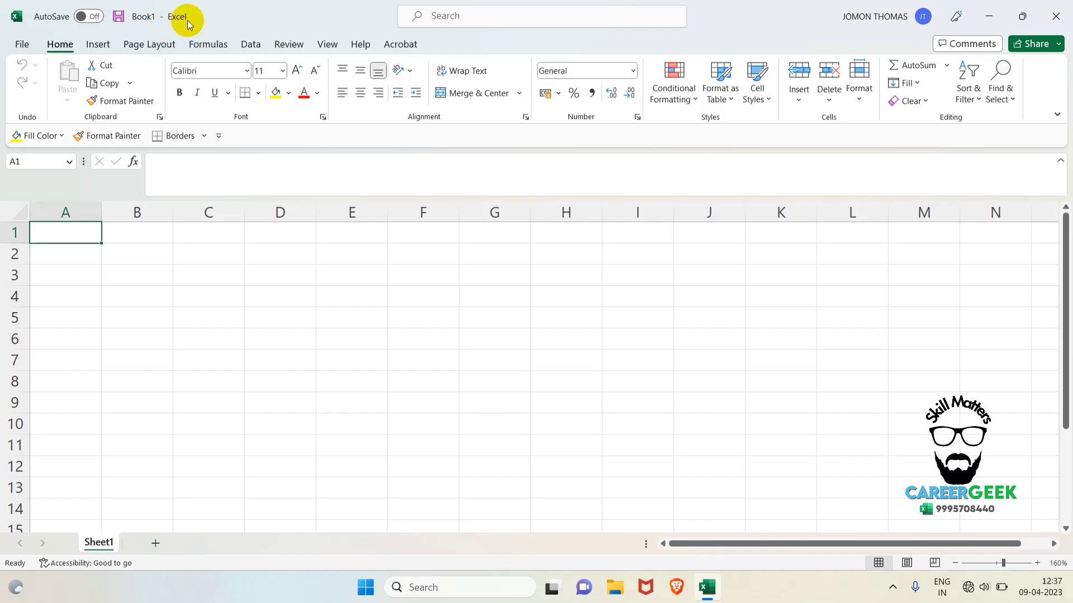
# Enter the shortcut note "ctrl" in cell B3 and "N" in cell C3.
pyautogui.keyDown('ctrl'); pyautogui.scroll(3, 189, 407); pyautogui.keyUp('ctrl')
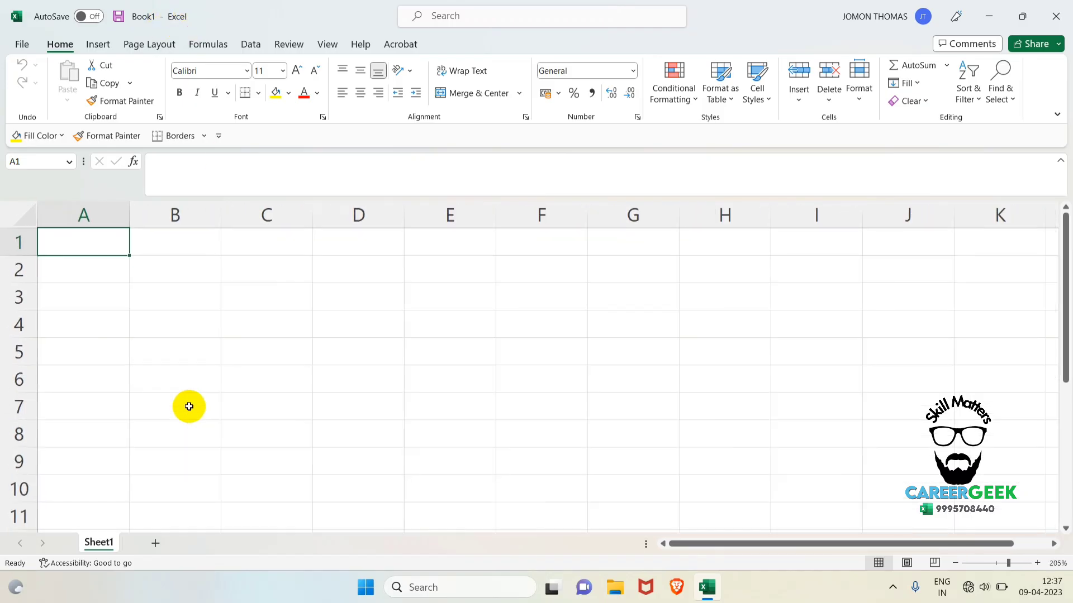
pyautogui.click(171, 296)
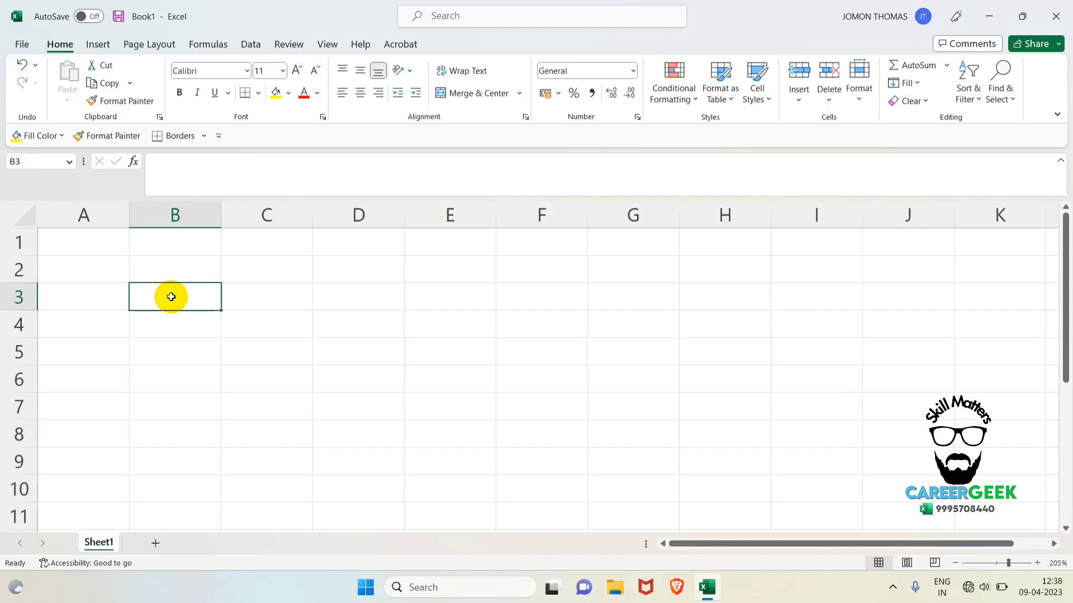
pyautogui.write('ctrl')
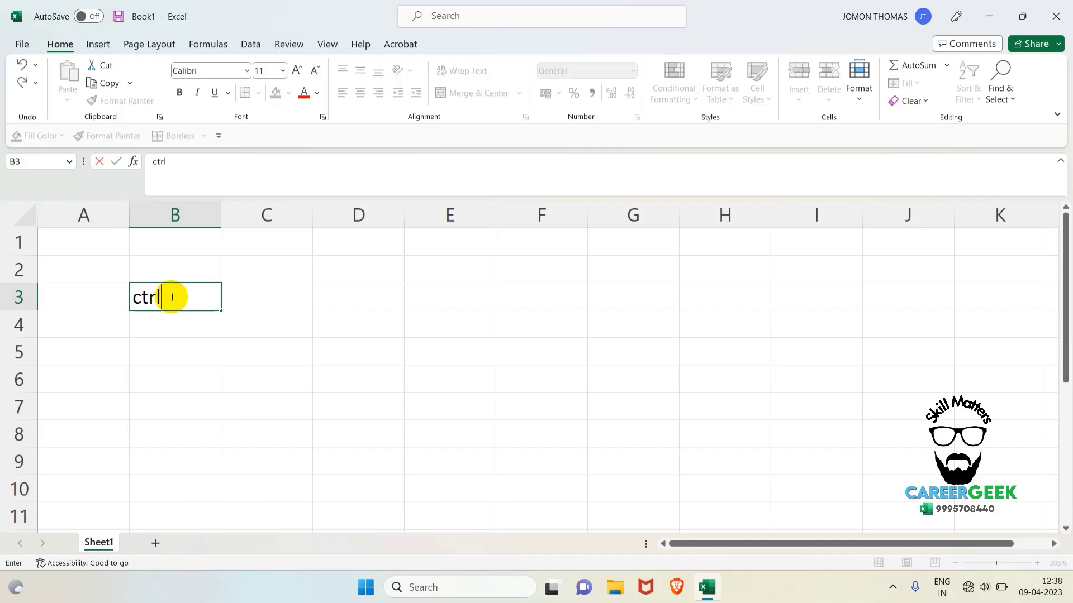
pyautogui.press('Tab')
pyautogui.write('N')
pyautogui.press('Return')
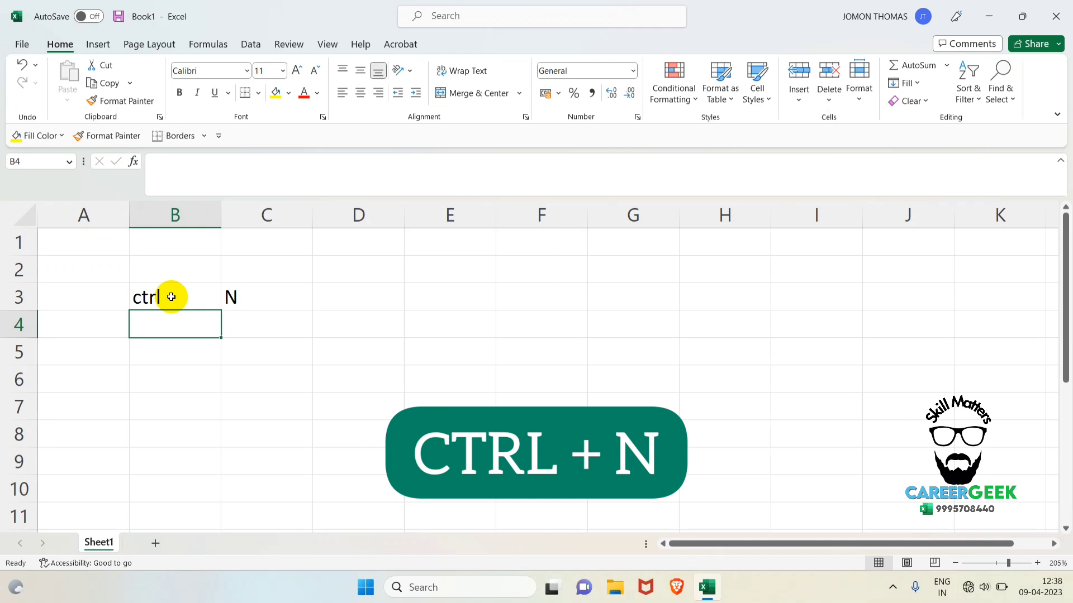
# Create two new blank workbooks one after the other and close both to return to Book1.
pyautogui.hotkey('ctrl', 'n')
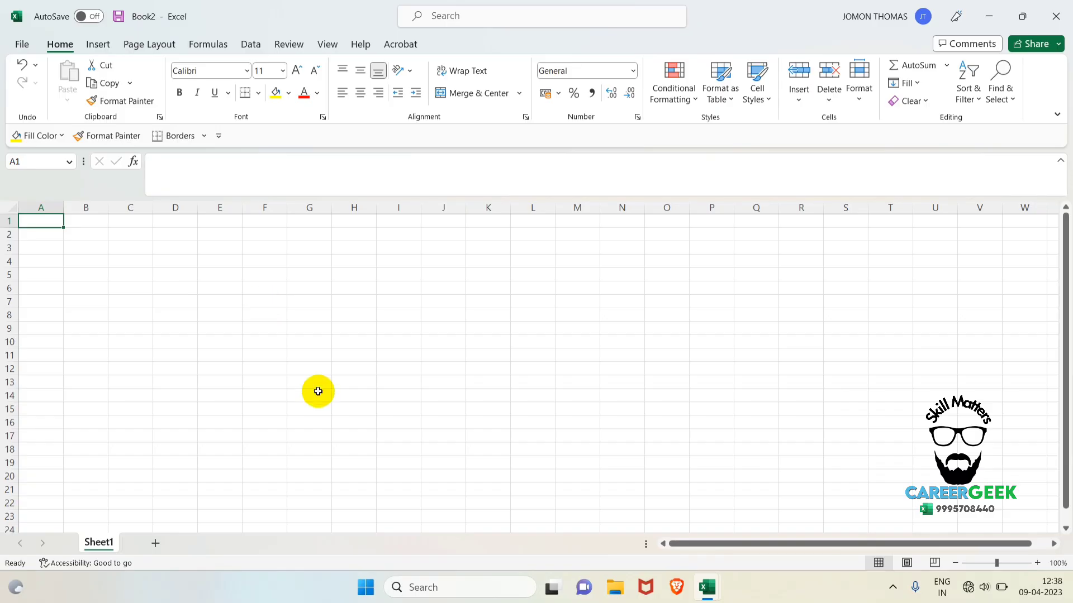
pyautogui.hotkey('ctrl', 'n')
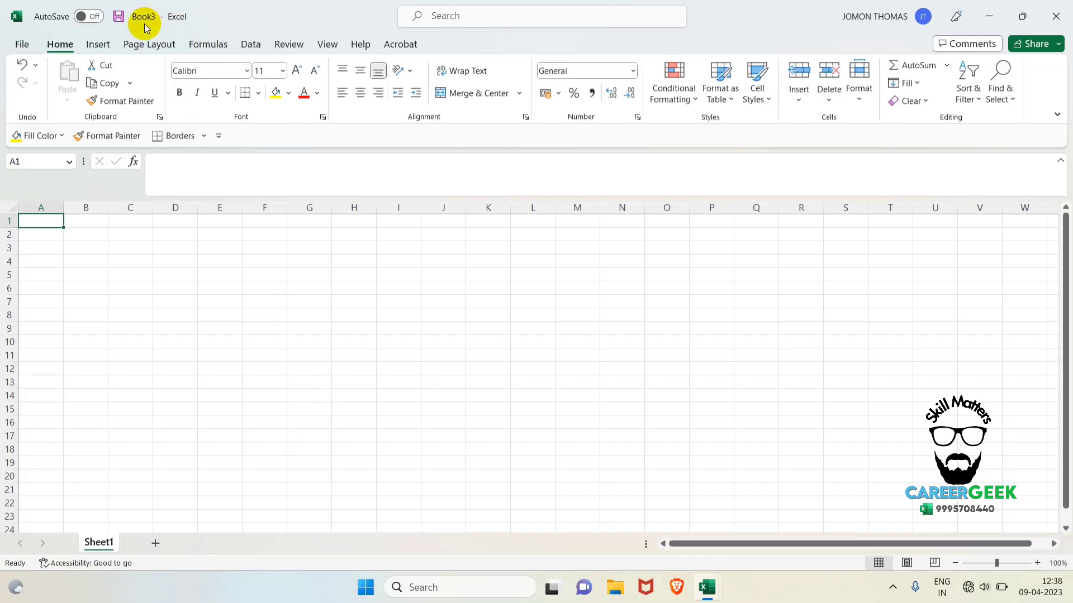
pyautogui.click(1058, 16)
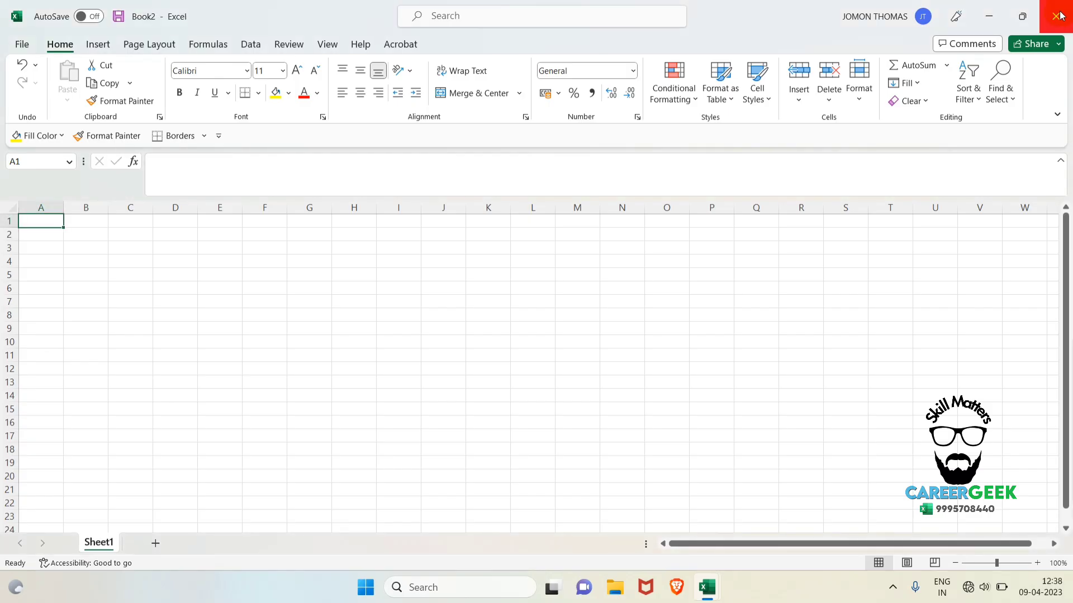
pyautogui.click(1060, 16)
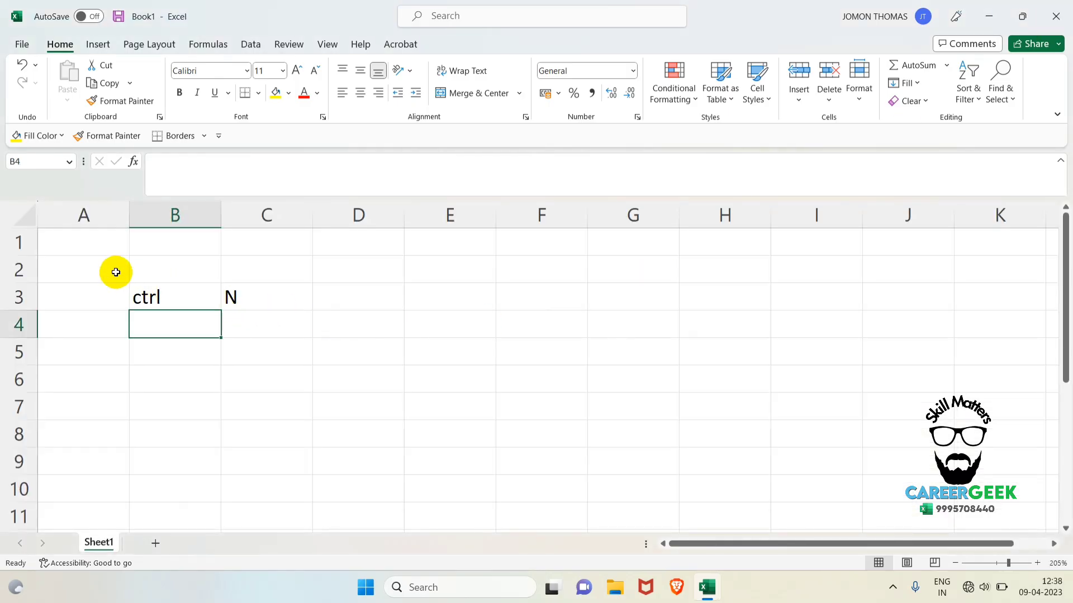
# Clear the shortcut note from the range A2:C4 and select cell C7.
pyautogui.moveTo(116, 272); pyautogui.dragTo(240, 317)
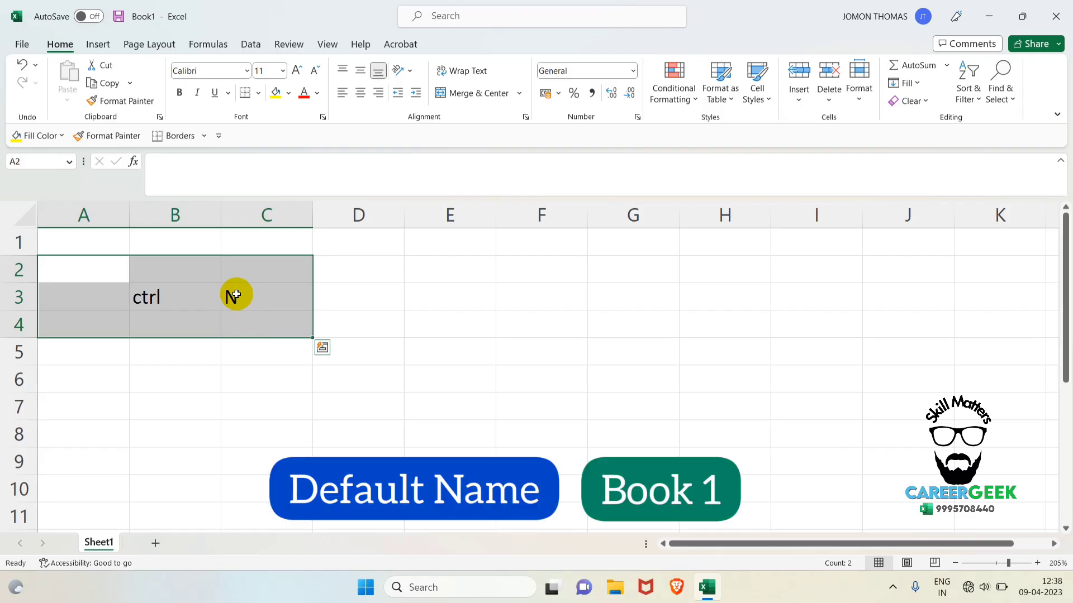
pyautogui.press('Delete')
pyautogui.click(285, 396)
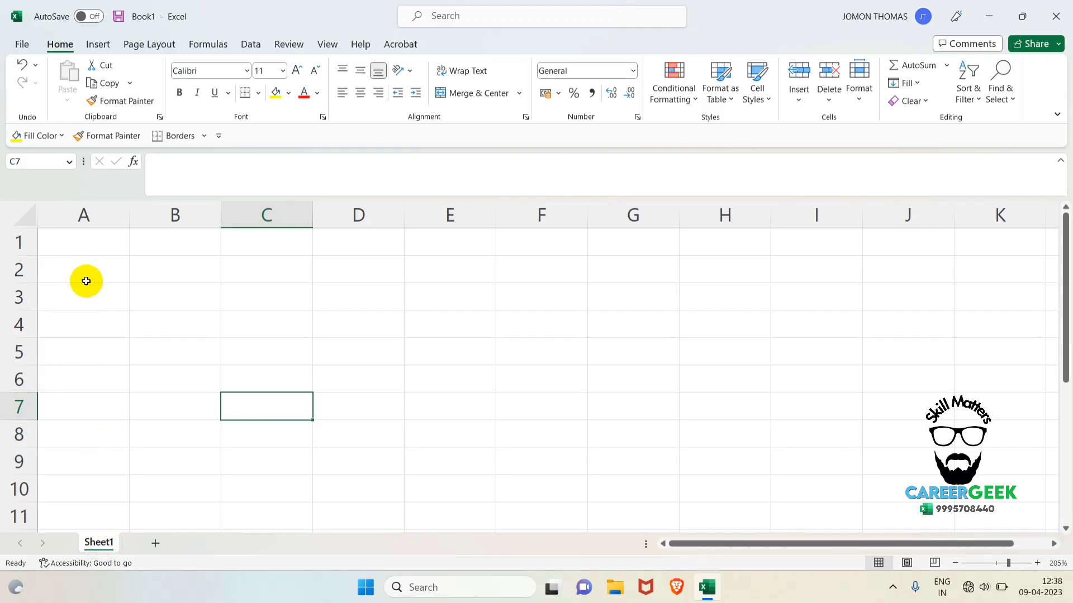
# Add two new worksheets after Sheet1 and return to Sheet1.
pyautogui.click(156, 544)
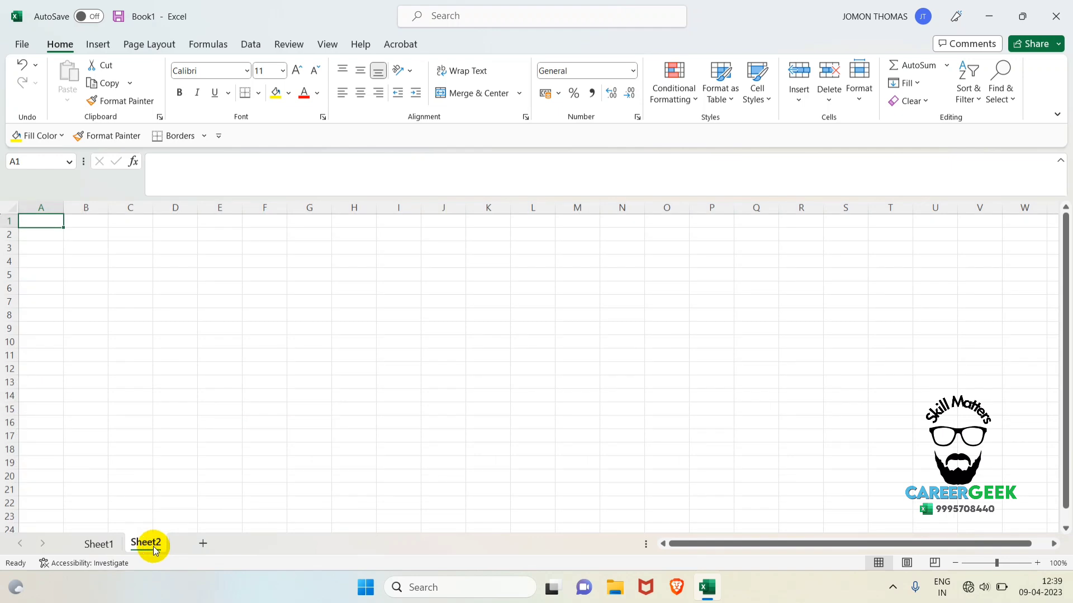
pyautogui.click(204, 542)
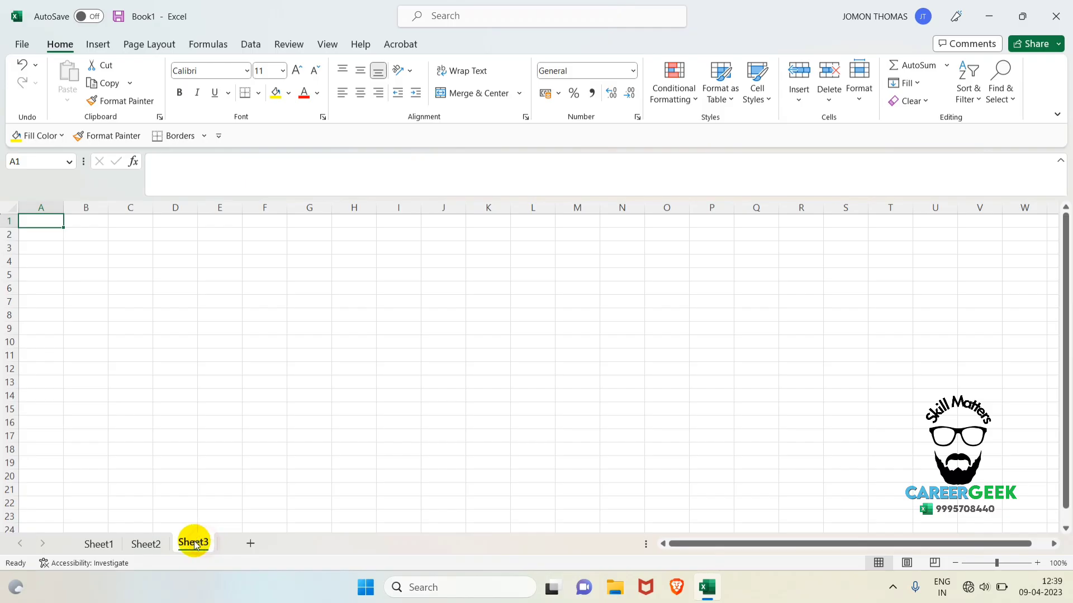
pyautogui.click(99, 543)
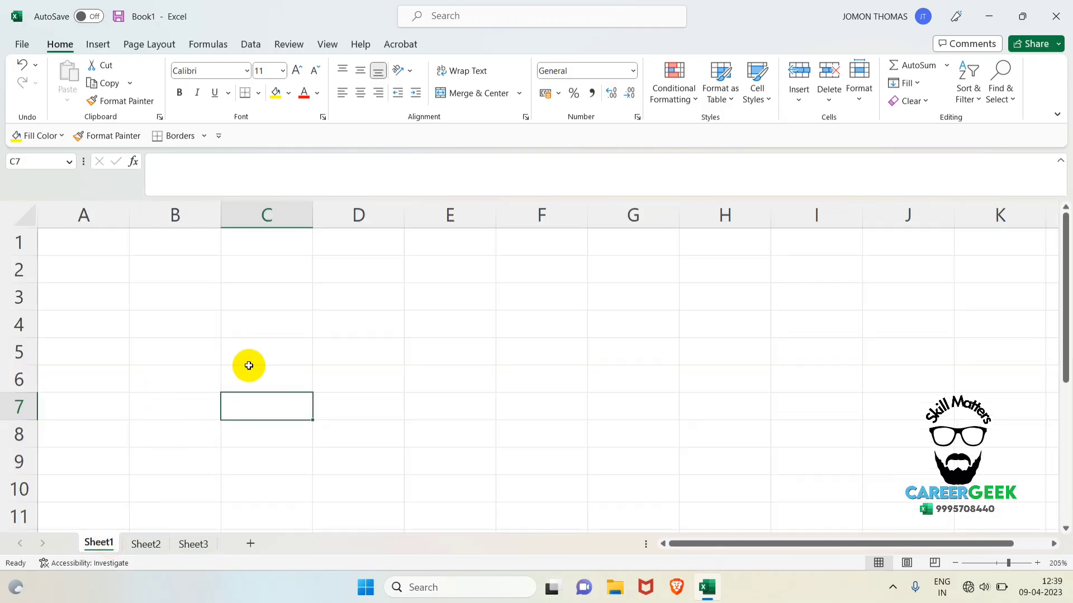
# Enter 255 in cell C7 of Sheet1.
pyautogui.write('255')
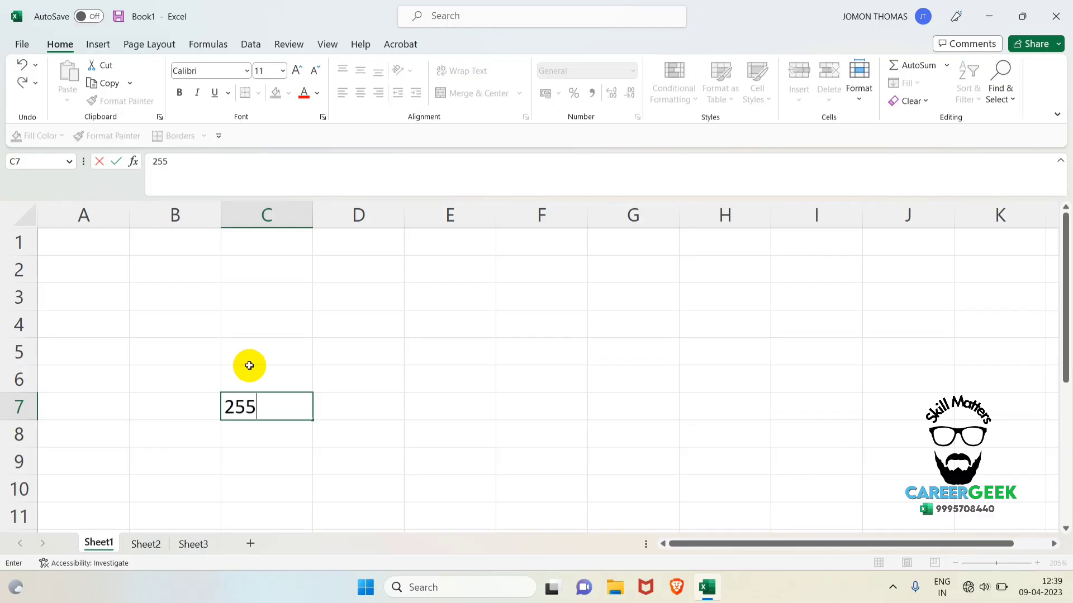
pyautogui.press('Return')
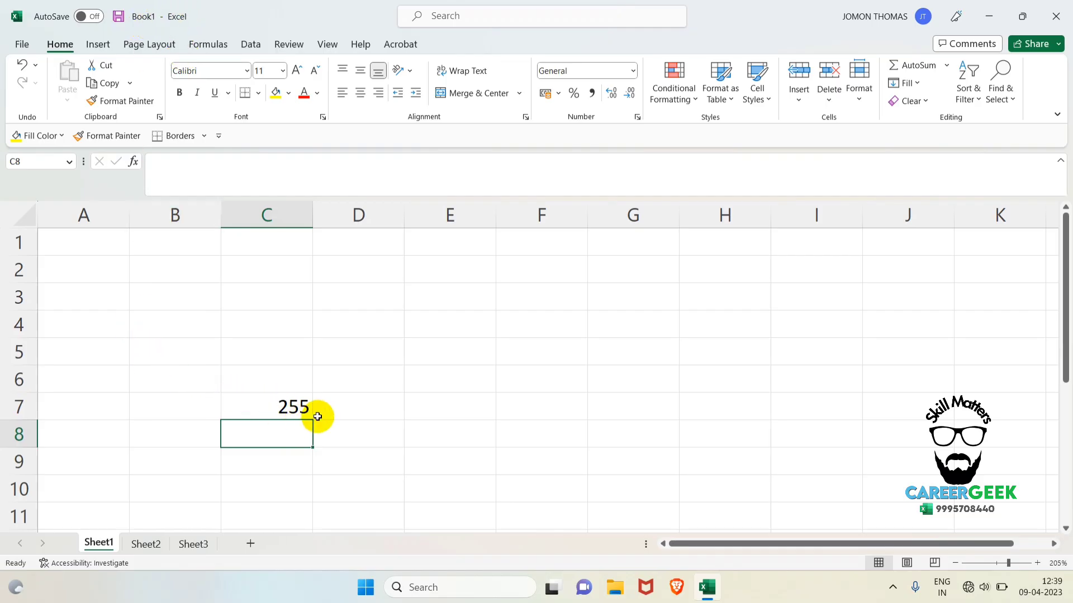
pyautogui.click(287, 405)
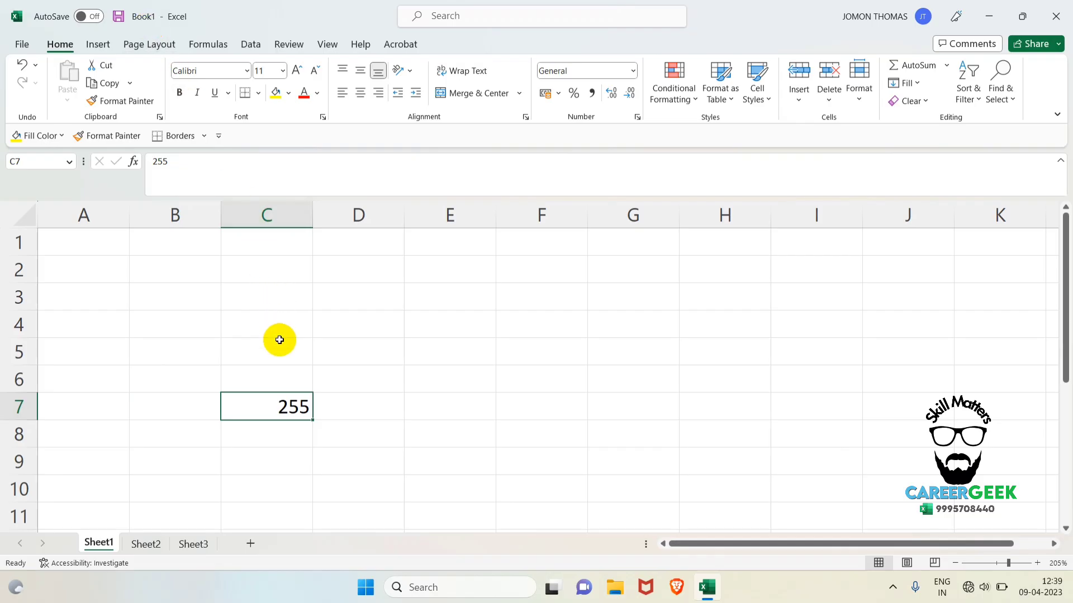
pyautogui.click(223, 453)
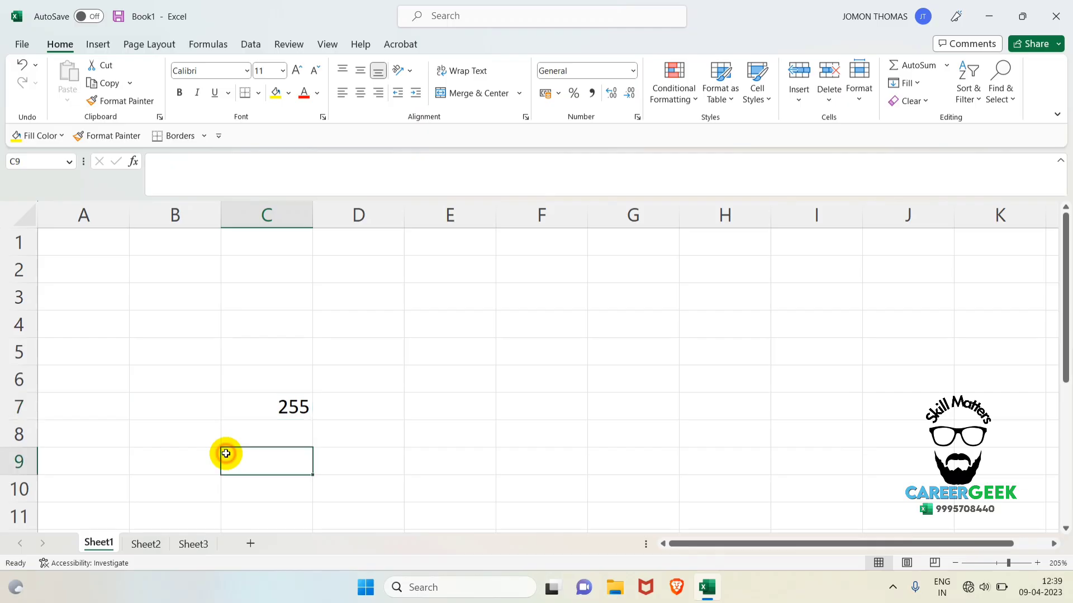
# Clear the contents of cells C6:C7 and dismiss the battery saver notification.
pyautogui.moveTo(262, 379); pyautogui.dragTo(288, 415)
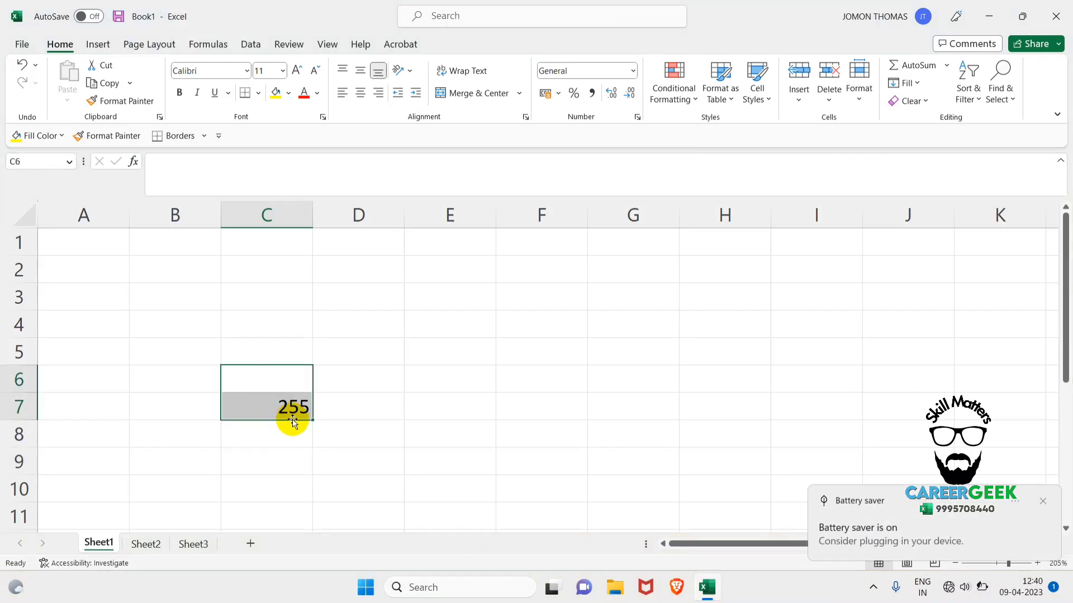
pyautogui.press('Delete')
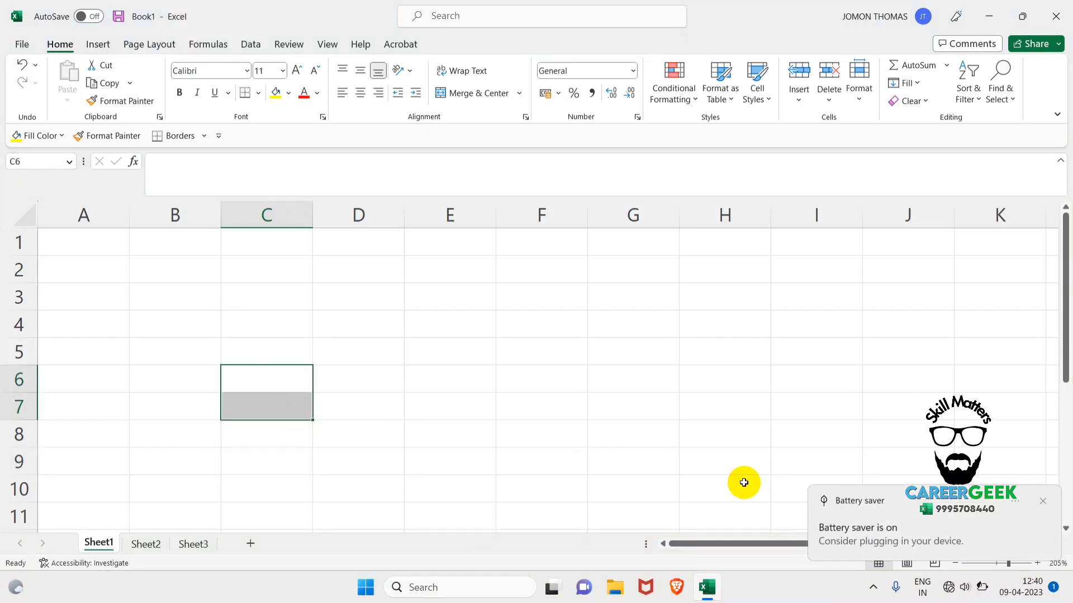
pyautogui.click(1042, 501)
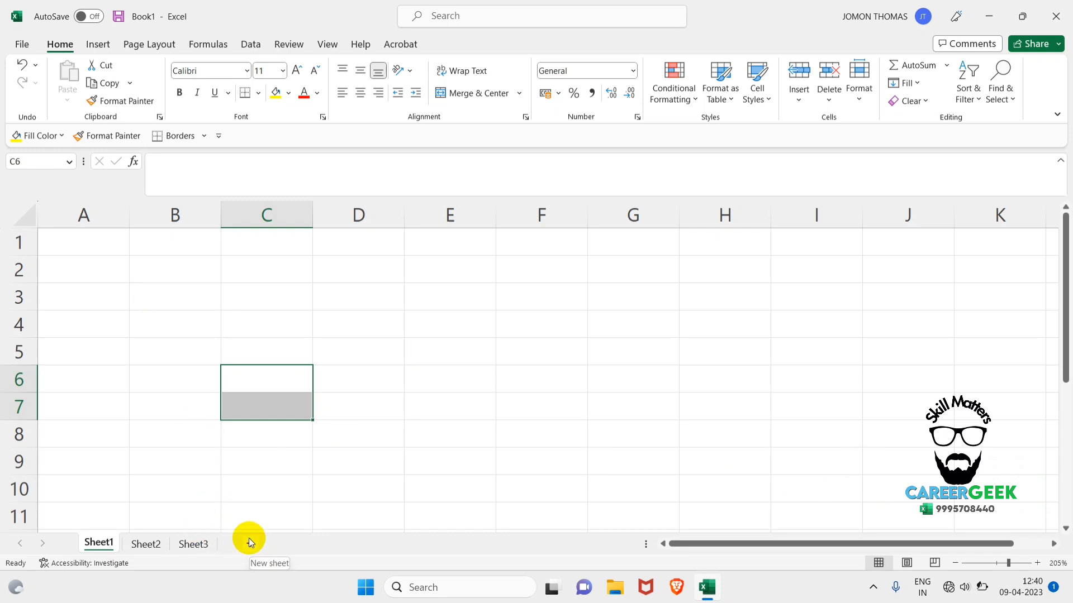
# Enter the shortcut note "SHIFT" in C6, "F11" in D6 and "fn" in C7.
pyautogui.click(241, 376)
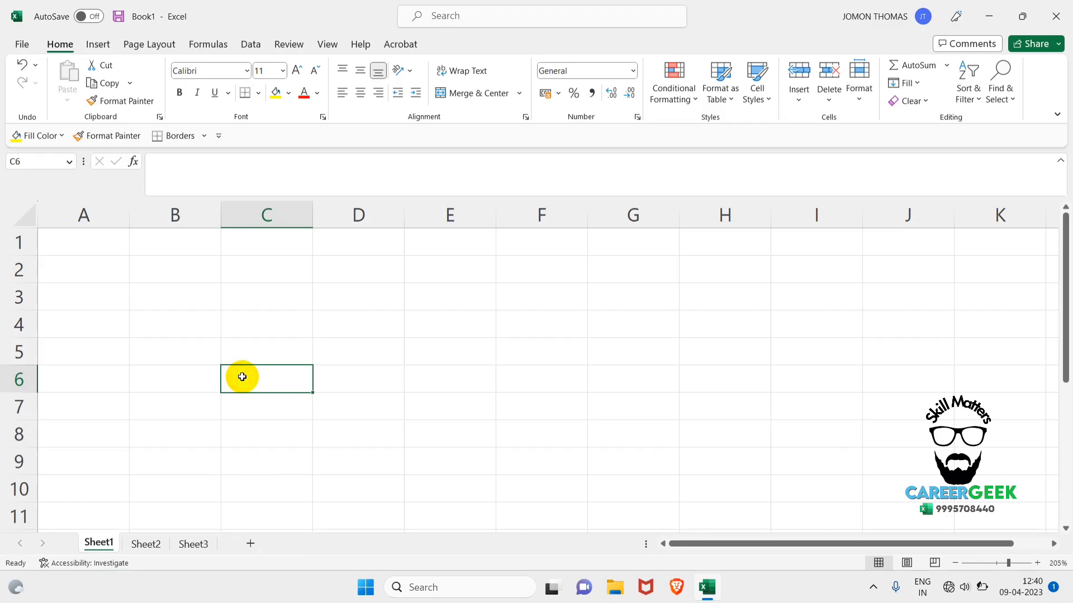
pyautogui.write('SHIFT')
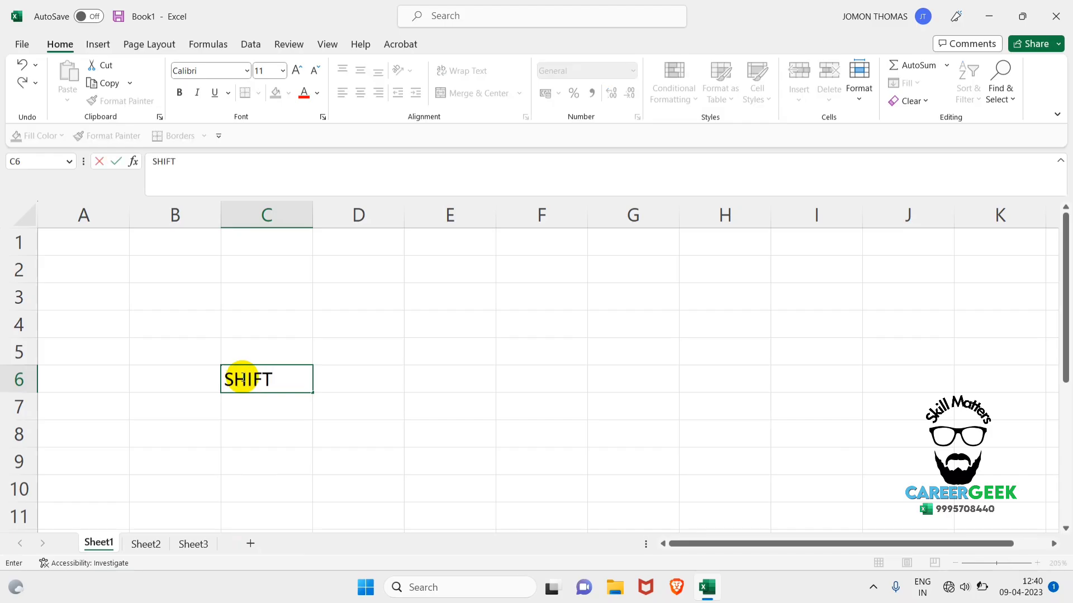
pyautogui.press('Tab')
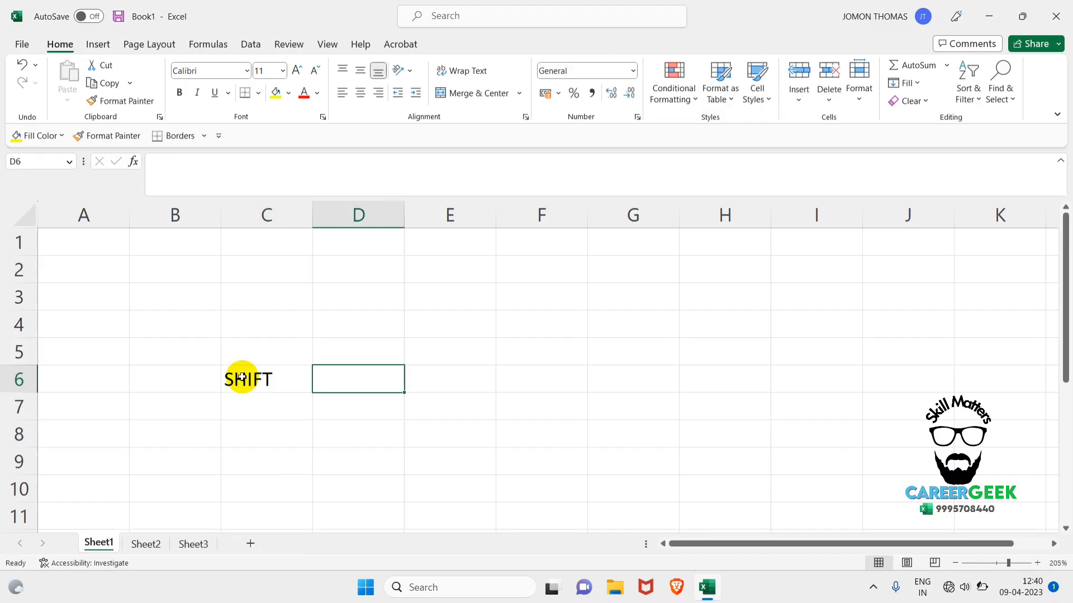
pyautogui.write('F11')
pyautogui.press('Return')
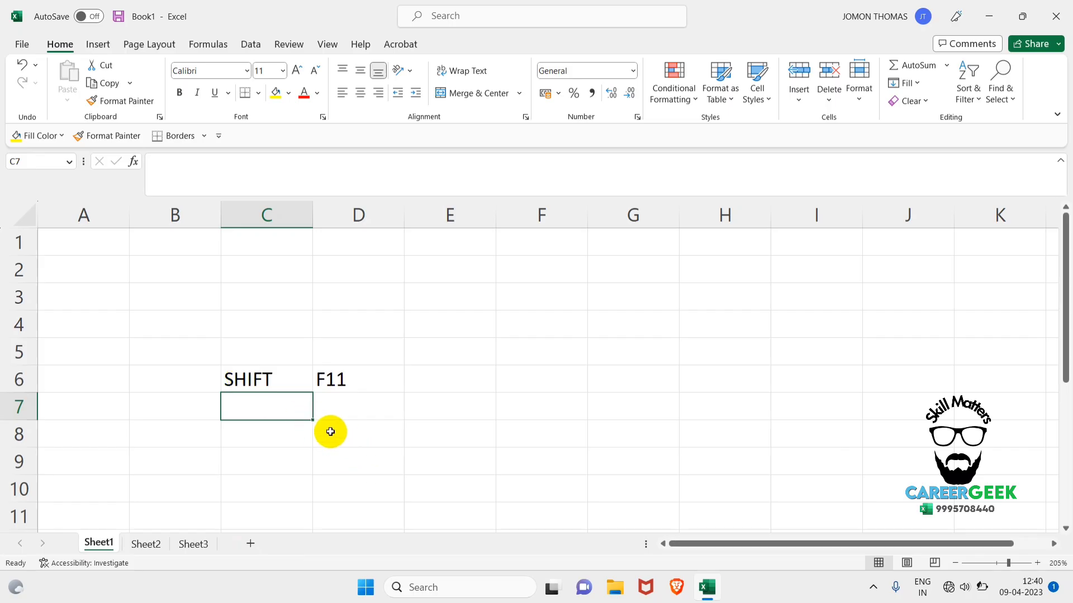
pyautogui.write('fn')
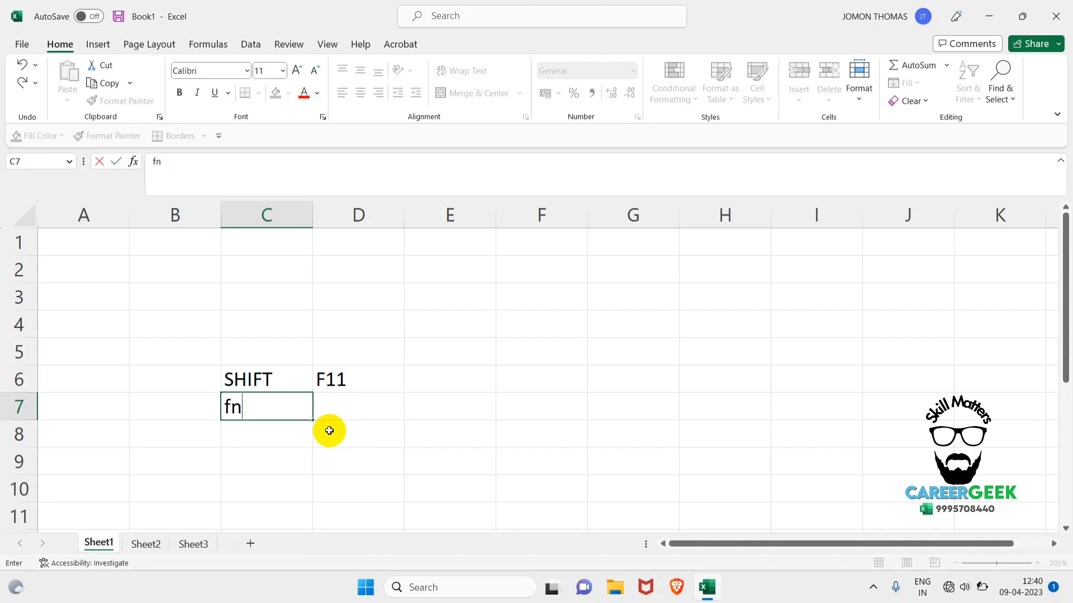
pyautogui.press('Return')
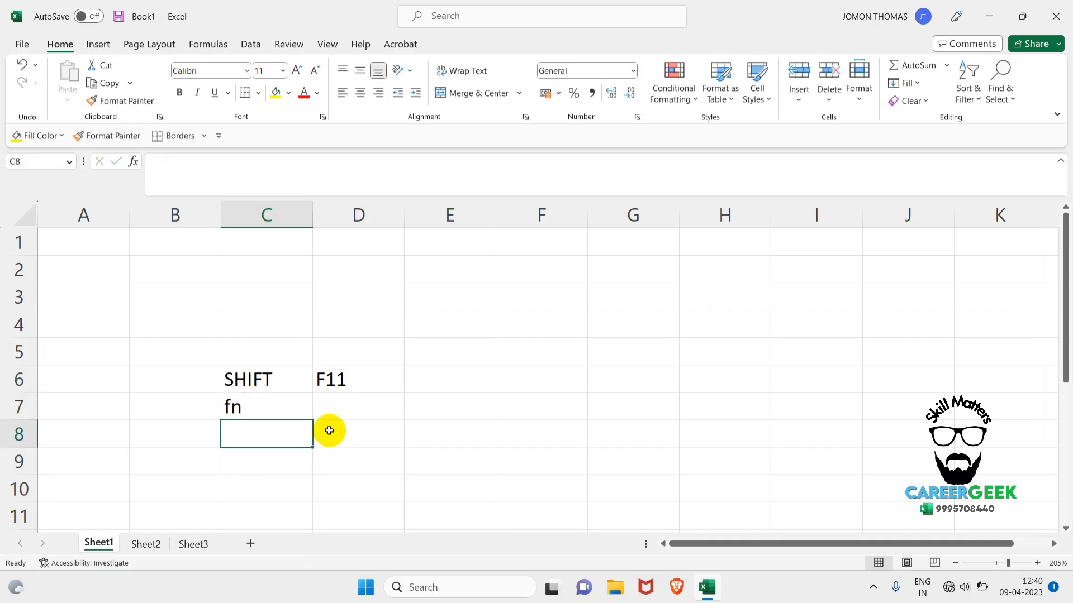
pyautogui.click(232, 407)
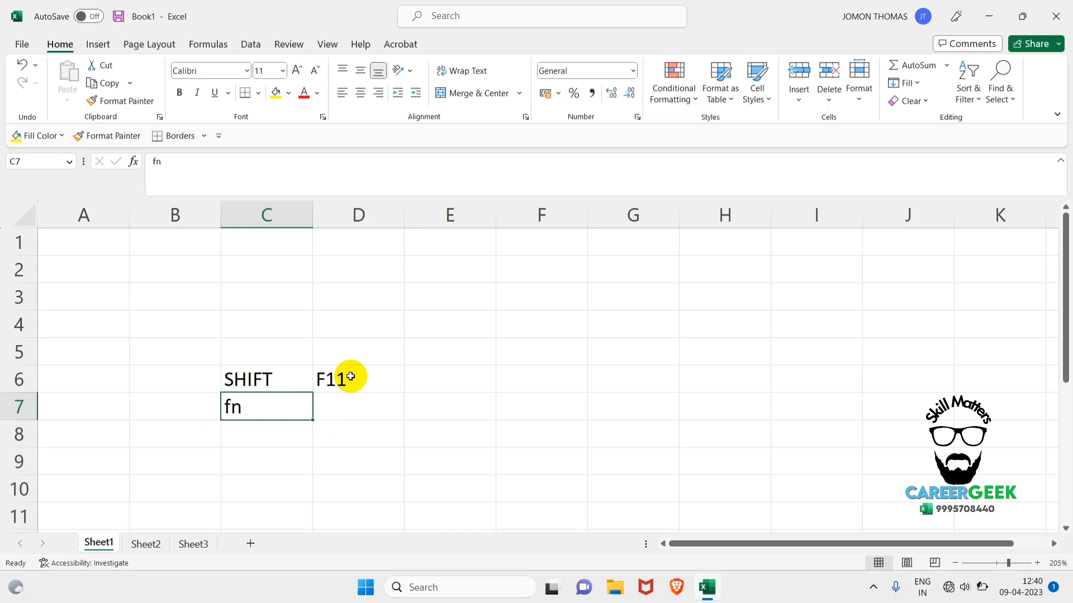
# Insert a new worksheet in front of Sheet1 with the keyboard shortcut noted in the cells.
pyautogui.hotkey('shift', 'F11')
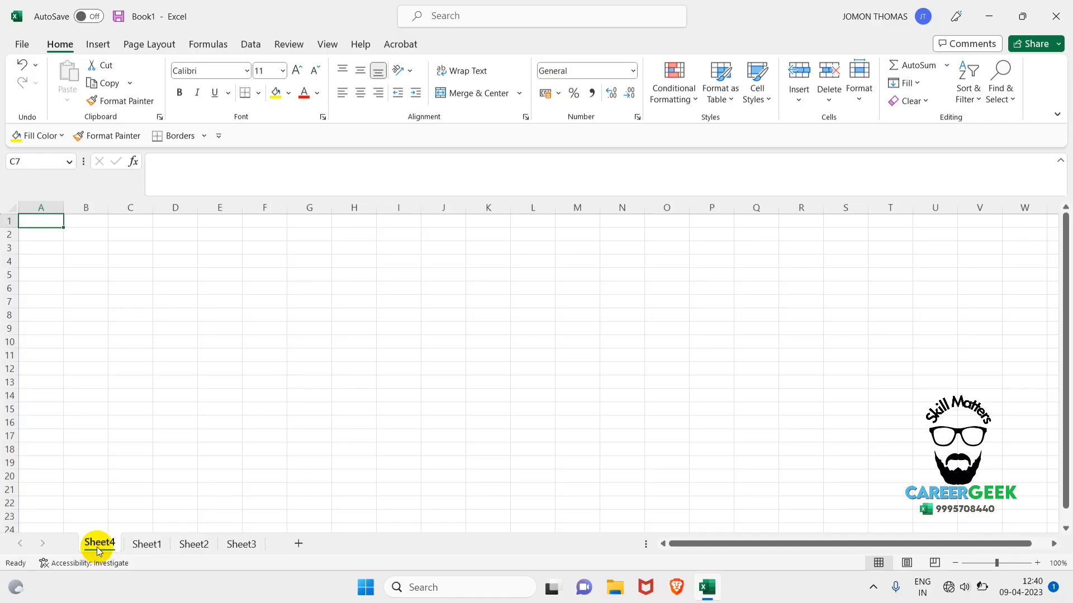
pyautogui.click(21, 543)
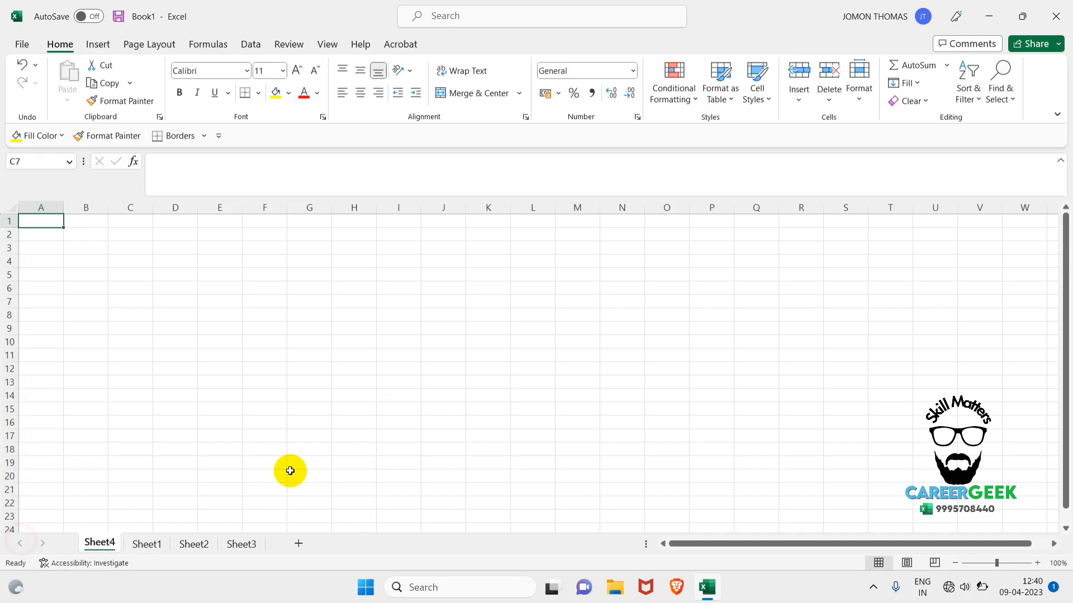
# Create another blank workbook and add two more worksheets to it.
pyautogui.hotkey('ctrl', 'n')
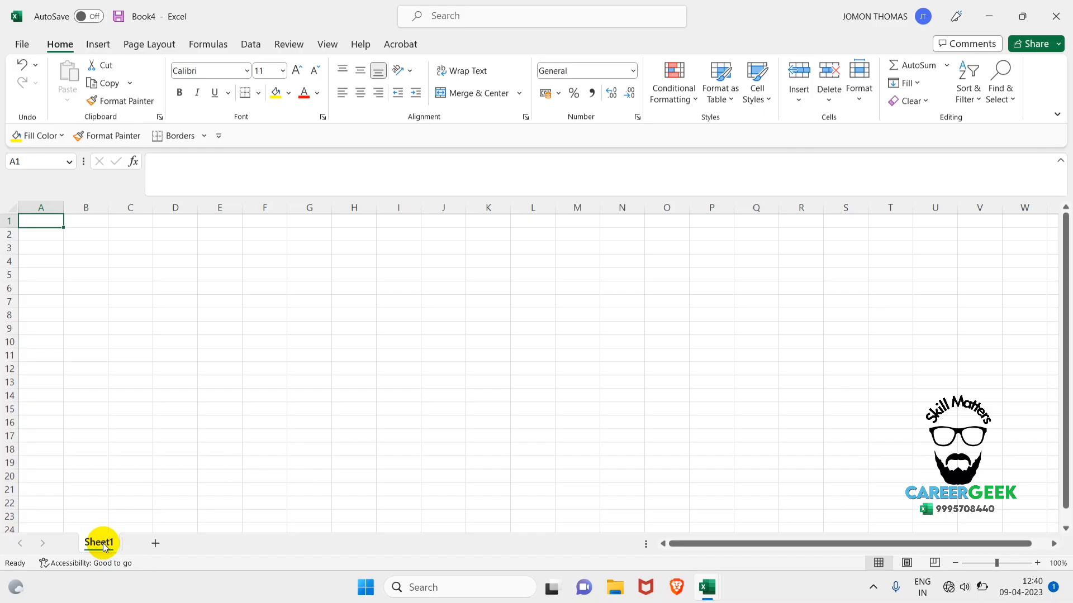
pyautogui.click(156, 542)
pyautogui.click(205, 548)
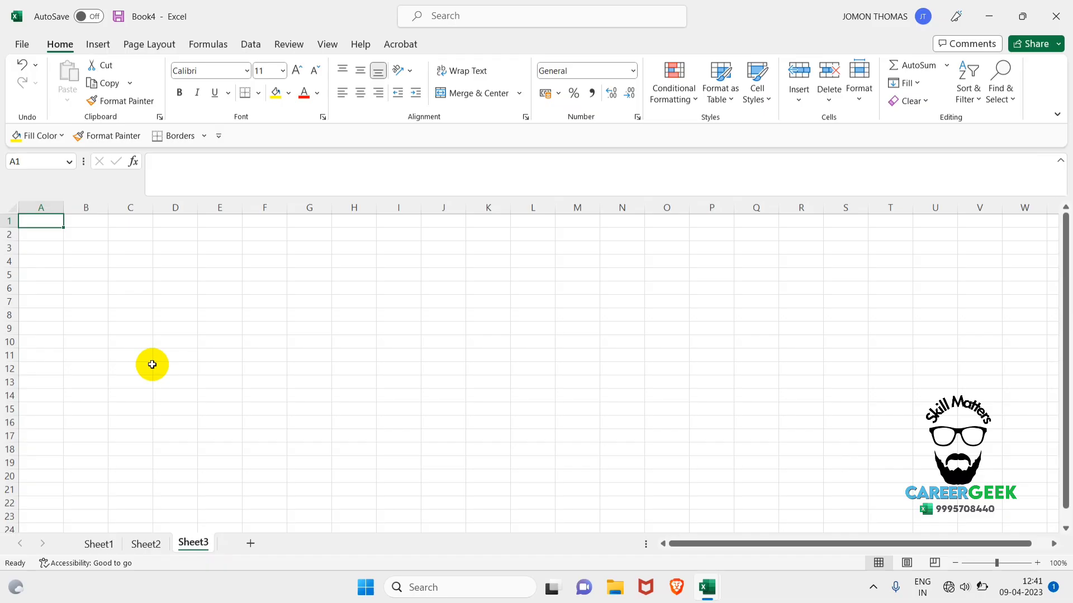
# Close the new three-sheet workbook and return to Book1.
pyautogui.click(1056, 16)
pyautogui.click(589, 367)
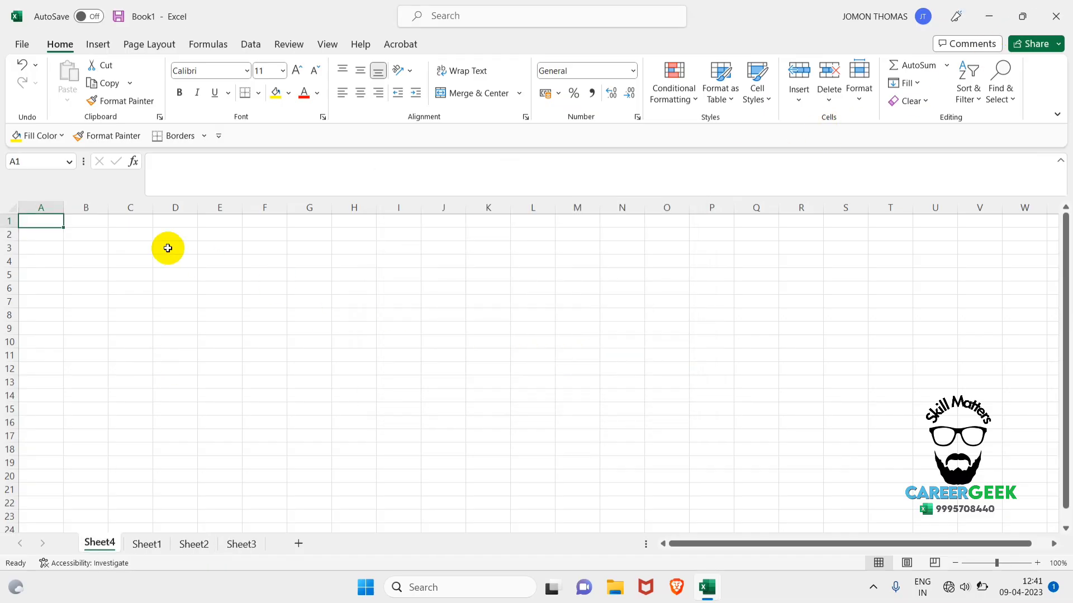
# Set the number of sheets included in new workbooks to 5 in the Excel options.
pyautogui.click(23, 44)
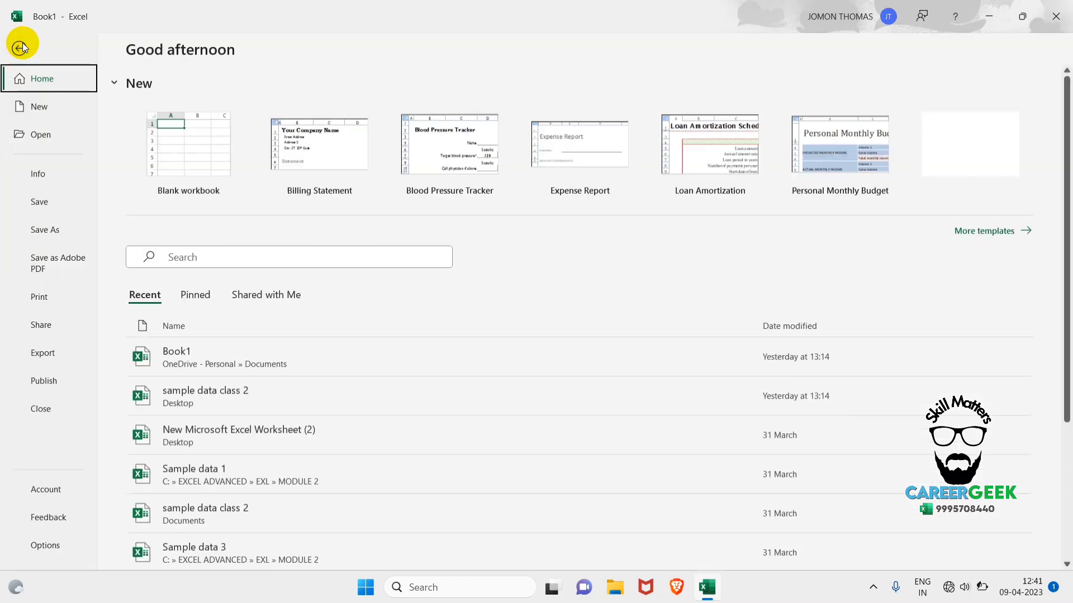
pyautogui.click(37, 545)
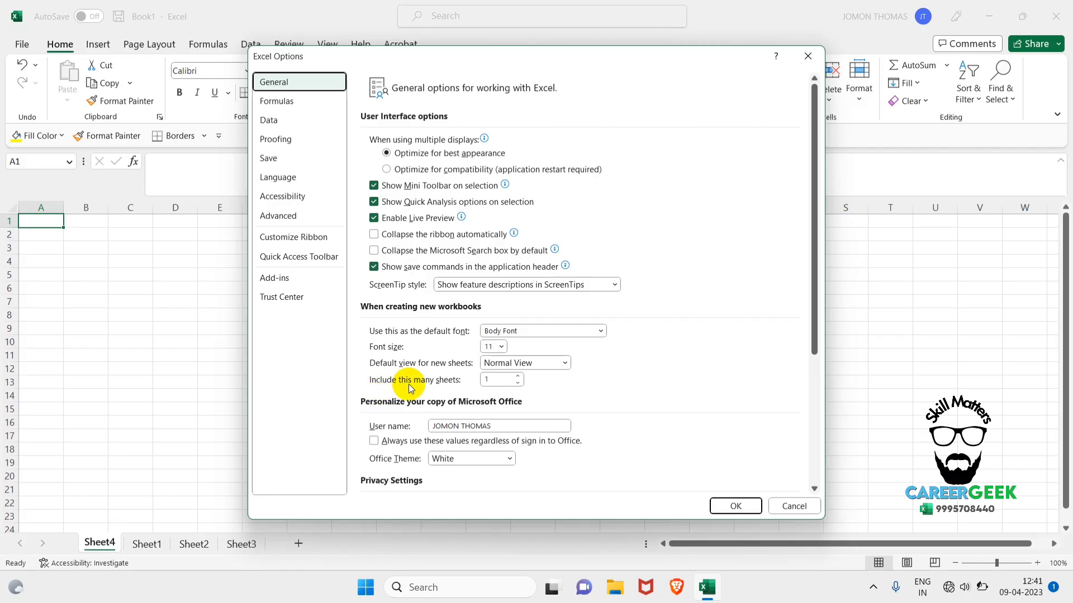
pyautogui.click(498, 379)
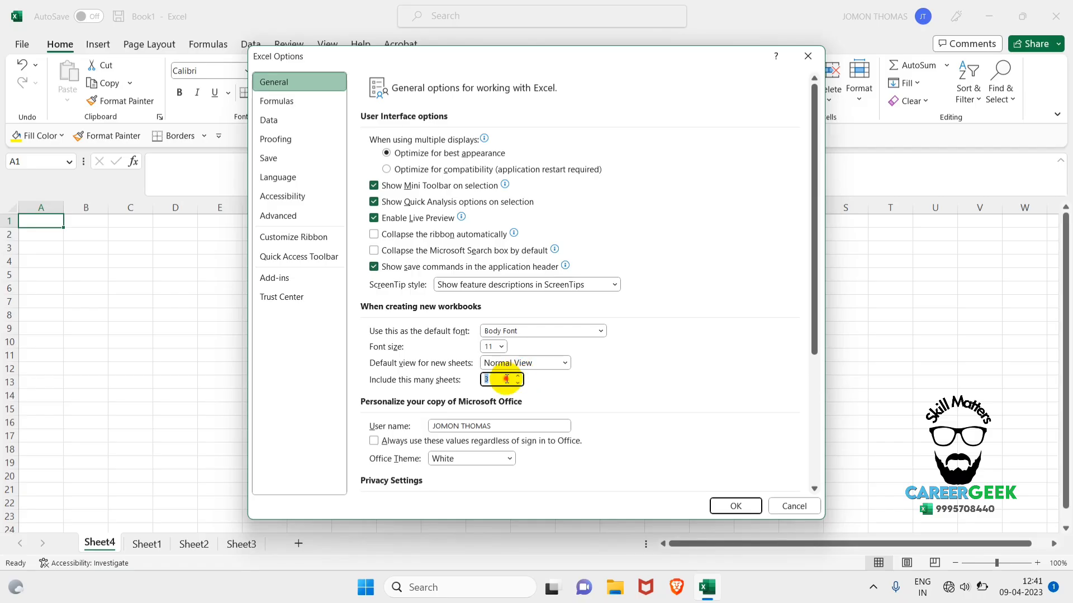
pyautogui.write('5')
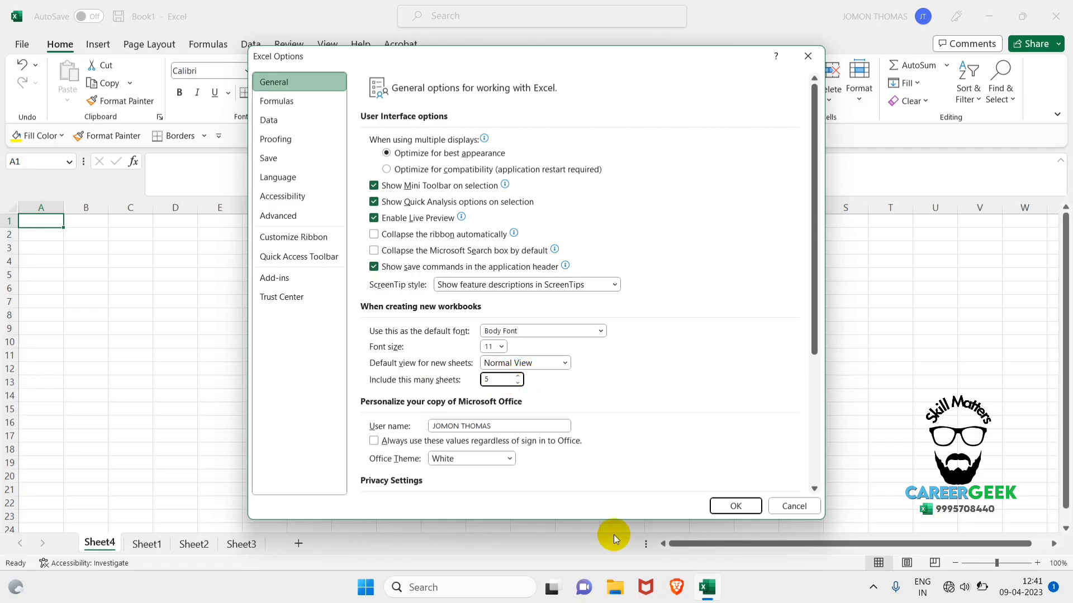
pyautogui.click(735, 506)
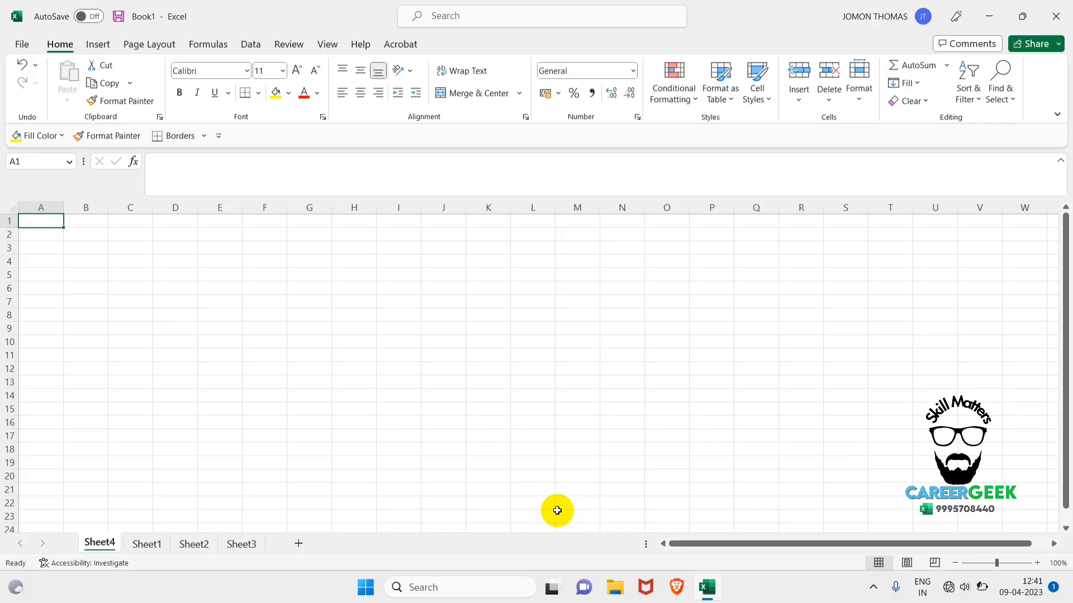
# Create a blank workbook to check its default sheets, and close it to return to Book1.
pyautogui.hotkey('ctrl', 'n')
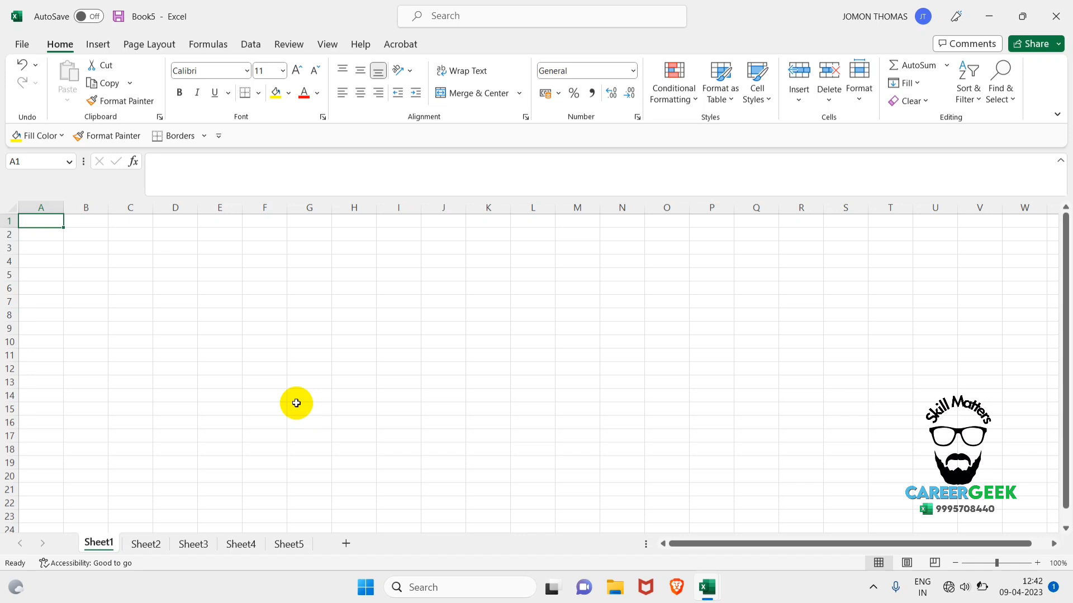
pyautogui.hotkey('ctrl', 'n')
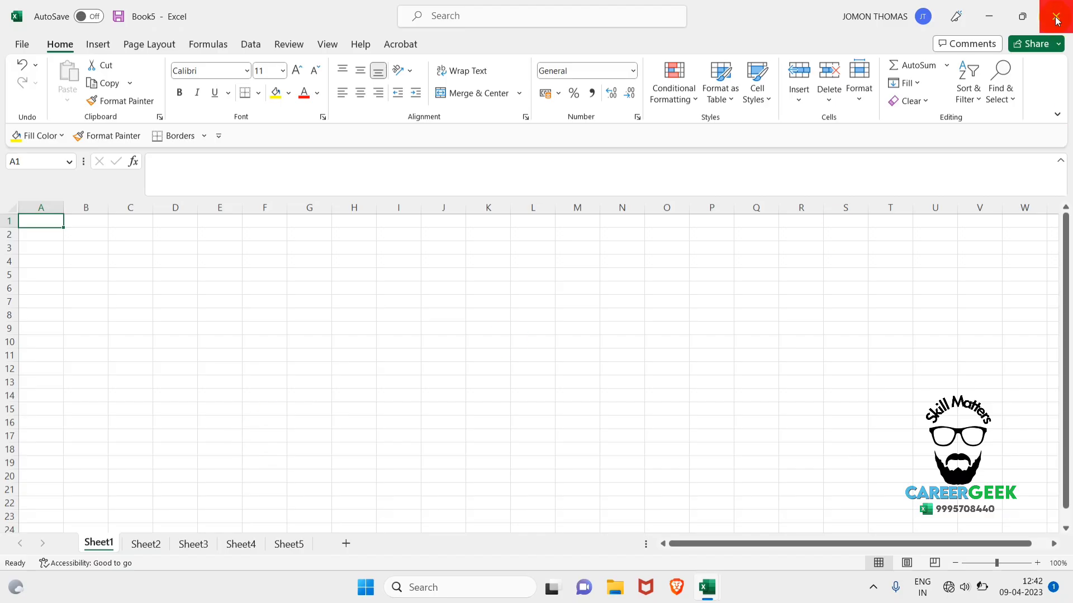
pyautogui.click(1056, 15)
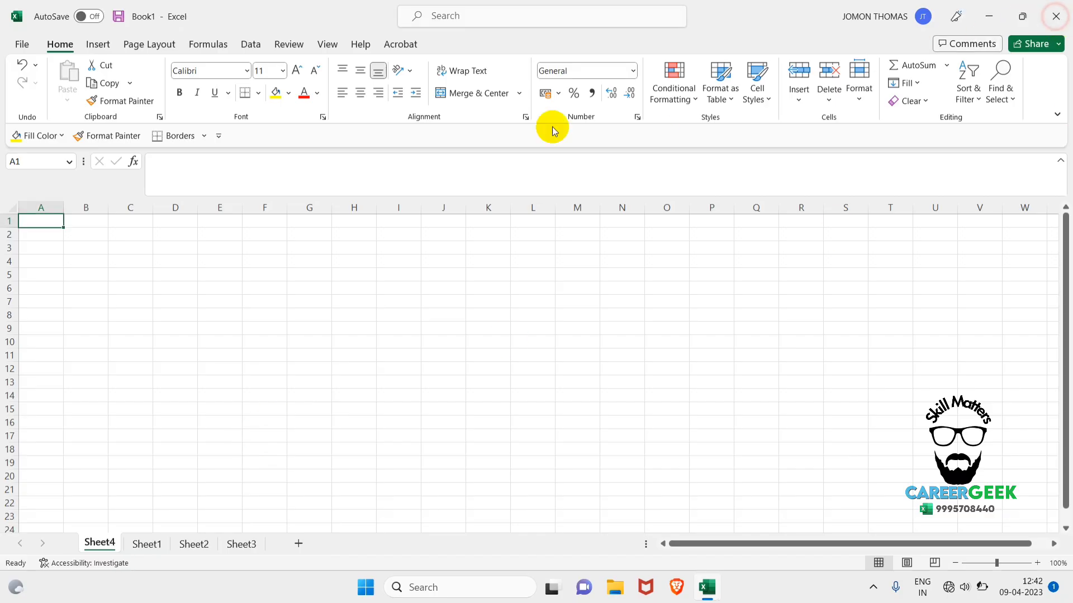
# Set the number of sheets included in new workbooks back to 1 and create another blank workbook.
pyautogui.click(24, 43)
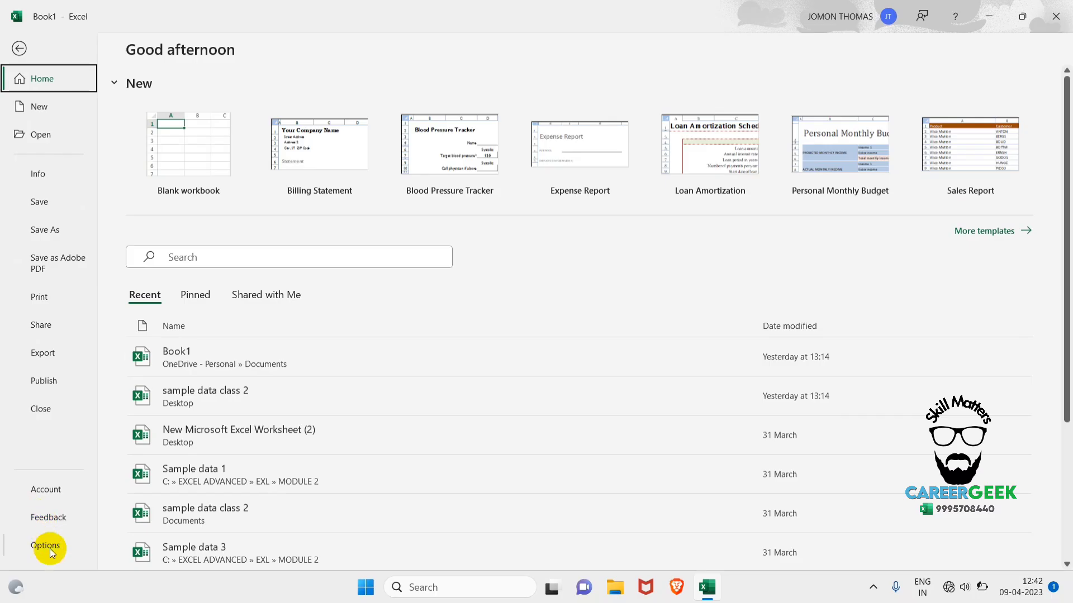
pyautogui.click(48, 548)
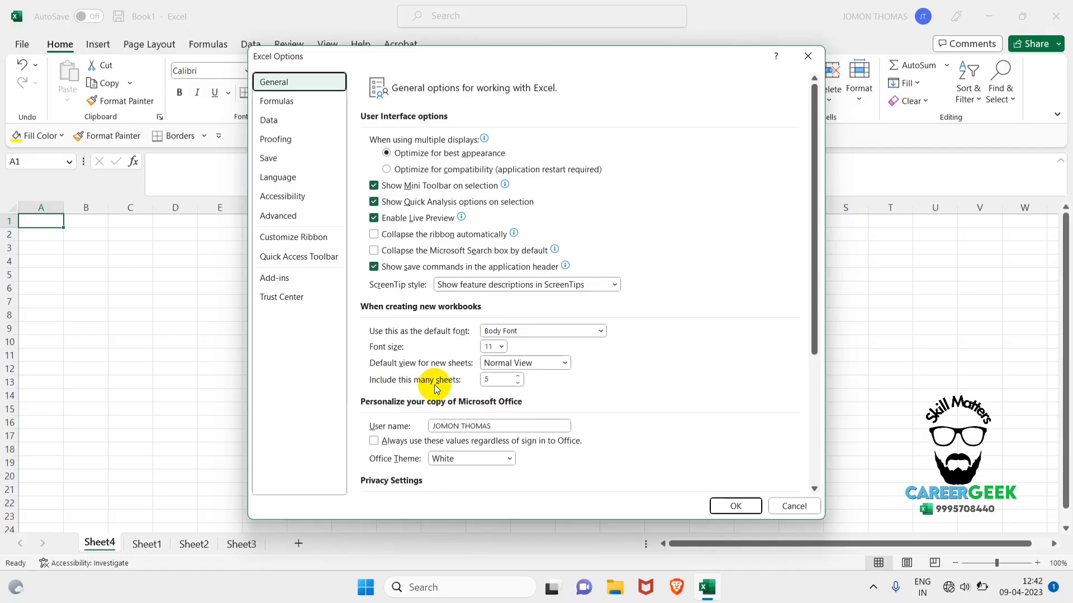
pyautogui.click(493, 380)
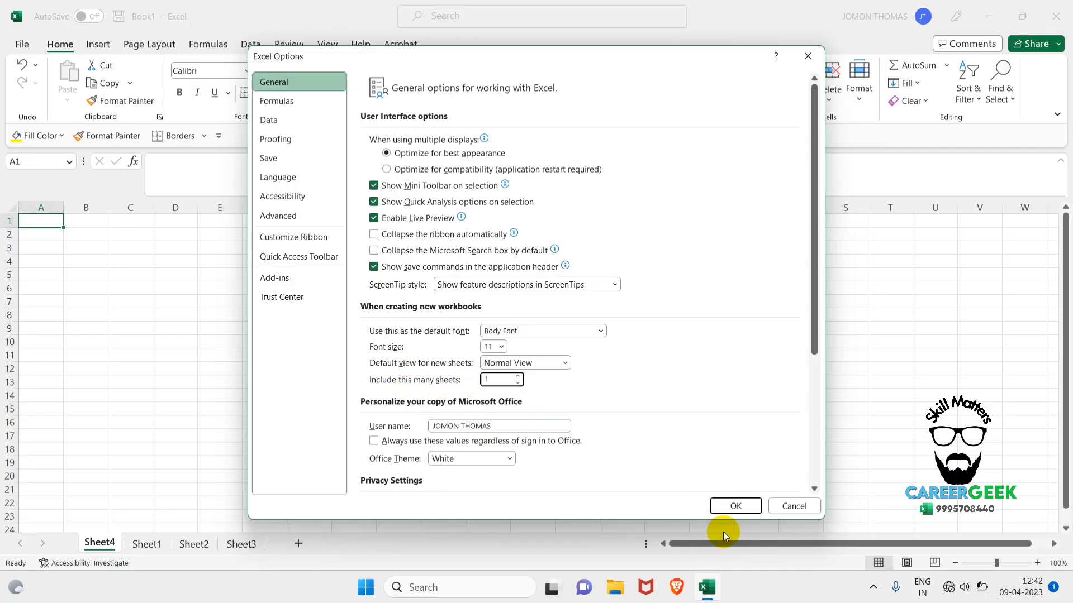
pyautogui.click(743, 506)
pyautogui.click(557, 401)
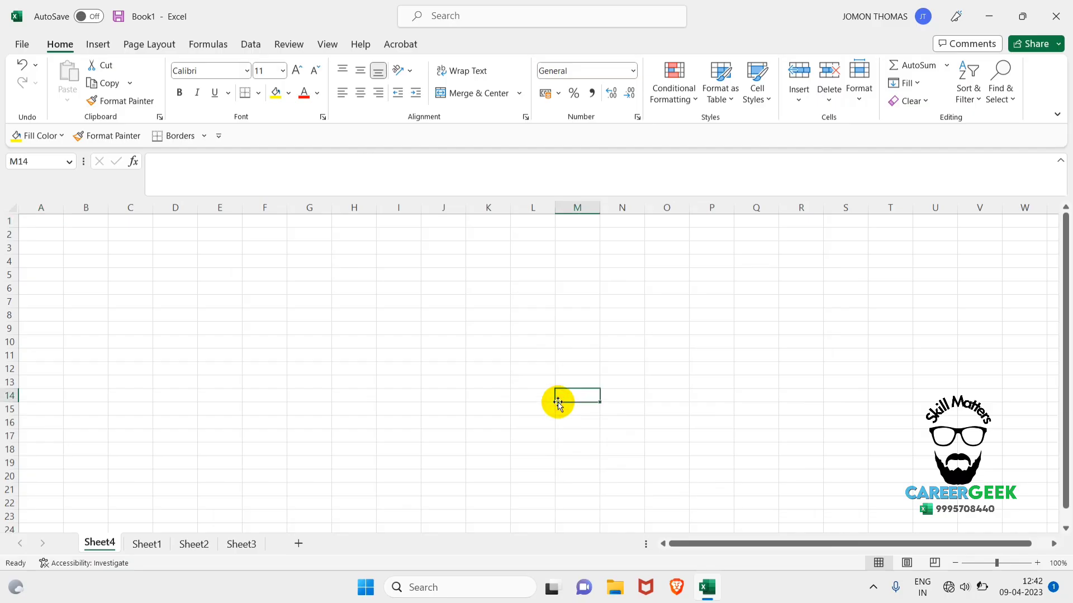
pyautogui.hotkey('ctrl', 'n')
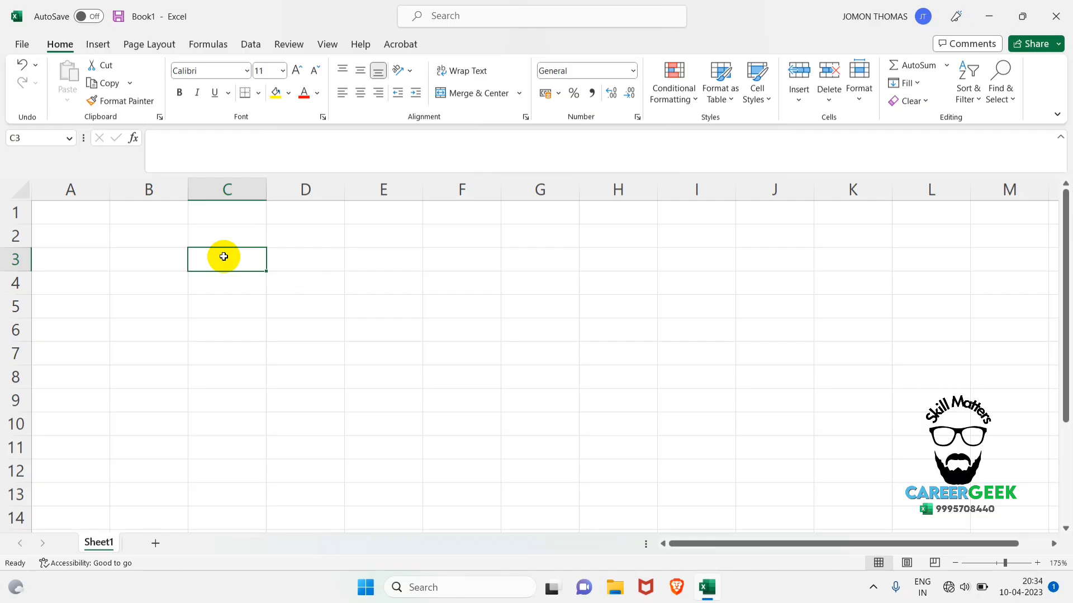
# Enter the labels "TAB", "GROUP" and "RIBBONS" in cells C3, C4 and C5.
pyautogui.write('T')
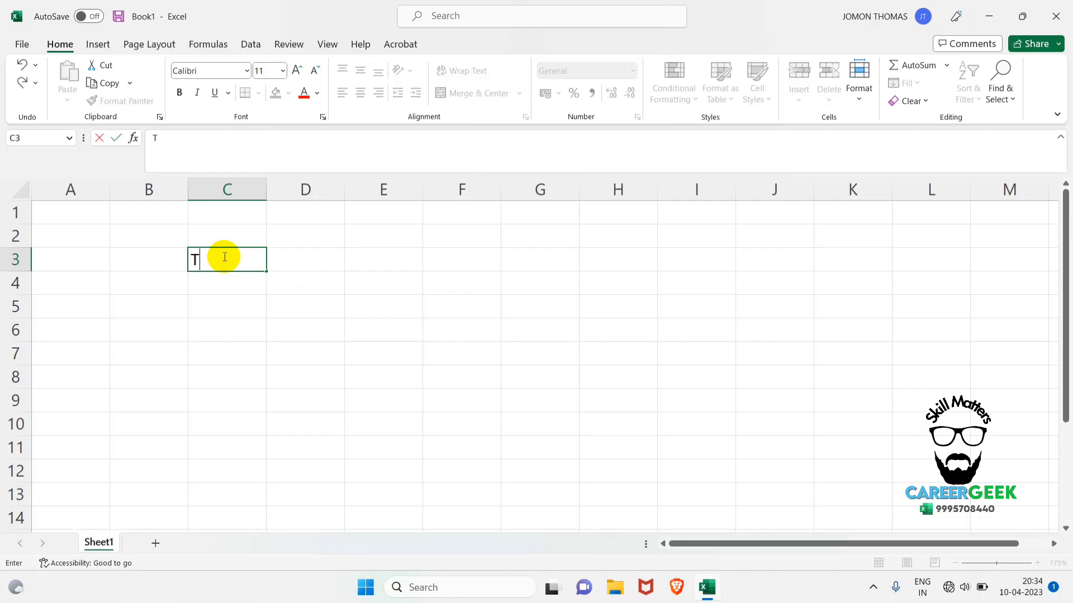
pyautogui.write('AB')
pyautogui.press('Return')
pyautogui.write('GROUP')
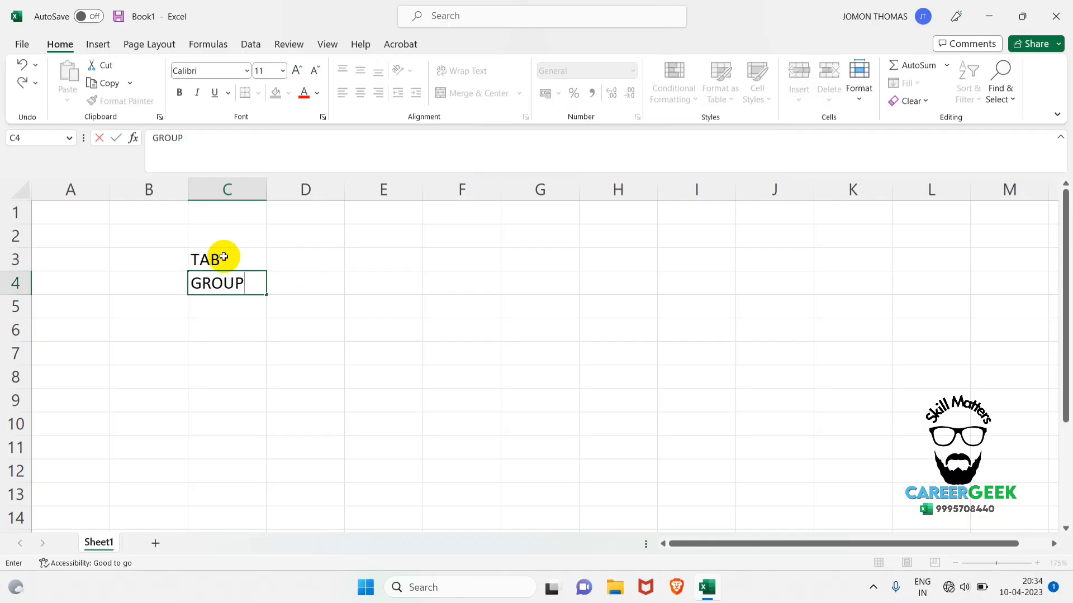
pyautogui.press('Return')
pyautogui.write('R')
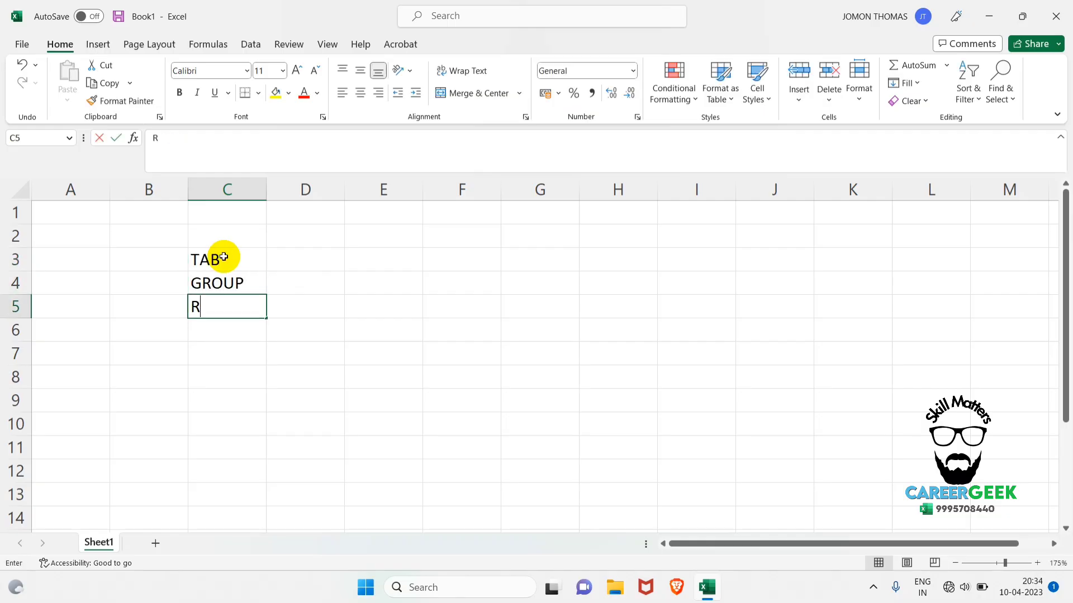
pyautogui.write('IBBONS')
pyautogui.press('Return')
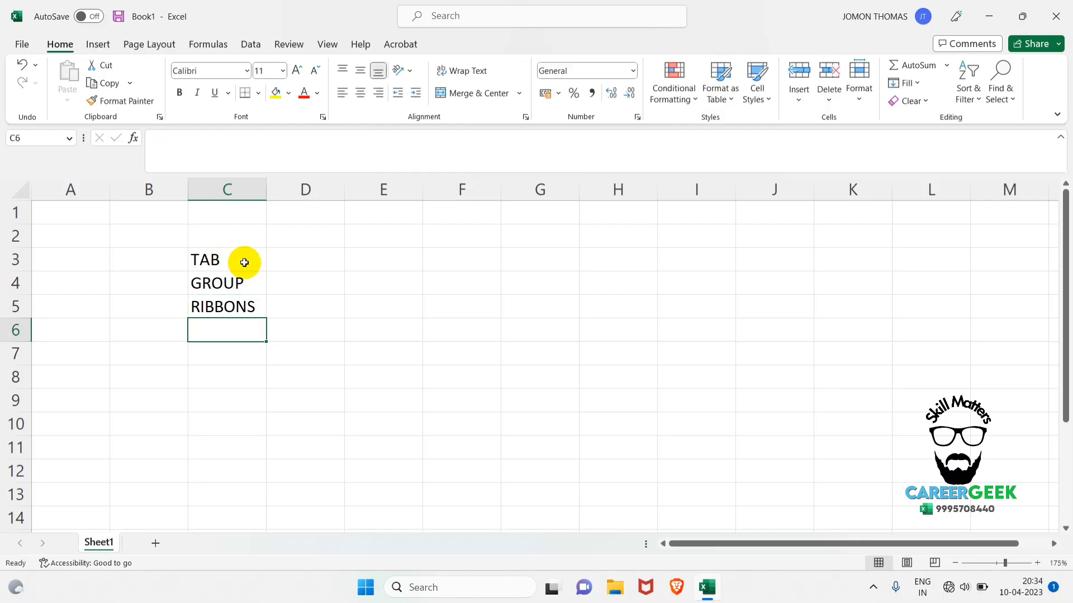
# Apply all borders to the labels in C3:C5.
pyautogui.click(242, 263)
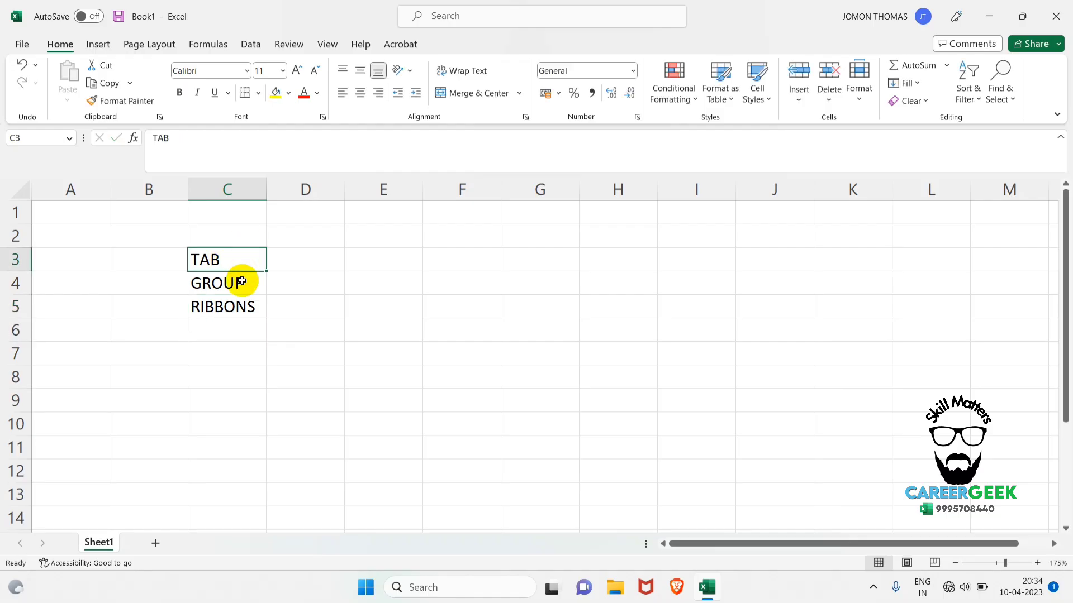
pyautogui.moveTo(242, 281); pyautogui.dragTo(228, 307)
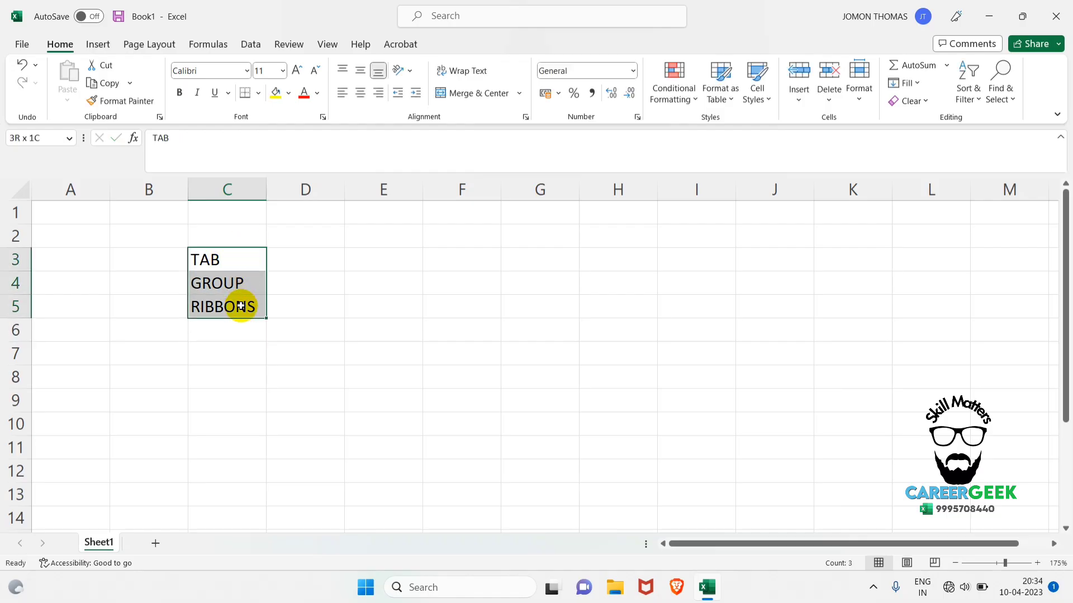
pyautogui.click(261, 94)
pyautogui.click(270, 234)
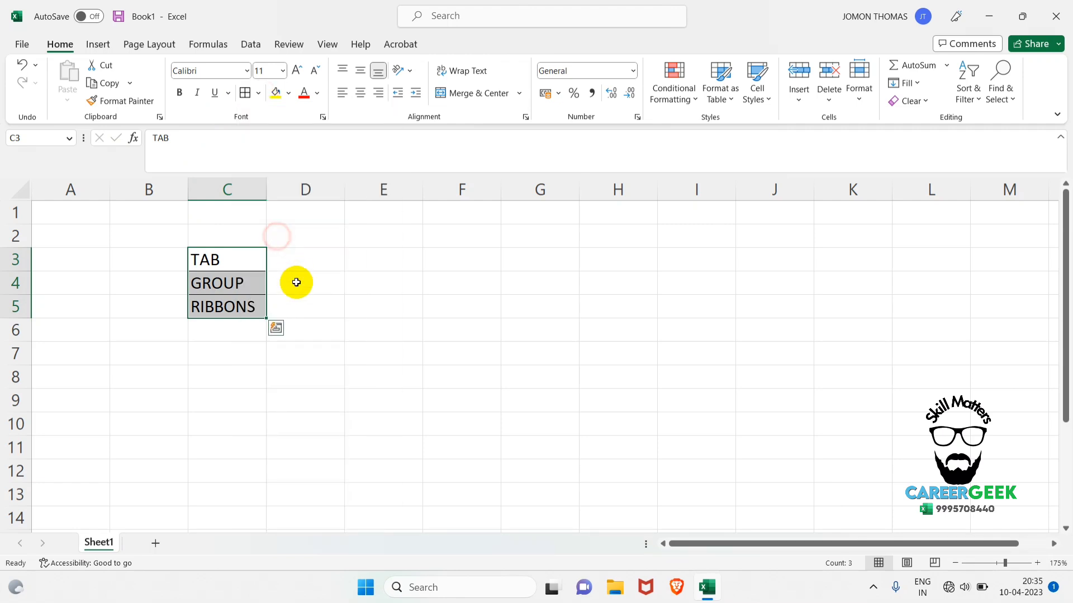
pyautogui.click(294, 282)
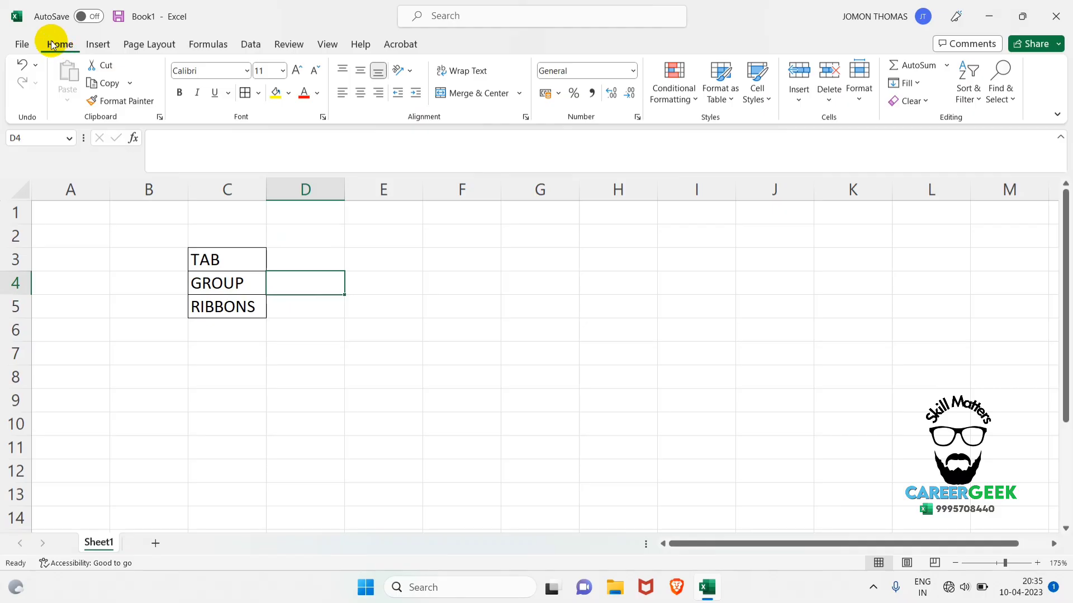
# Look through the ribbon's main tabs from Home to View, comparing the commands each one offers.
pyautogui.click(96, 49)
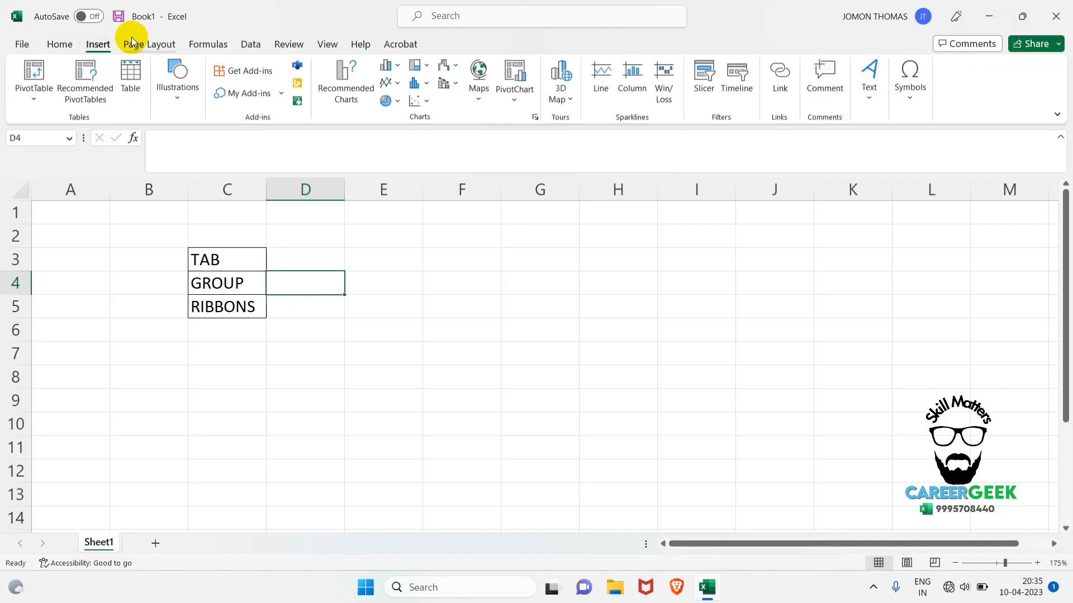
pyautogui.click(147, 45)
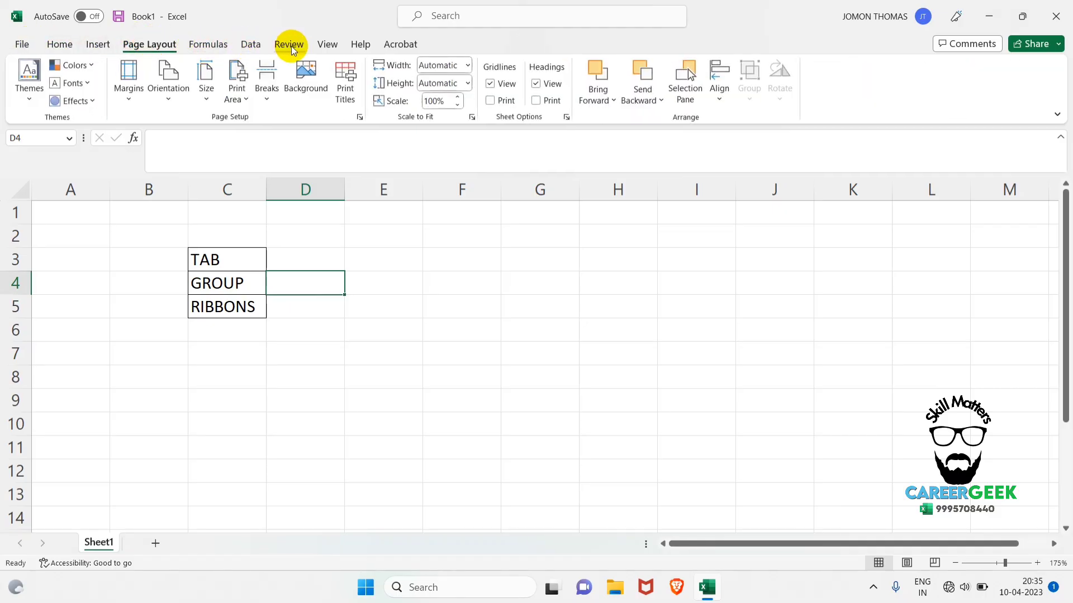
pyautogui.click(63, 46)
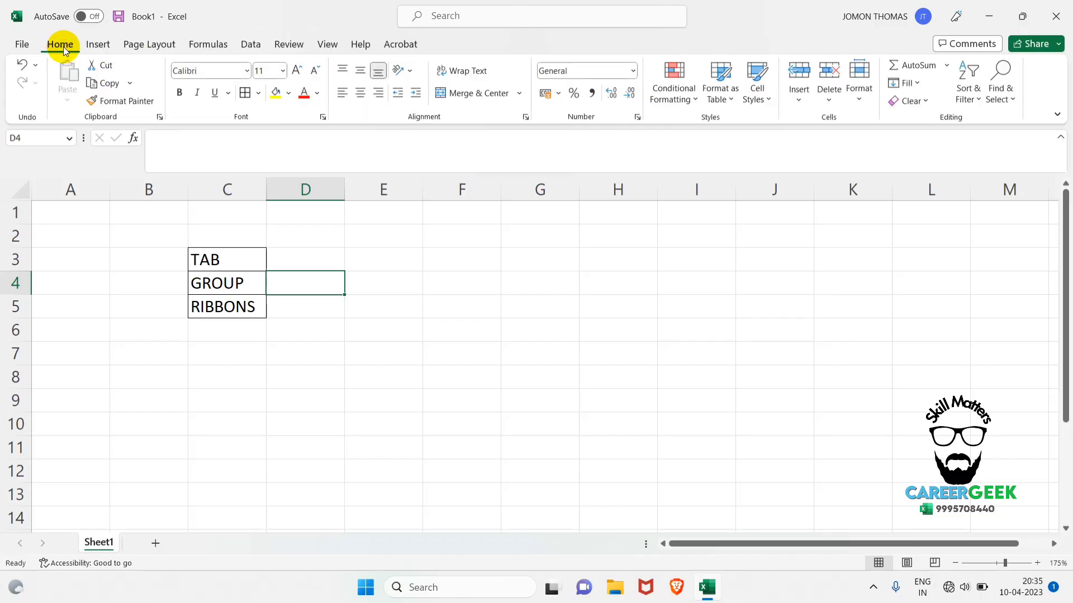
pyautogui.click(103, 46)
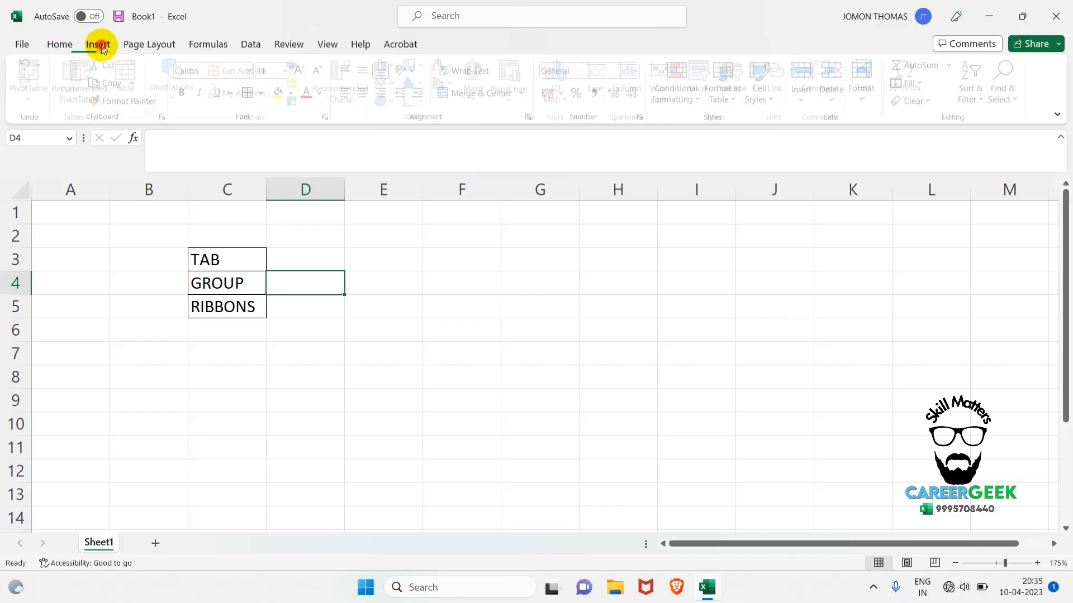
pyautogui.click(143, 45)
pyautogui.click(208, 46)
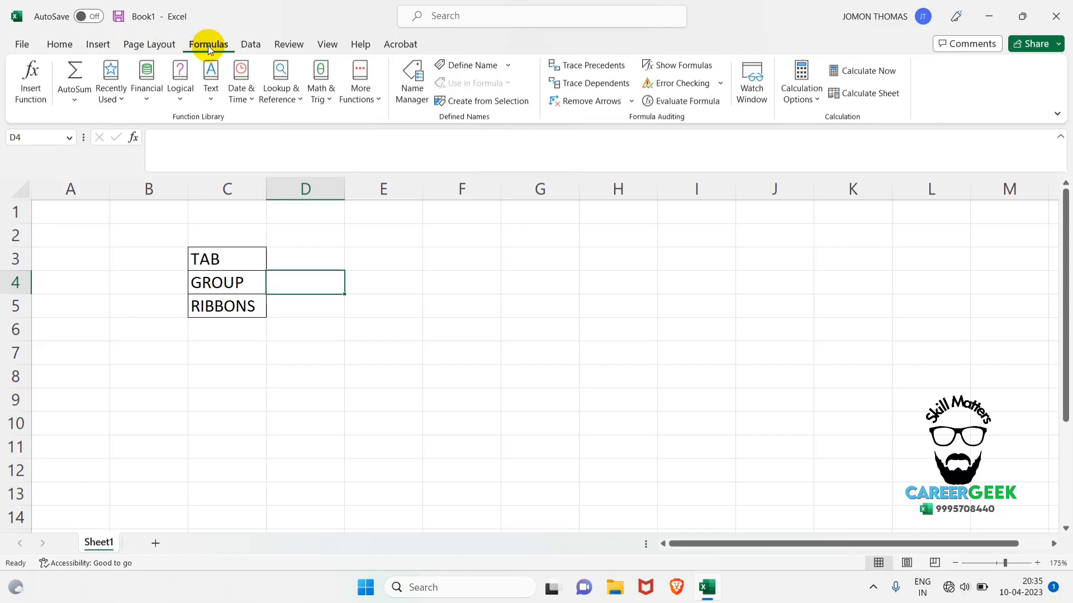
pyautogui.click(246, 45)
pyautogui.click(290, 47)
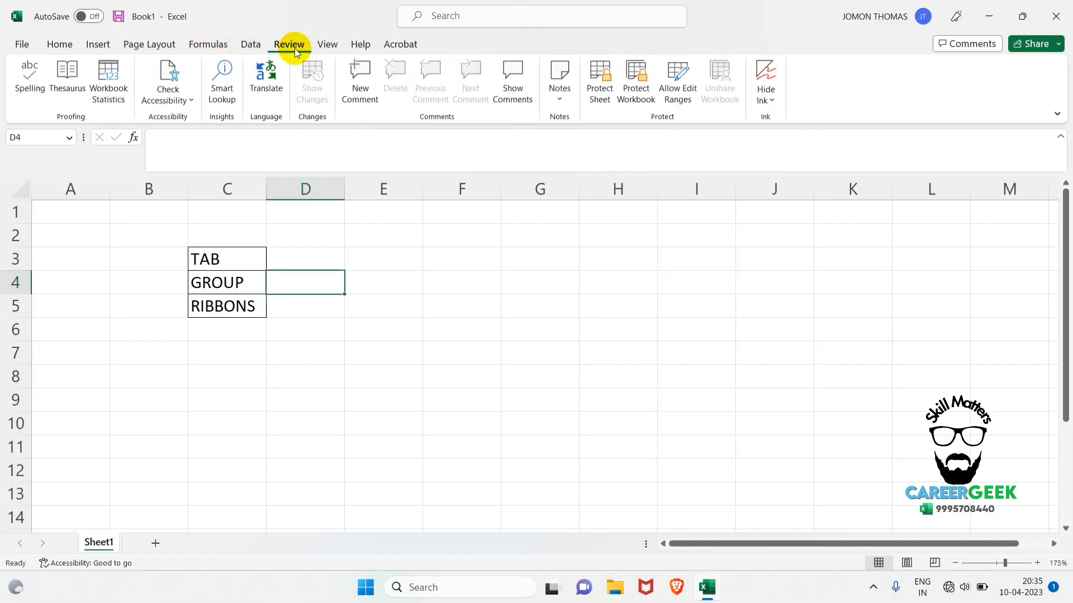
pyautogui.click(329, 49)
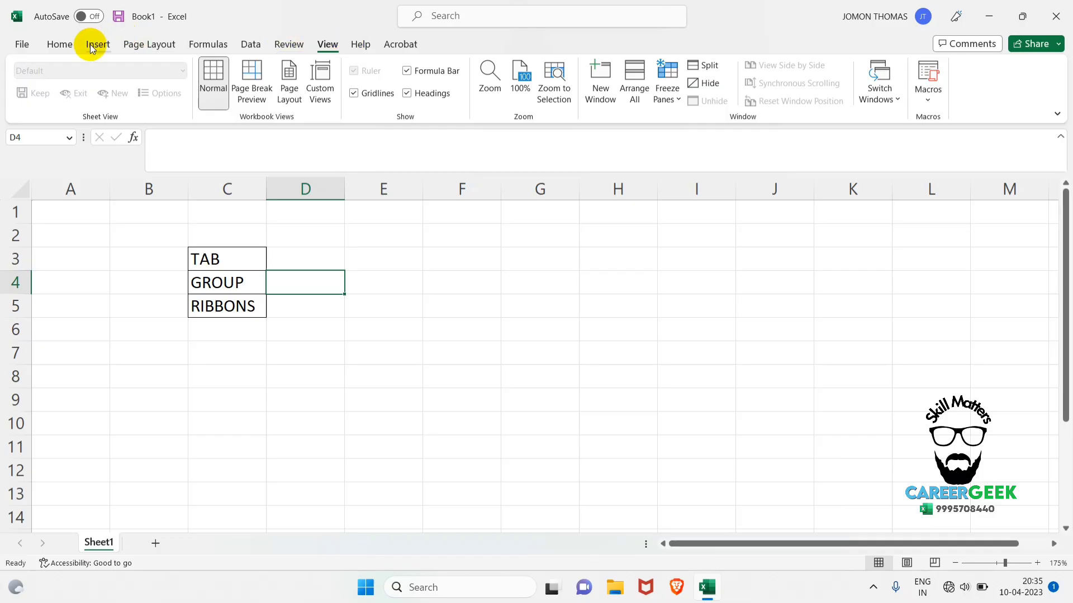
pyautogui.click(72, 40)
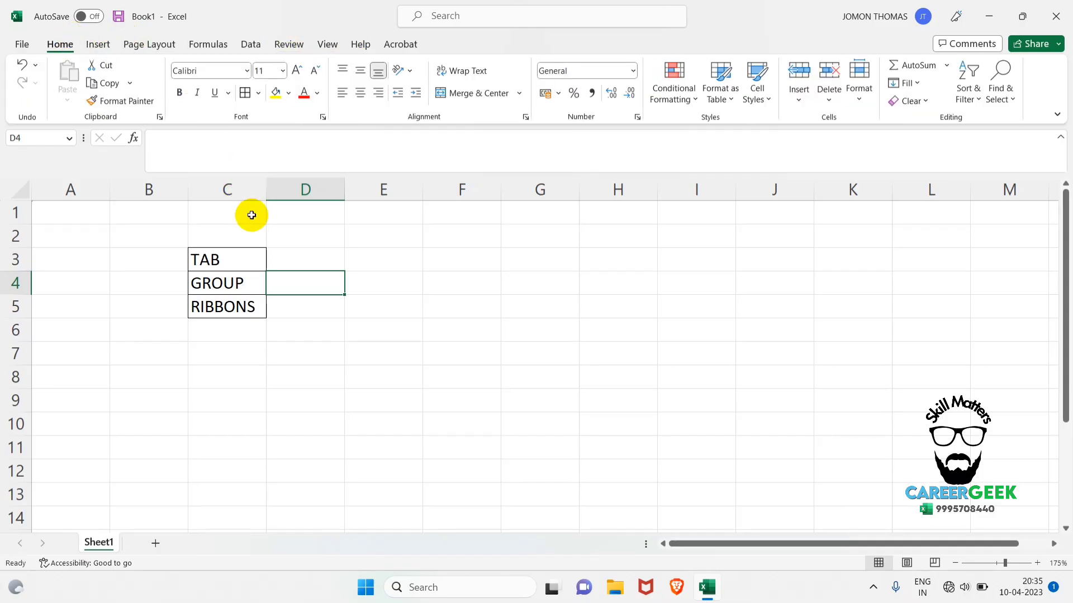
# Examine how the commands are grouped on the Insert, Page Layout and Data tabs, and return to Home.
pyautogui.click(292, 265)
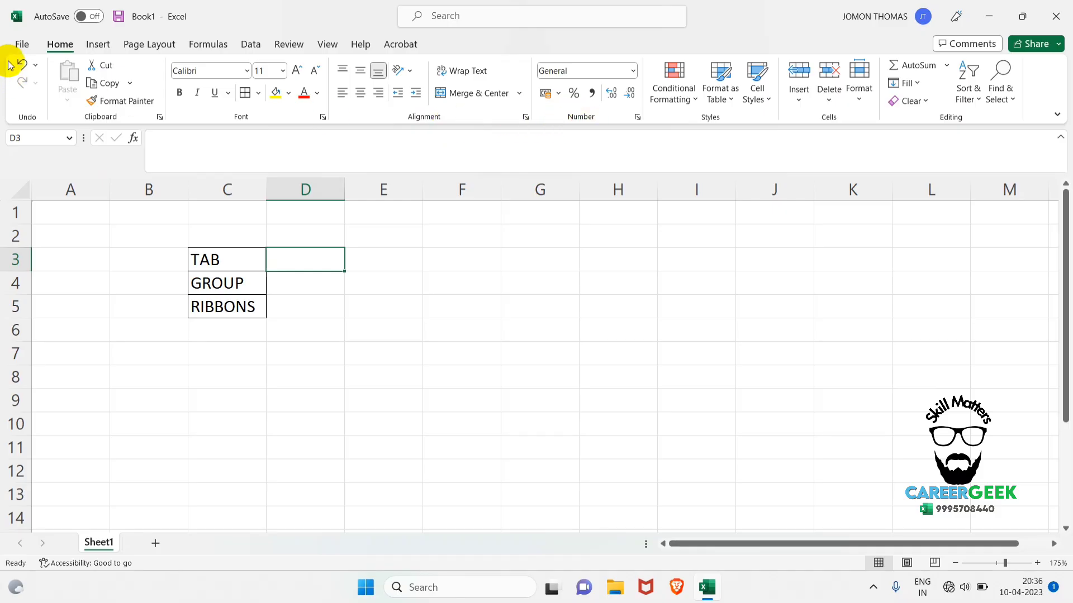
pyautogui.click(101, 52)
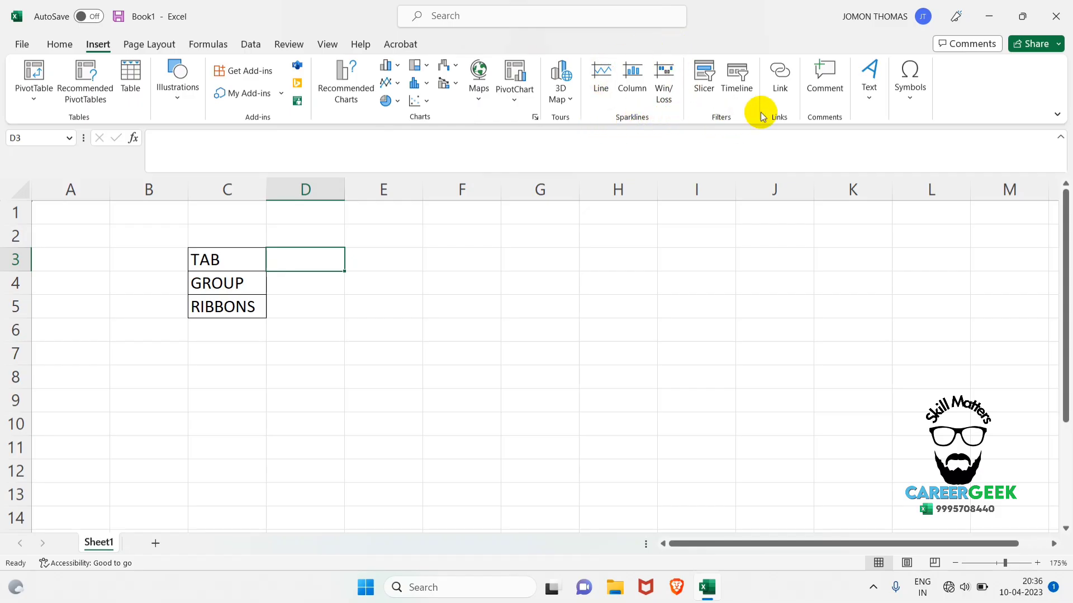
pyautogui.click(143, 47)
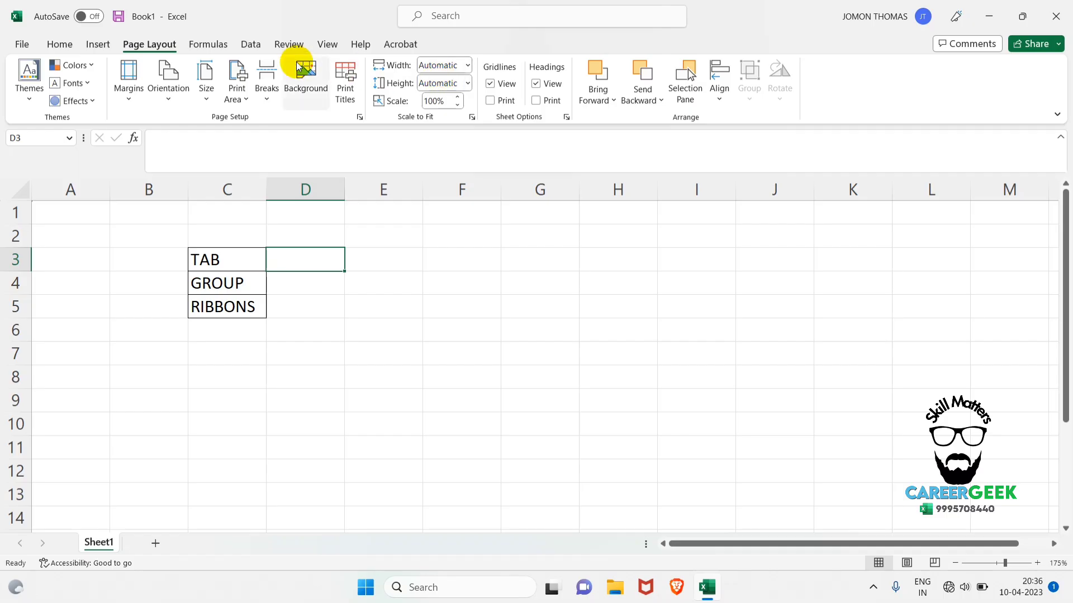
pyautogui.click(249, 50)
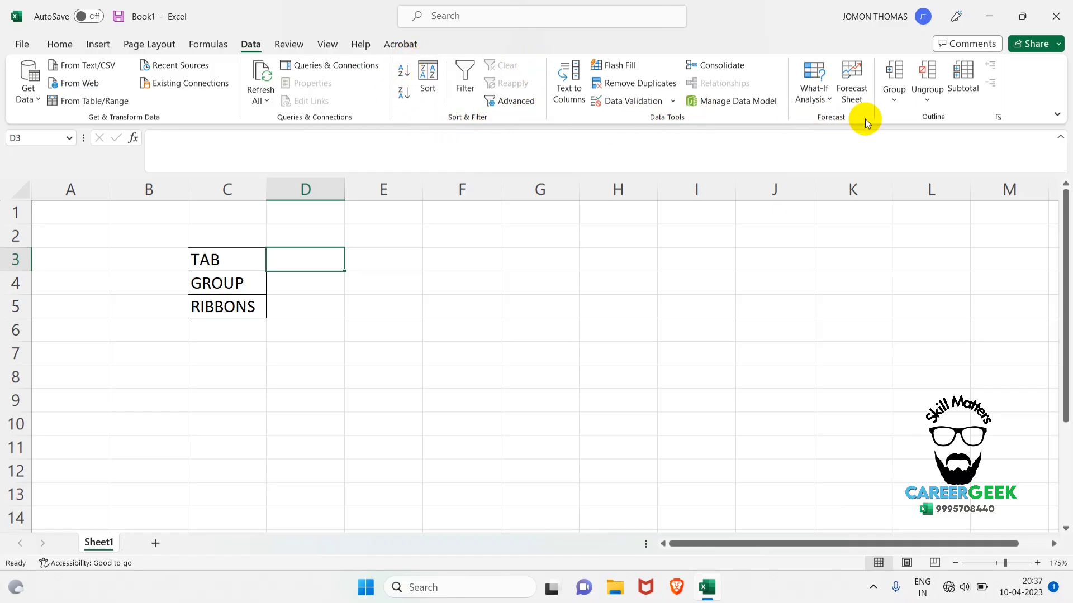
pyautogui.click(68, 47)
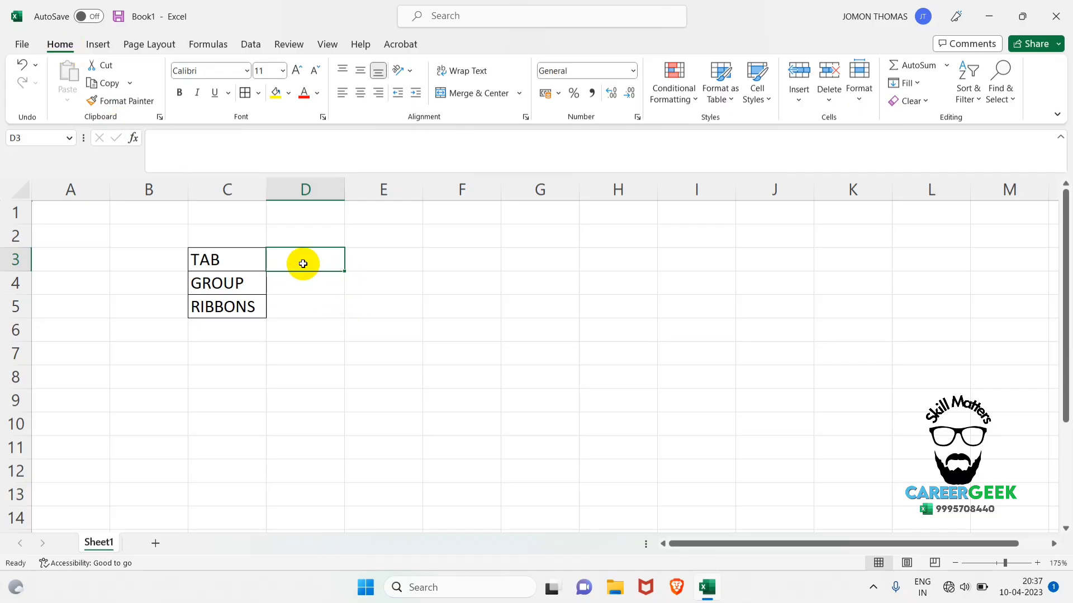
# Enter the tab examples "Home,insert,page L..." in cell D3 beside the TAB label.
pyautogui.click(302, 264)
pyautogui.write('Home,insert,')
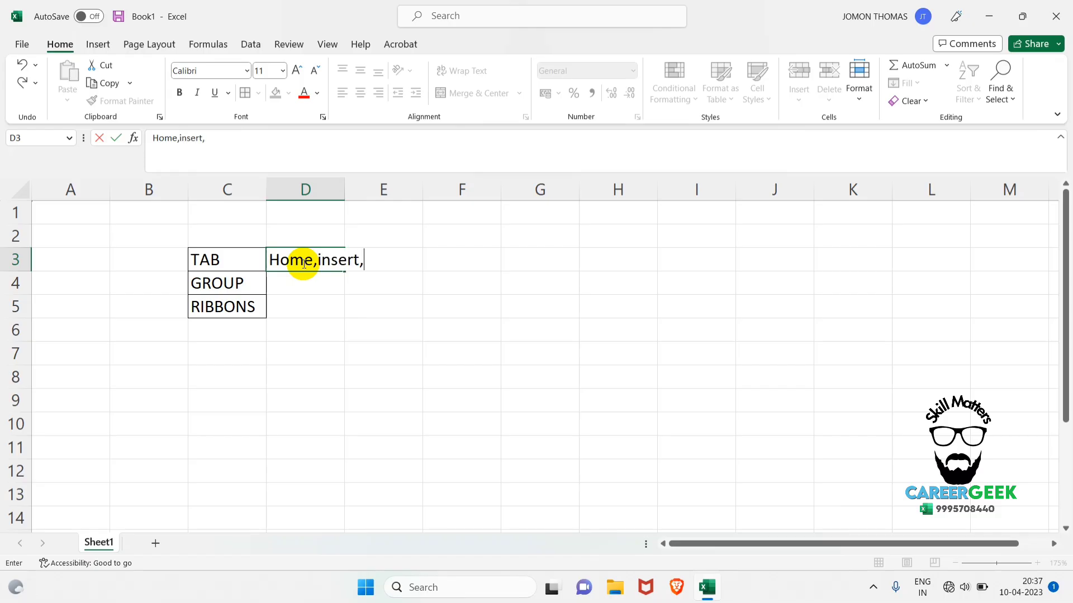
pyautogui.write('page L...')
pyautogui.press('Return')
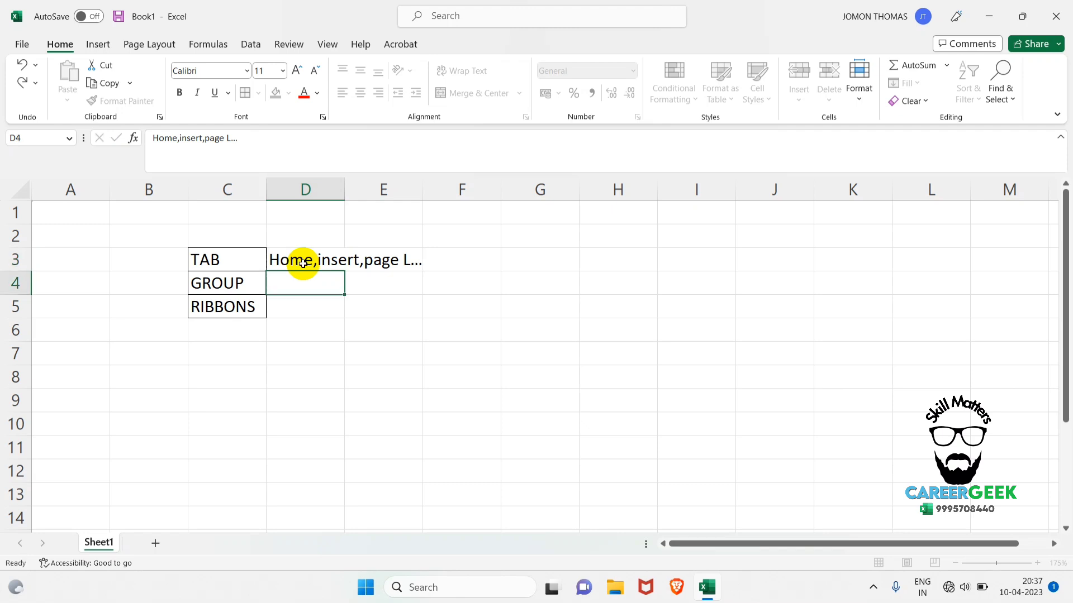
# Auto-fit the width of column D to its contents.
pyautogui.click(338, 188)
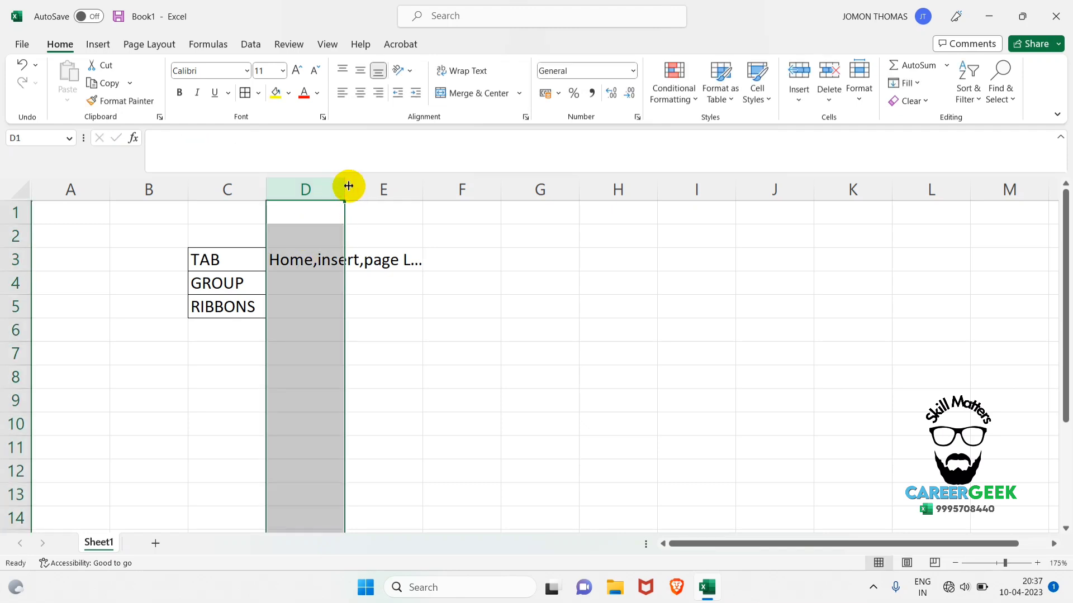
pyautogui.doubleClick(345, 188)
pyautogui.click(352, 328)
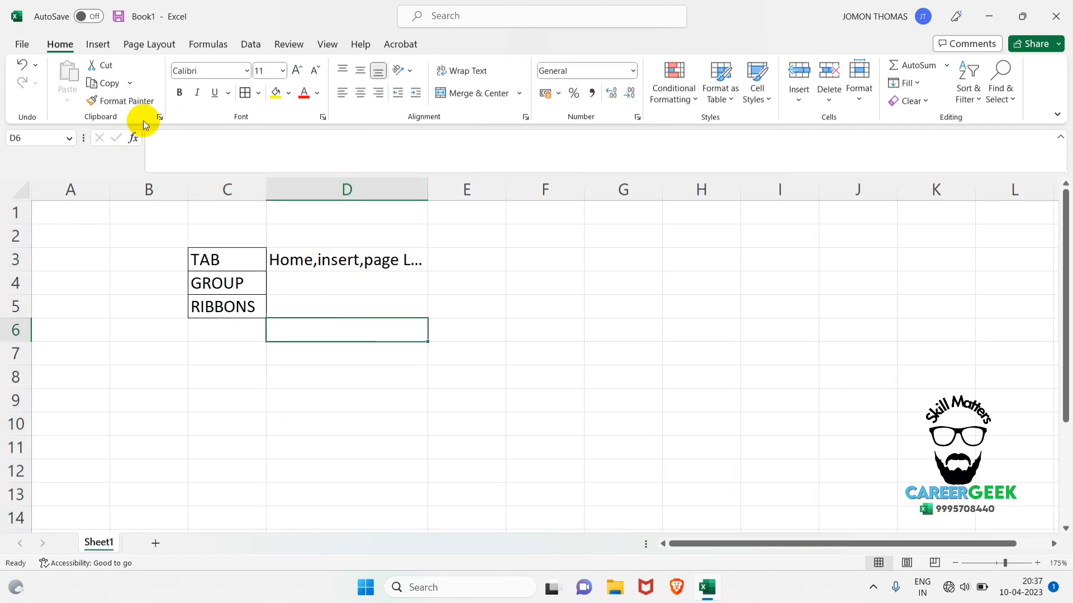
# Enter the group examples "Clipboard,font,alignment..." in cell D4 beside the GROUP label.
pyautogui.click(297, 290)
pyautogui.write('Clip')
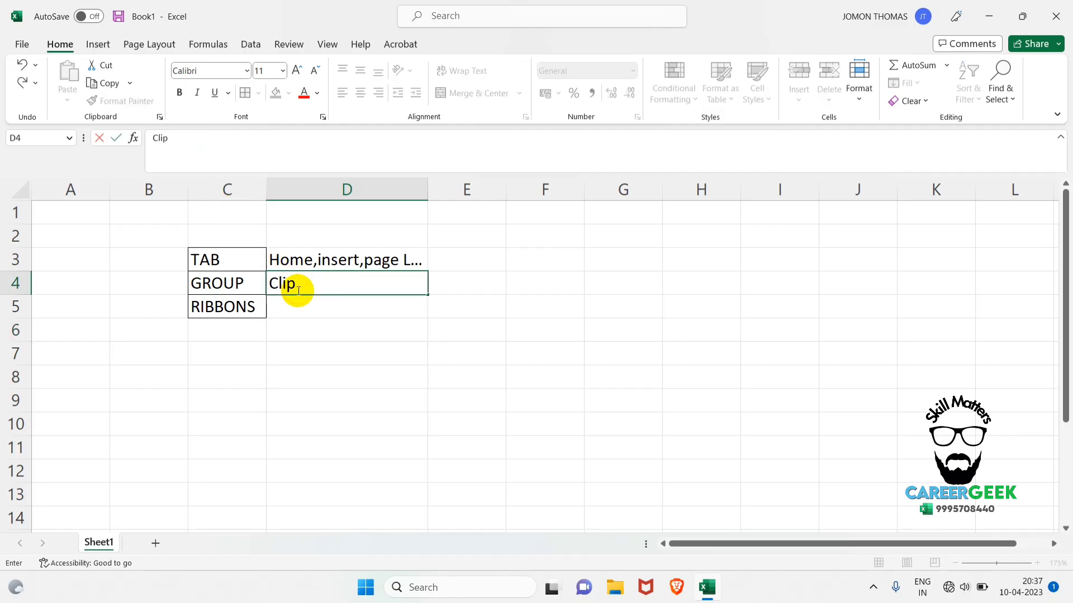
pyautogui.write('board,font,alignment...')
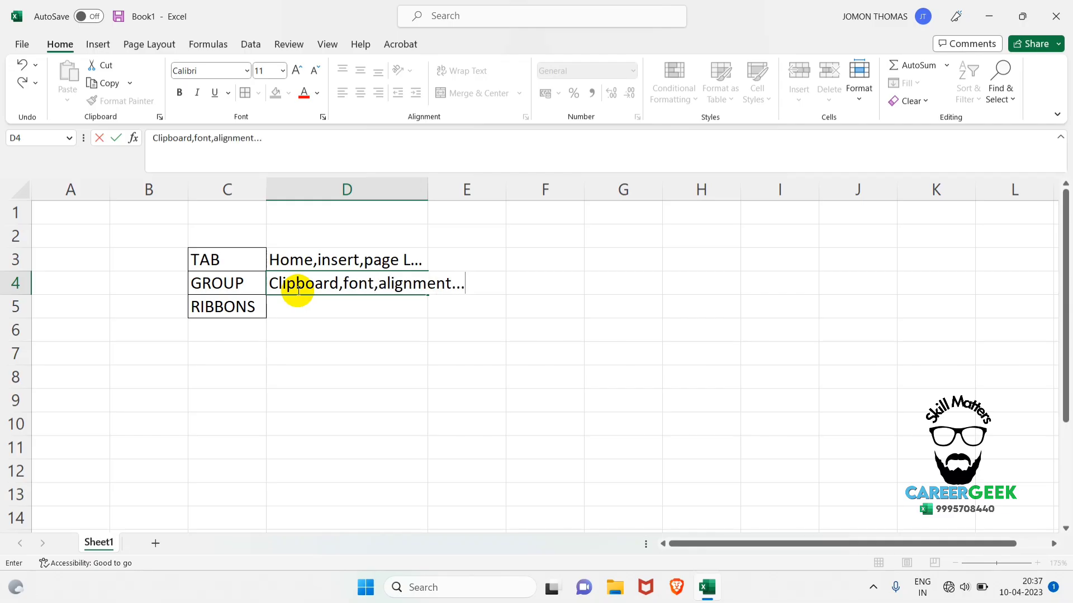
pyautogui.press('Return')
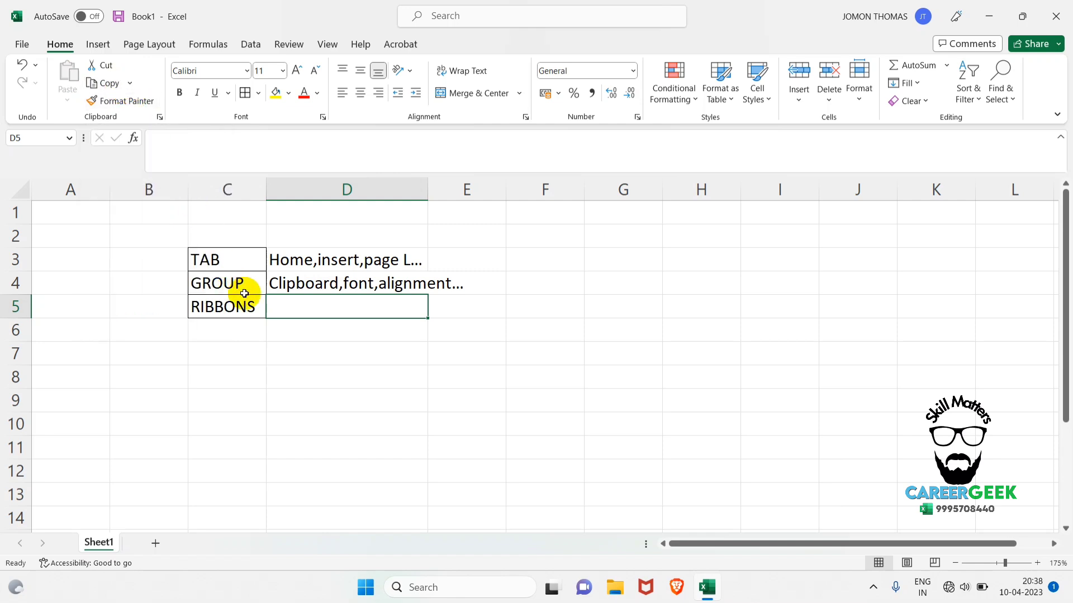
# Compare the ribbon commands offered under Page Layout, Insert, Home and Formulas, and return to Home.
pyautogui.click(220, 329)
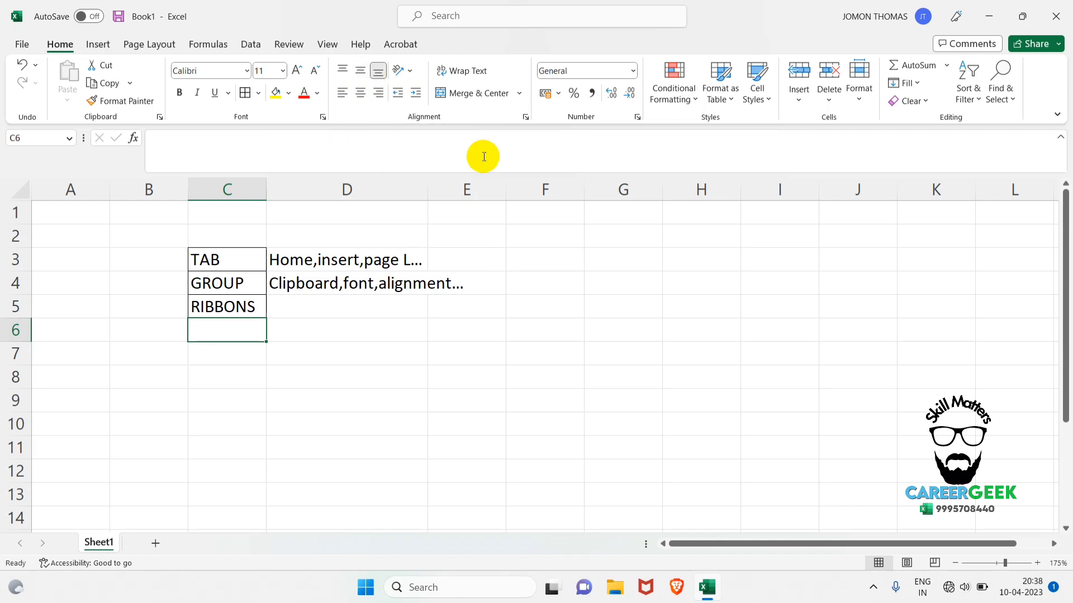
pyautogui.click(165, 44)
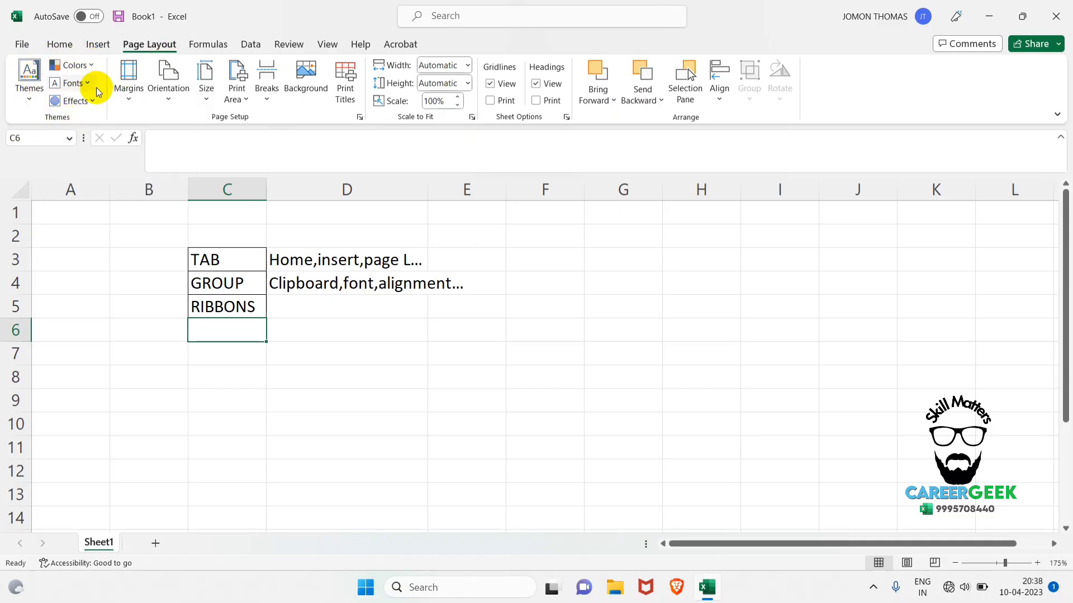
pyautogui.click(96, 44)
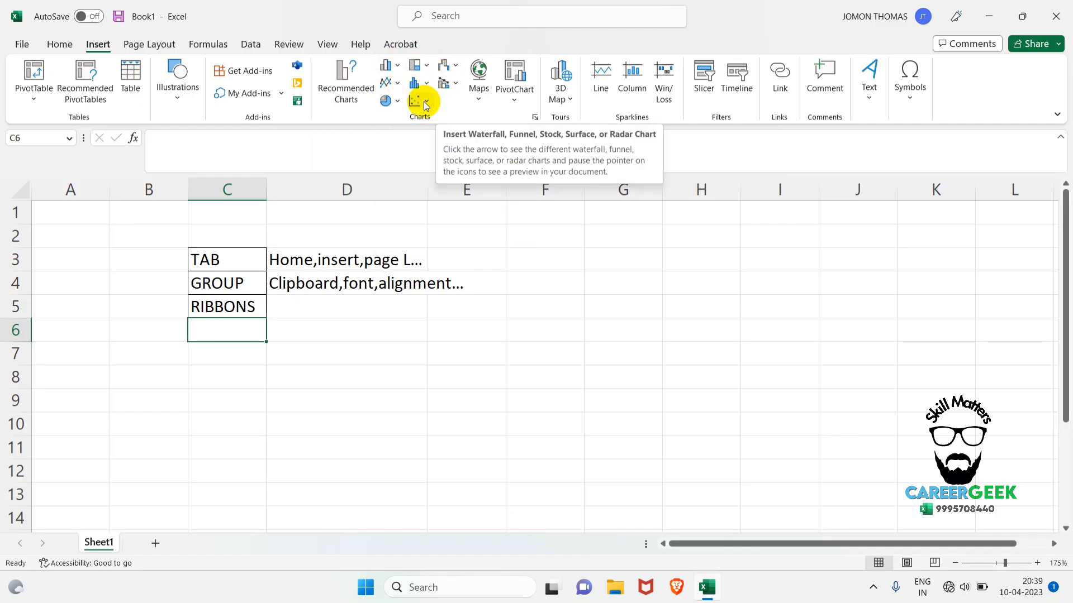
pyautogui.click(62, 45)
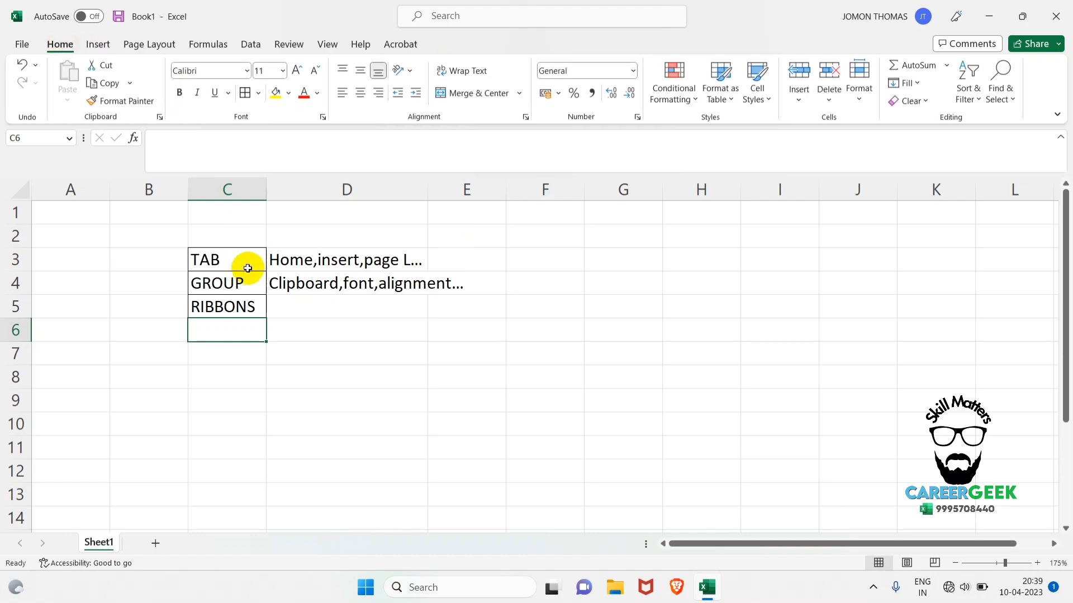
pyautogui.click(245, 311)
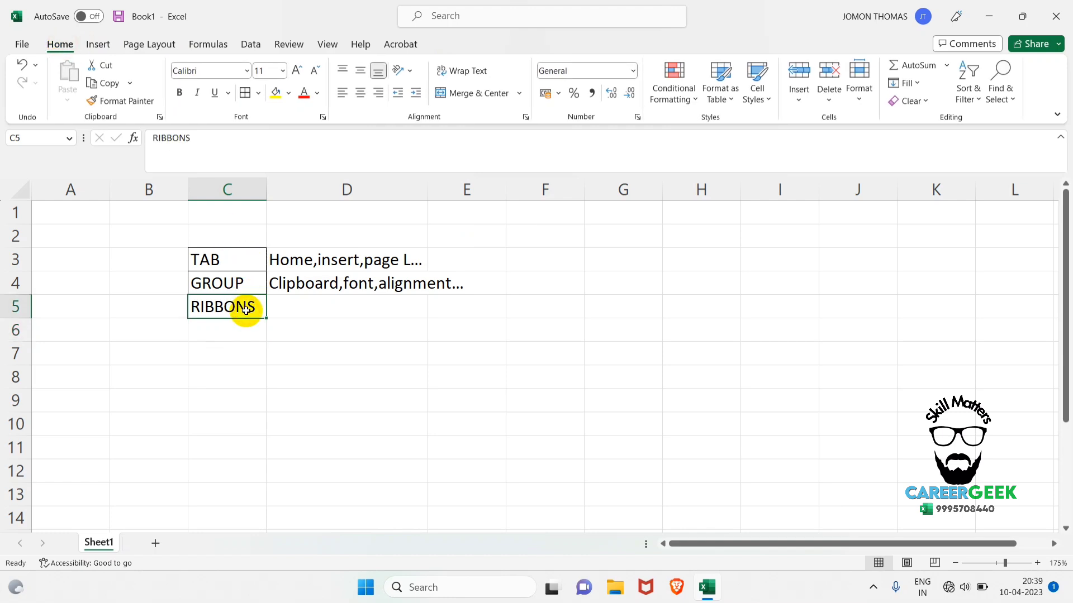
pyautogui.click(96, 46)
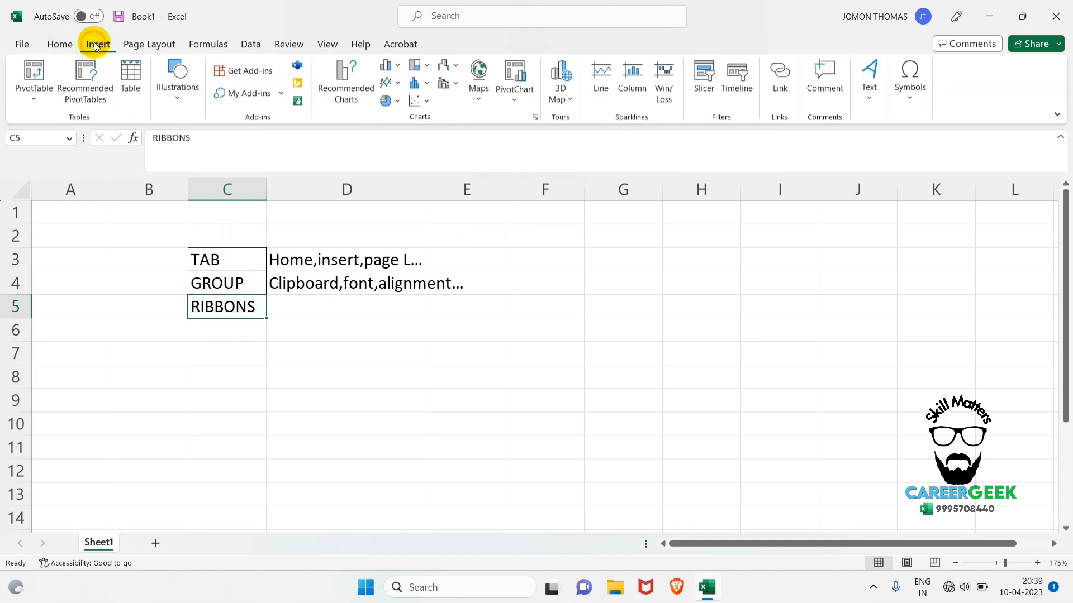
pyautogui.click(152, 46)
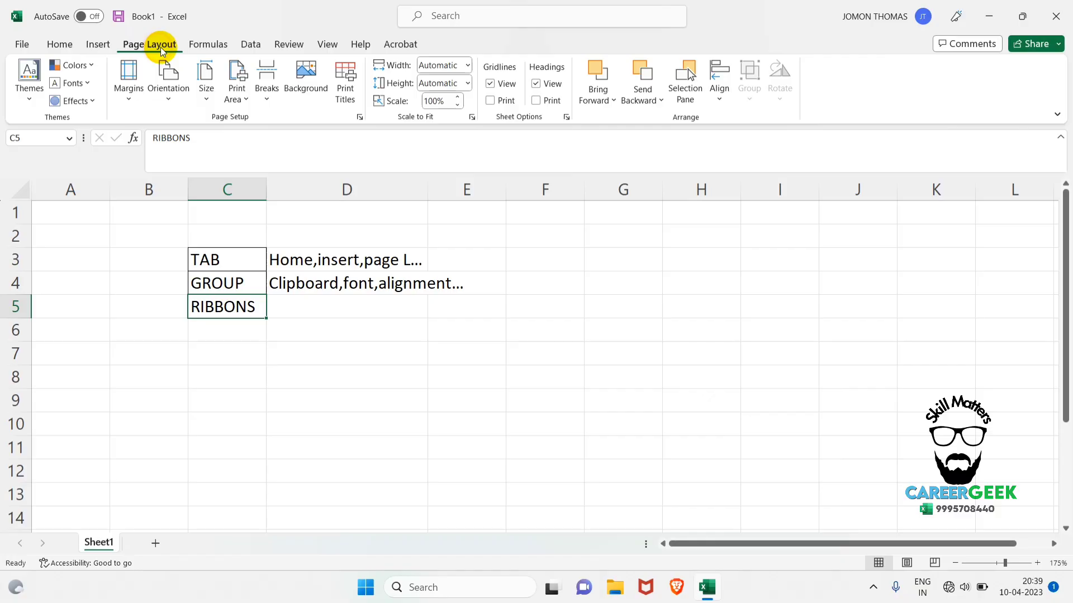
pyautogui.click(205, 46)
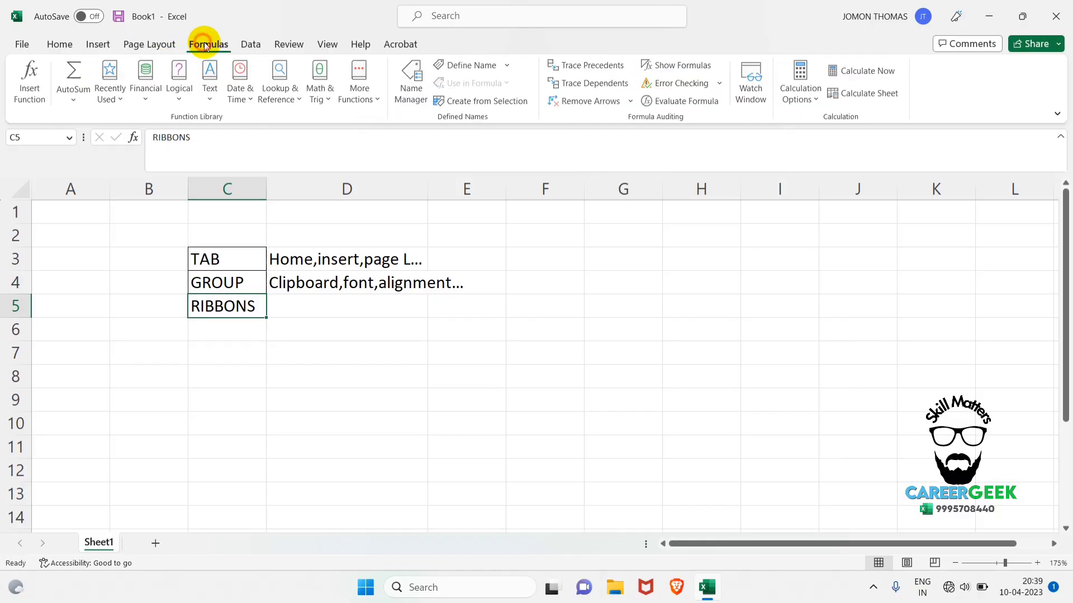
pyautogui.click(62, 46)
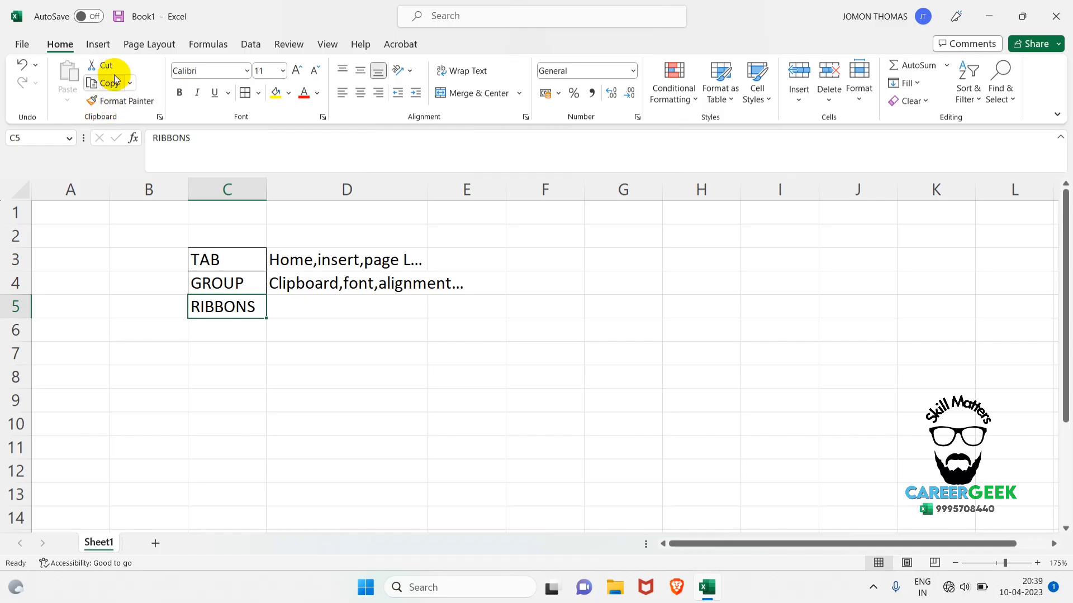
# Clear all contents and formatting from cells C2:E5.
pyautogui.moveTo(196, 246); pyautogui.dragTo(451, 308)
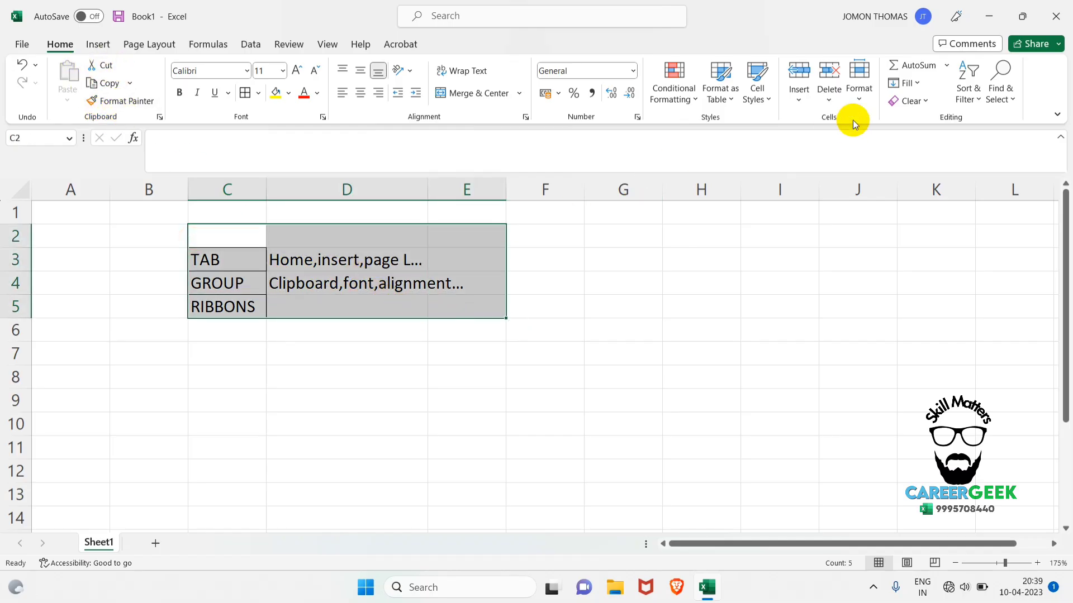
pyautogui.click(910, 100)
pyautogui.click(919, 118)
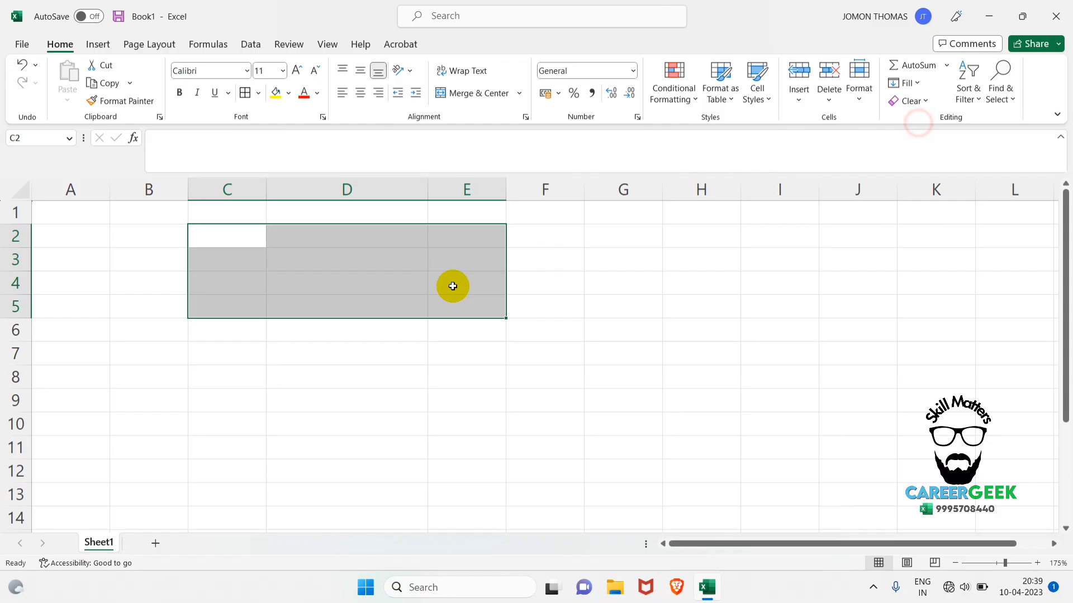
# Enter the labels "column" and "row" in cells D3 and D4.
pyautogui.click(271, 268)
pyautogui.write('colu')
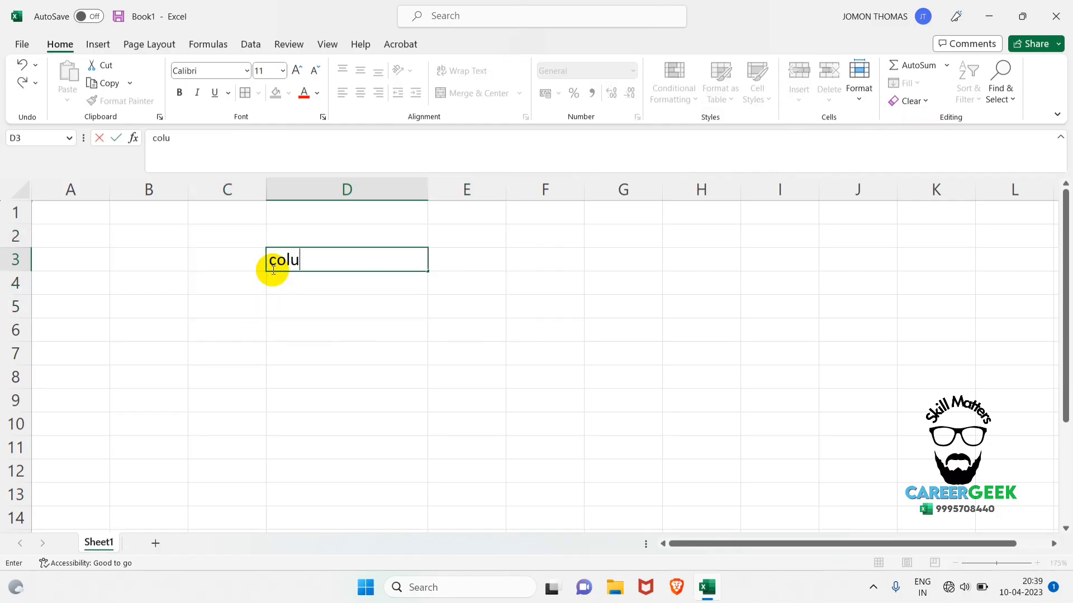
pyautogui.write('mn')
pyautogui.press('Return')
pyautogui.write('r')
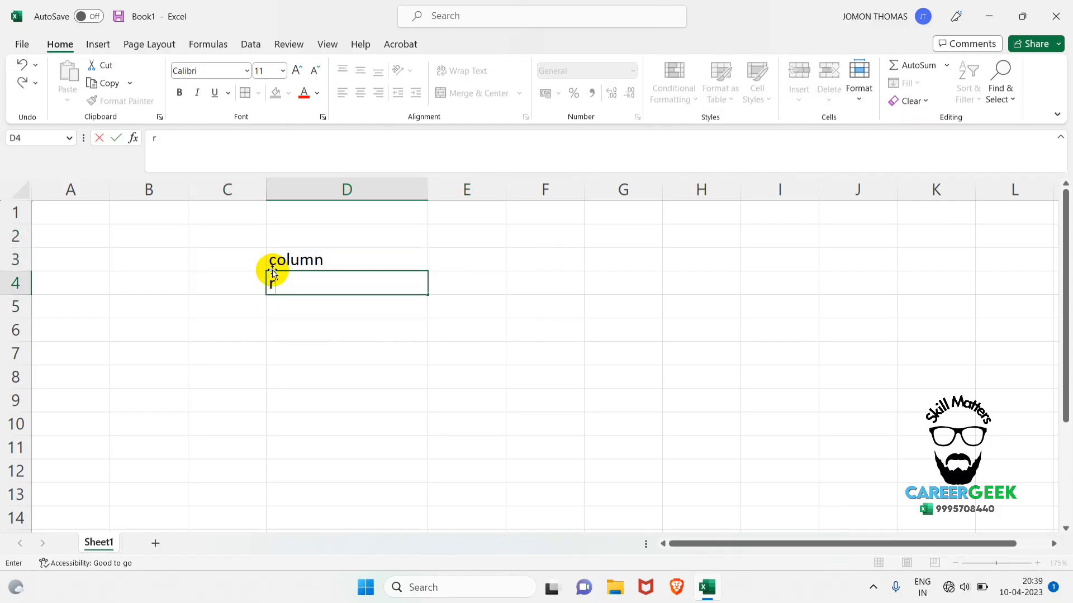
pyautogui.write('ow')
pyautogui.press('Return')
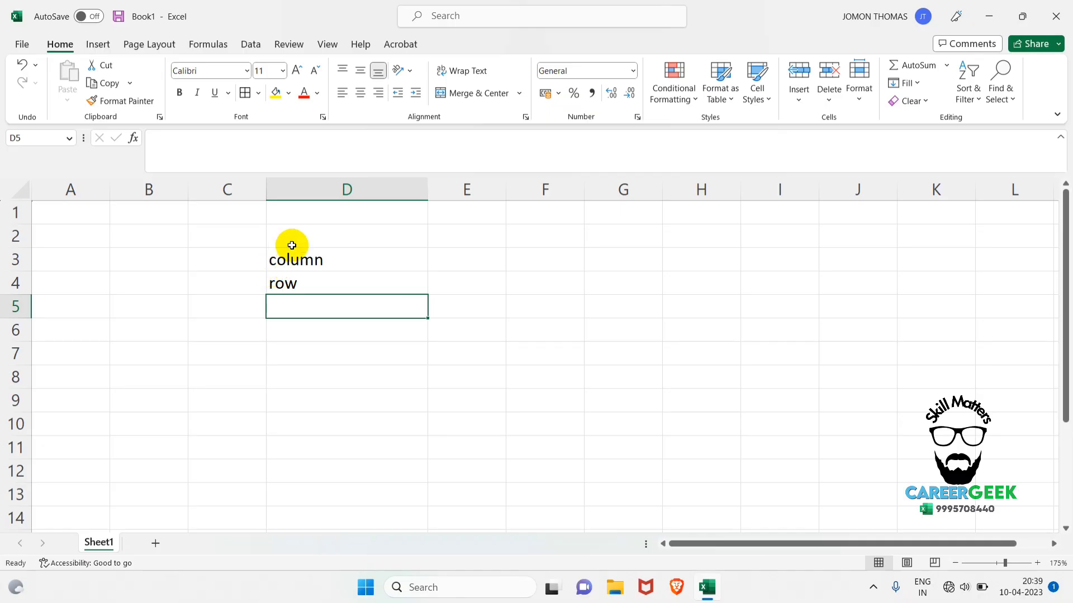
pyautogui.moveTo(292, 245); pyautogui.dragTo(323, 301)
pyautogui.click(290, 329)
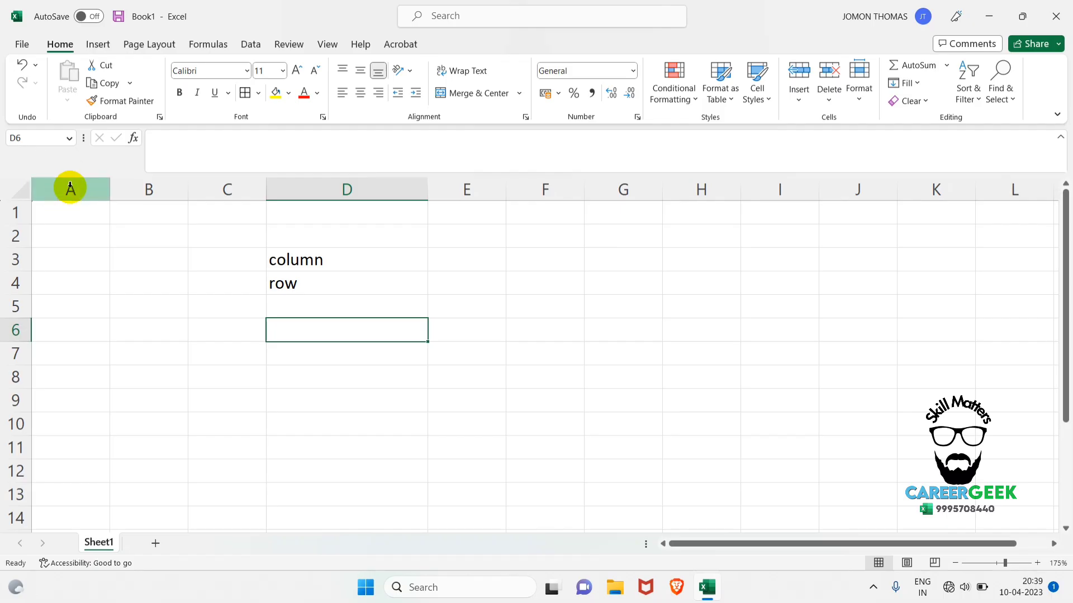
# Select columns A, B and C in turn, and go from cell A1 to the sheet's last column and back.
pyautogui.click(70, 187)
pyautogui.click(149, 178)
pyautogui.click(224, 184)
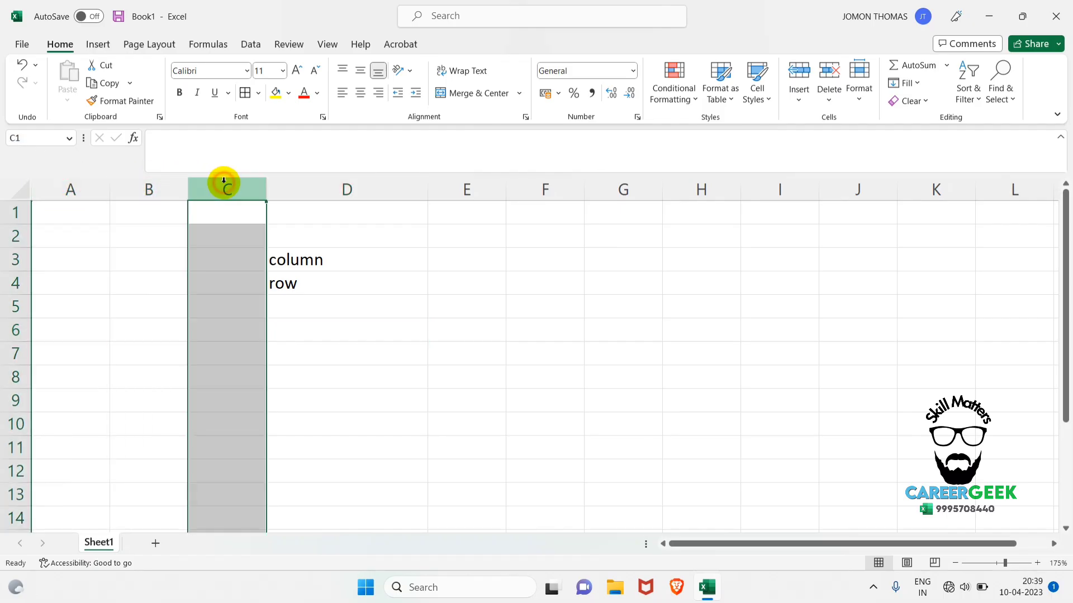
pyautogui.click(64, 213)
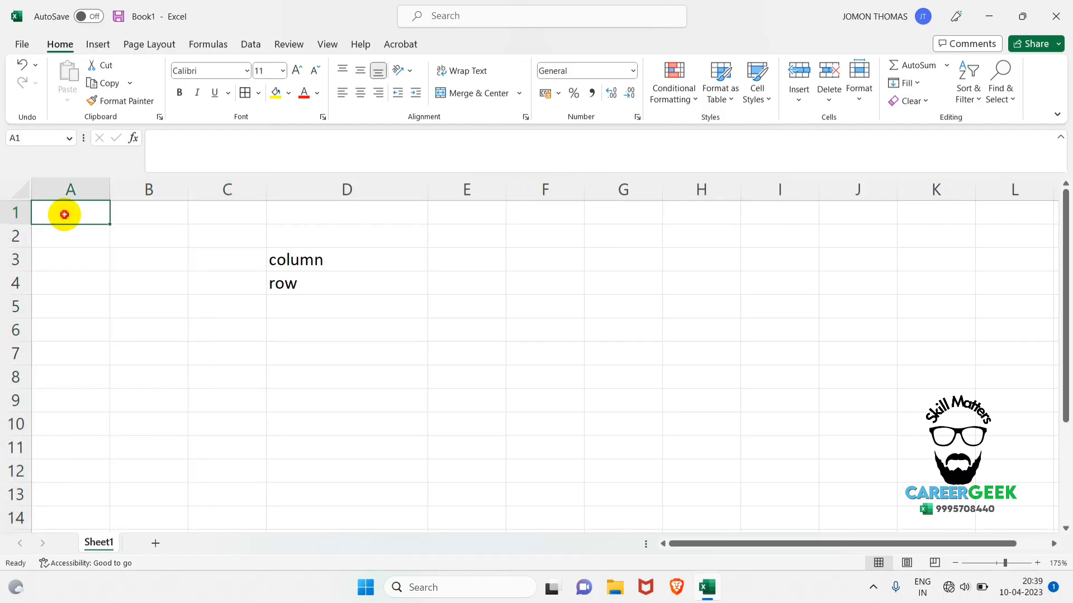
pyautogui.hotkey('ctrl', 'Right')
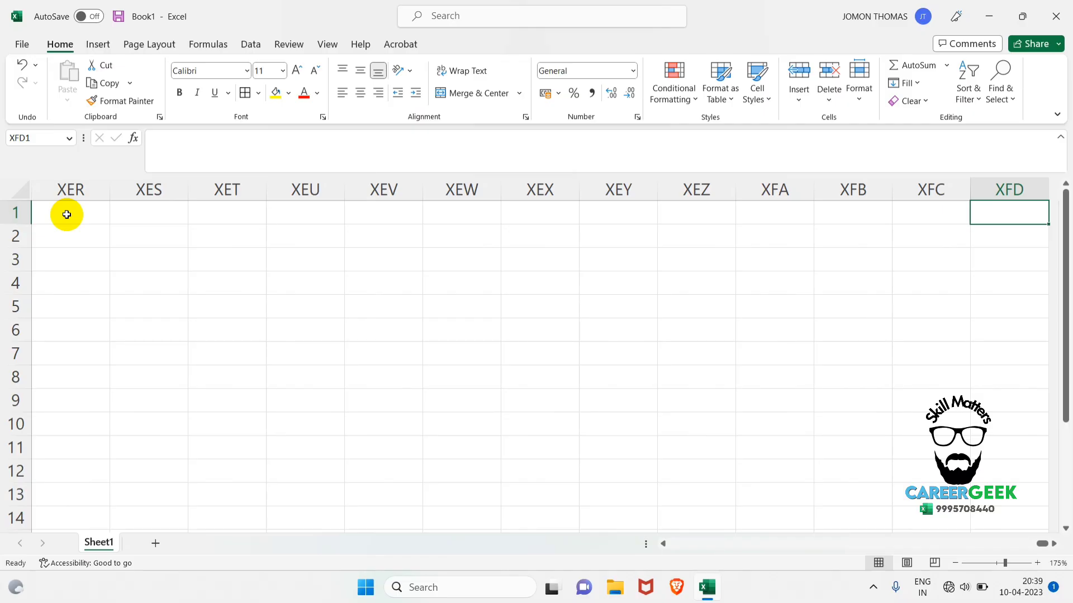
pyautogui.hotkey('ctrl', 'Left')
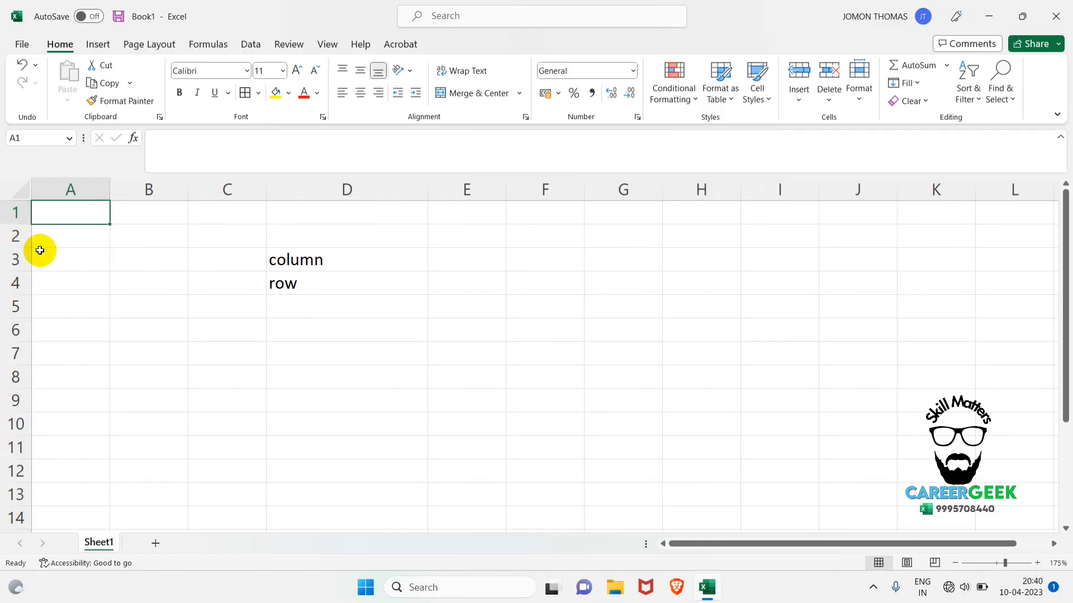
# Select rows 1 to 4 one by one, and go from cell A1 to the sheet's last row and back.
pyautogui.click(11, 214)
pyautogui.click(11, 235)
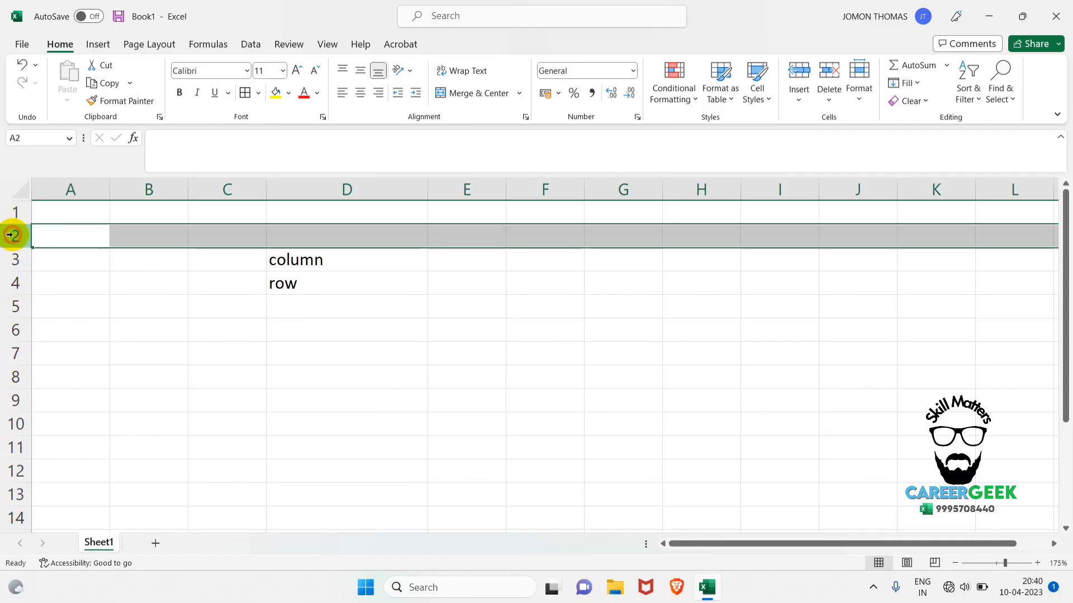
pyautogui.click(12, 258)
pyautogui.click(13, 283)
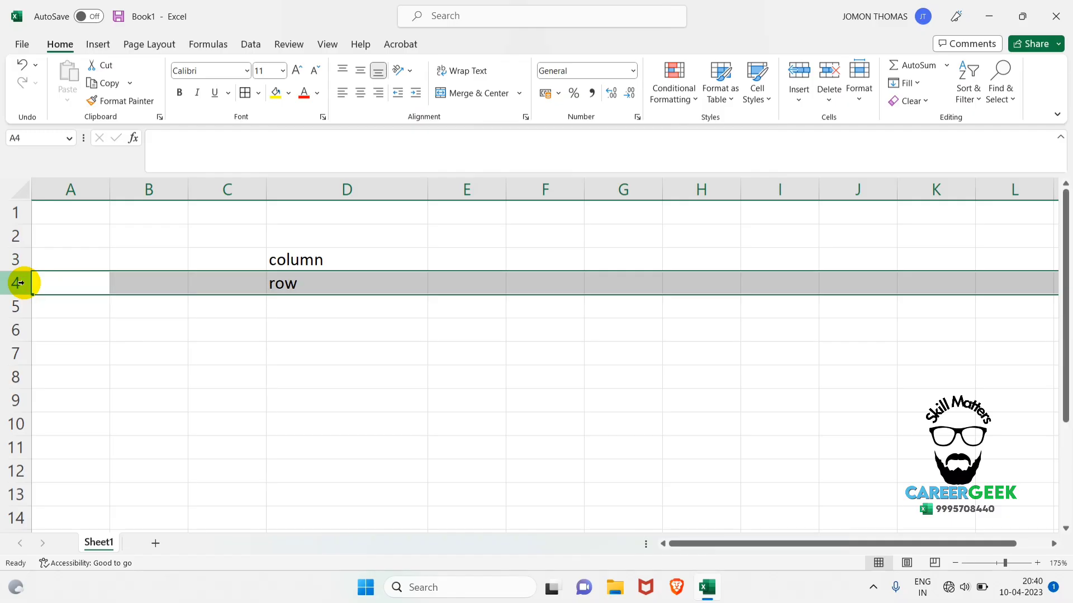
pyautogui.click(64, 215)
pyautogui.hotkey('ctrl', 'Down')
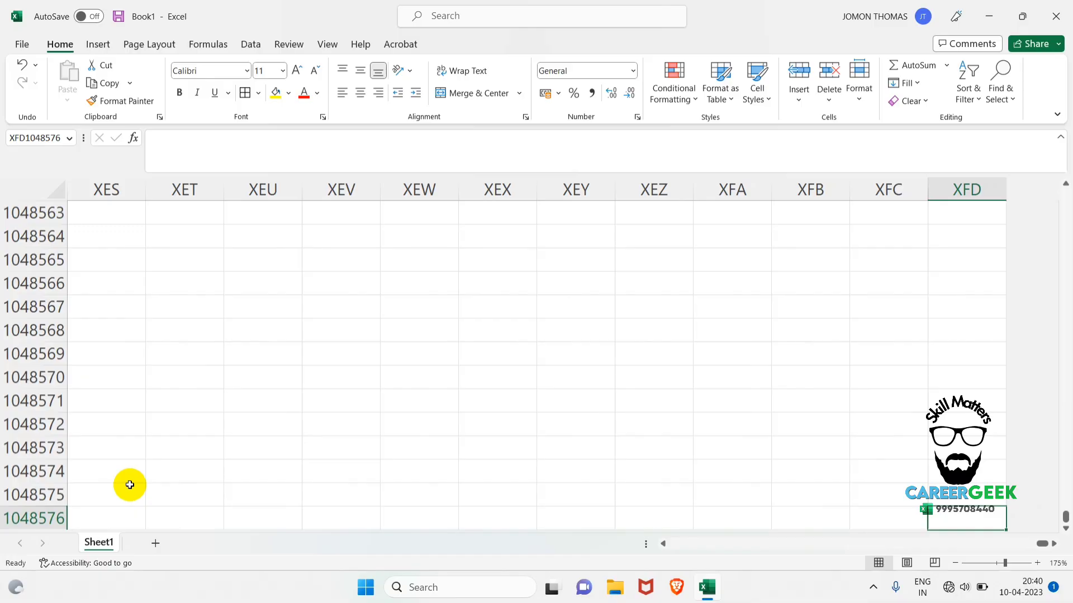
pyautogui.hotkey('ctrl', 'Up')
pyautogui.hotkey('ctrl', 'Left')
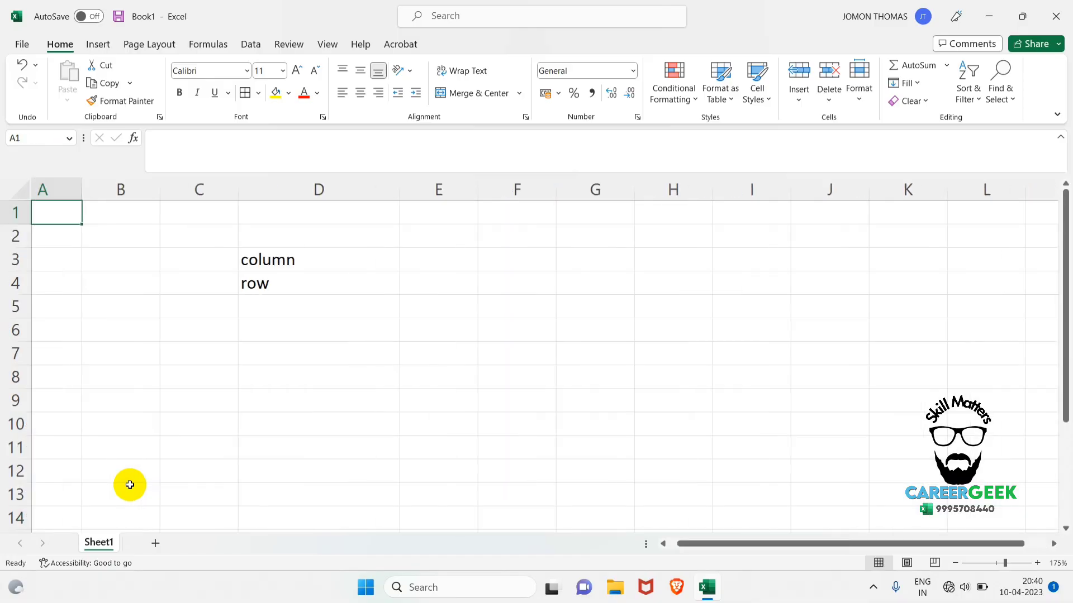
# Delete the contents of cells C1:D4 and make A1 the active cell.
pyautogui.moveTo(234, 218); pyautogui.dragTo(336, 287)
pyautogui.press('Delete')
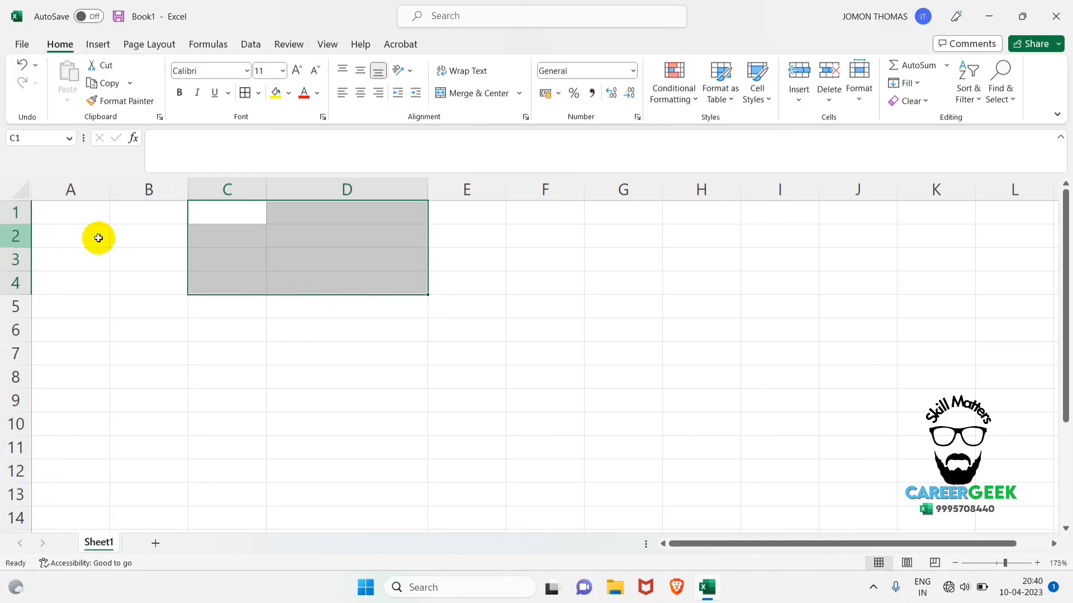
pyautogui.click(85, 217)
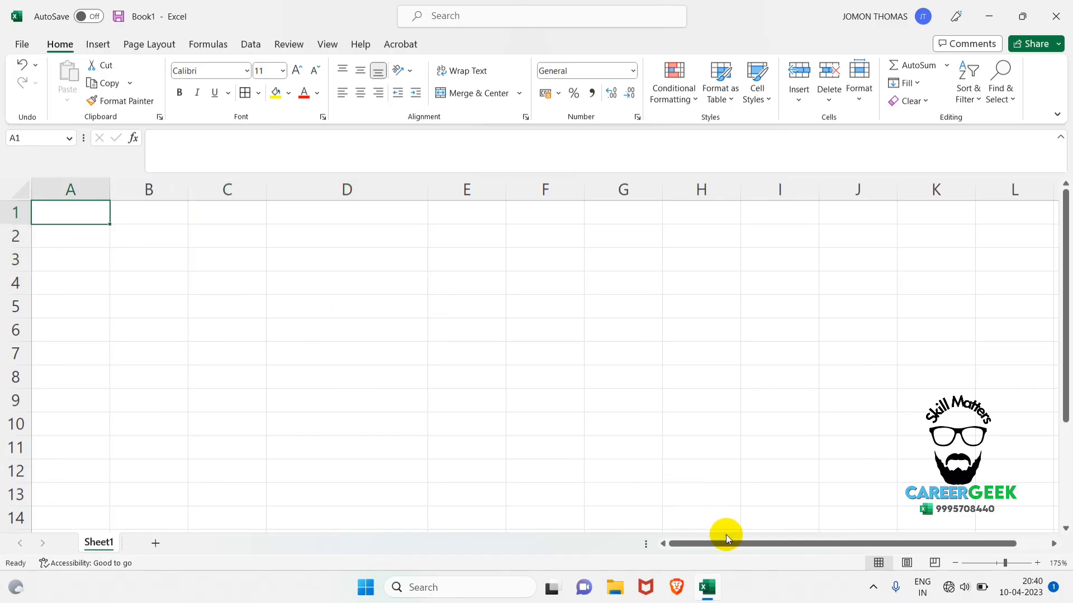
# Go from cell A1 to the sheet's last column and last row, and return to A1.
pyautogui.moveTo(742, 539); pyautogui.dragTo(1033, 335)
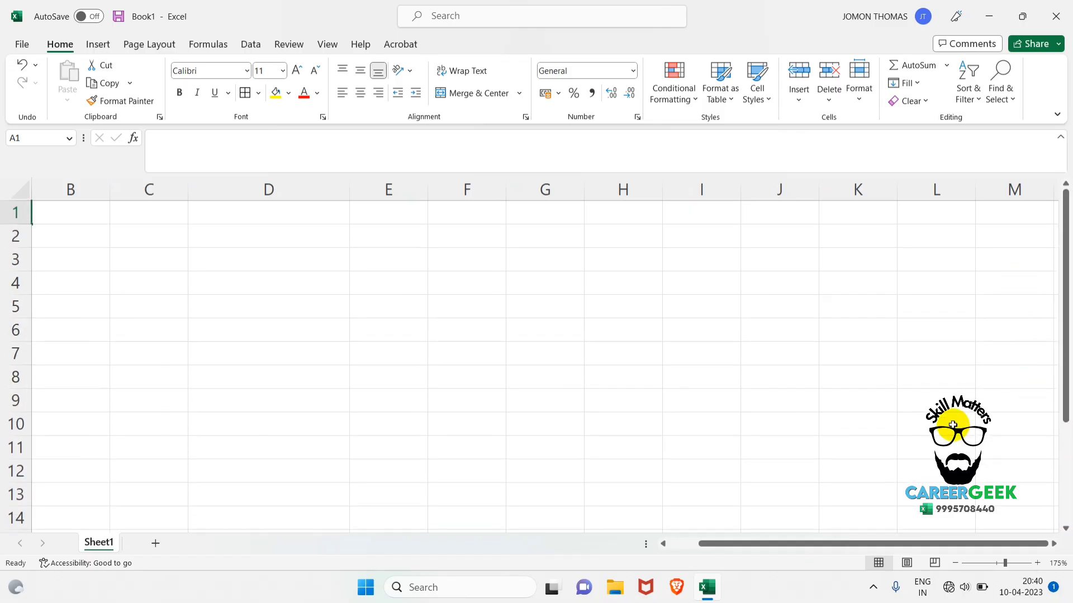
pyautogui.moveTo(722, 555); pyautogui.dragTo(668, 542)
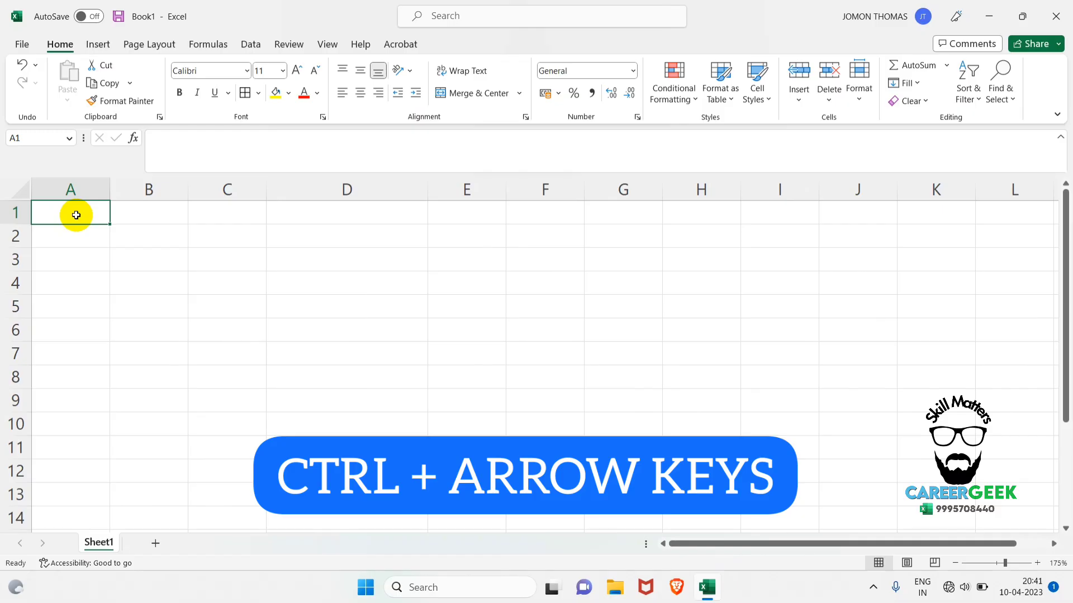
pyautogui.hotkey('ctrl', 'Right')
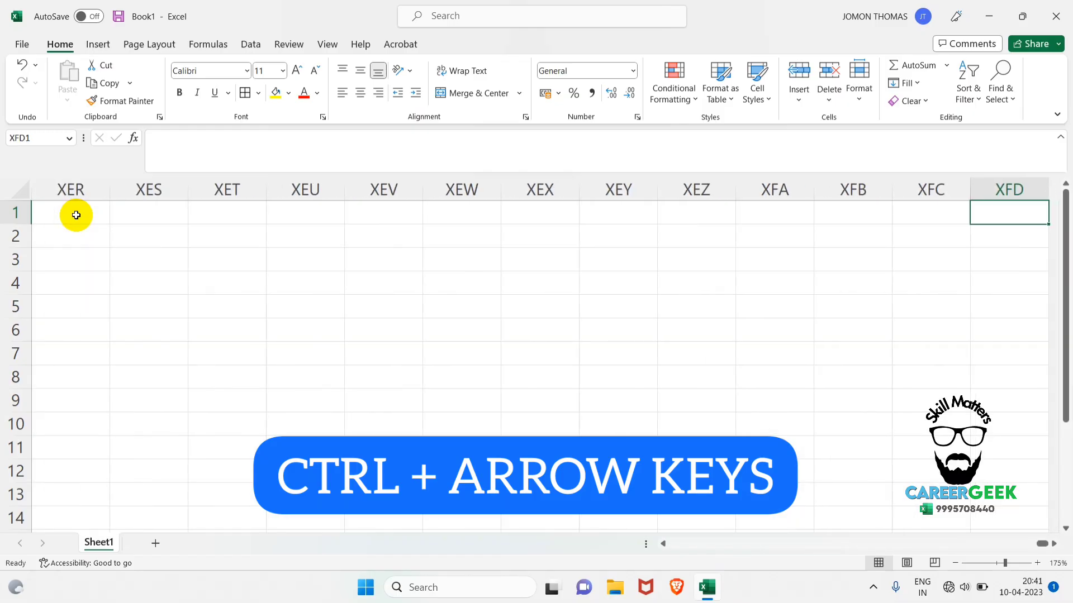
pyautogui.hotkey('ctrl', 'Down')
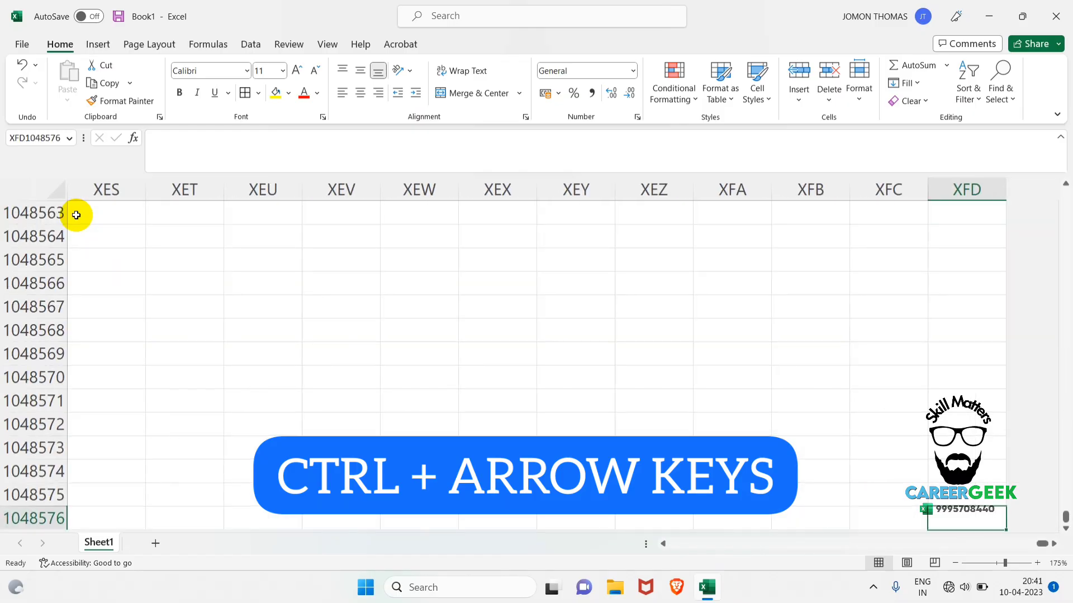
pyautogui.hotkey('ctrl', 'Left')
pyautogui.hotkey('ctrl', 'Up')
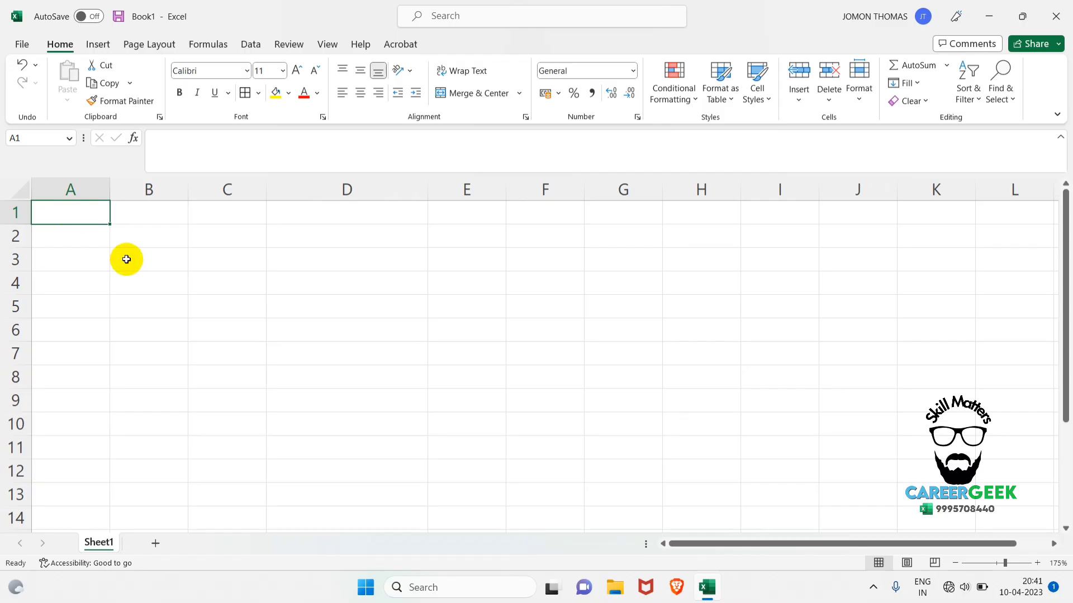
# Enter "CELL" in cell D2 and make column D narrower.
pyautogui.click(337, 240)
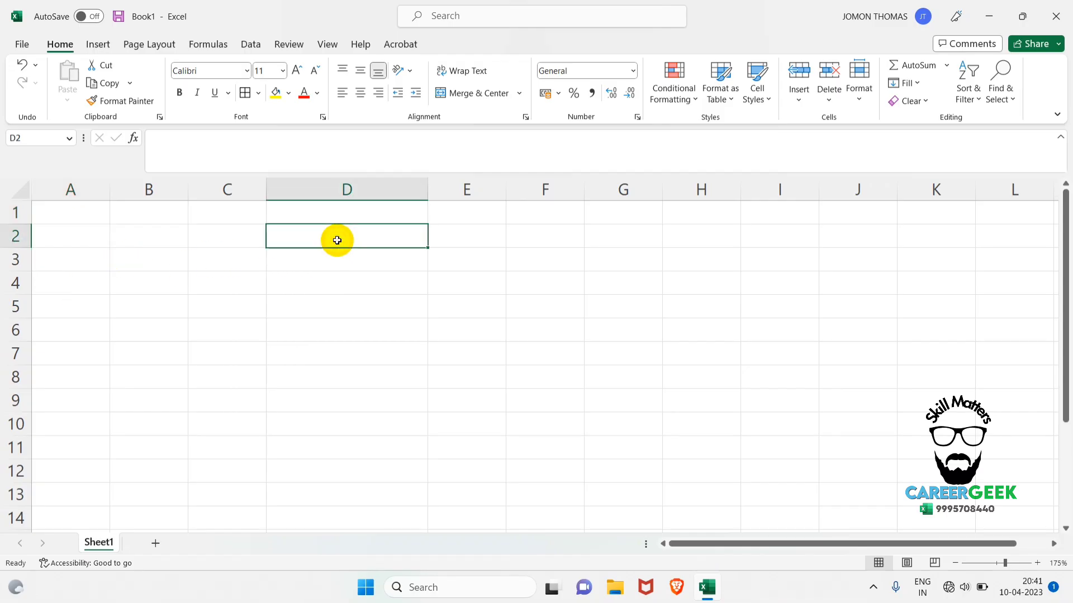
pyautogui.write('CELL')
pyautogui.press('Return')
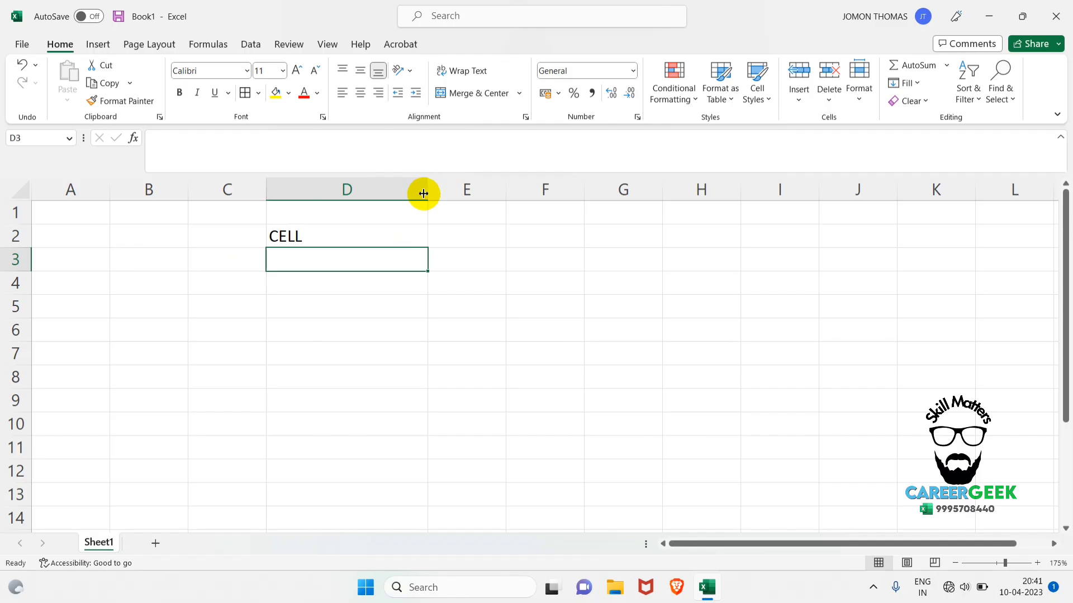
pyautogui.moveTo(423, 194); pyautogui.dragTo(389, 185)
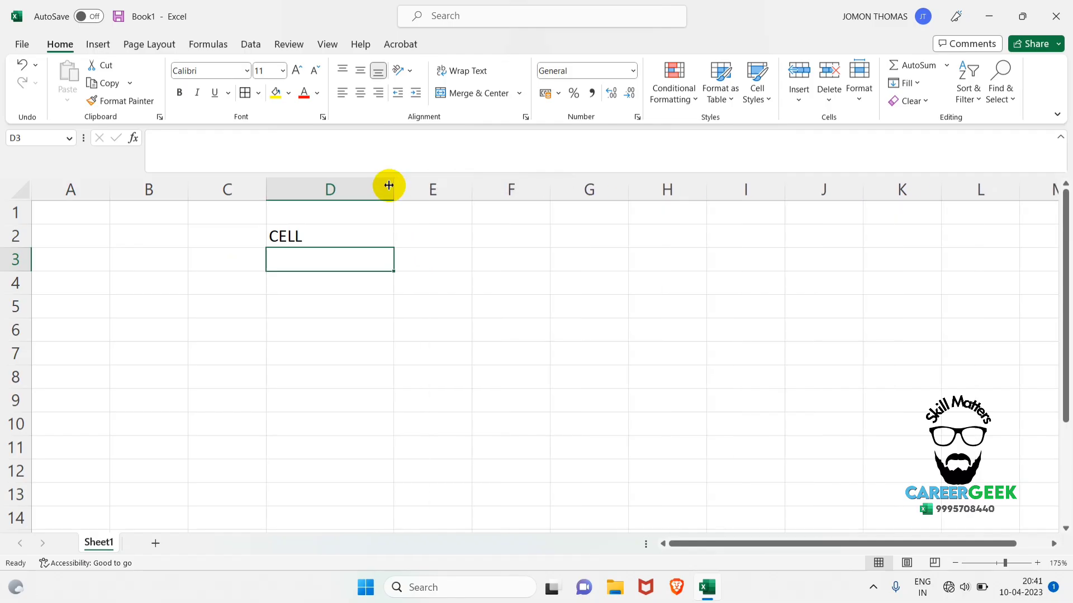
# Select cell E3, then the whole of column E and the whole of row 3 in turn.
pyautogui.click(446, 259)
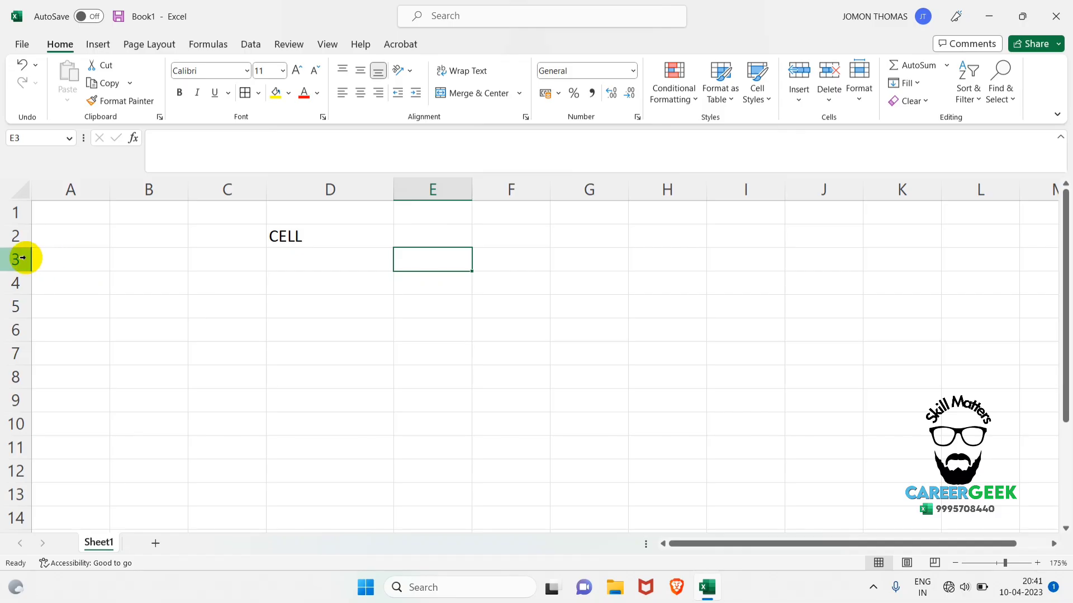
pyautogui.click(434, 187)
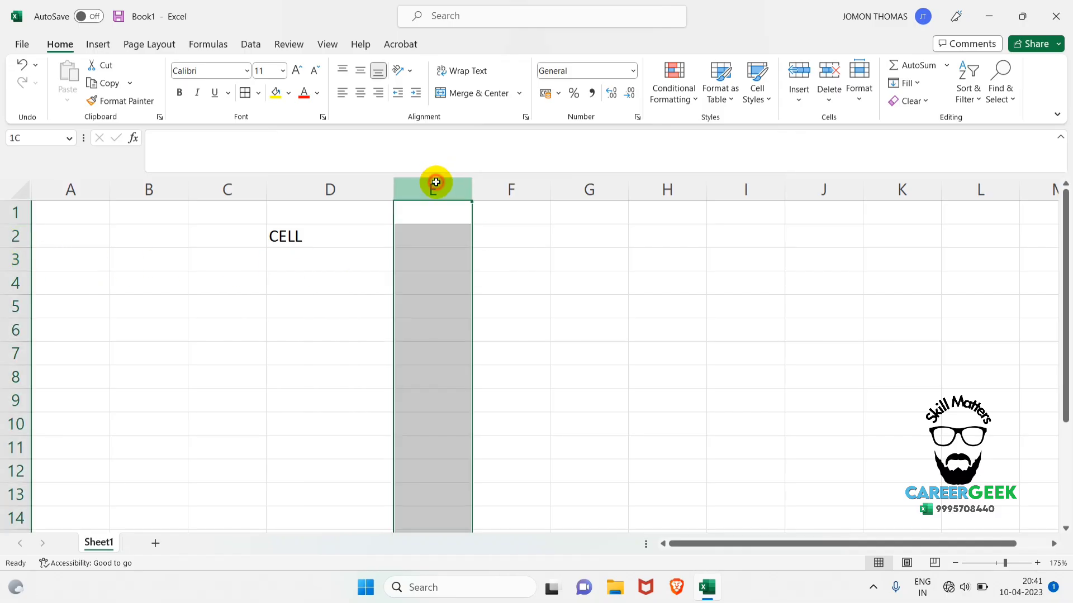
pyautogui.click(17, 259)
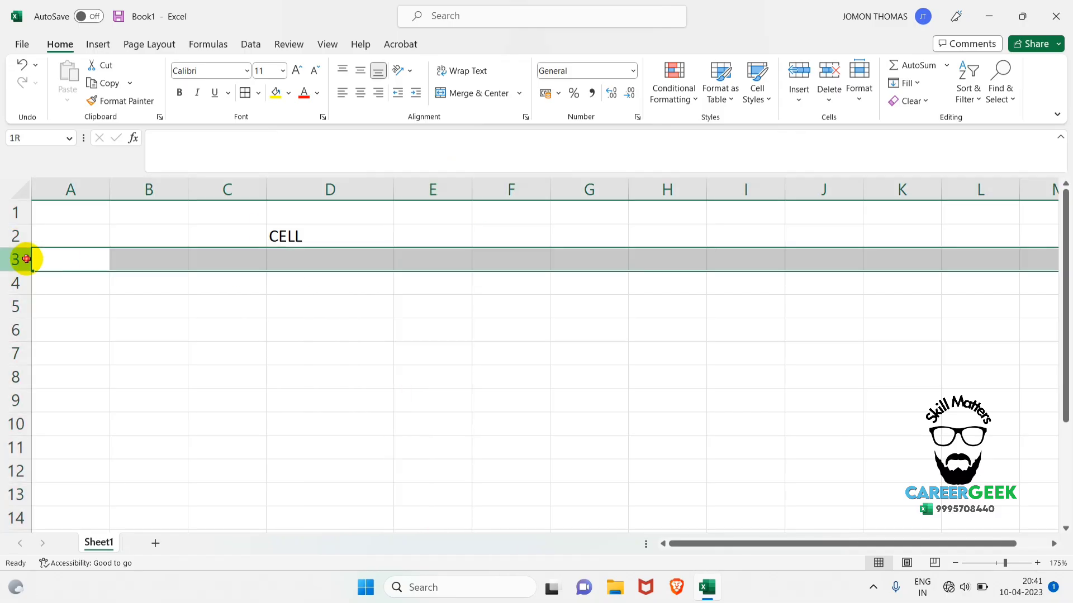
# Enter the cell address "E3" in cell E3 and reselect that cell to check its reference.
pyautogui.click(423, 263)
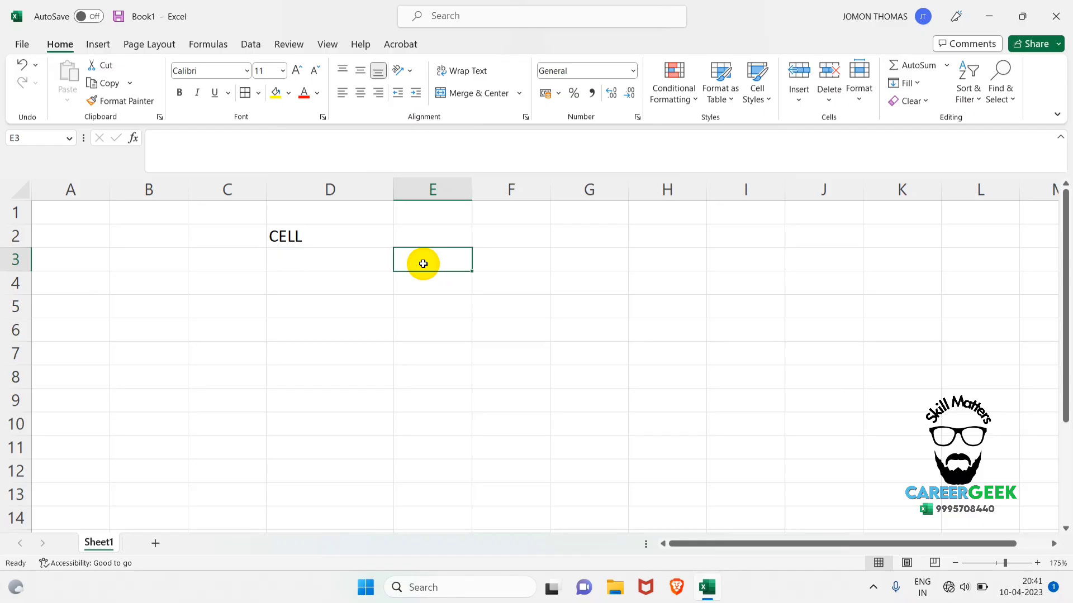
pyautogui.write('E3')
pyautogui.press('Return')
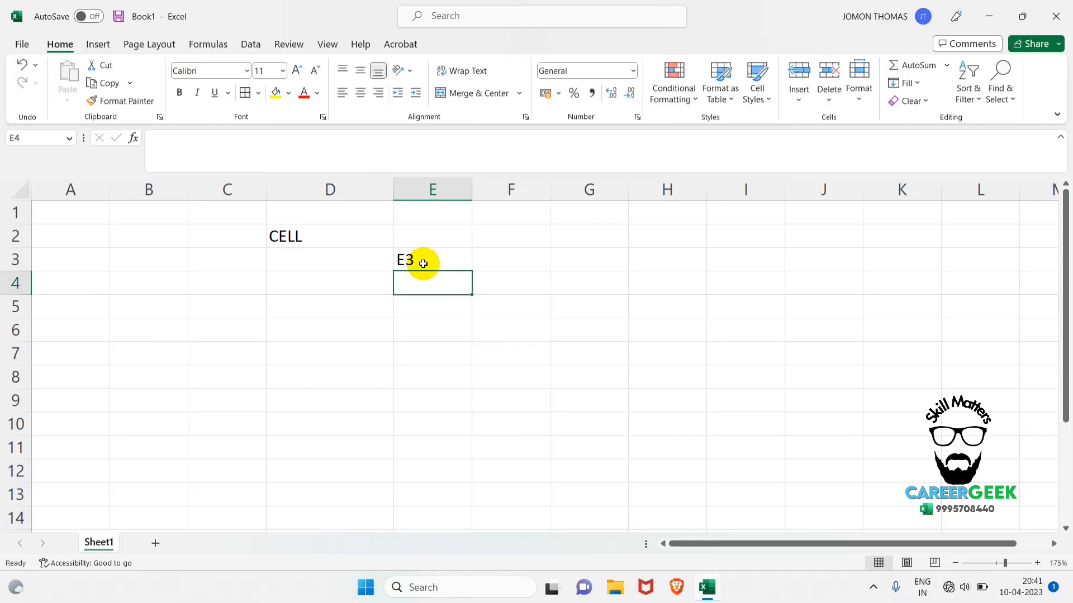
pyautogui.click(423, 264)
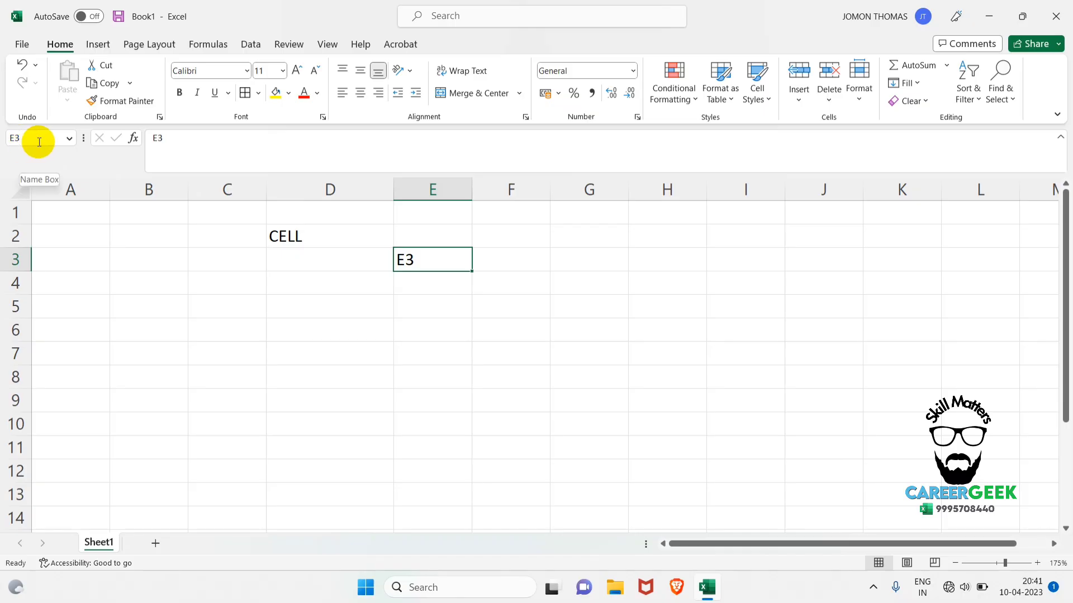
# Enter the cell address "F7" in cell F7 and reselect that cell to check its reference.
pyautogui.click(509, 359)
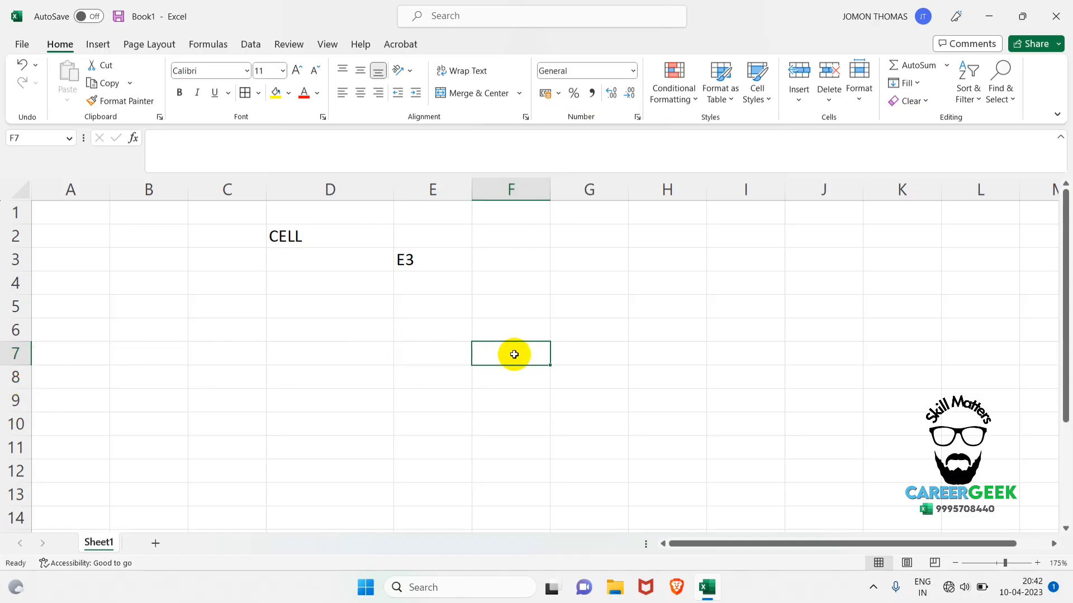
pyautogui.write('F7')
pyautogui.press('Return')
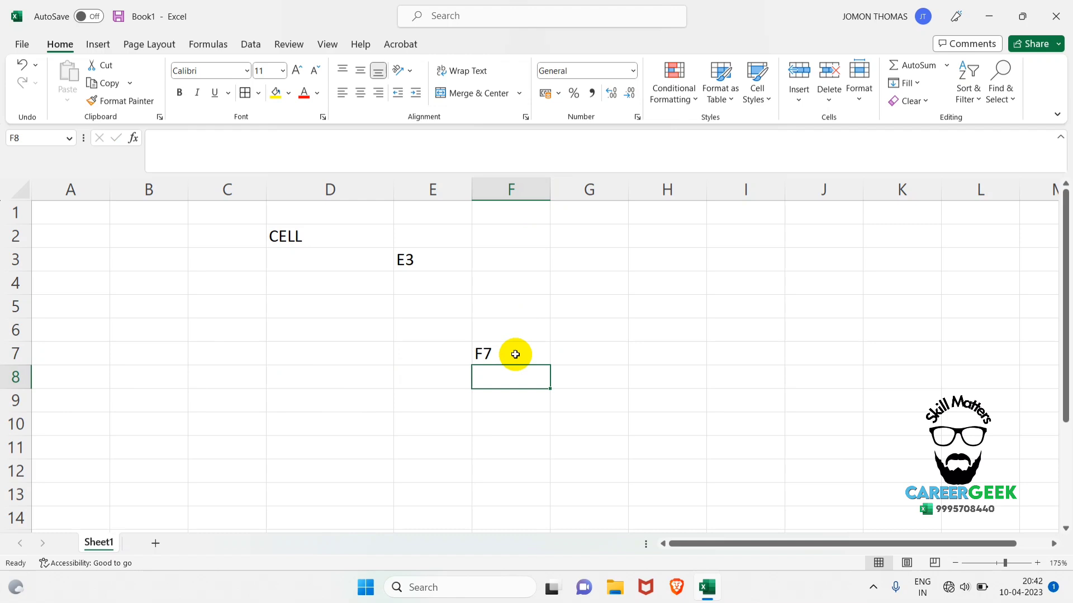
pyautogui.click(515, 354)
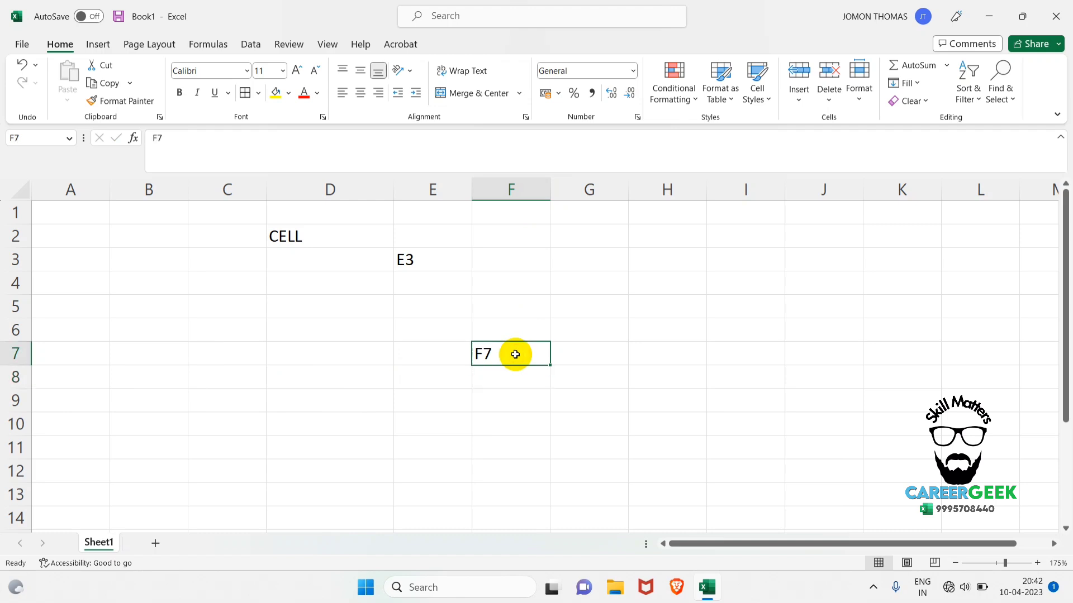
# Jump by cell reference to H5 and N16 in turn, and return to cell A1.
pyautogui.click(37, 139)
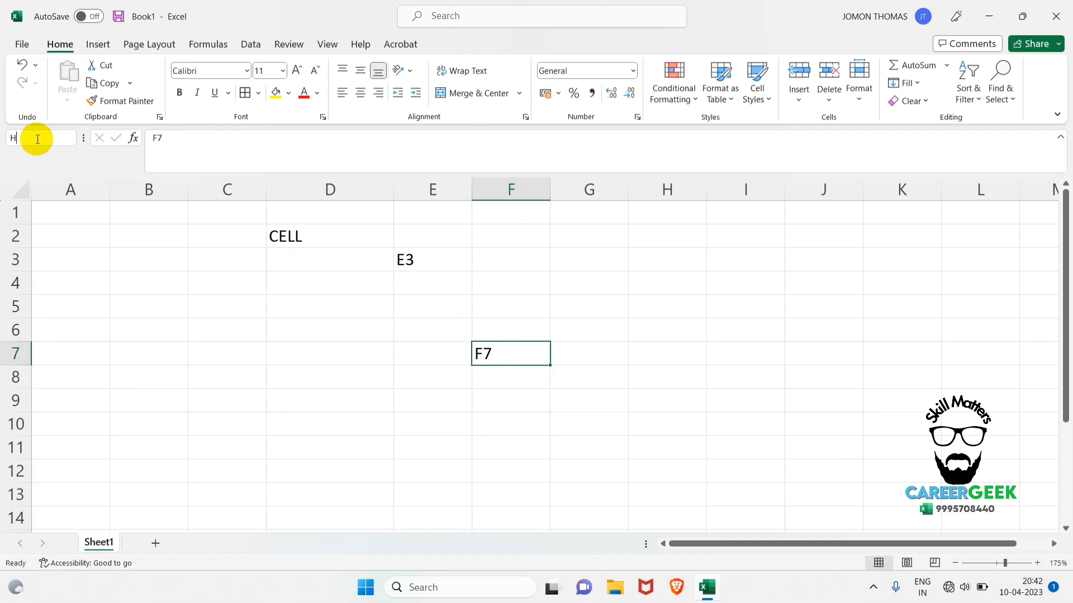
pyautogui.press('Return')
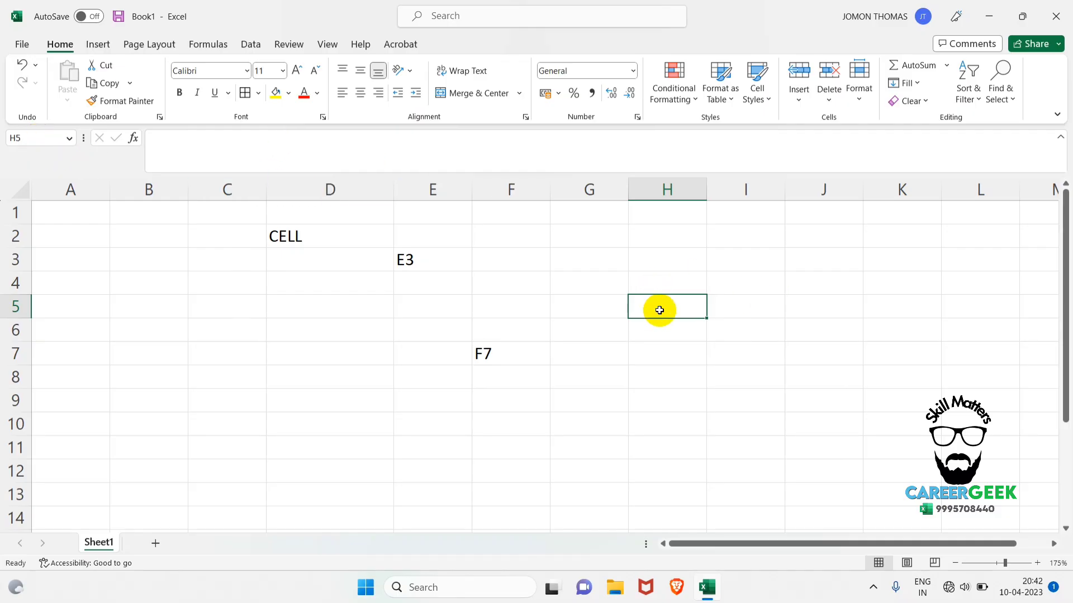
pyautogui.click(59, 135)
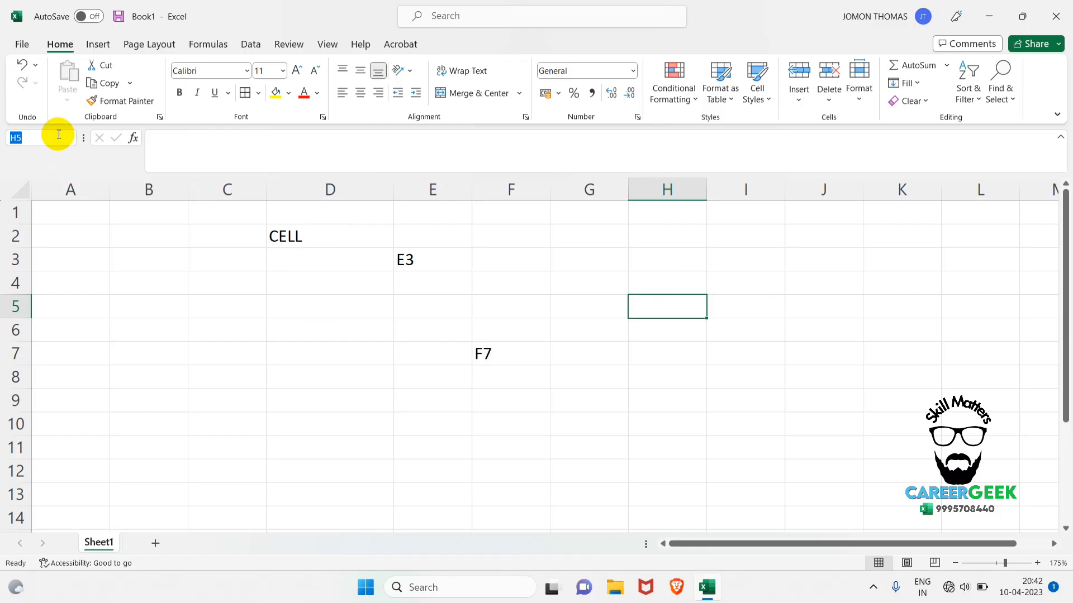
pyautogui.press('Return')
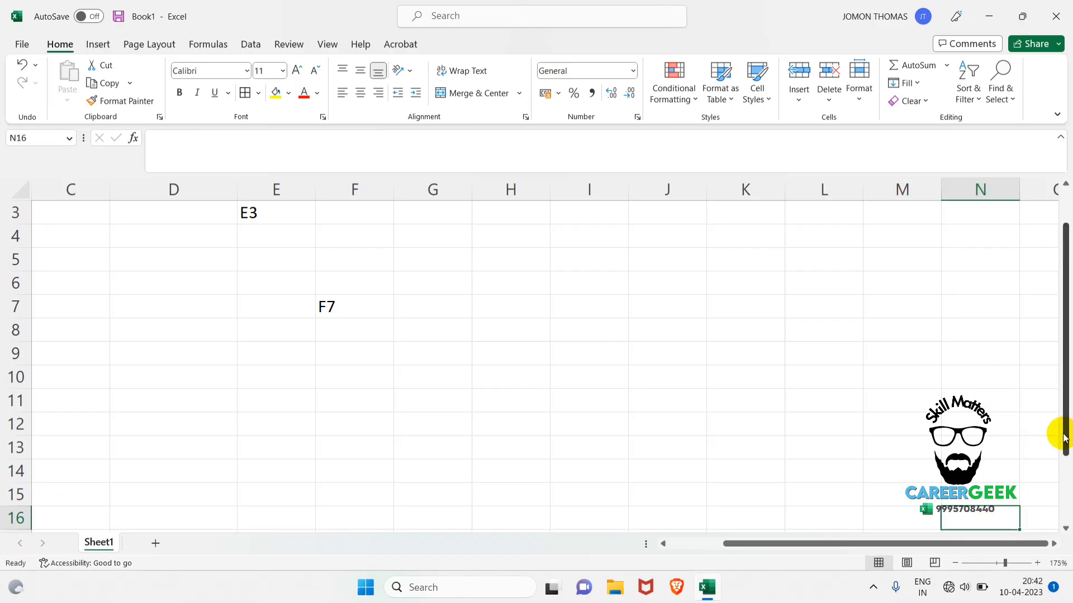
pyautogui.hotkey('ctrl', 'Home')
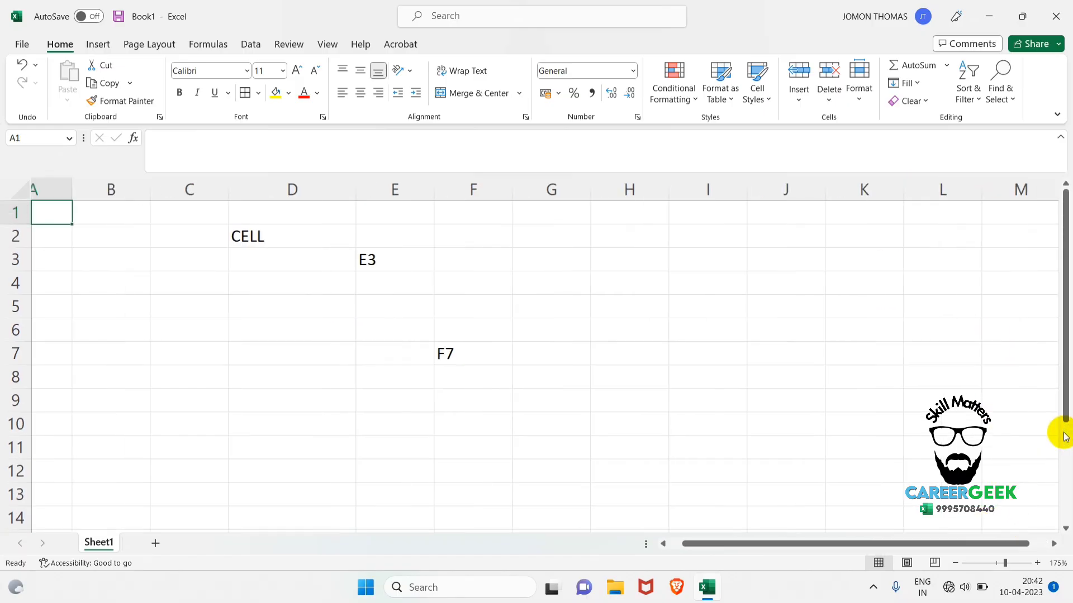
# Delete the entries in cells E3 and F7, and enter "RANGE" in cell D3.
pyautogui.moveTo(445, 230); pyautogui.dragTo(531, 350)
pyautogui.press('Delete')
pyautogui.click(330, 266)
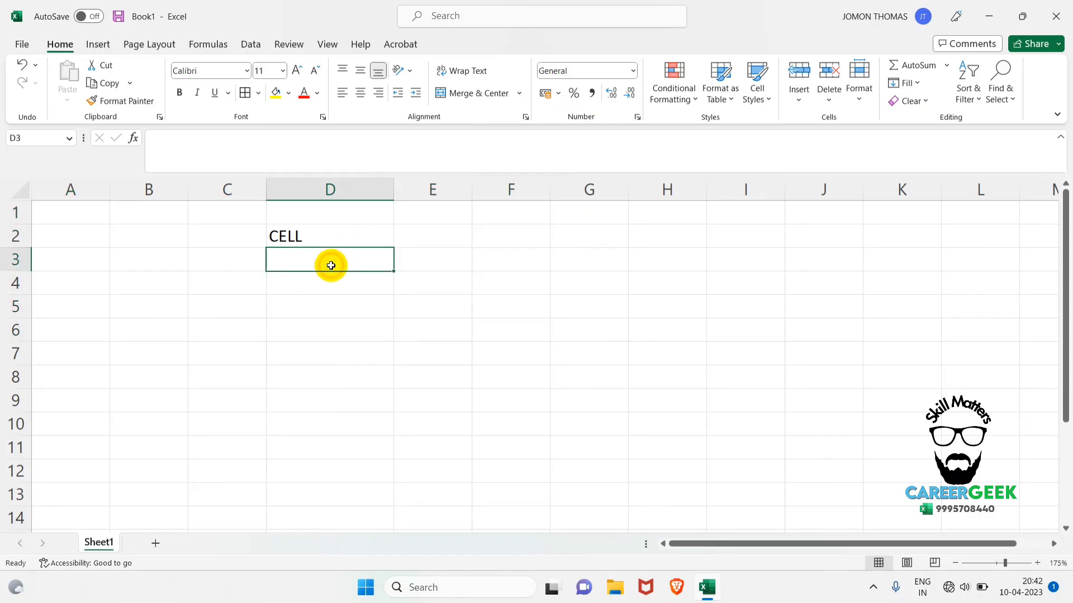
pyautogui.write('RANGE')
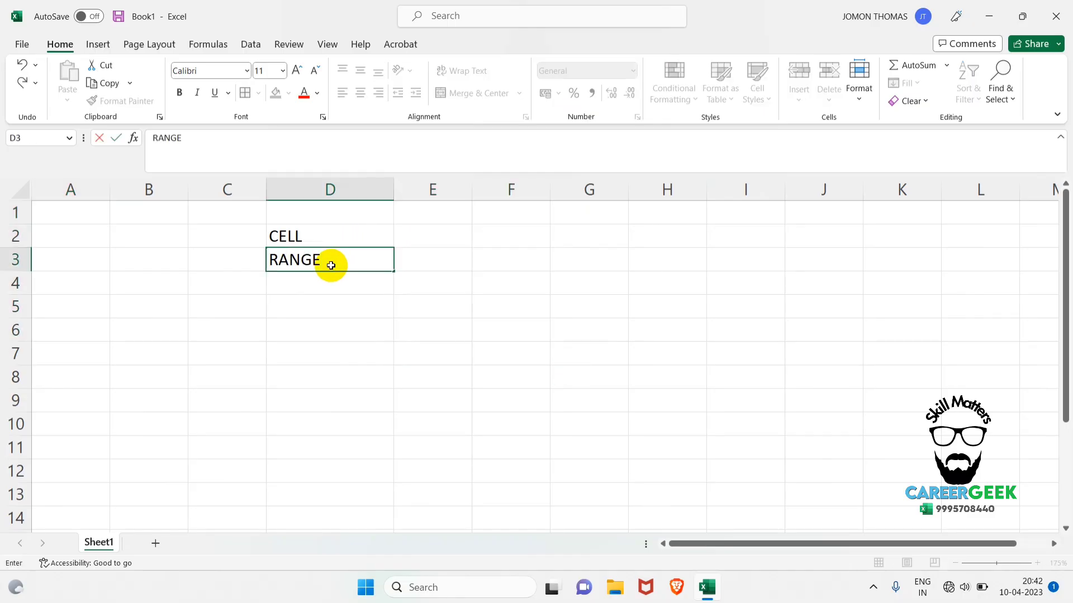
pyautogui.press('Return')
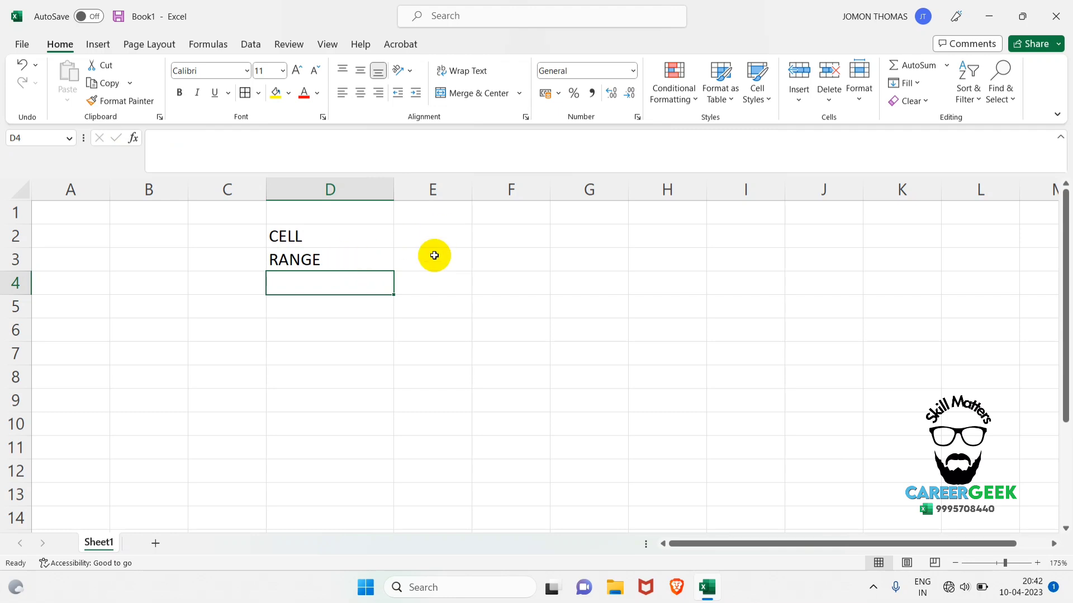
# Select the range E3:J3 and several rectangular cell blocks below it as range examples, ending on cell H7.
pyautogui.moveTo(433, 255); pyautogui.dragTo(822, 259)
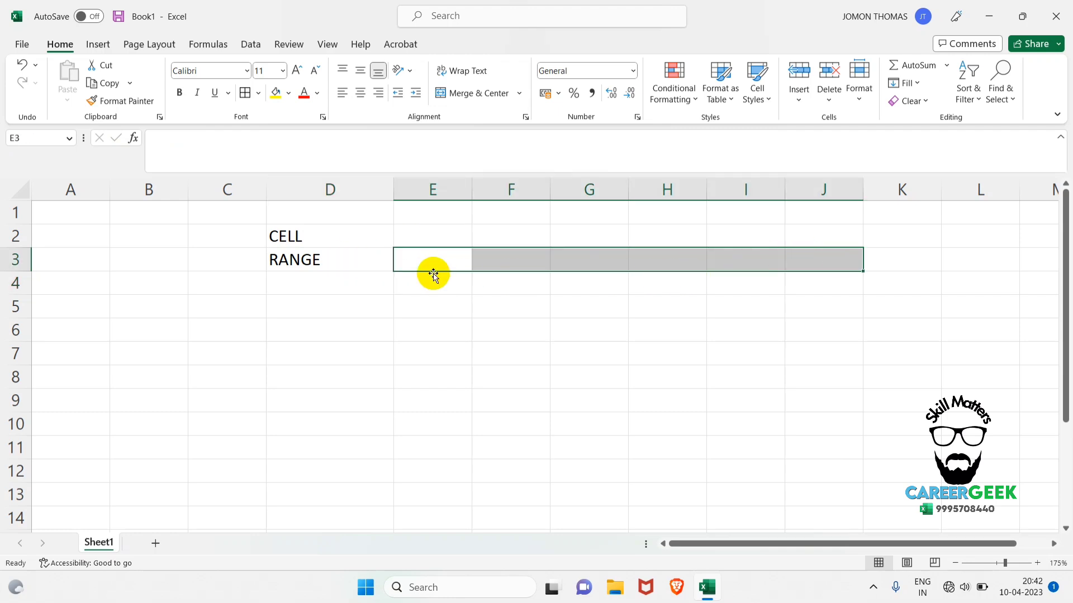
pyautogui.moveTo(439, 260); pyautogui.dragTo(847, 259)
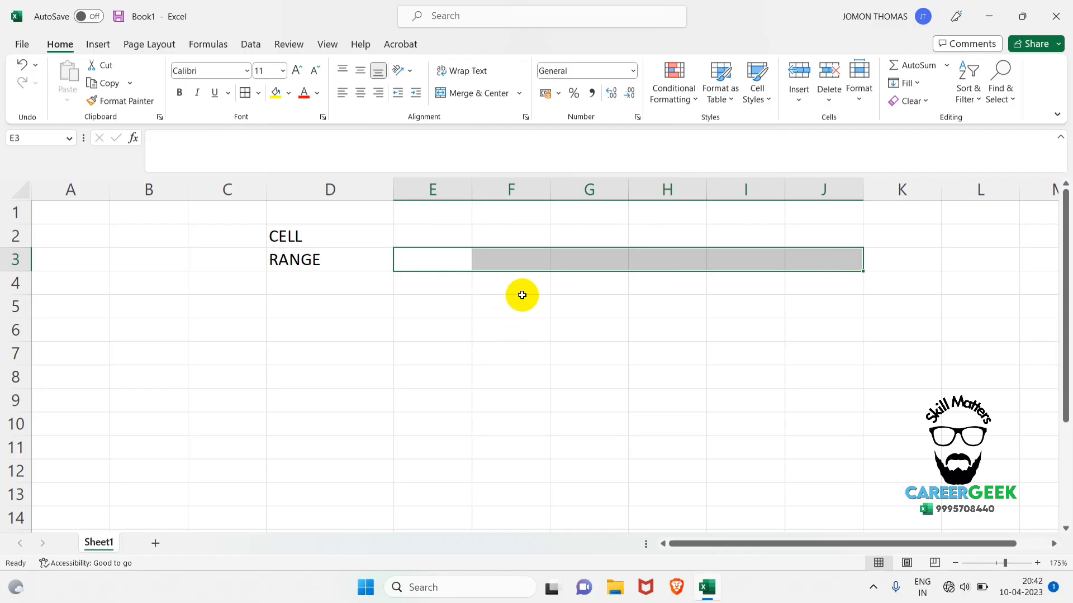
pyautogui.moveTo(521, 286); pyautogui.dragTo(587, 473)
pyautogui.moveTo(726, 283); pyautogui.dragTo(1030, 494)
pyautogui.moveTo(142, 323); pyautogui.dragTo(586, 488)
pyautogui.click(674, 363)
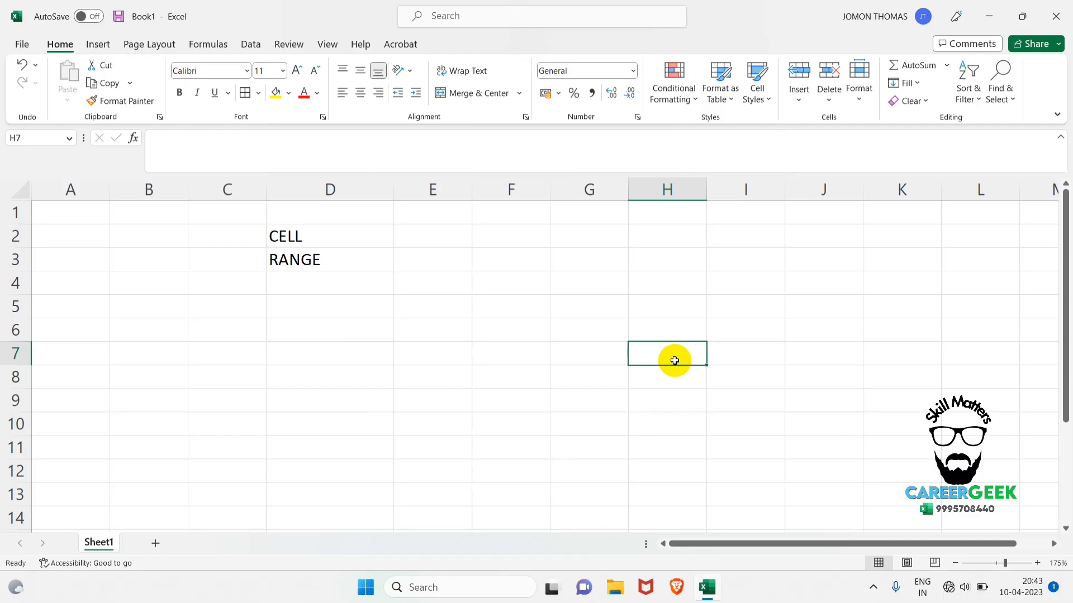
# Apply an outside border to the range F3:I7.
pyautogui.moveTo(486, 266); pyautogui.dragTo(773, 352)
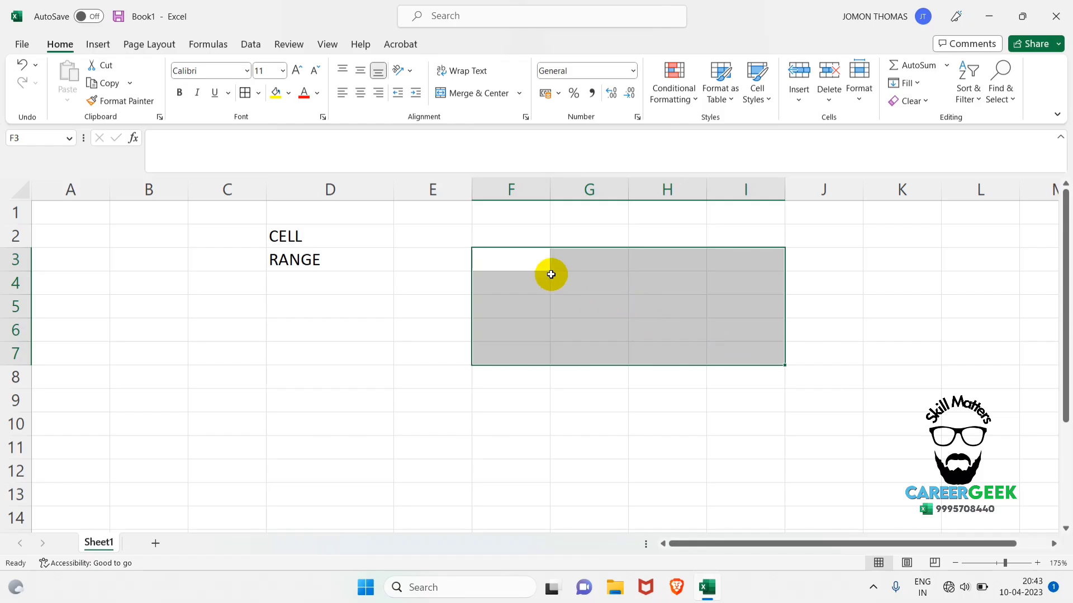
pyautogui.click(258, 99)
pyautogui.click(283, 252)
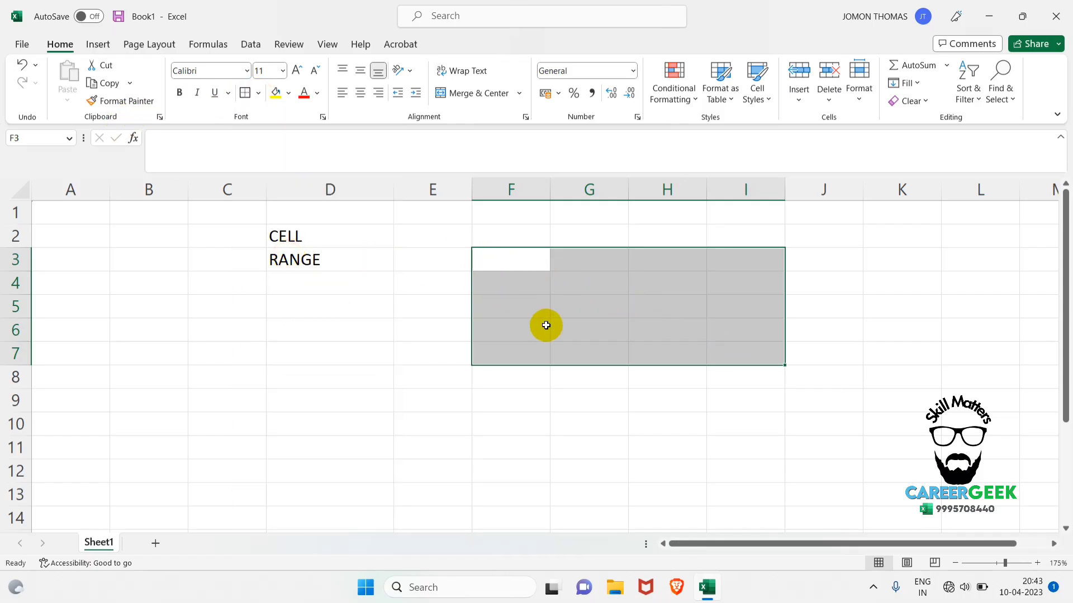
pyautogui.click(588, 418)
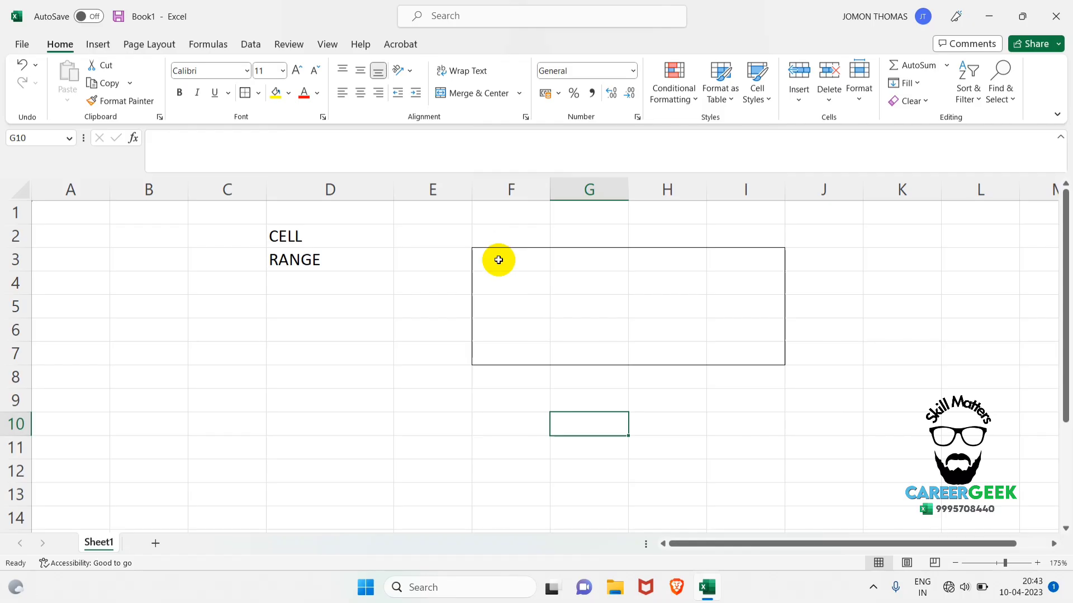
# Name the bordered range F3:I7 "RANGE1" and reselect it to check its name.
pyautogui.moveTo(498, 260); pyautogui.dragTo(778, 348)
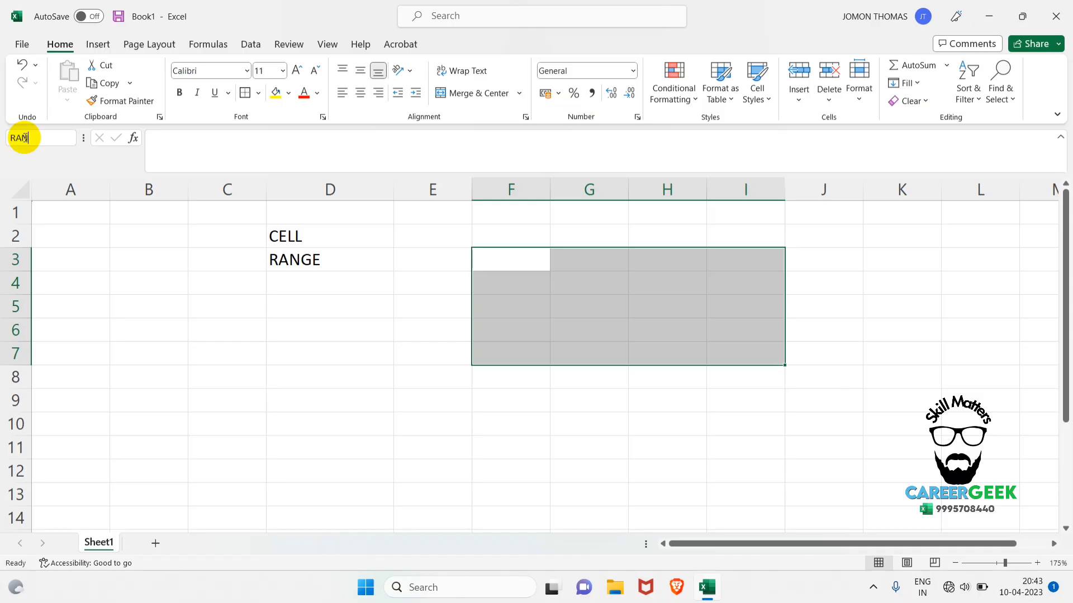
pyautogui.click(313, 271)
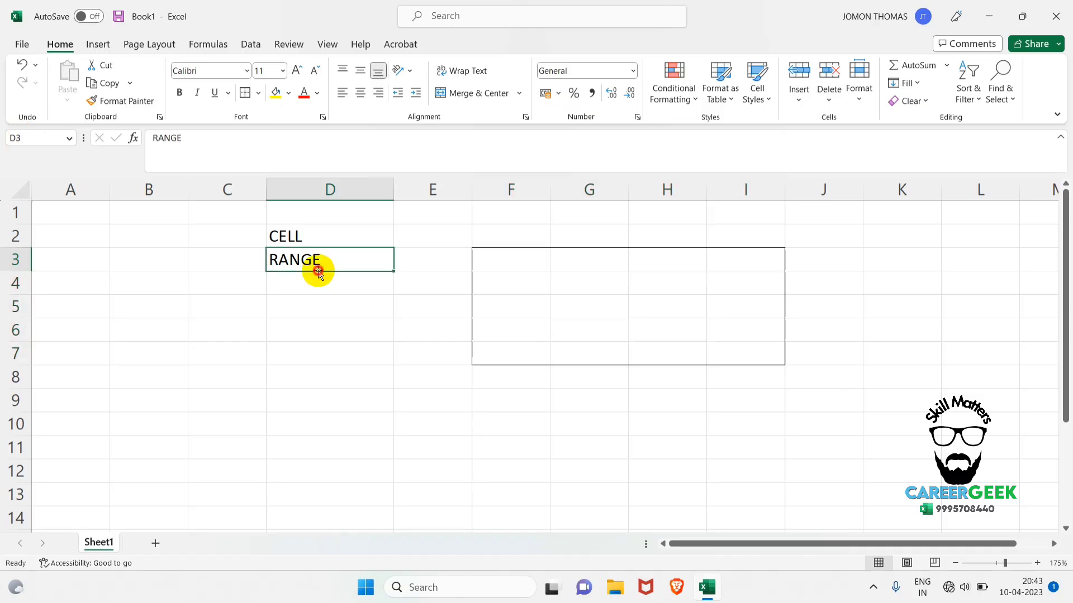
pyautogui.moveTo(515, 258); pyautogui.dragTo(758, 353)
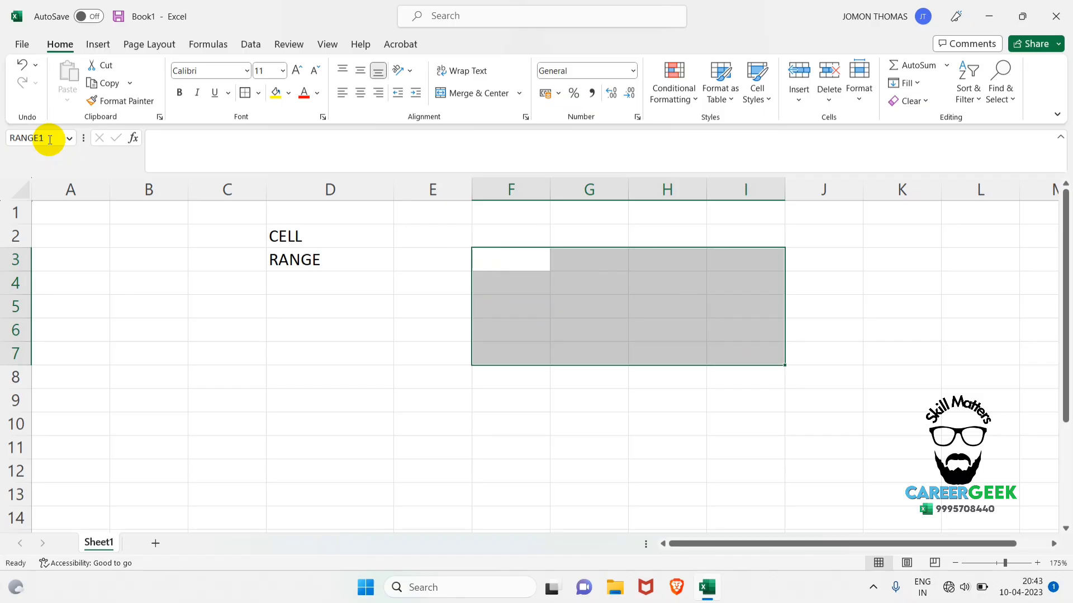
# Select the range D20:H32 further down the sheet and look over the selected block.
pyautogui.scroll(-5, 311, 355)
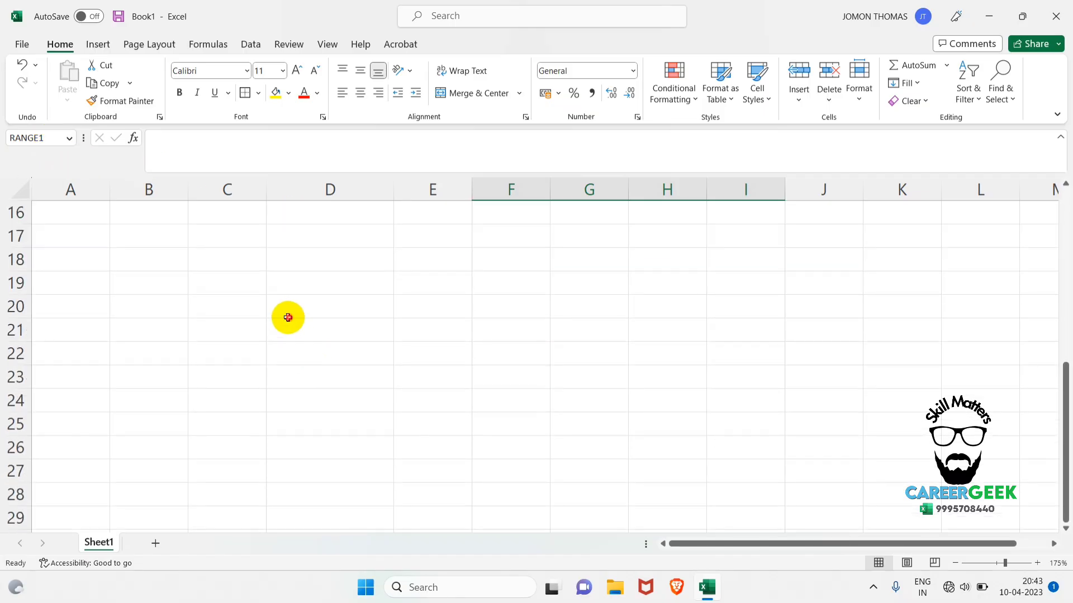
pyautogui.moveTo(287, 316); pyautogui.dragTo(677, 303)
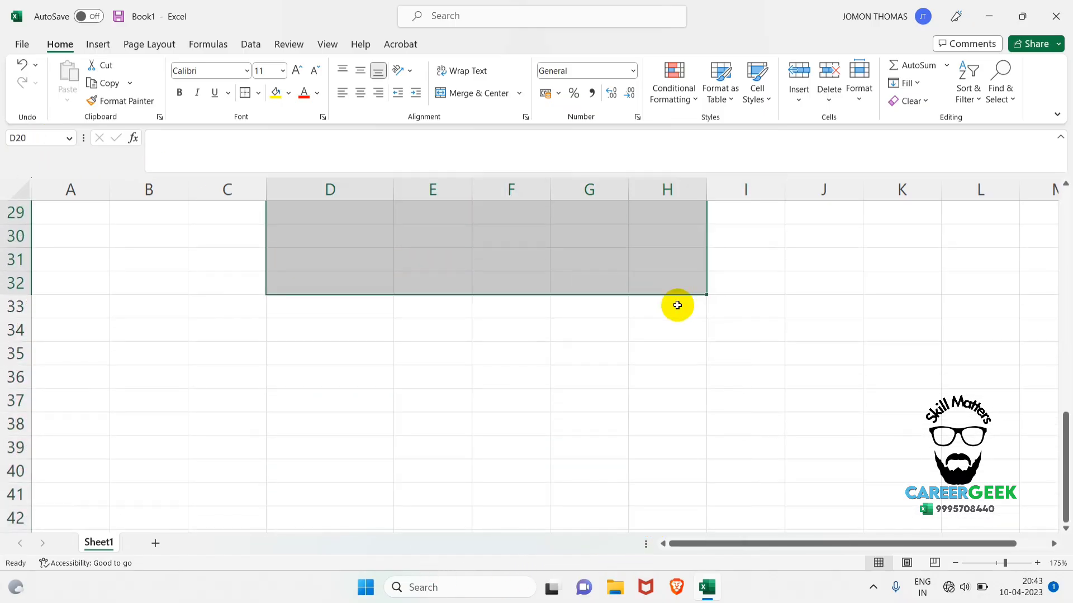
pyautogui.scroll(3, 675, 315)
pyautogui.scroll(2, 675, 315)
pyautogui.scroll(-1, 676, 324)
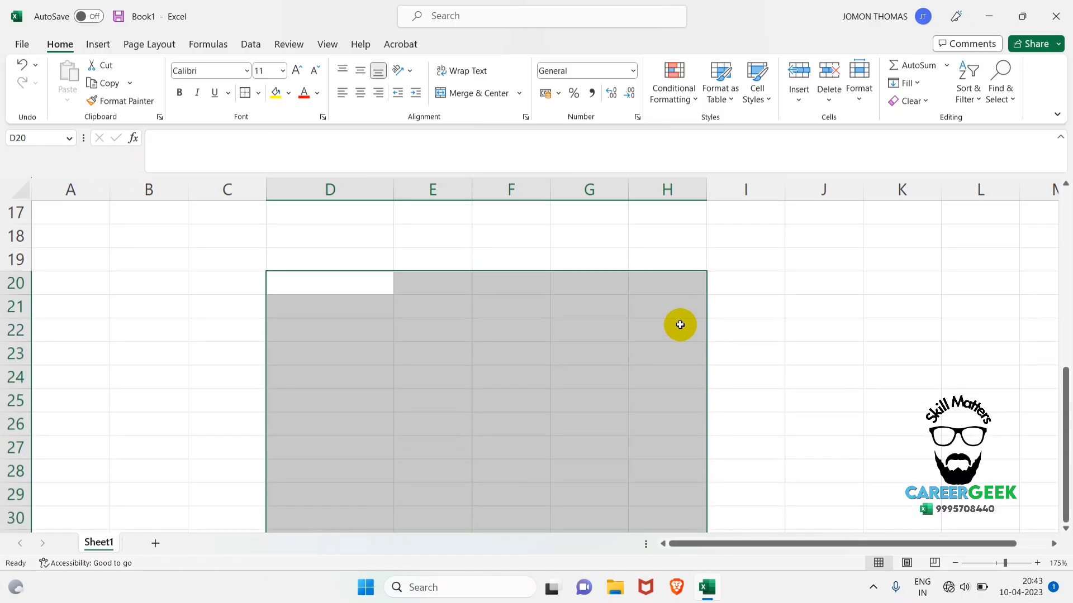
# Try to name the selected range D20:H32 "RANGE YEAR".
pyautogui.click(47, 135)
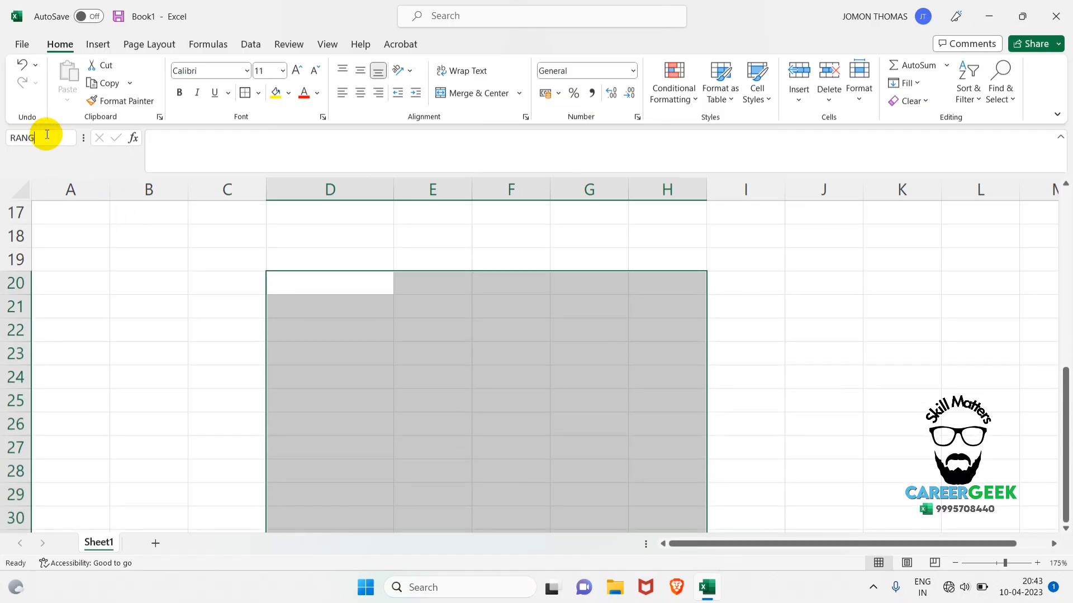
pyautogui.write('RANGE YEAR')
pyautogui.press('Return')
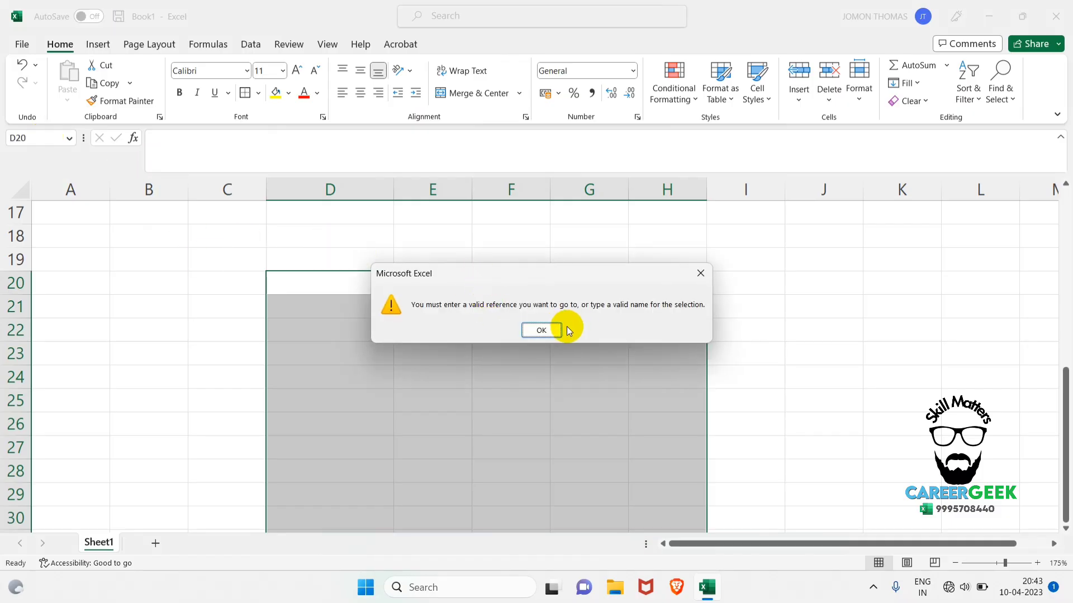
pyautogui.click(559, 330)
# Name the selected range D20:H32 "RANGE2" and deselect it.
pyautogui.click(43, 138)
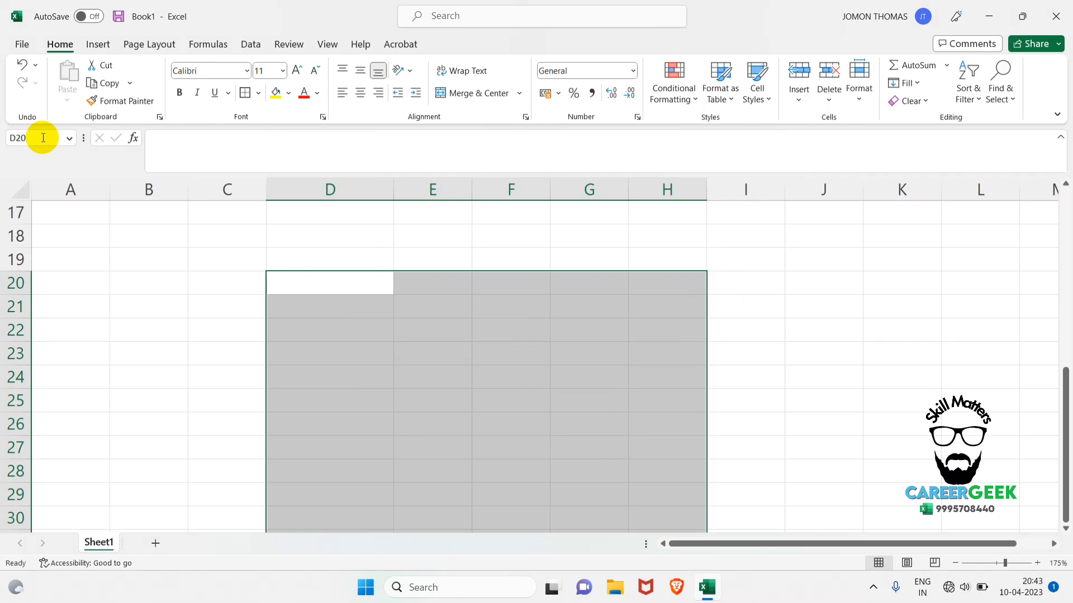
pyautogui.write('RANGE2')
pyautogui.press('Return')
pyautogui.scroll(-2, 215, 275)
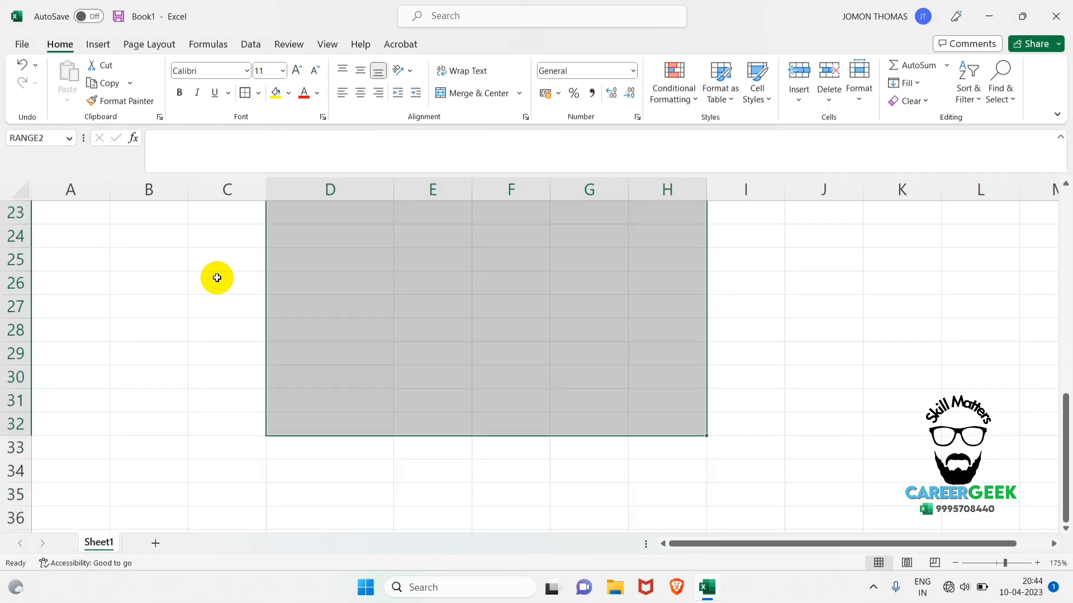
pyautogui.scroll(2, 218, 275)
pyautogui.click(222, 273)
# Reselect the bordered range F3:I7 near the top of the sheet to check its name.
pyautogui.scroll(5, 278, 280)
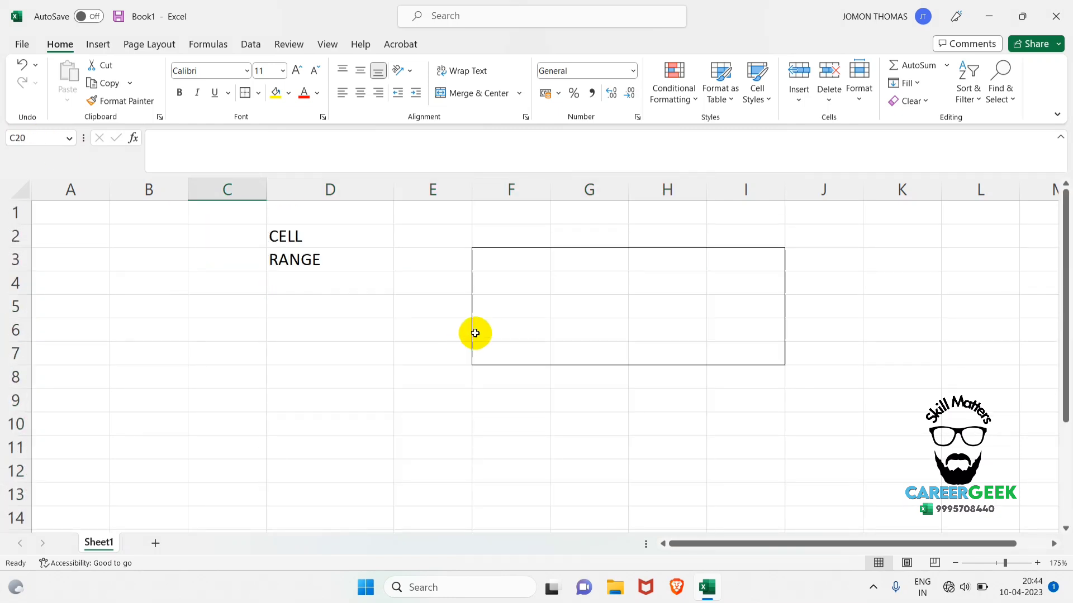
pyautogui.moveTo(481, 256); pyautogui.dragTo(777, 354)
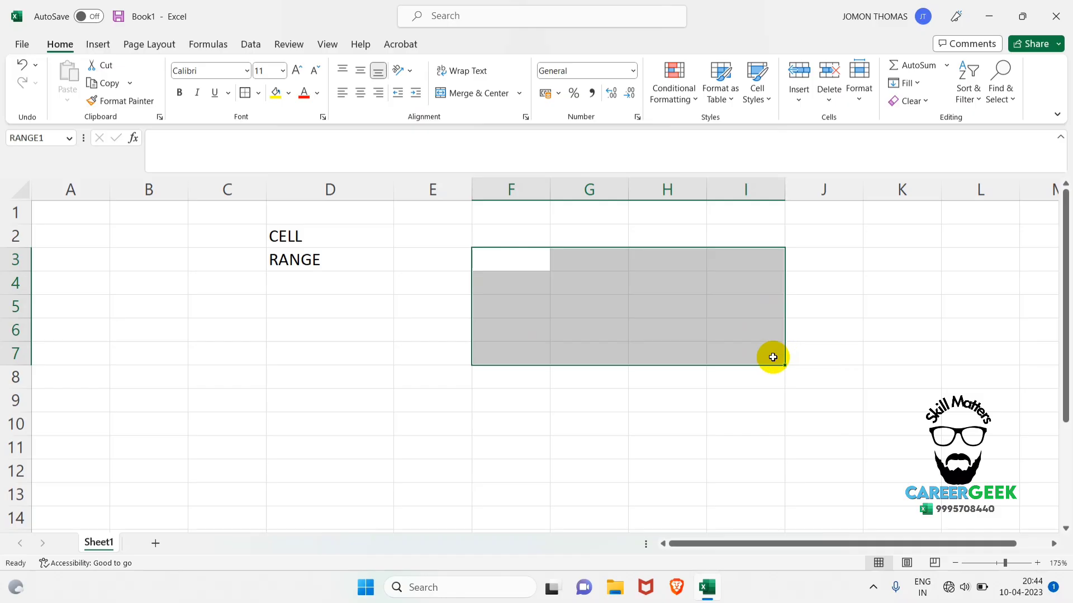
pyautogui.click(840, 309)
# Browse down the sheet to look for the second named range manually and return to the top.
pyautogui.scroll(-4, 639, 291)
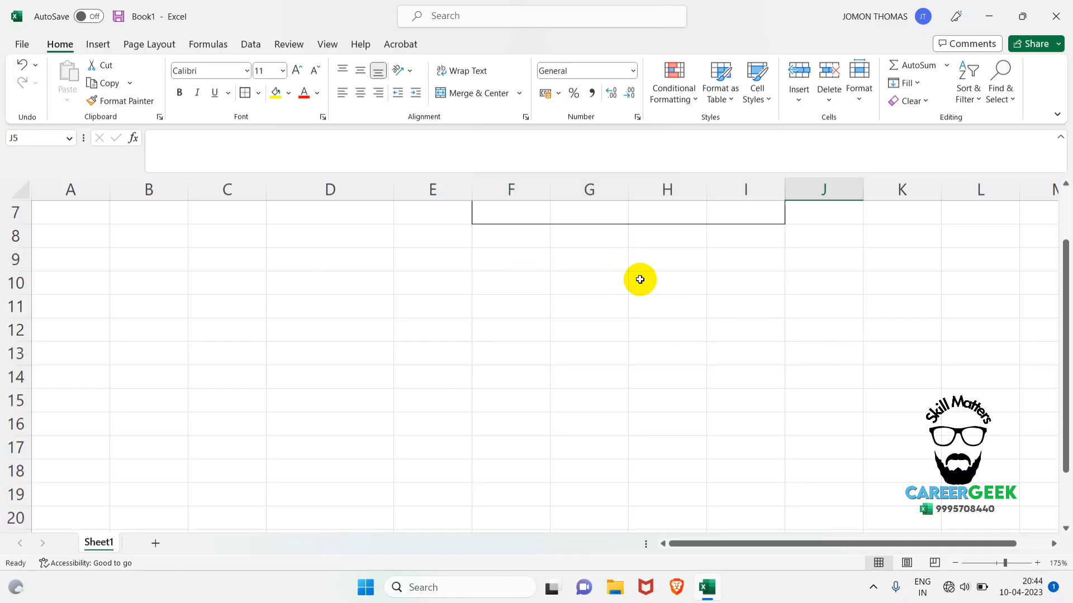
pyautogui.scroll(-3, 525, 356)
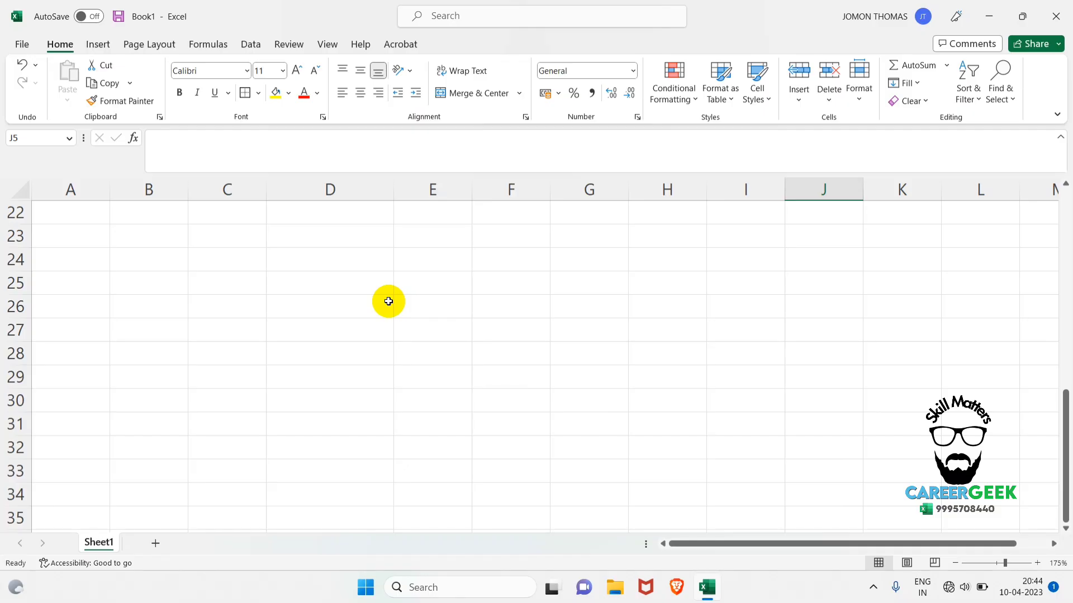
pyautogui.scroll(6, 363, 282)
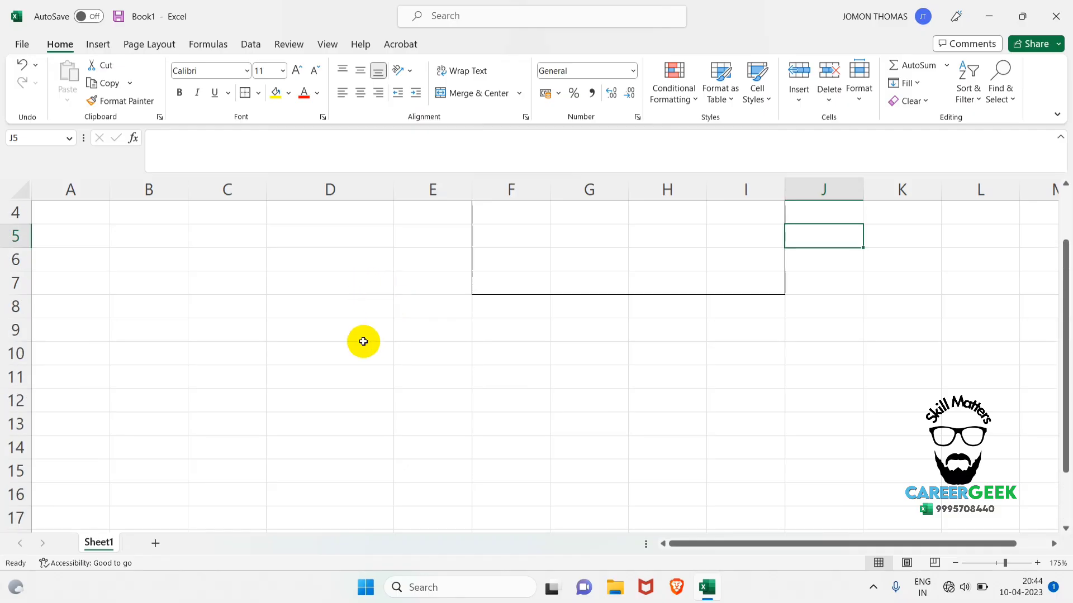
pyautogui.moveTo(376, 390); pyautogui.dragTo(640, 579)
pyautogui.click(677, 373)
pyautogui.scroll(8, 337, 293)
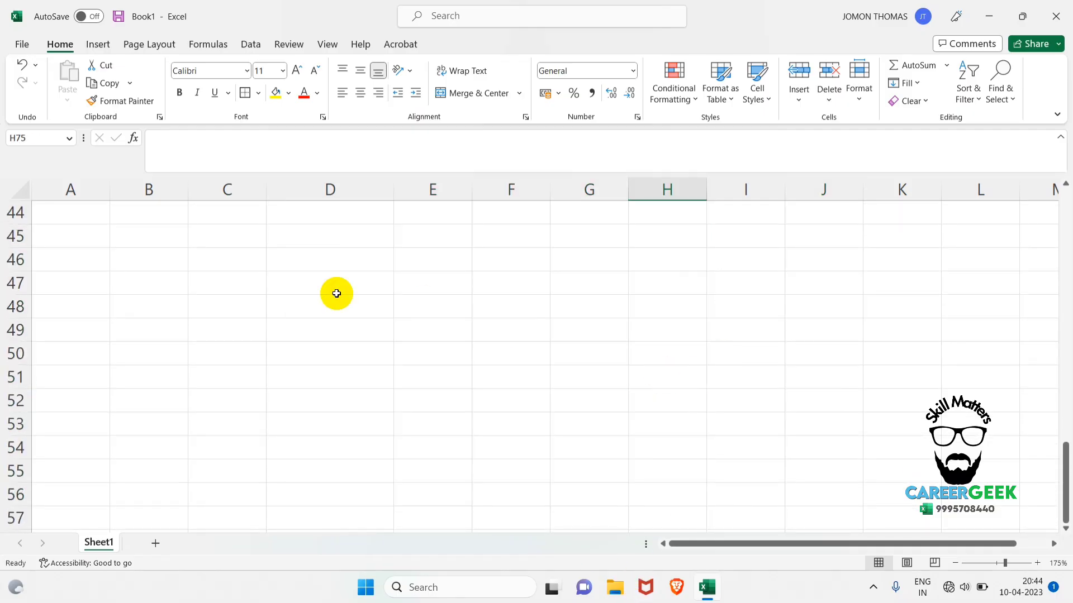
pyautogui.scroll(14, 336, 294)
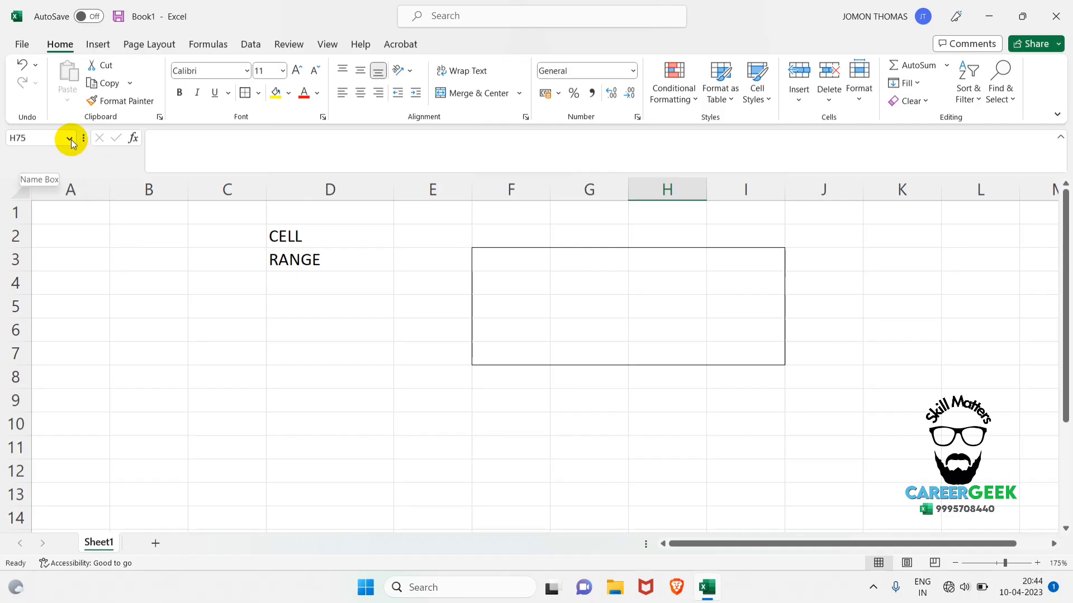
# Jump to the named range RANGE2 from the list of defined names and deselect it.
pyautogui.click(70, 138)
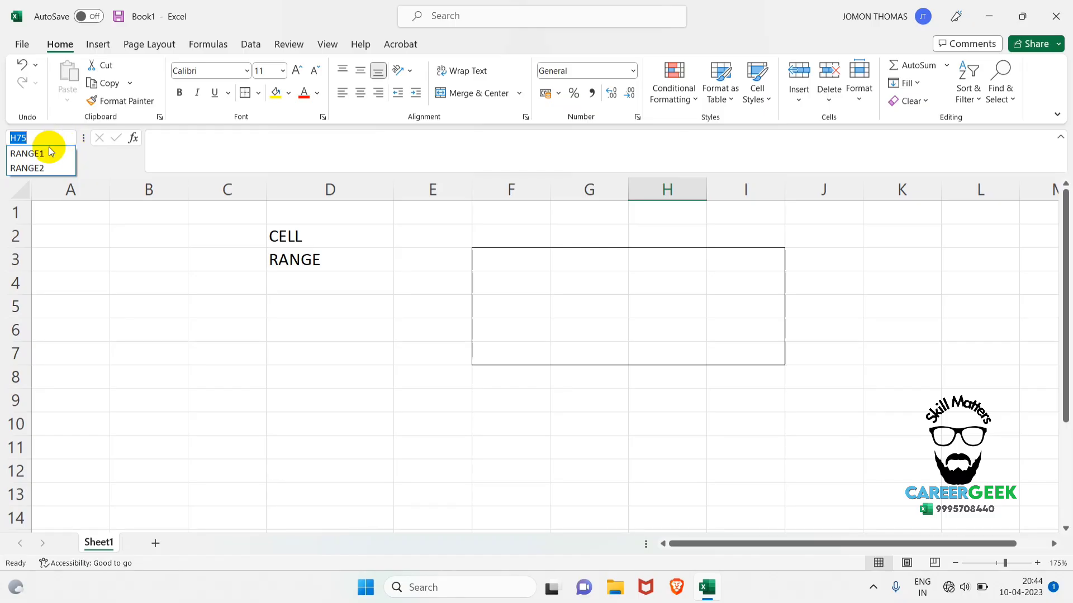
pyautogui.click(48, 167)
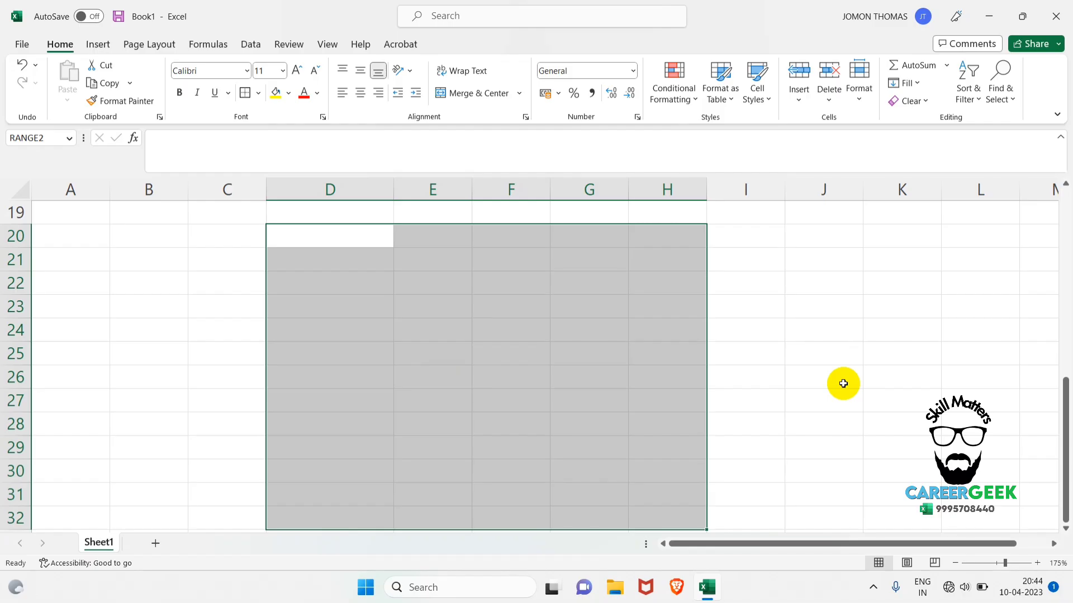
pyautogui.click(56, 406)
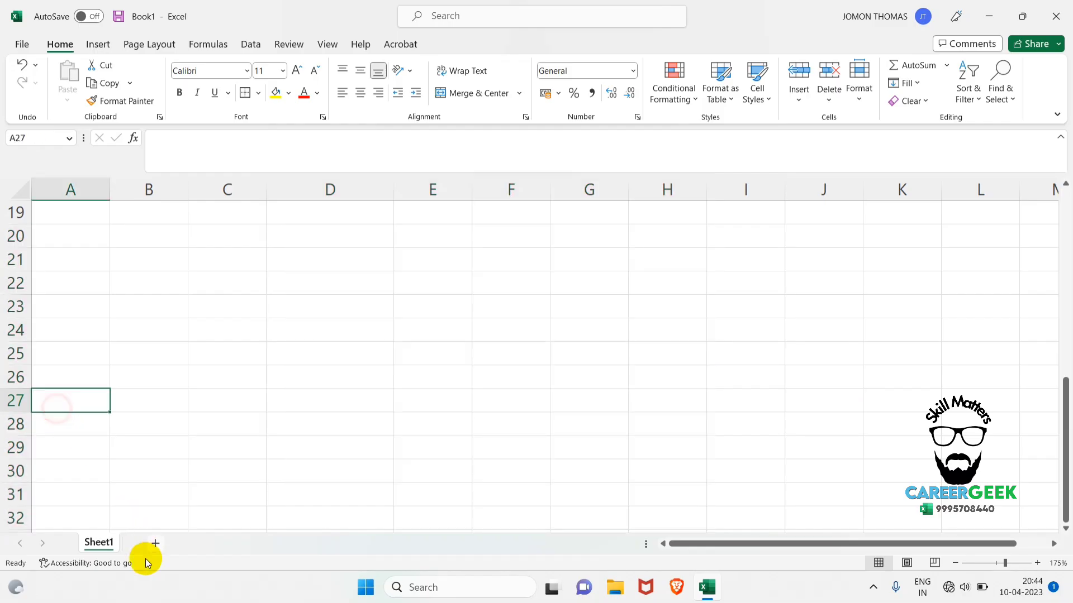
# Add a new worksheet and name its range E5:H10 "YELLOW".
pyautogui.click(155, 544)
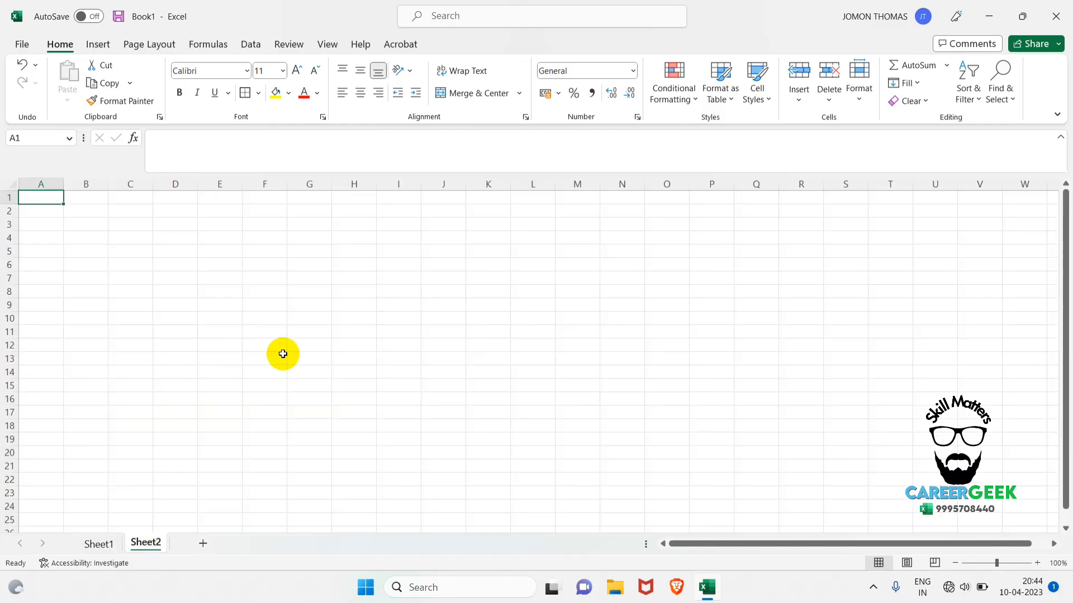
pyautogui.scroll(4, 282, 354)
pyautogui.moveTo(364, 304); pyautogui.dragTo(543, 391)
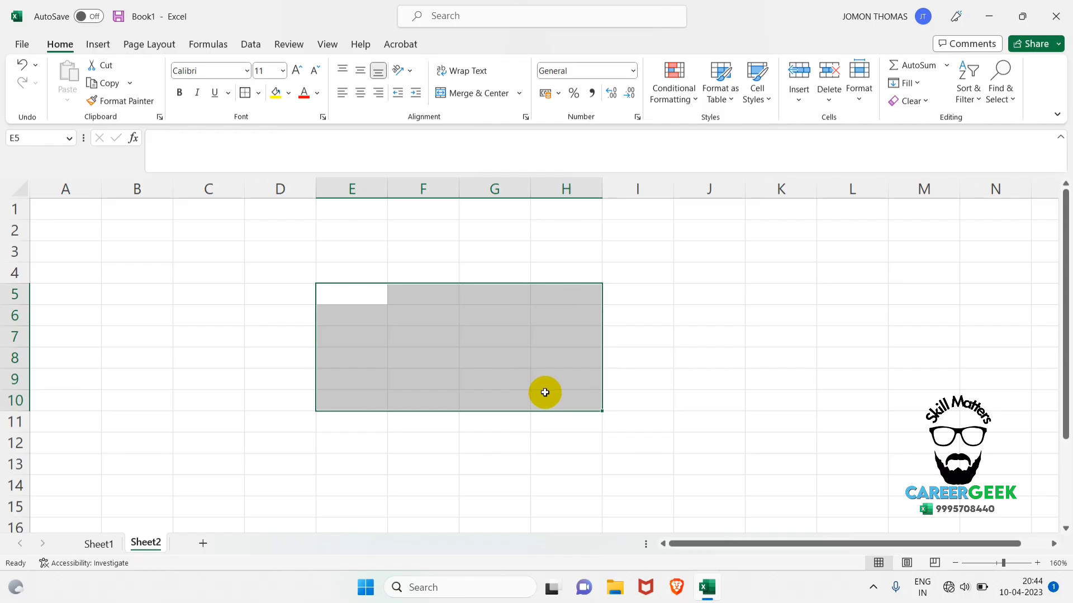
pyautogui.click(43, 136)
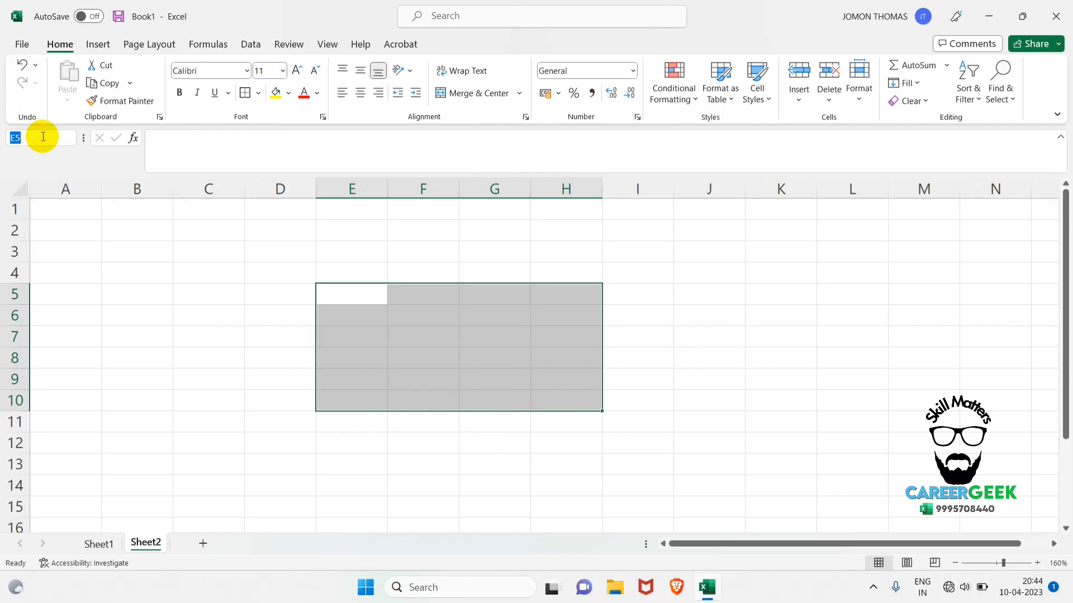
pyautogui.write('SHEE')
pyautogui.press('BackSpace')
pyautogui.press('BackSpace')
pyautogui.press('BackSpace')
pyautogui.press('BackSpace')
pyautogui.write('VALUE')
pyautogui.press('Return')
pyautogui.click(64, 302)
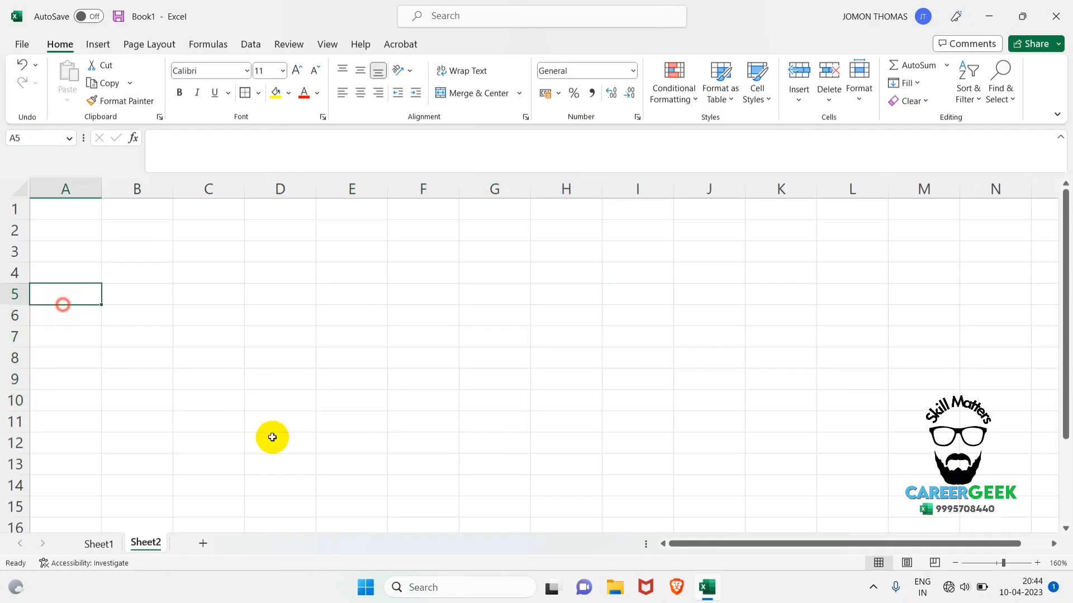
# Return to Sheet1 and jump from there to the named range YELLOW on the other sheet.
pyautogui.click(112, 544)
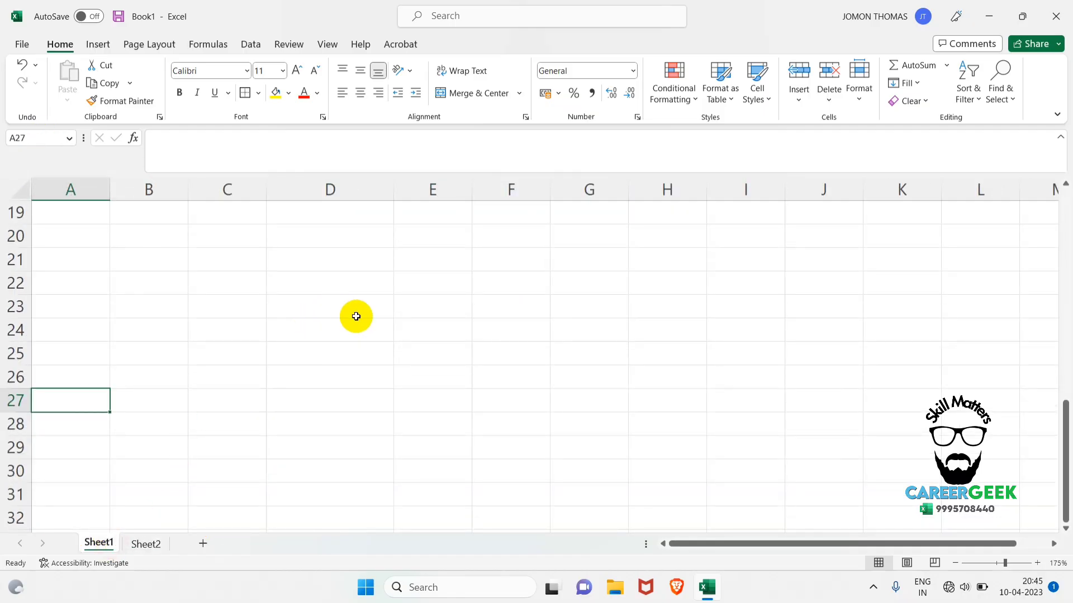
pyautogui.scroll(6, 356, 316)
pyautogui.click(333, 368)
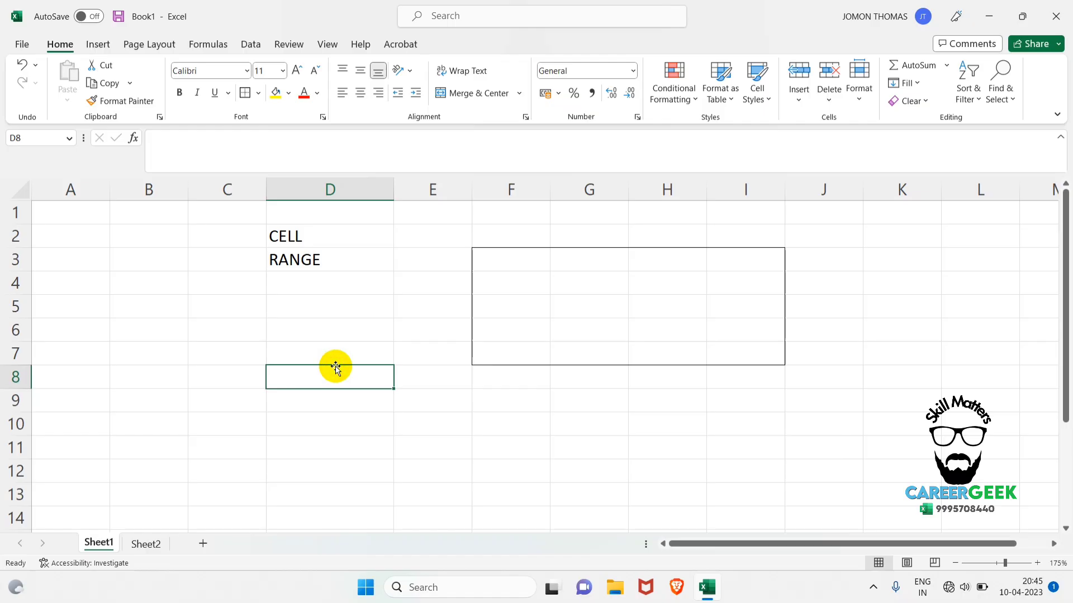
pyautogui.click(69, 139)
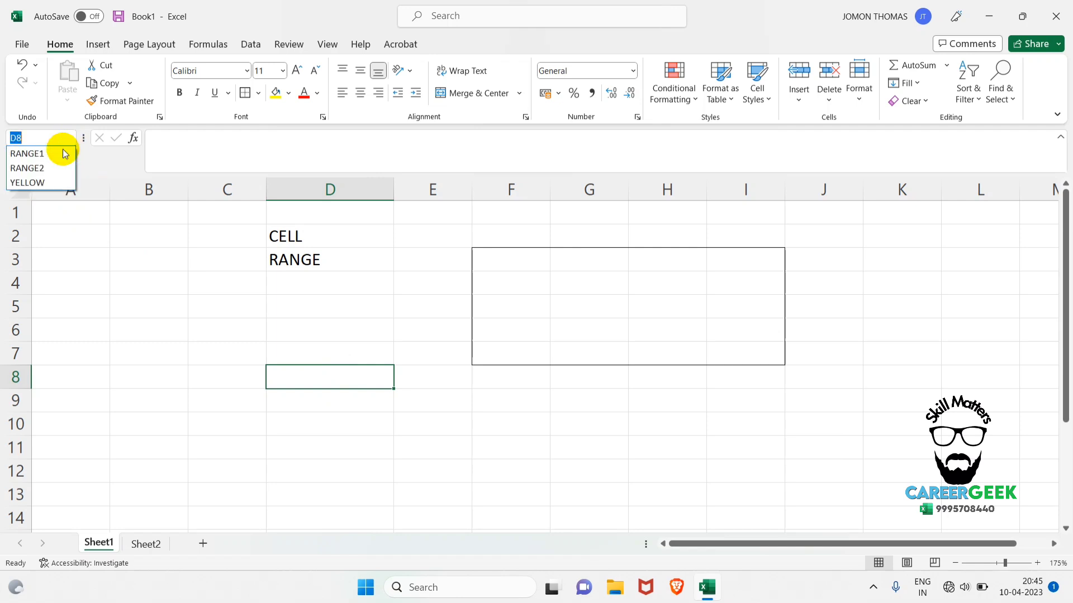
pyautogui.click(34, 186)
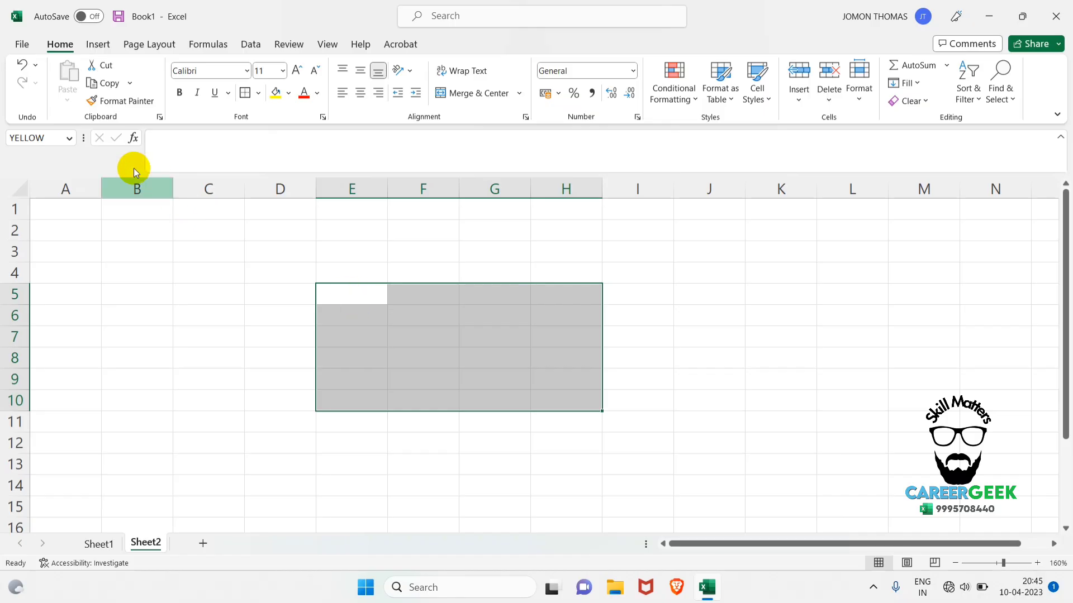
pyautogui.click(52, 136)
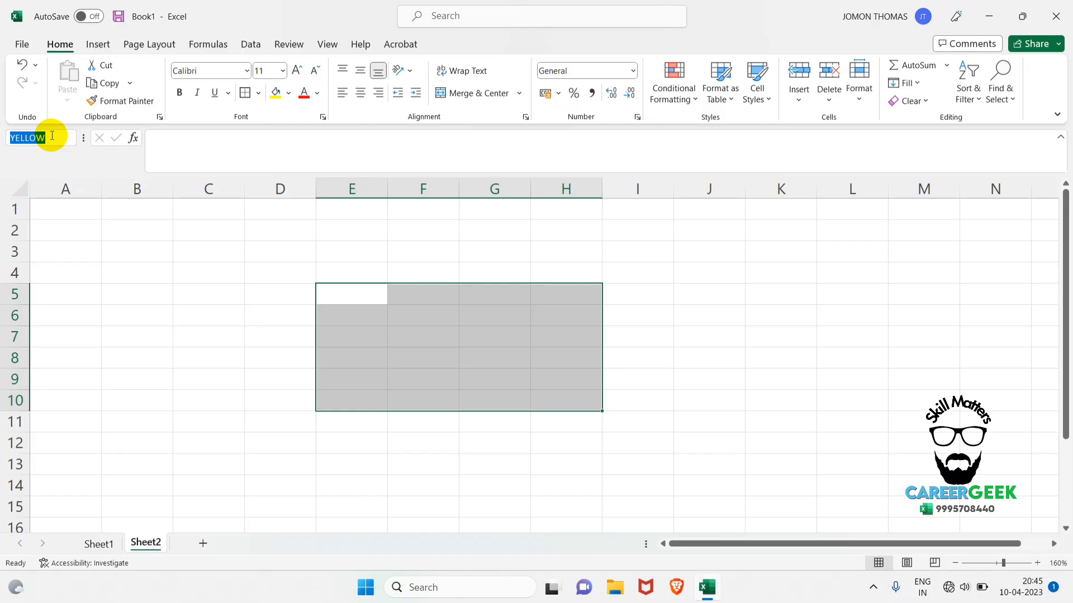
# Clear all contents and formatting from the range C2:J9 on Sheet1.
pyautogui.click(106, 543)
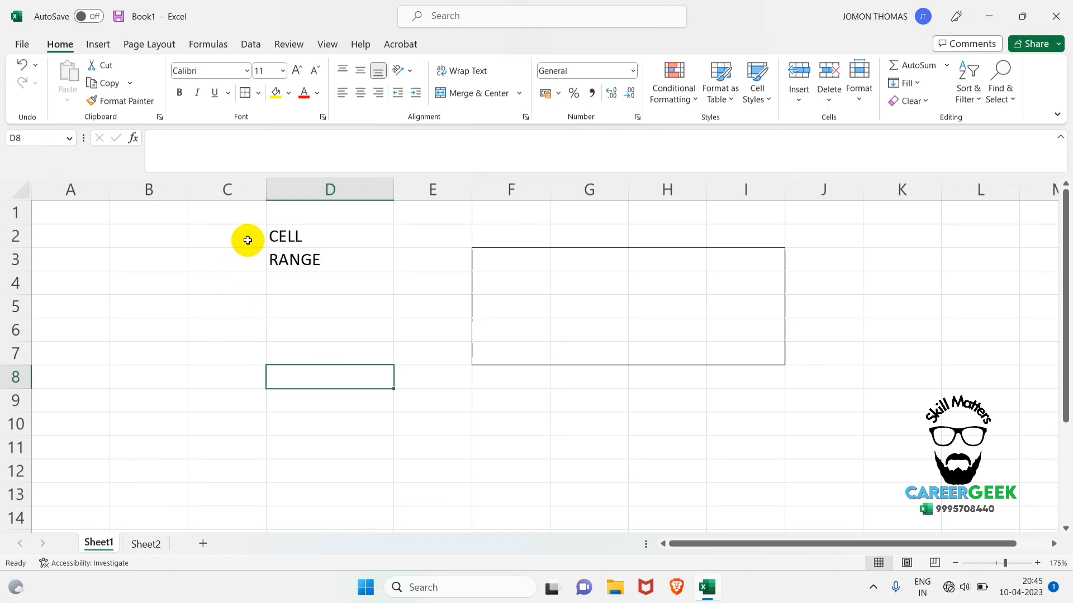
pyautogui.moveTo(248, 238); pyautogui.dragTo(802, 396)
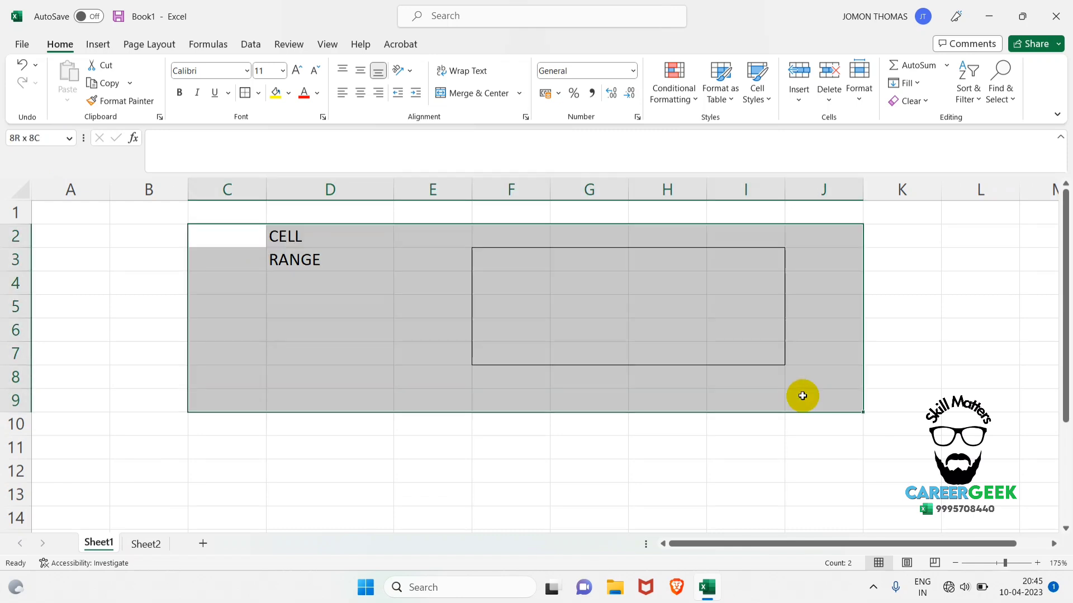
pyautogui.click(910, 100)
pyautogui.click(917, 124)
pyautogui.click(844, 393)
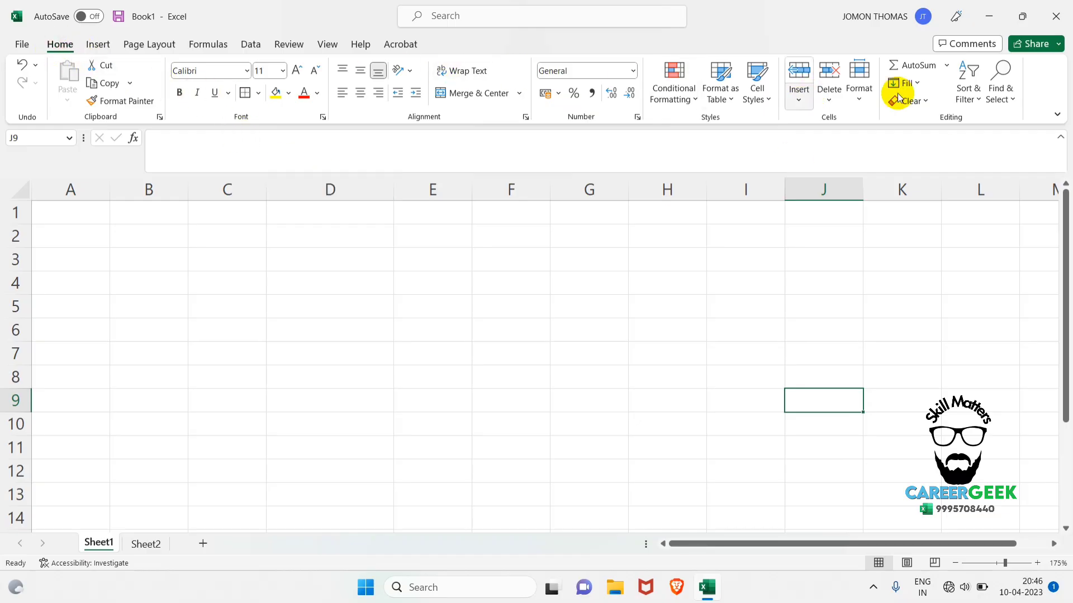
# Show the Quick Access Toolbar from the ribbon's context options and hide it again.
pyautogui.rightClick(1043, 80)
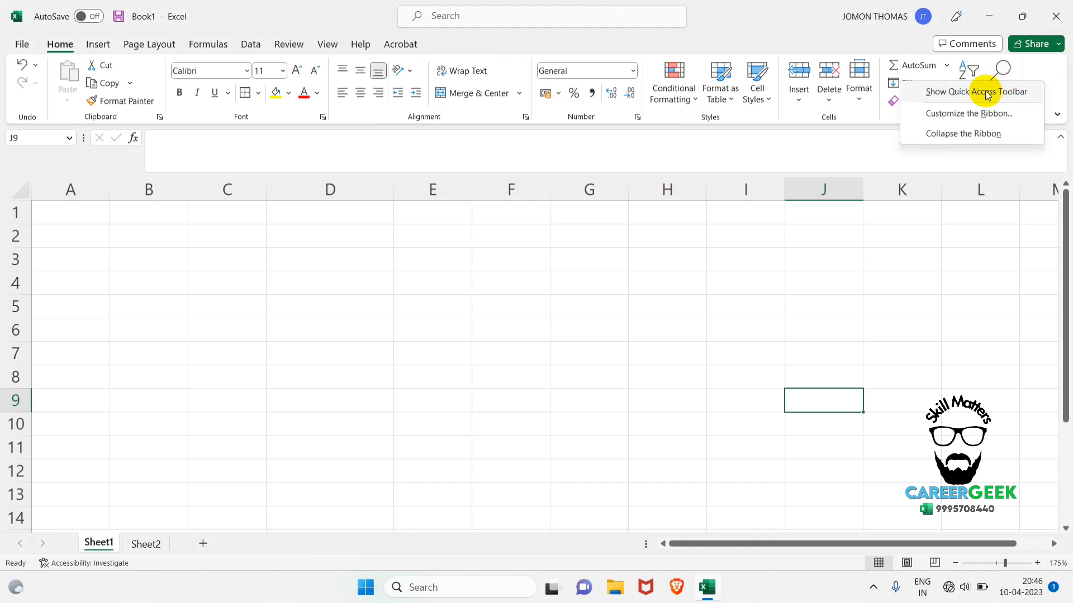
pyautogui.click(927, 91)
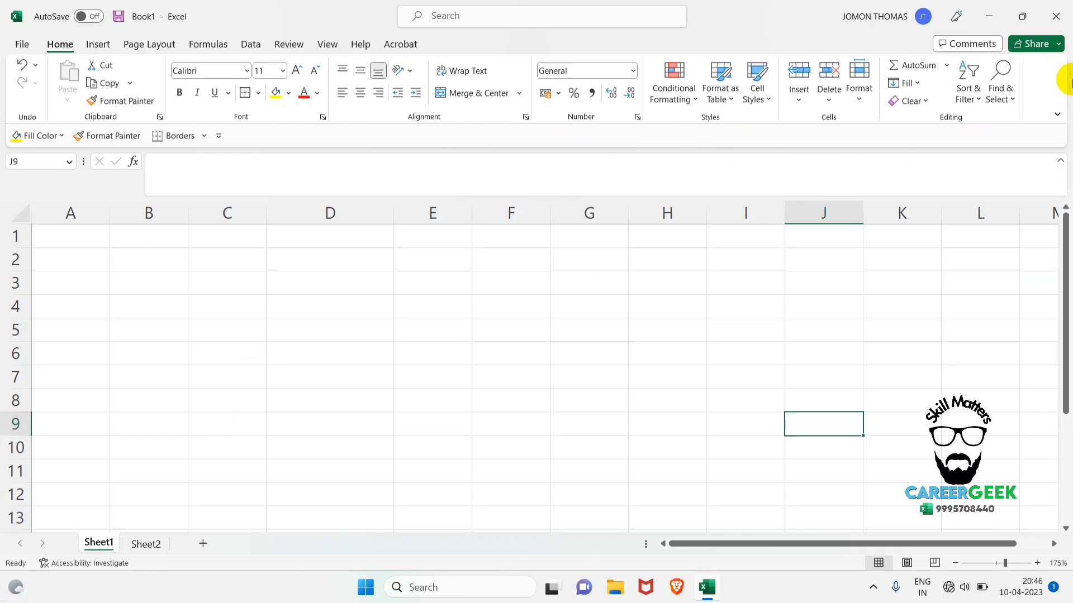
pyautogui.rightClick(1052, 87)
pyautogui.click(1015, 96)
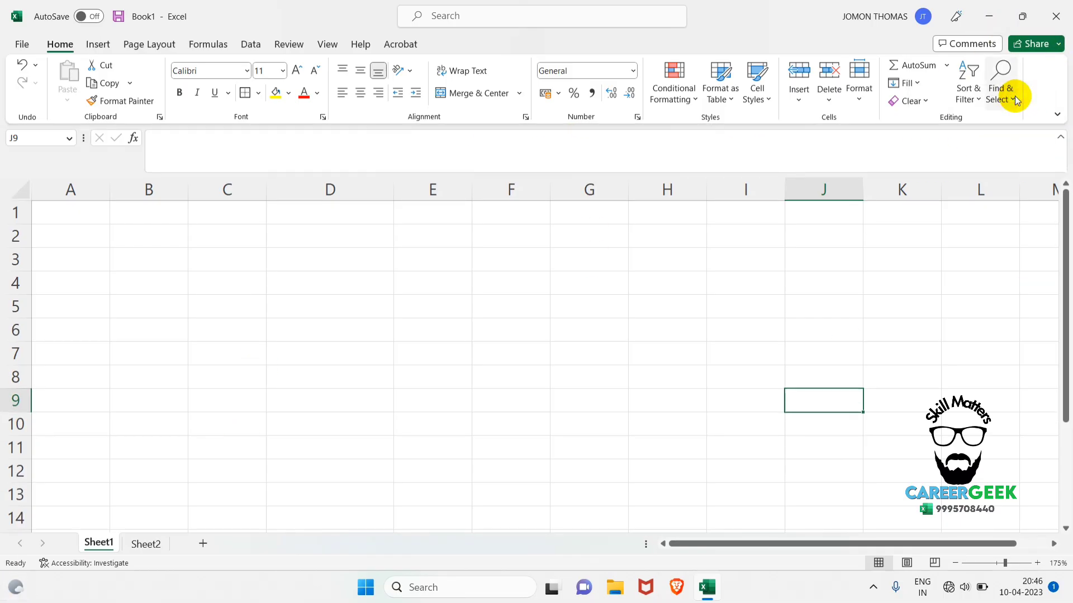
# Turn on the Quick Access Toolbar in the program options, with its position set to Below Ribbon.
pyautogui.click(22, 43)
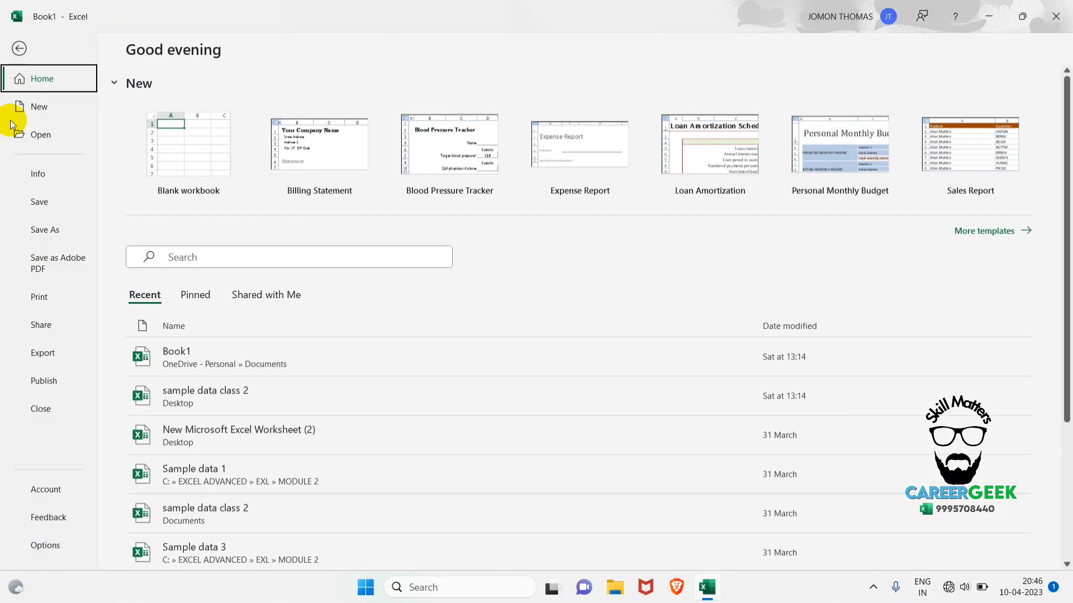
pyautogui.click(45, 547)
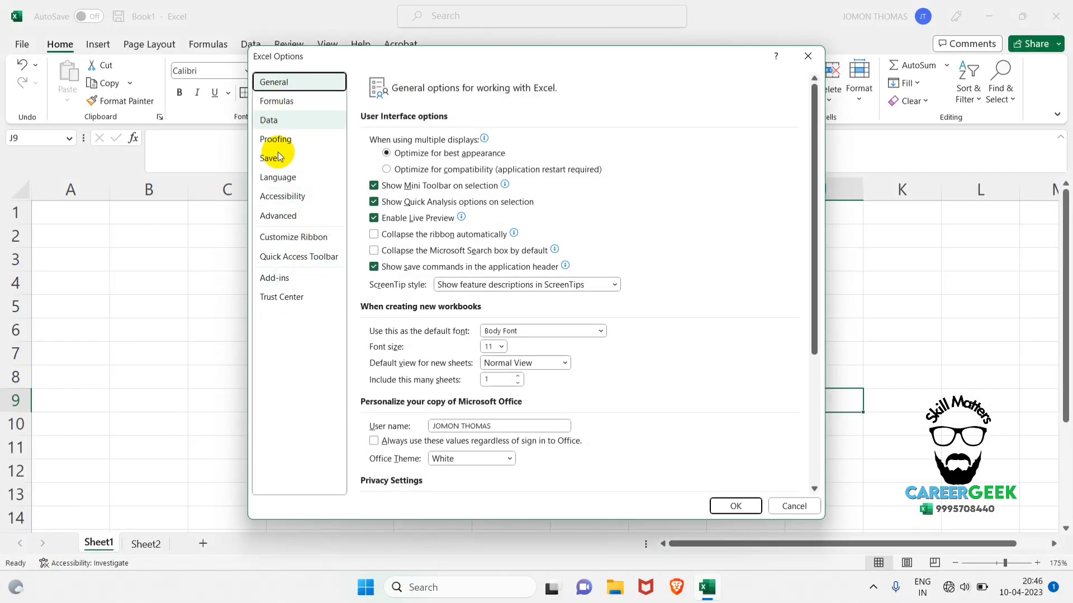
pyautogui.click(283, 261)
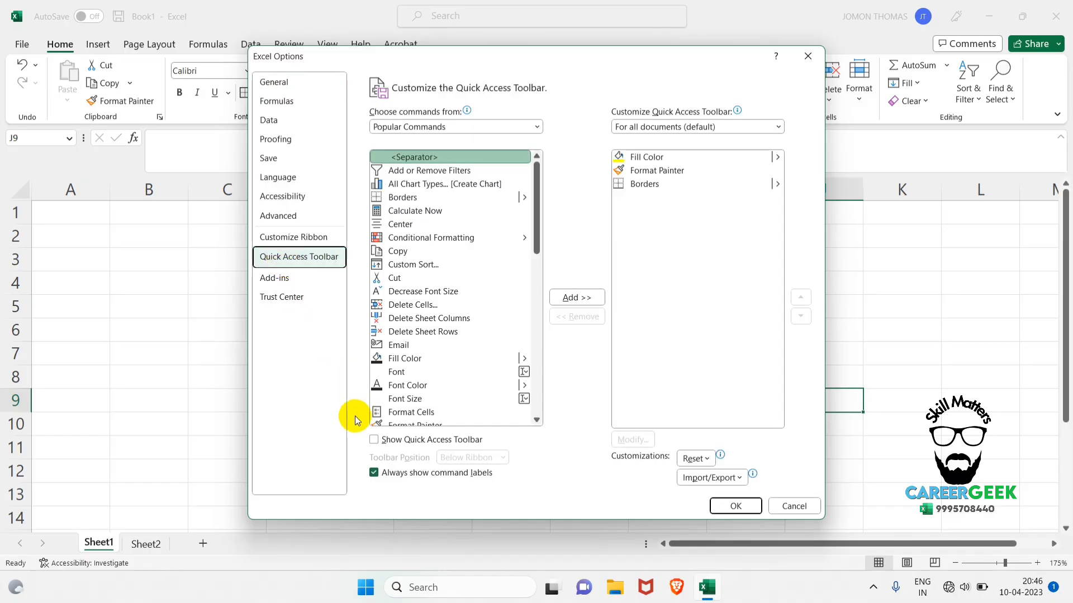
pyautogui.click(374, 441)
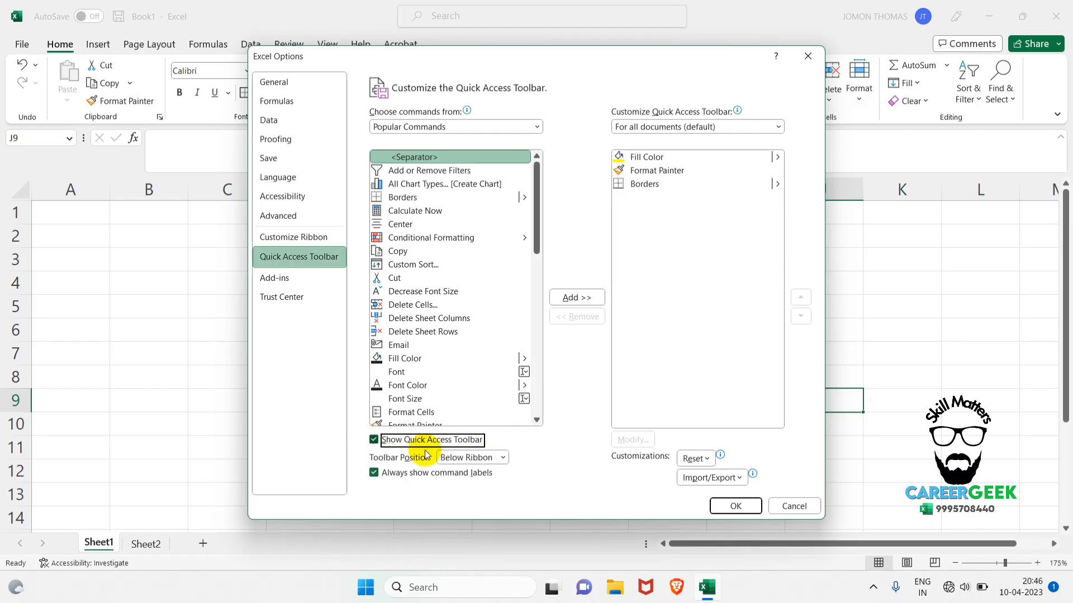
pyautogui.click(503, 459)
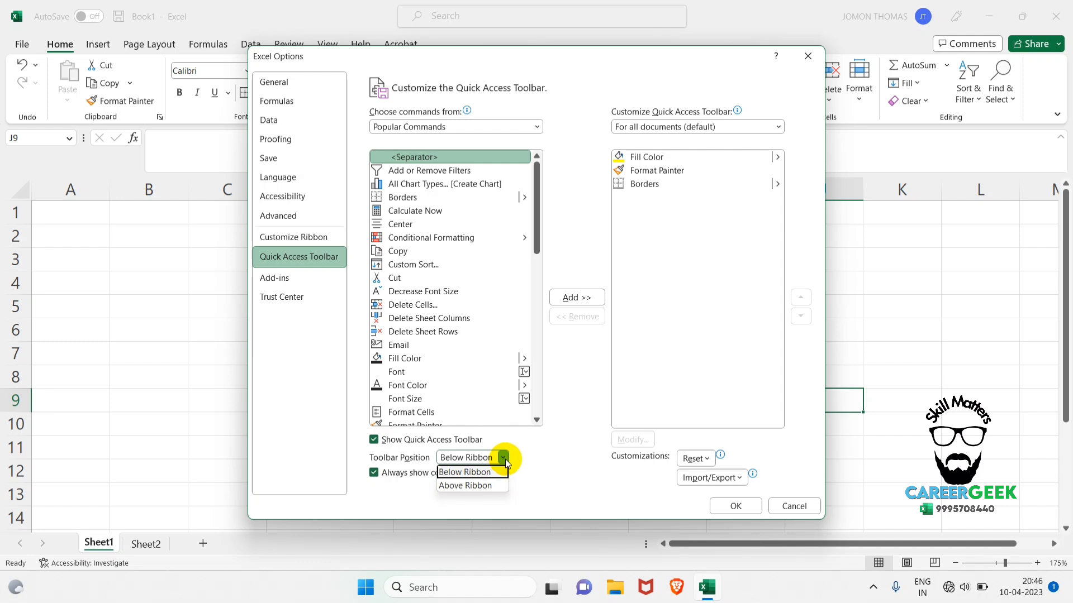
pyautogui.click(471, 474)
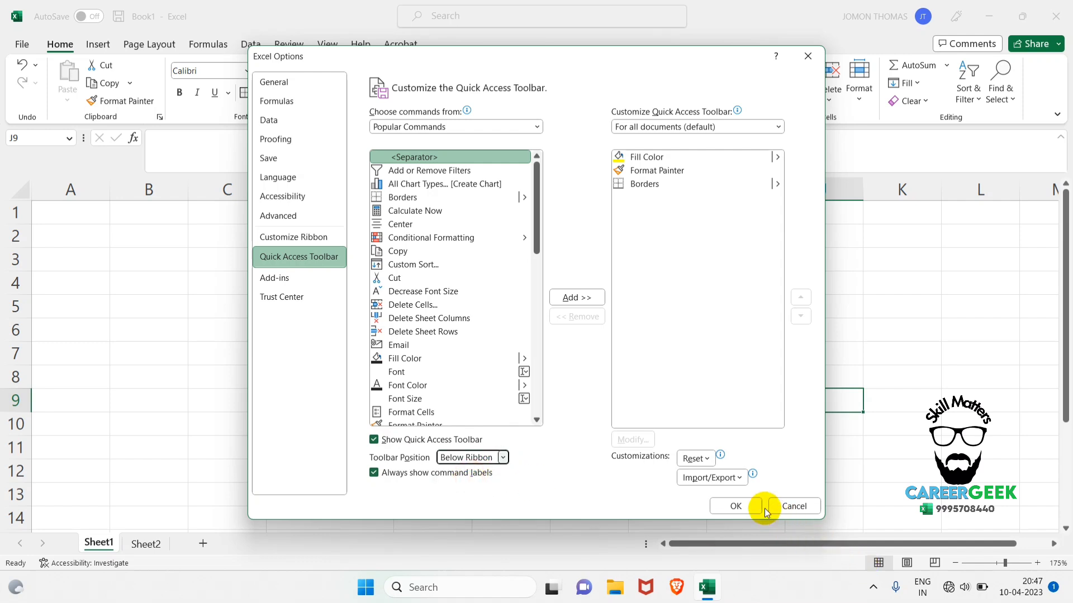
pyautogui.click(738, 506)
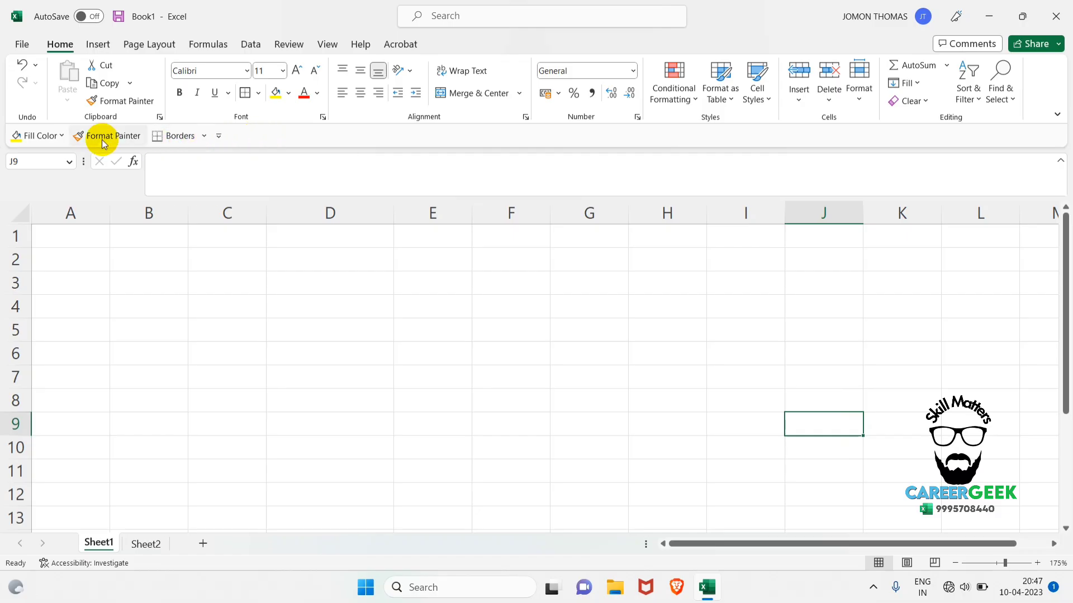
# Open the Quick Access Toolbar customization and add the Cut command from Popular Commands.
pyautogui.rightClick(320, 138)
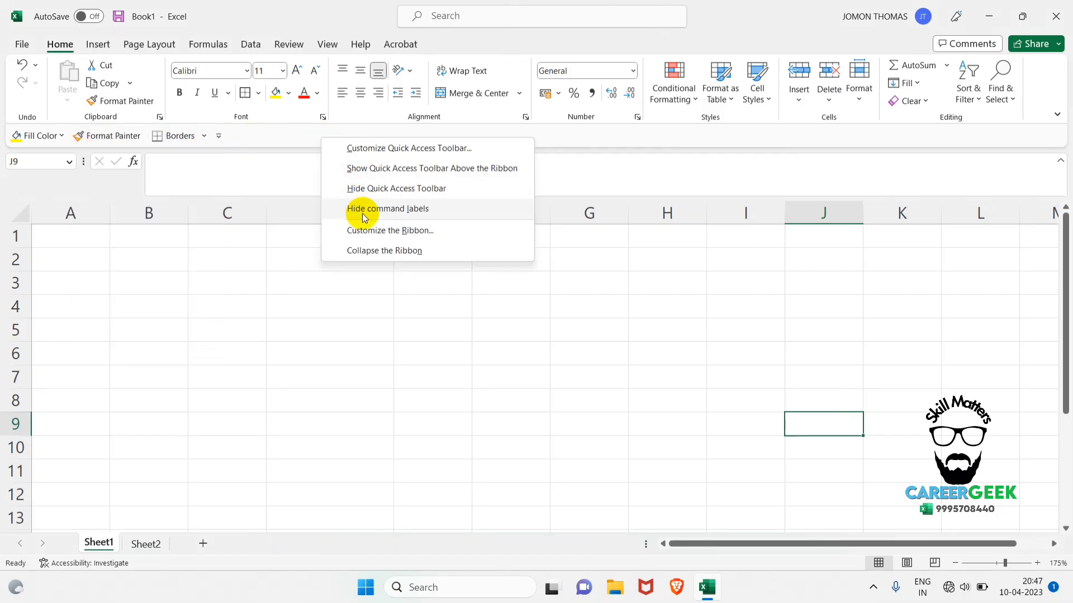
pyautogui.rightClick(300, 137)
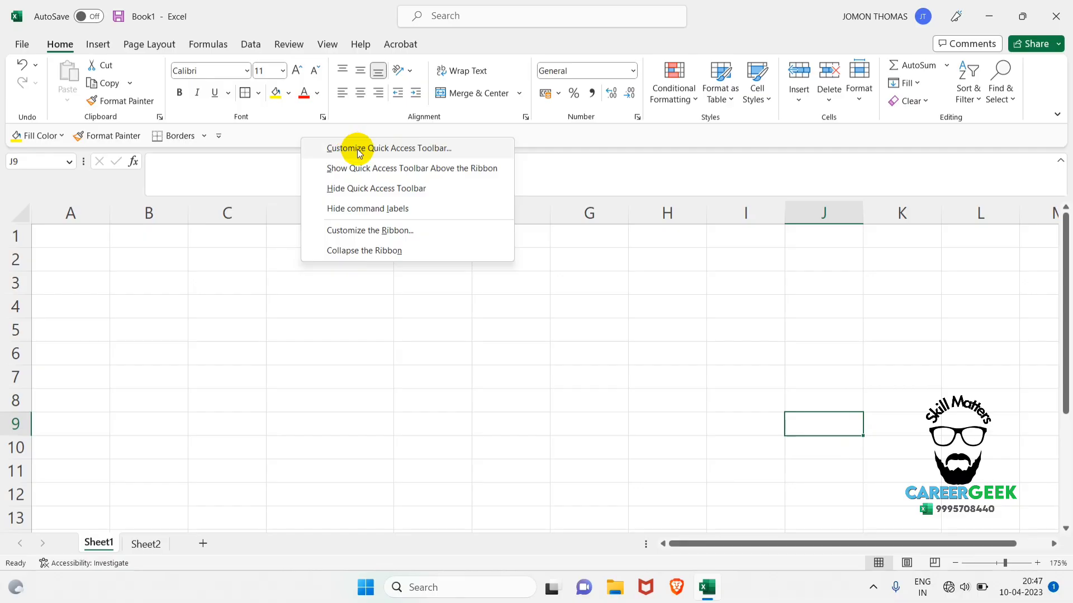
pyautogui.click(380, 148)
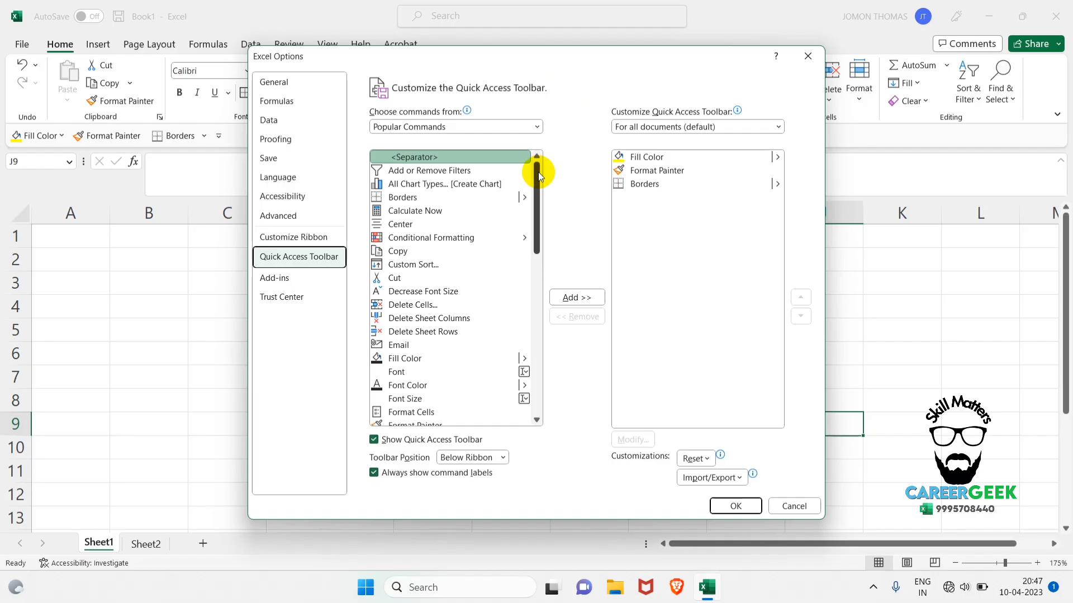
pyautogui.moveTo(538, 172); pyautogui.dragTo(536, 201)
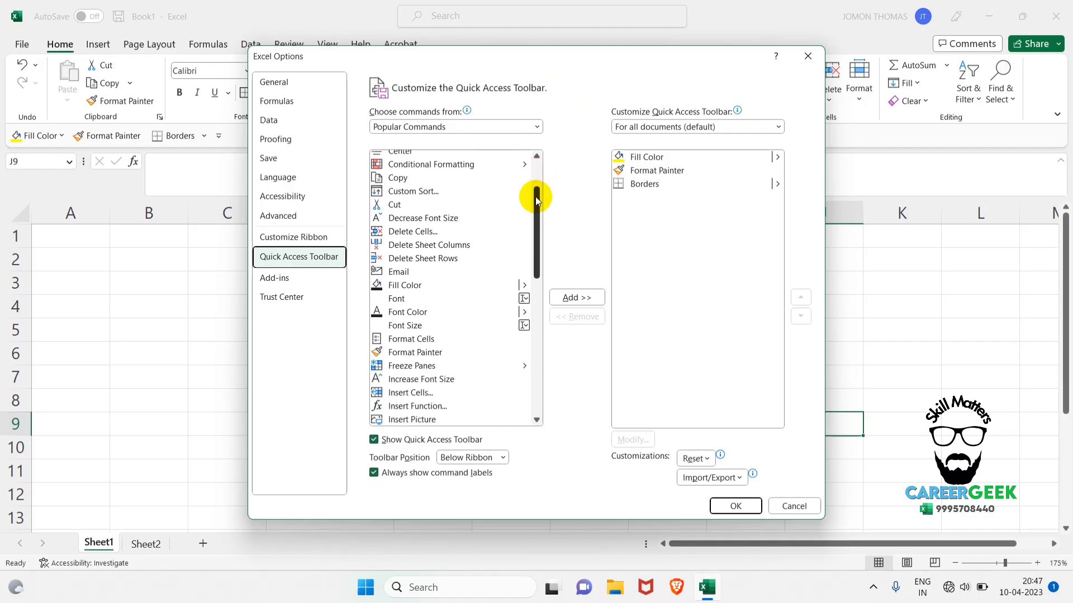
pyautogui.click(396, 205)
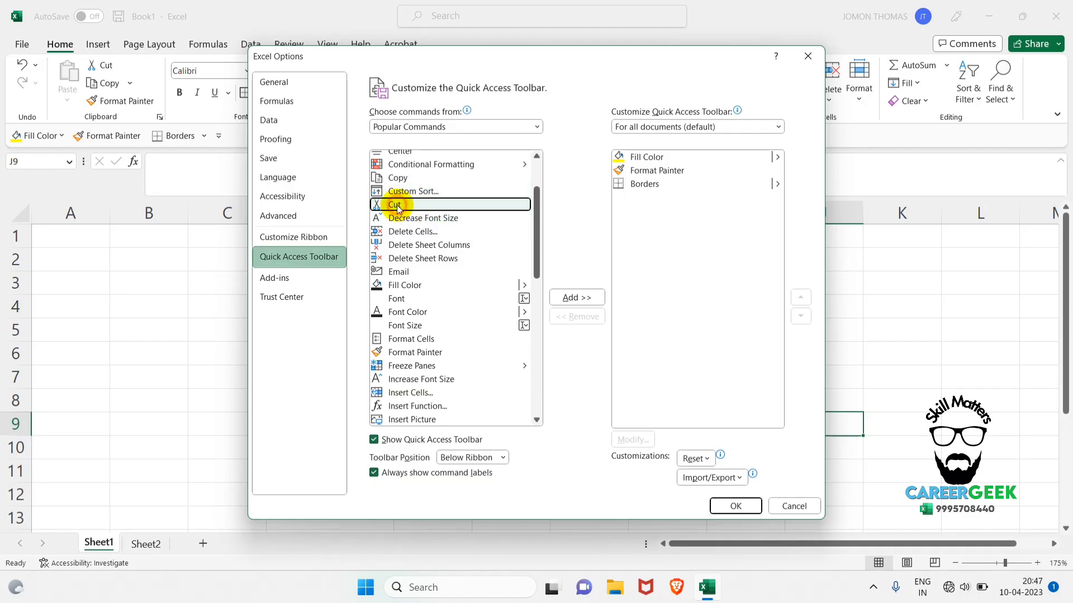
pyautogui.click(589, 297)
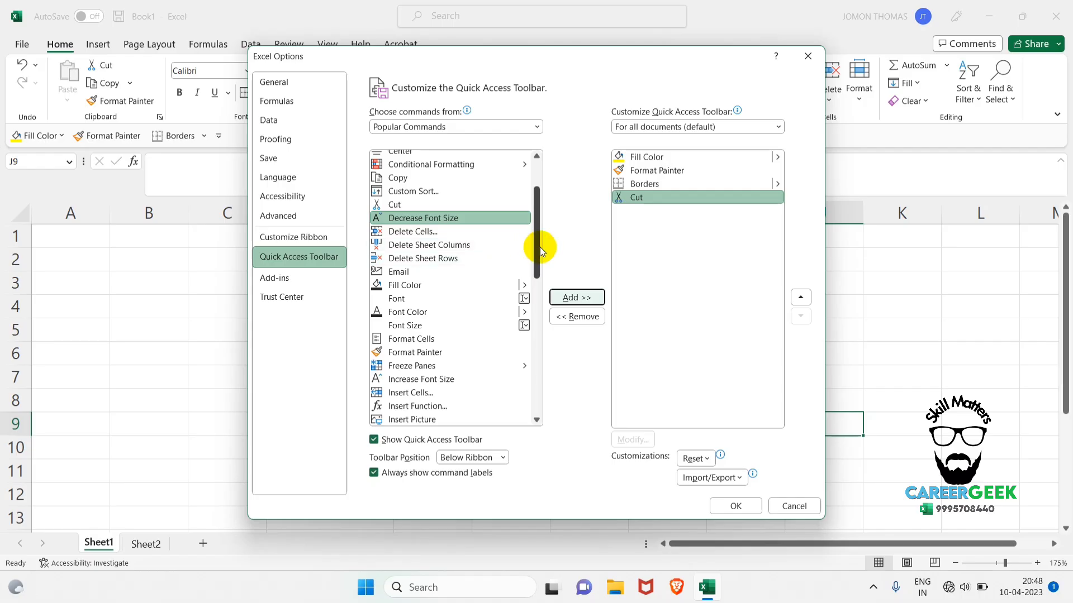
# Add the Merge & Center command to the Quick Access Toolbar and apply the customization.
pyautogui.moveTo(540, 252); pyautogui.dragTo(552, 301)
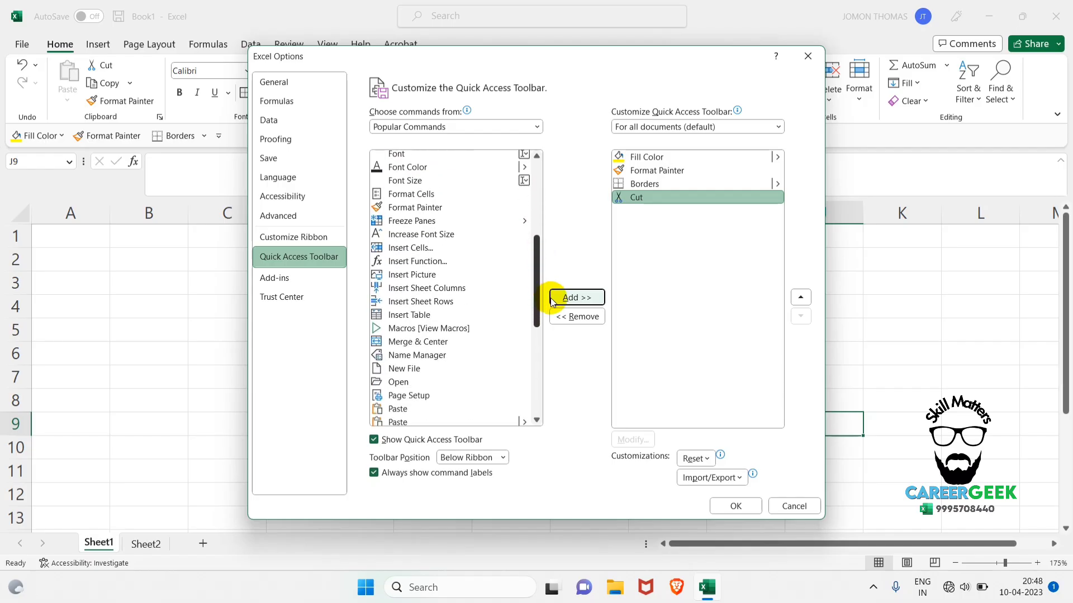
pyautogui.click(436, 341)
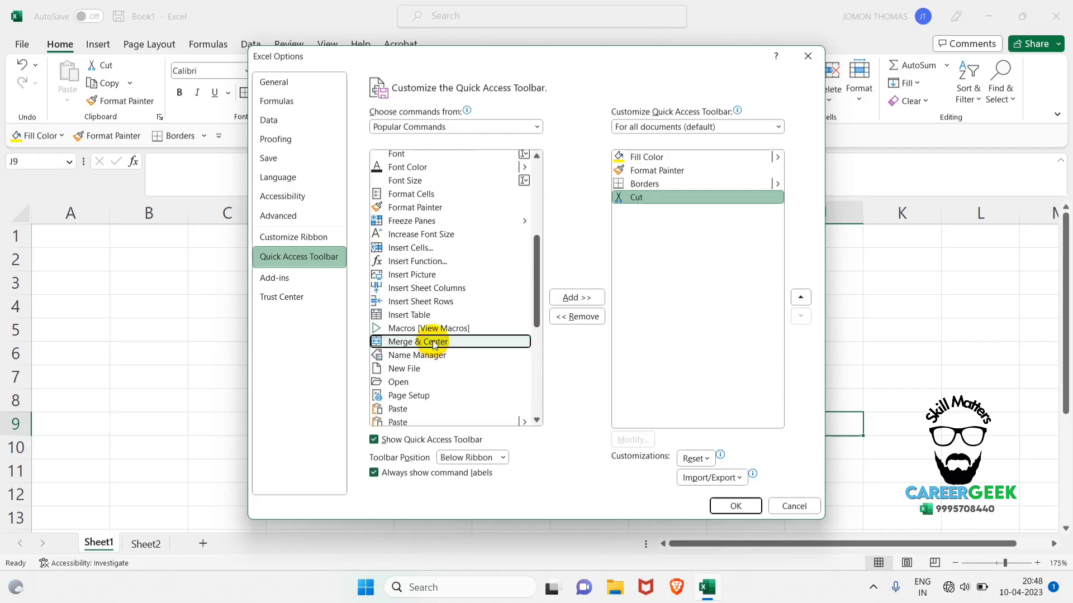
pyautogui.click(585, 297)
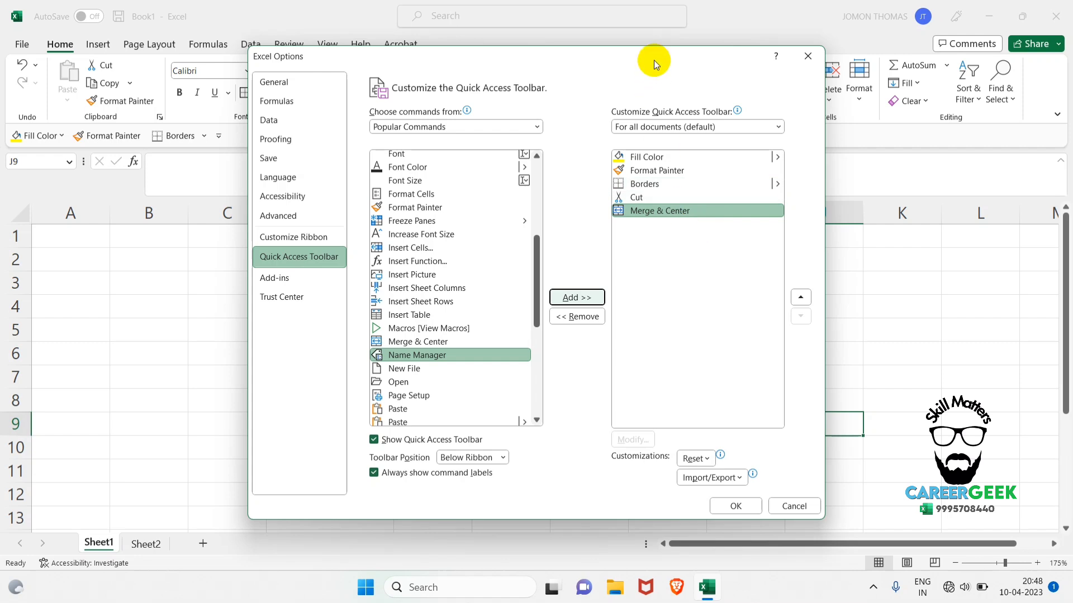
pyautogui.moveTo(654, 60); pyautogui.dragTo(686, 92)
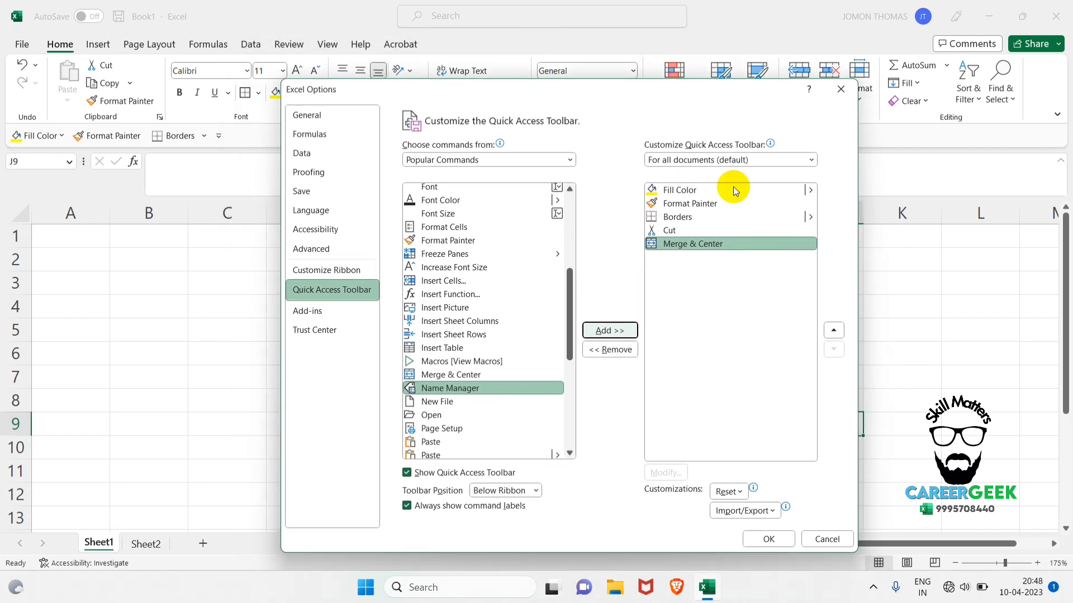
pyautogui.click(770, 539)
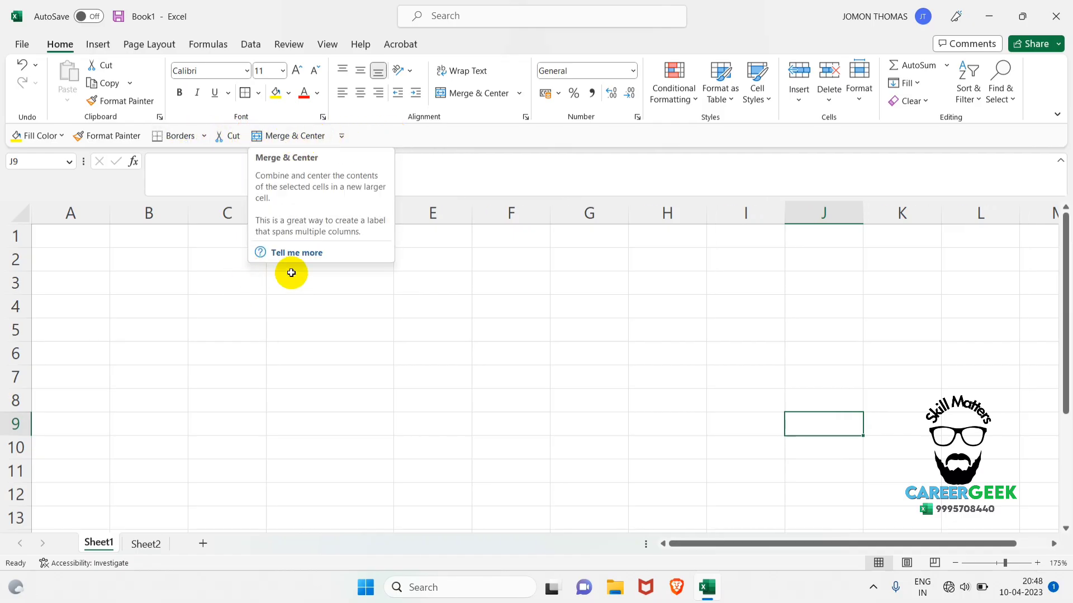
# Fill the range D3:D7 with yellow using the Quick Access Toolbar command, and undo the fill.
pyautogui.moveTo(290, 274); pyautogui.dragTo(327, 371)
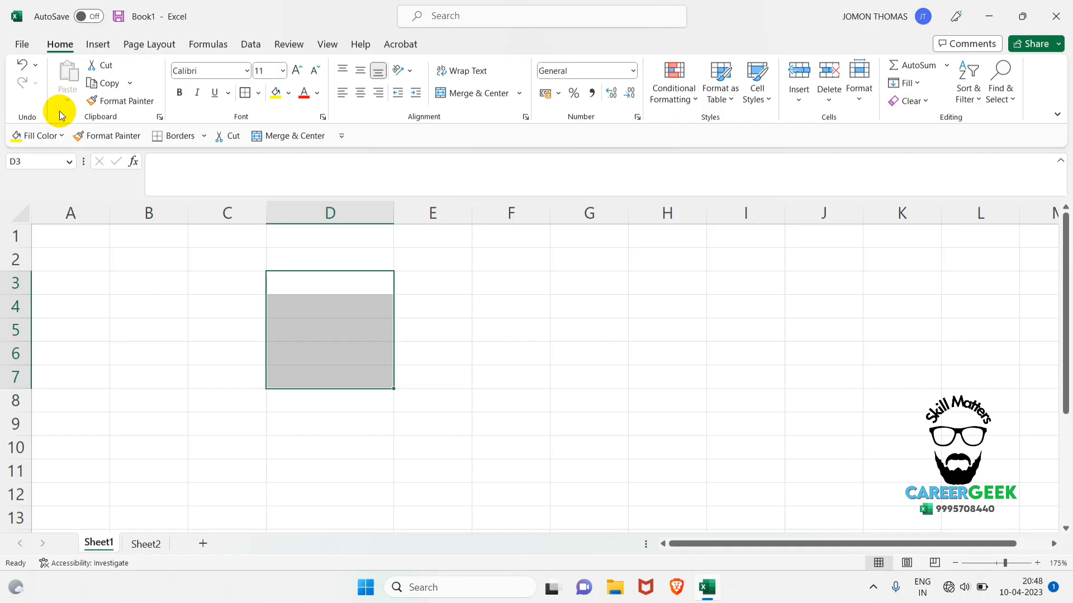
pyautogui.click(25, 137)
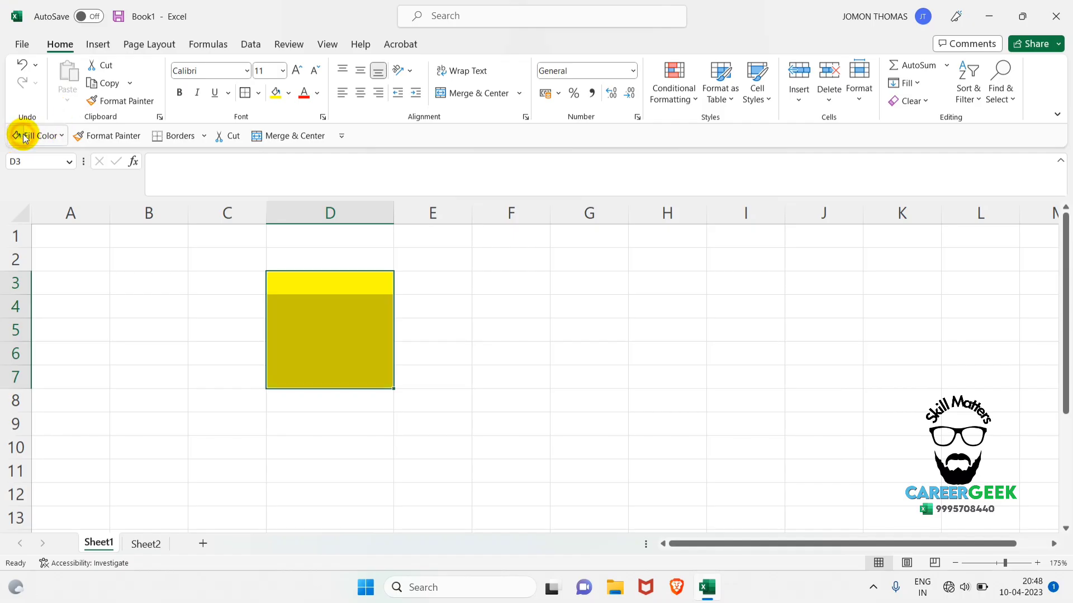
pyautogui.click(462, 385)
pyautogui.moveTo(364, 284); pyautogui.dragTo(351, 368)
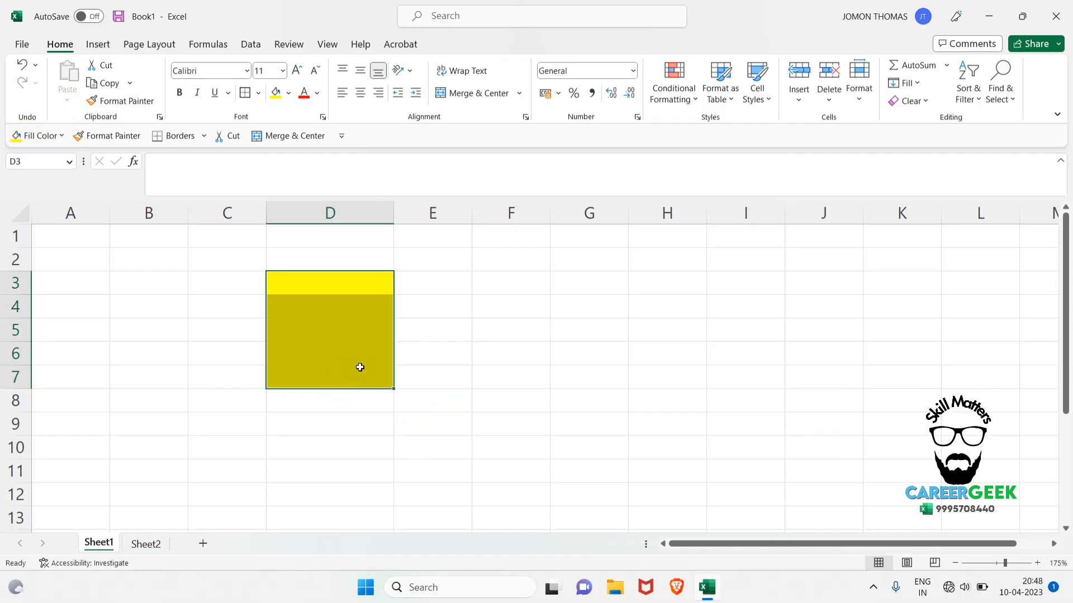
pyautogui.hotkey('ctrl', 'z')
pyautogui.click(438, 307)
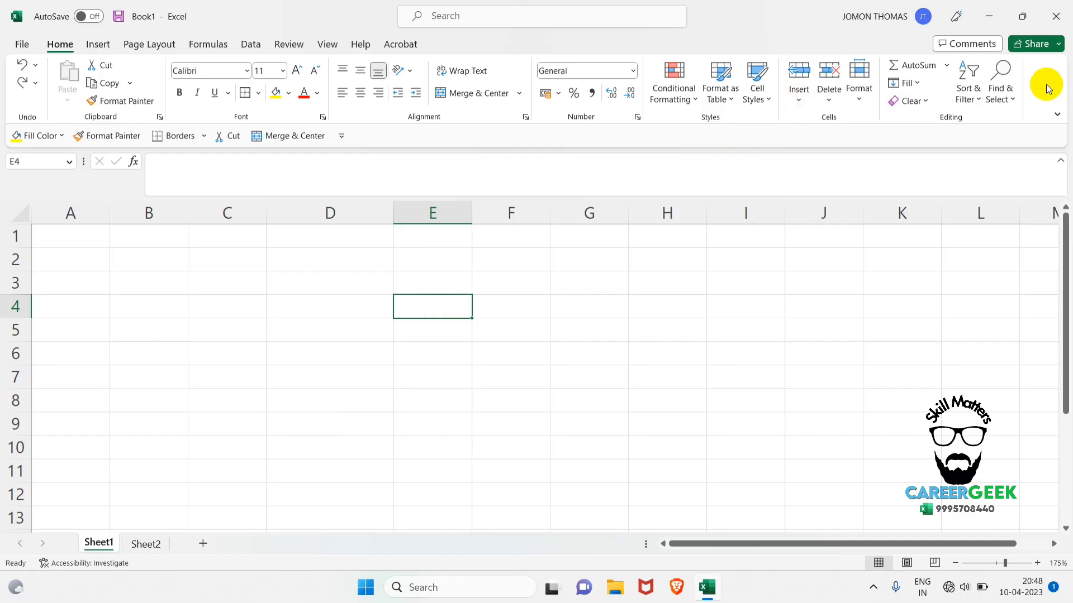
# Look through the Insert, Page Layout, Formulas and Data ribbons and return to the Home ribbon.
pyautogui.click(96, 47)
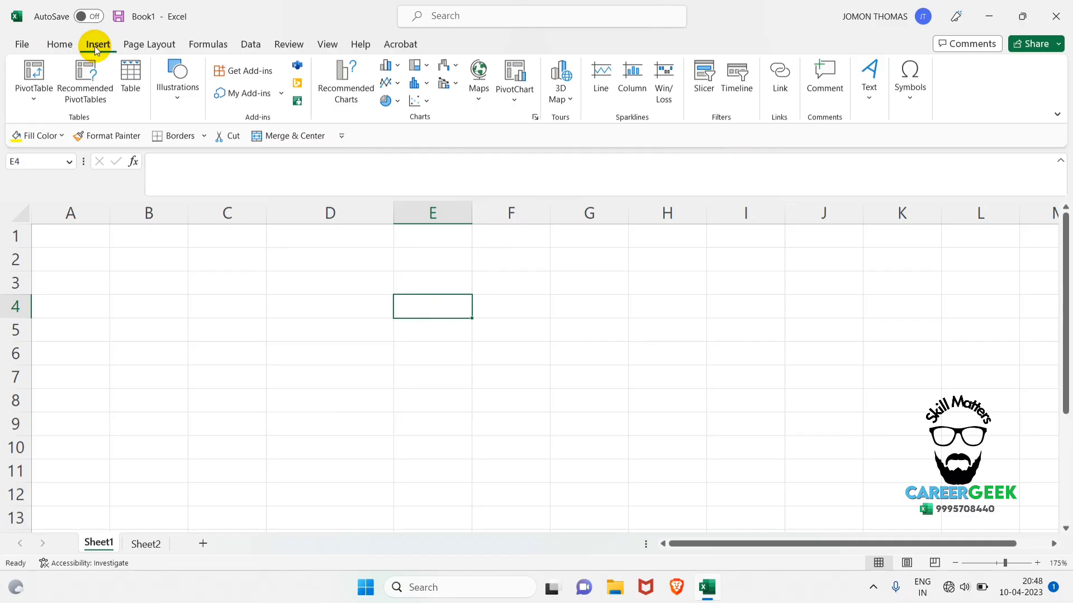
pyautogui.click(65, 46)
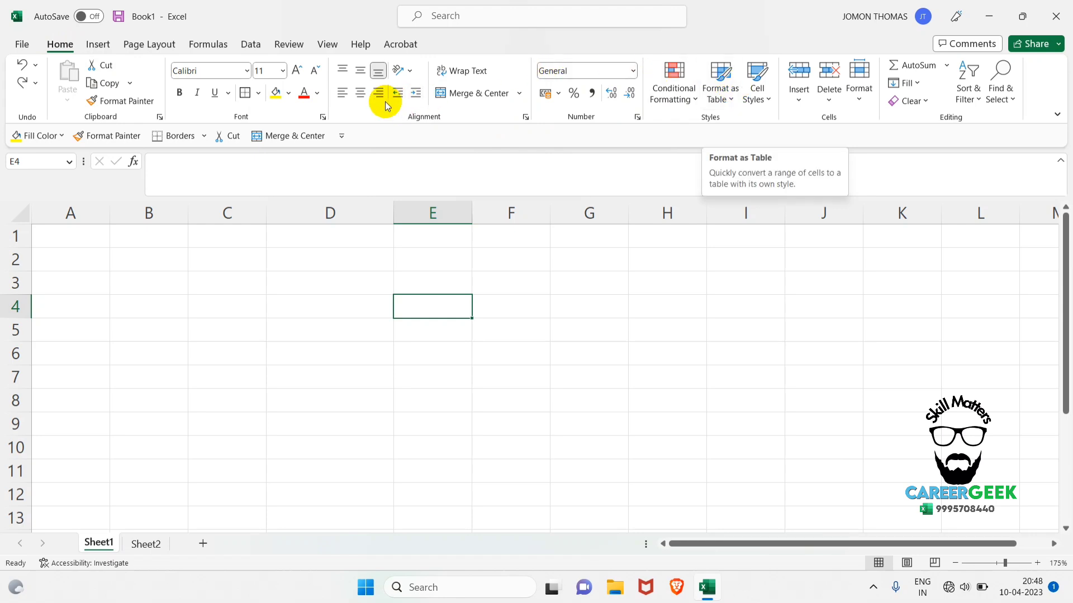
pyautogui.click(161, 44)
pyautogui.click(220, 43)
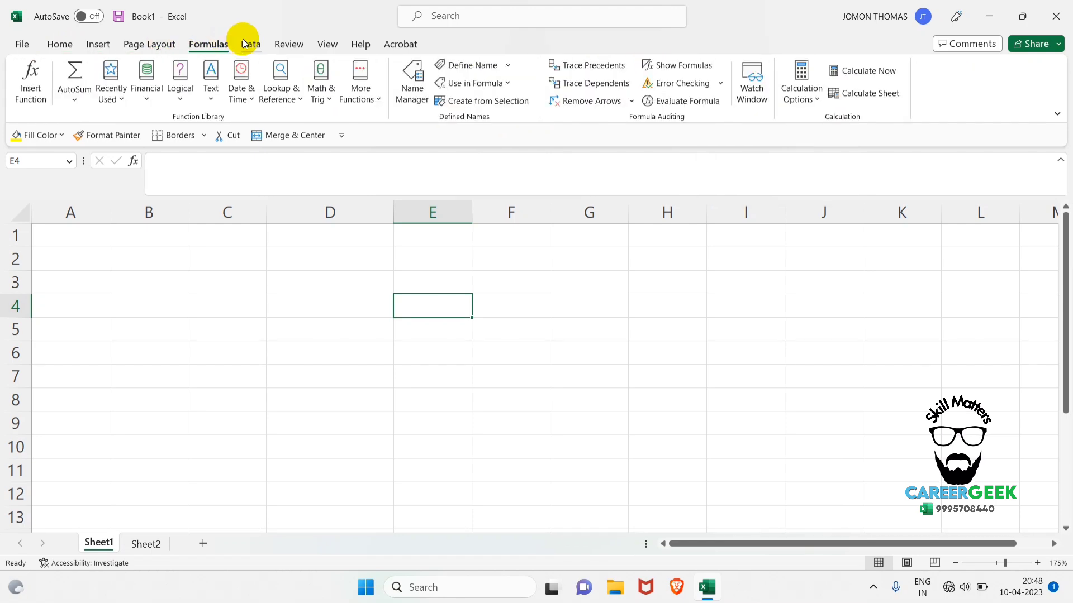
pyautogui.click(247, 43)
pyautogui.click(96, 44)
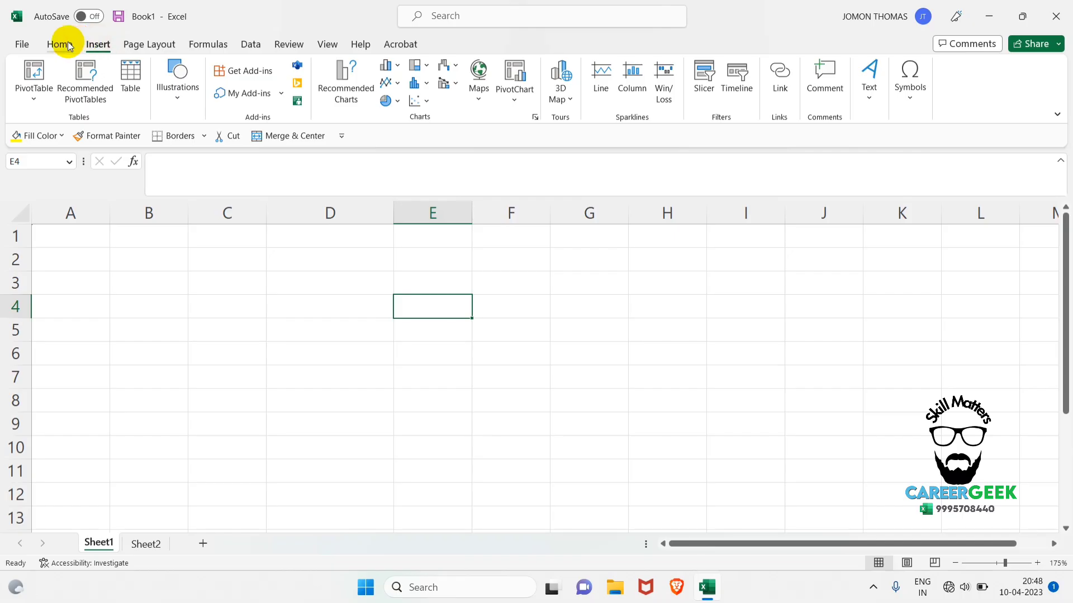
pyautogui.click(69, 45)
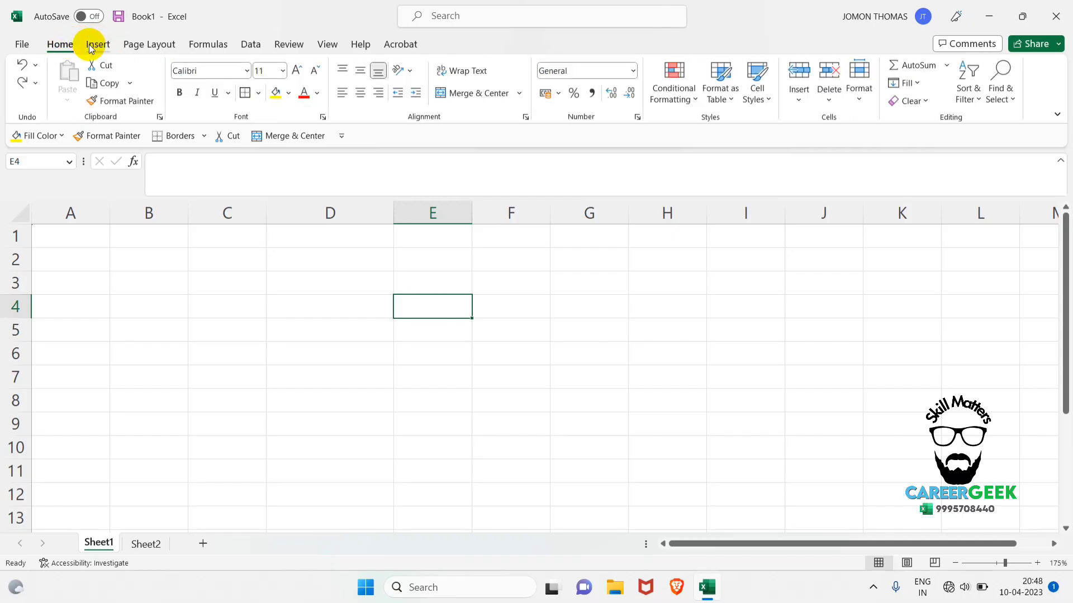
# Open the ribbon customization options and add a new custom tab after Home.
pyautogui.click(27, 45)
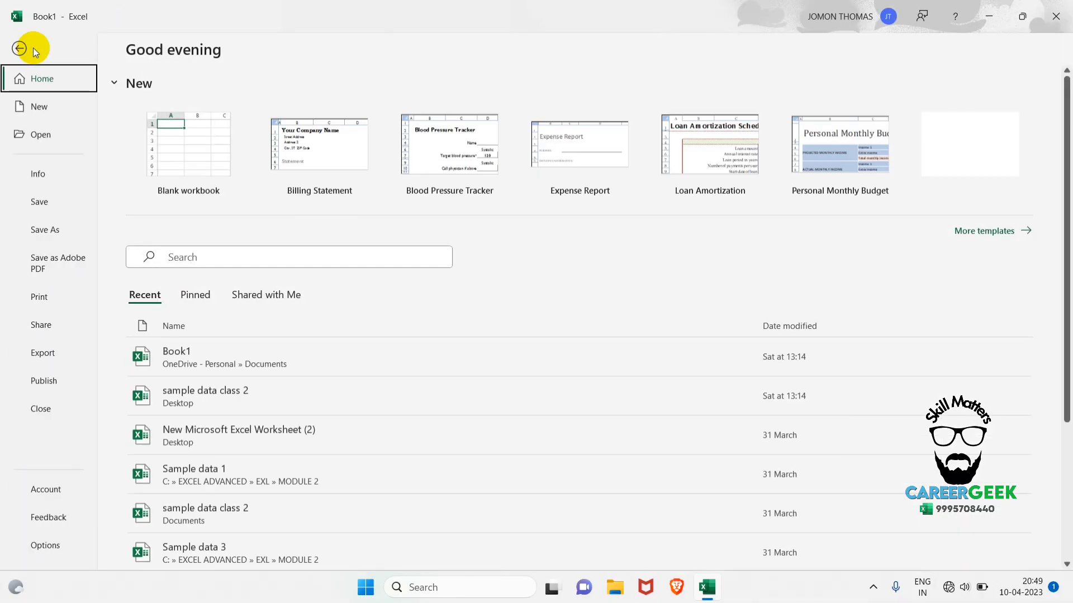
pyautogui.click(43, 551)
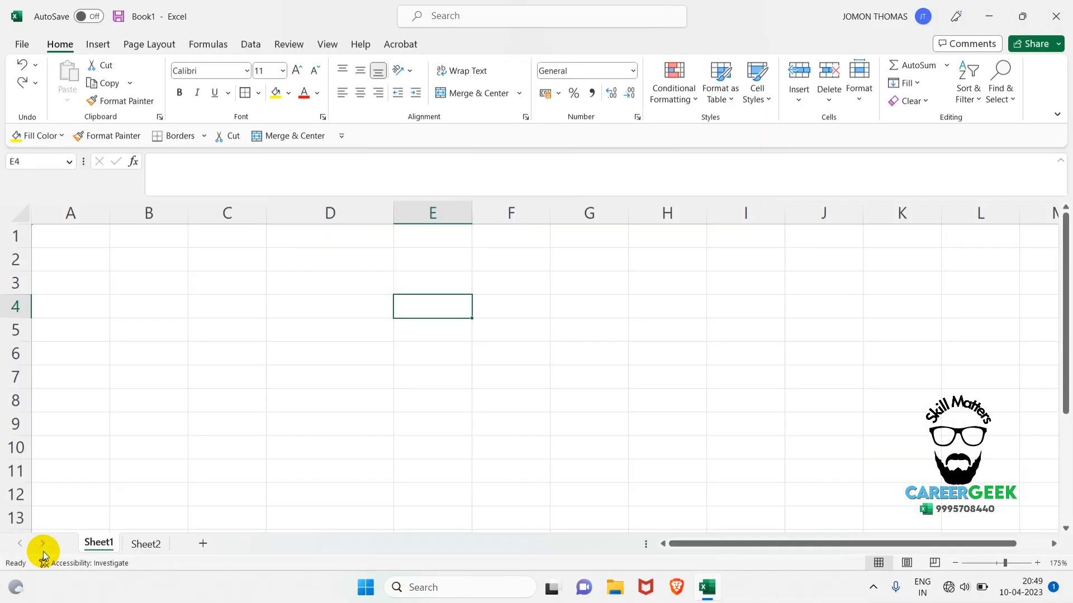
pyautogui.click(316, 259)
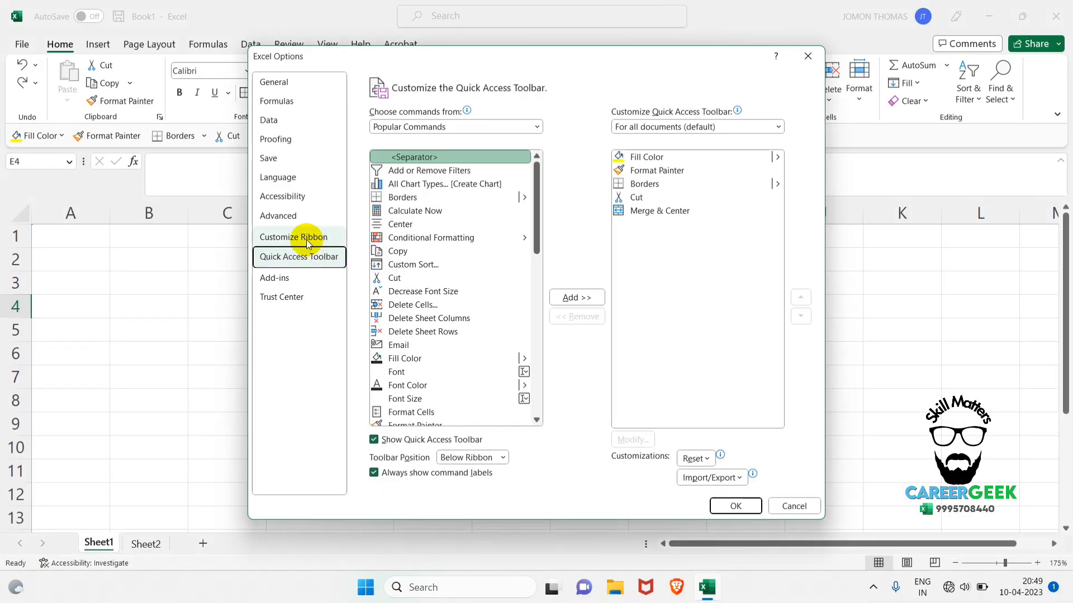
pyautogui.click(306, 240)
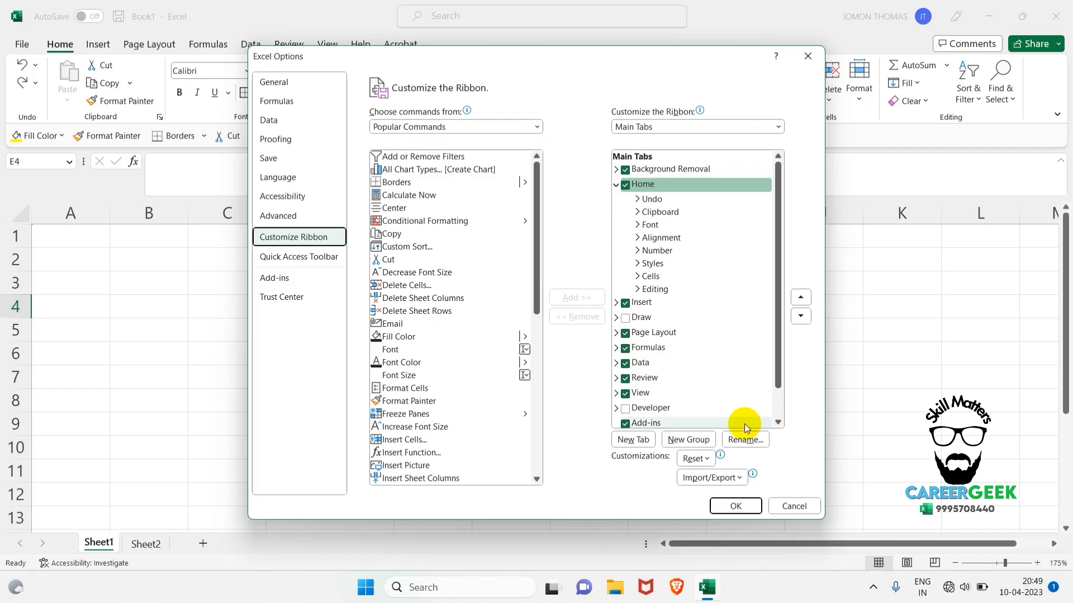
pyautogui.click(637, 440)
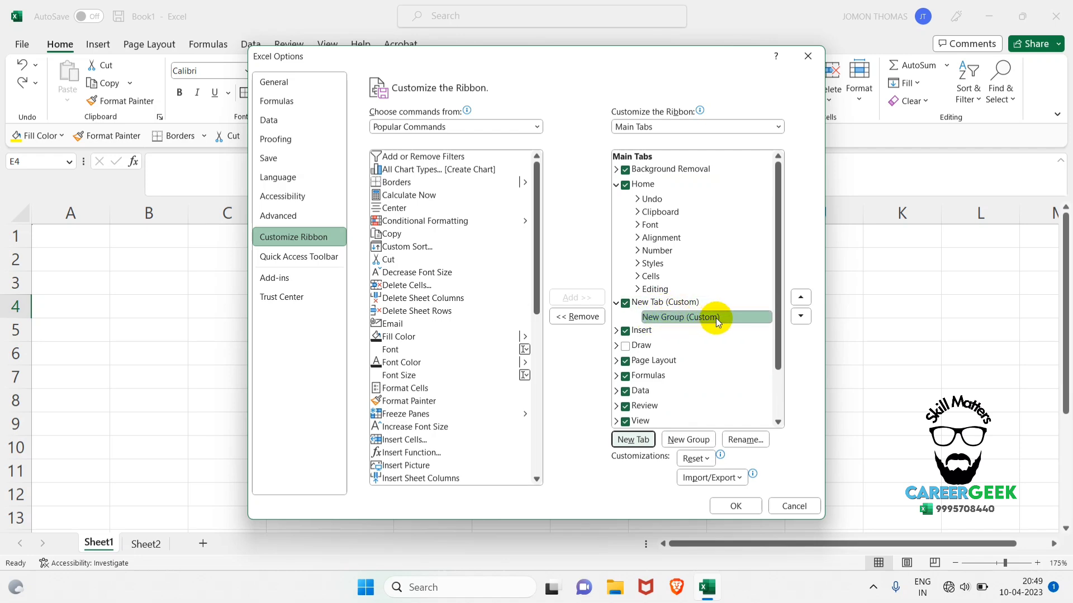
# Rename the new custom ribbon tab to ACCOUNTS.
pyautogui.click(670, 305)
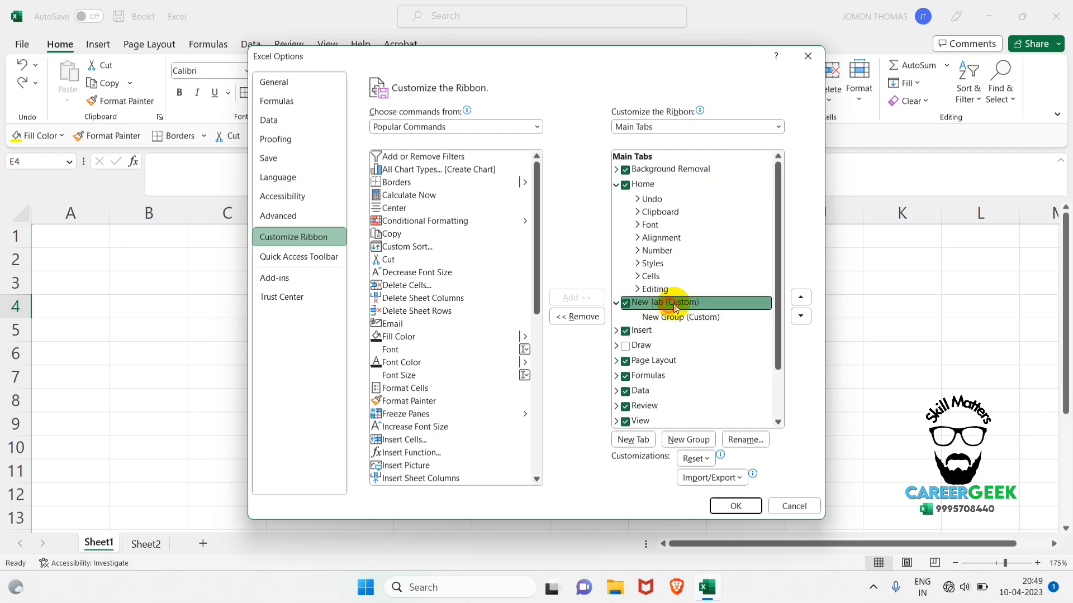
pyautogui.rightClick(679, 304)
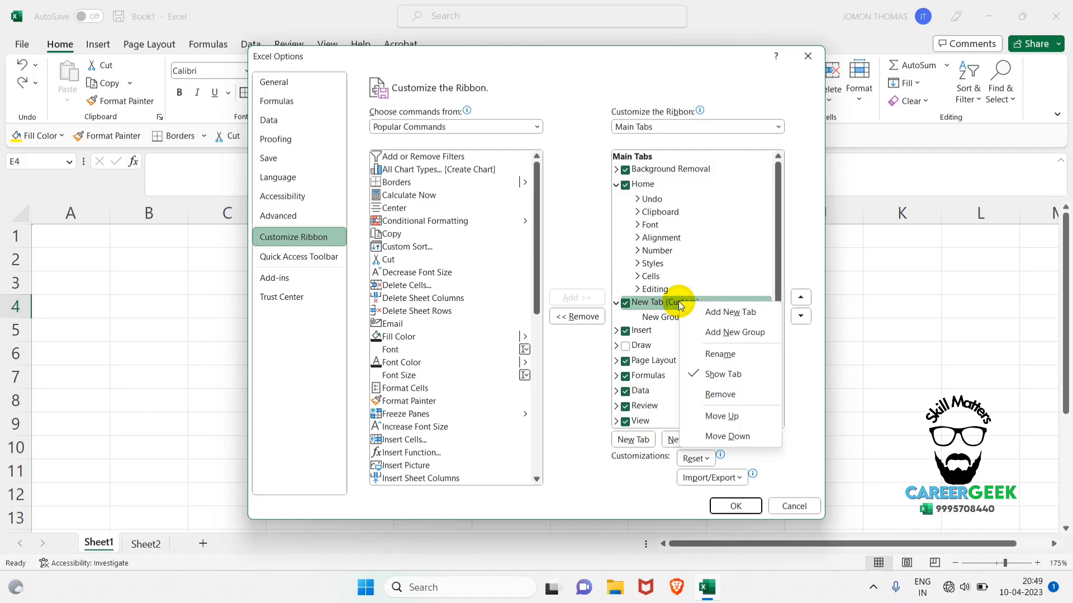
pyautogui.click(719, 355)
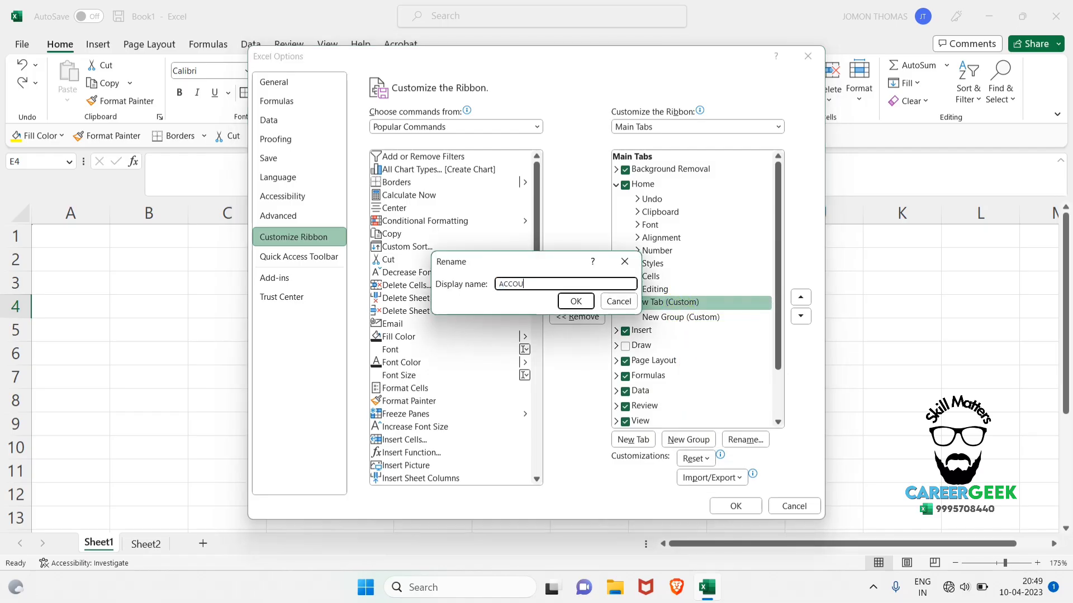
pyautogui.press('Return')
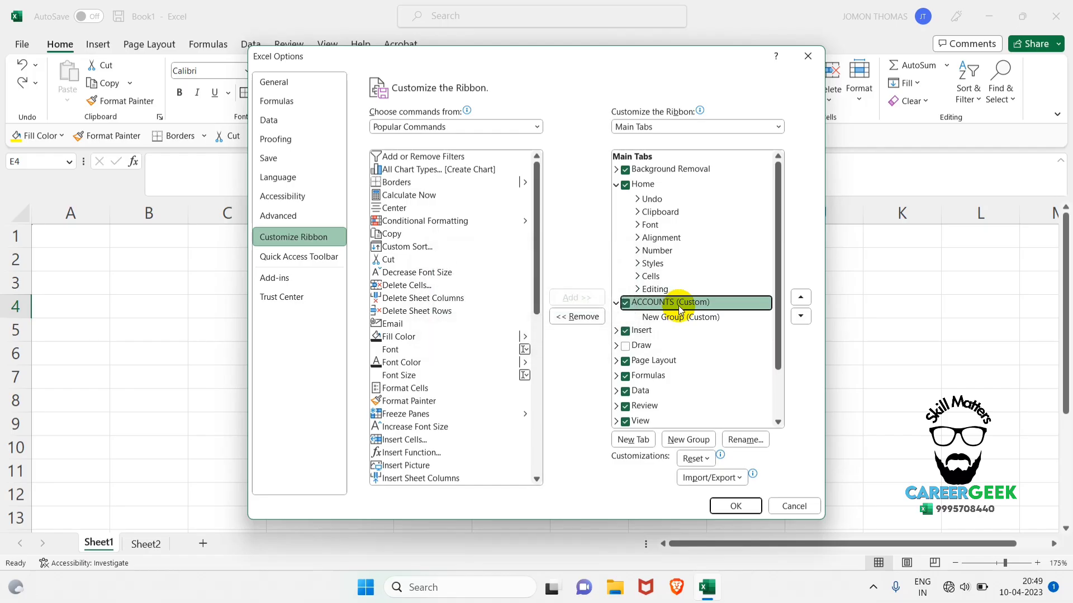
# Add the Align Center command from All Commands to the new group under the ACCOUNTS tab.
pyautogui.click(675, 317)
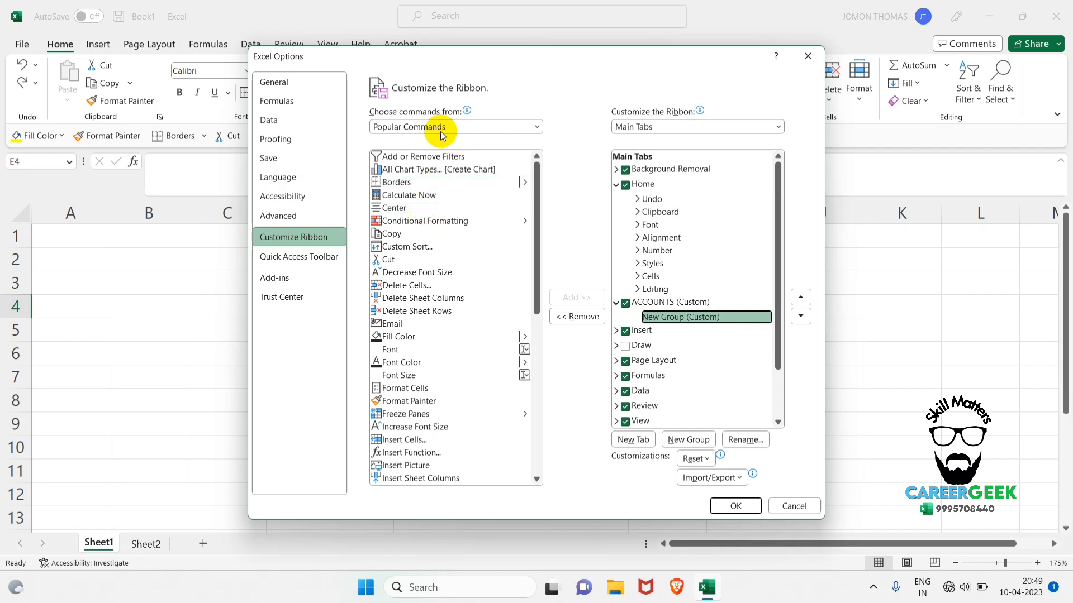
pyautogui.click(537, 128)
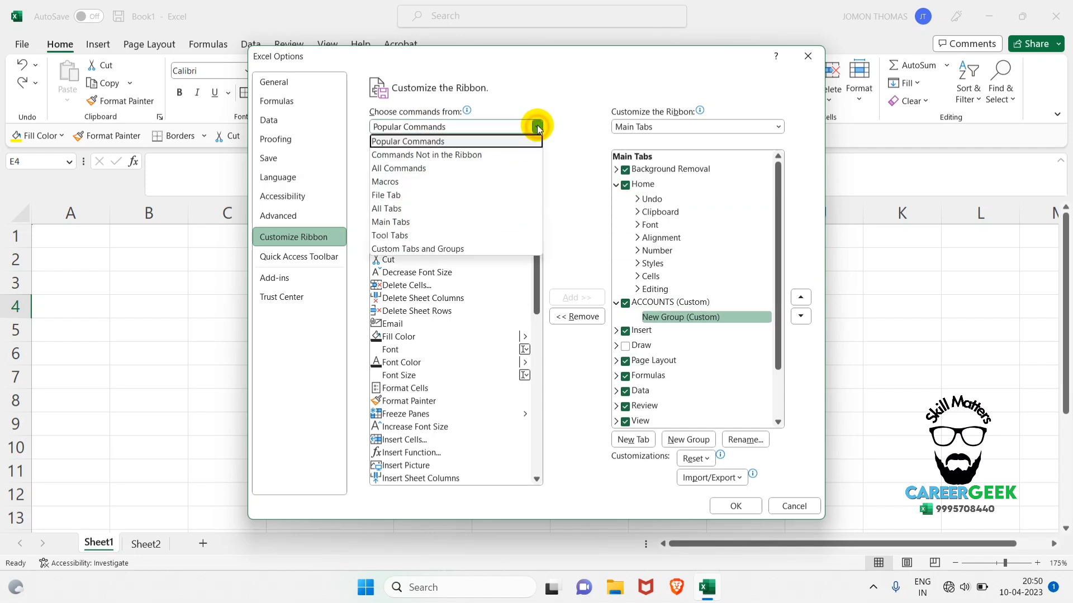
pyautogui.click(425, 168)
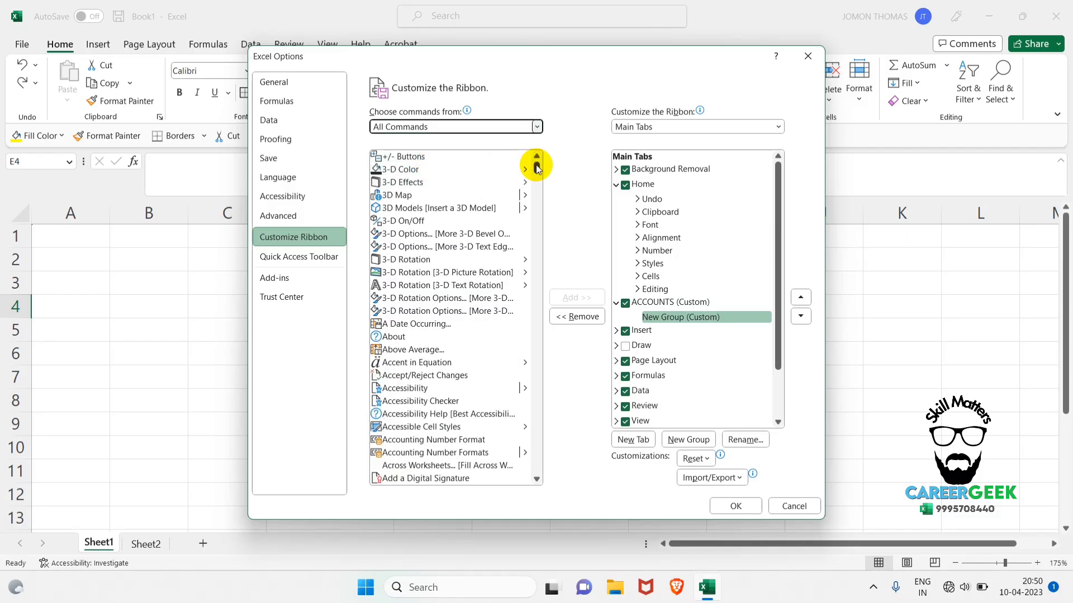
pyautogui.moveTo(537, 168)
pyautogui.mouseDown()
pyautogui.moveTo(551, 481)
pyautogui.moveTo(534, 410)
pyautogui.moveTo(554, 160)
pyautogui.mouseUp()
pyautogui.moveTo(535, 170); pyautogui.dragTo(537, 180)
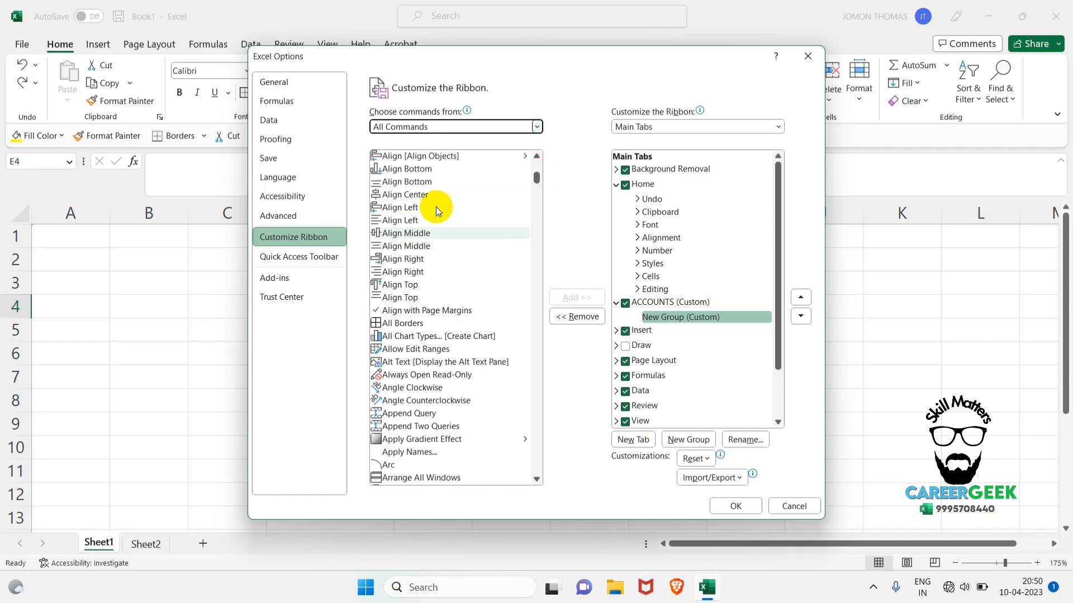
pyautogui.click(426, 194)
pyautogui.click(577, 300)
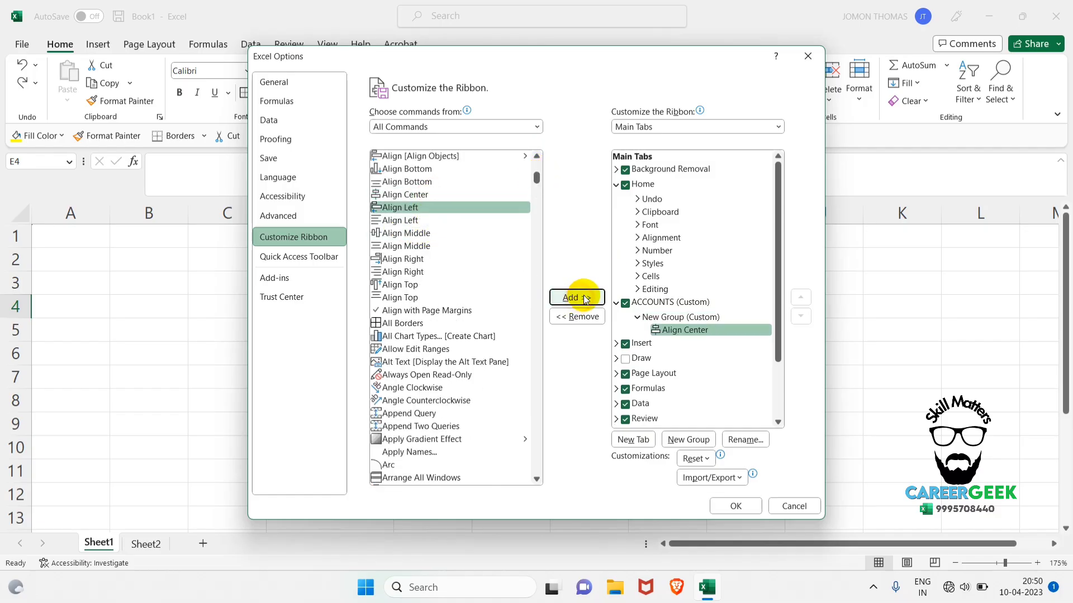
# Add the All Borders command to the custom group under ACCOUNTS.
pyautogui.scroll(-1, 431, 280)
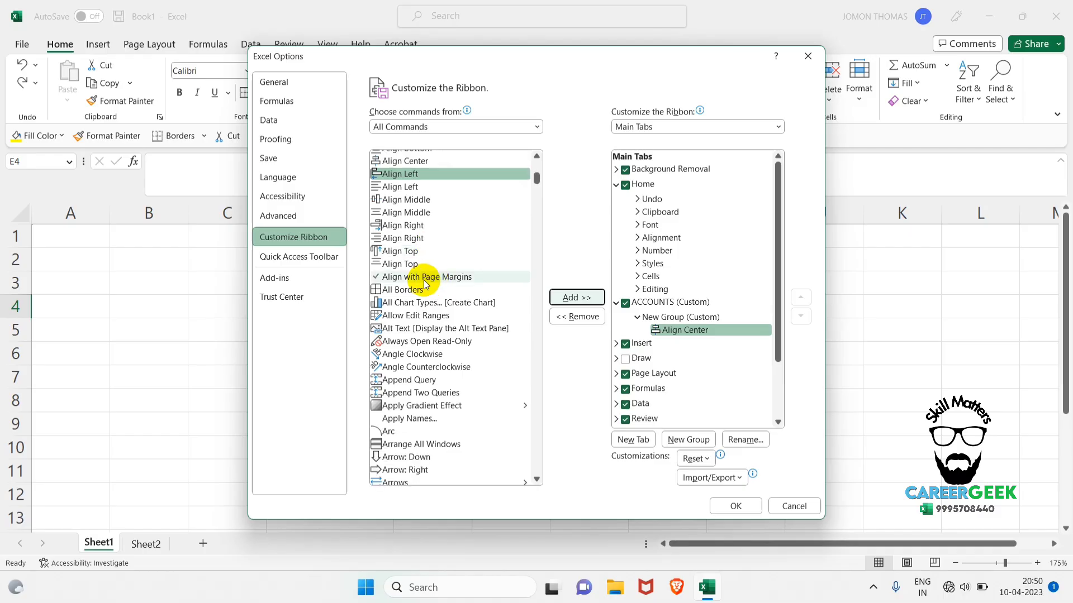
pyautogui.click(400, 290)
pyautogui.click(576, 293)
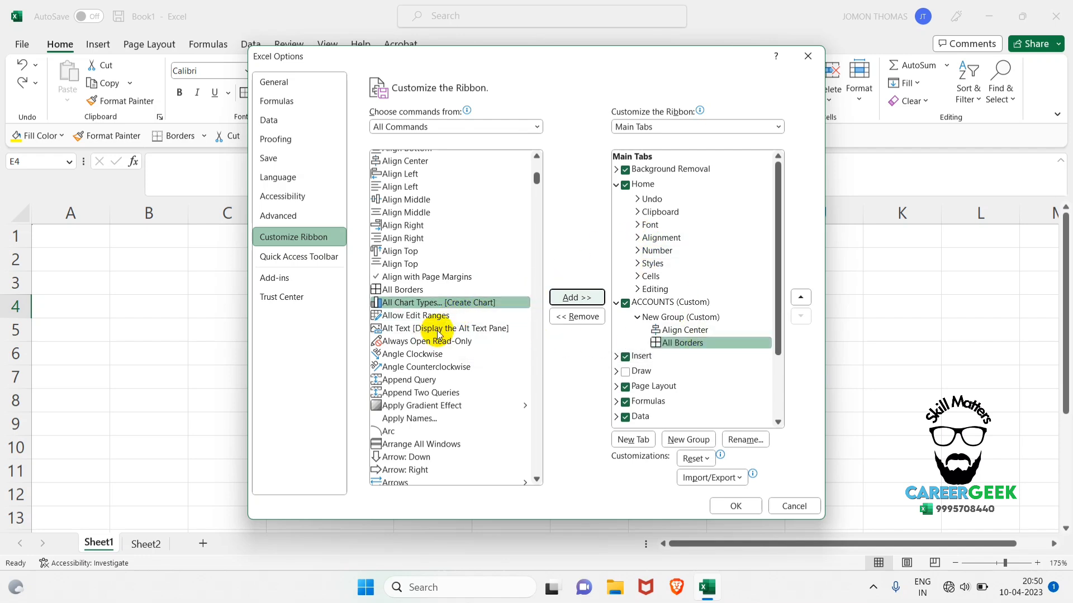
# Add the AutoFit Row Height command to the custom group under ACCOUNTS.
pyautogui.scroll(-2, 433, 336)
pyautogui.scroll(-6, 427, 352)
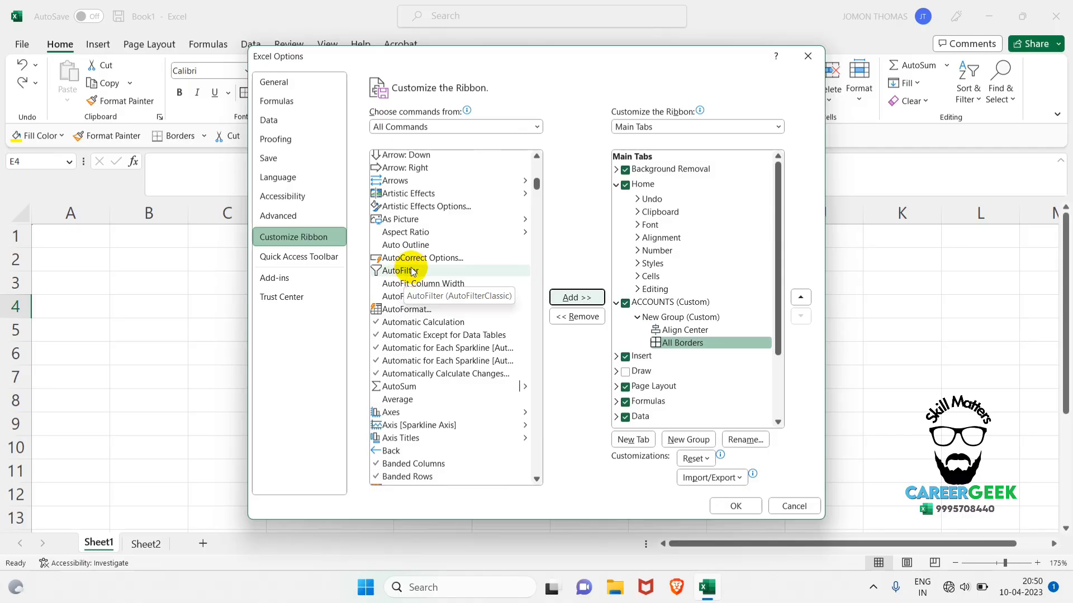
pyautogui.scroll(-2, 415, 269)
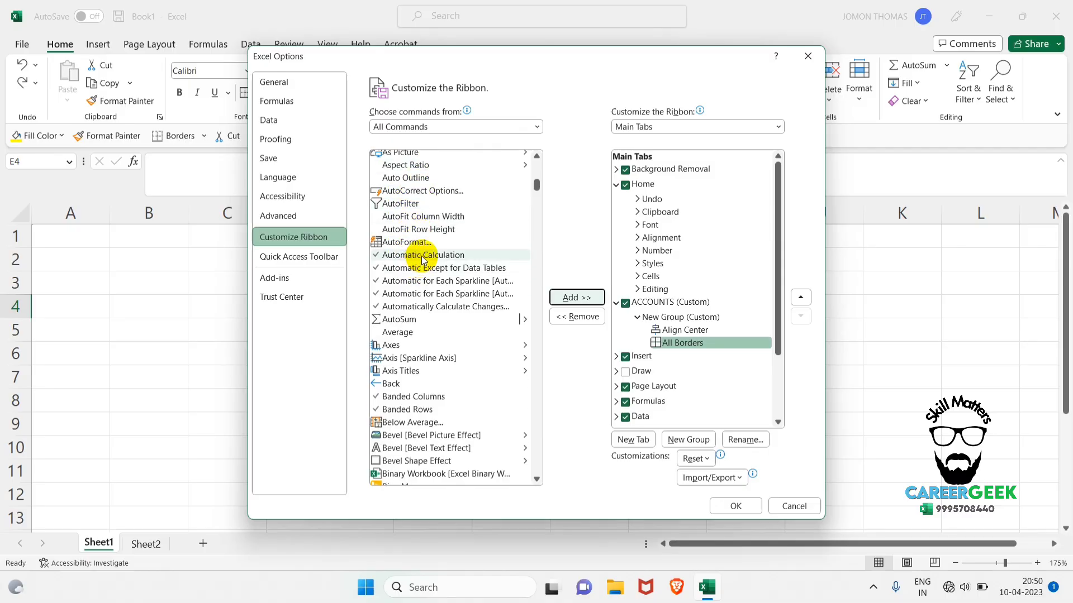
pyautogui.scroll(-1, 427, 248)
pyautogui.click(444, 230)
pyautogui.click(575, 297)
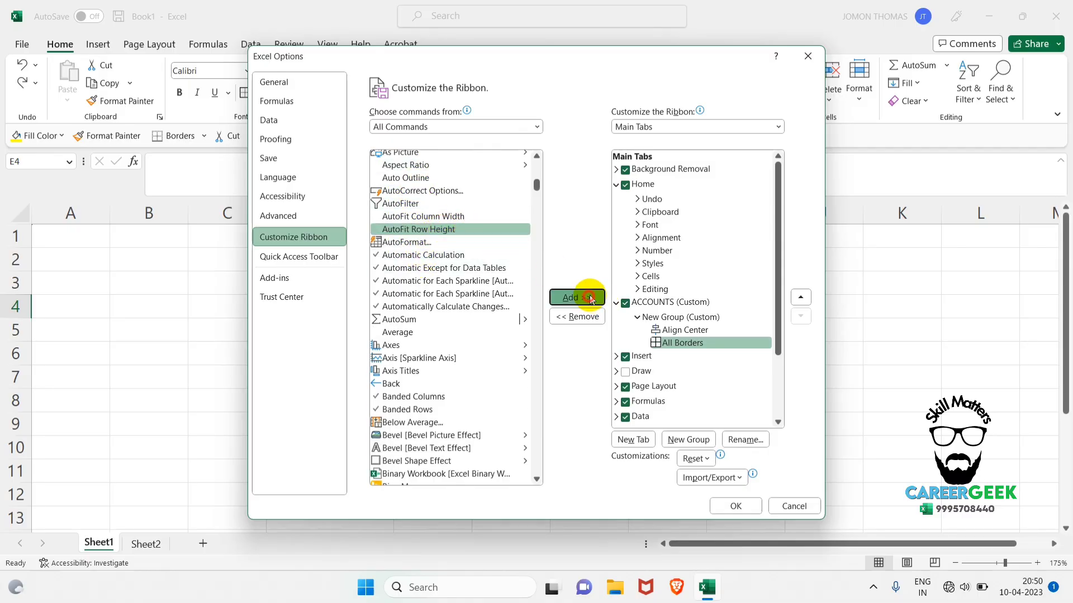
# Add the Calculator command to the custom group under ACCOUNTS.
pyautogui.scroll(-6, 436, 339)
pyautogui.scroll(-7, 437, 340)
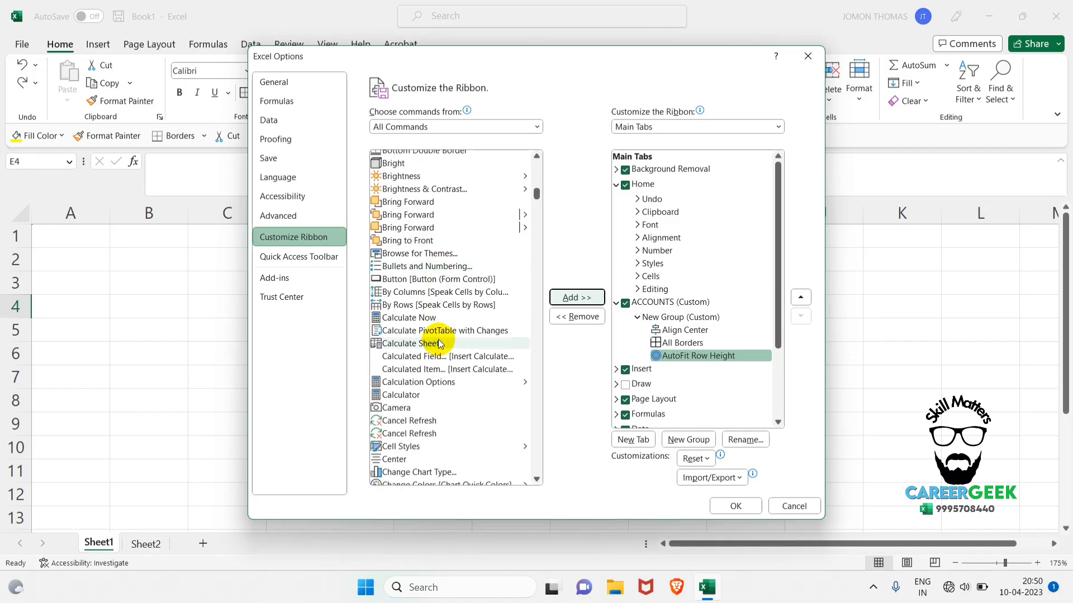
pyautogui.click(416, 397)
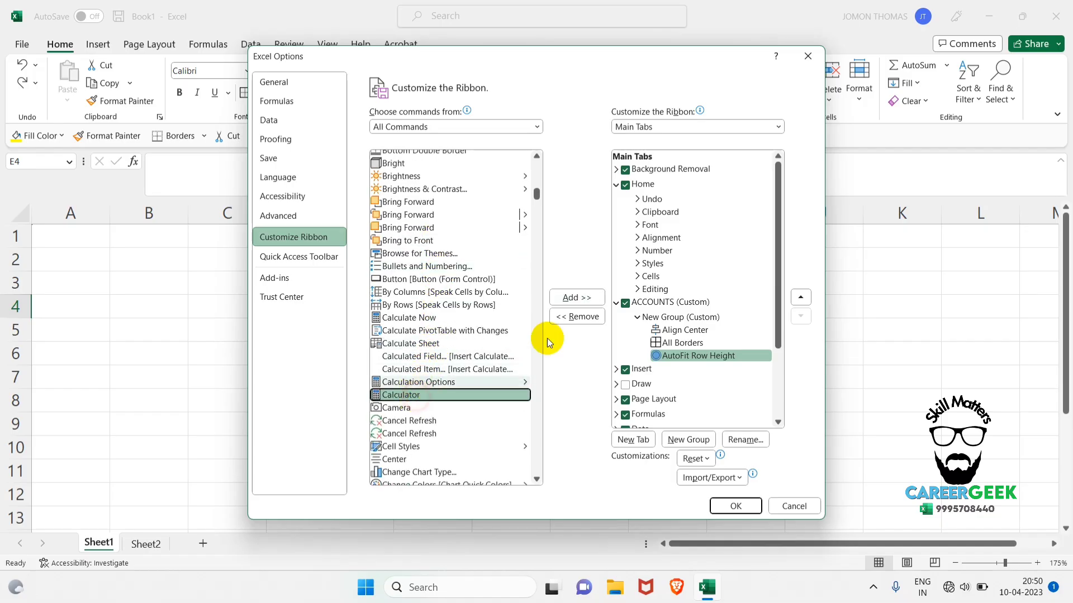
pyautogui.click(577, 298)
# Switch the command source to Popular Commands and add Copy to the custom group under ACCOUNTS.
pyautogui.scroll(-6, 439, 230)
pyautogui.scroll(-4, 402, 313)
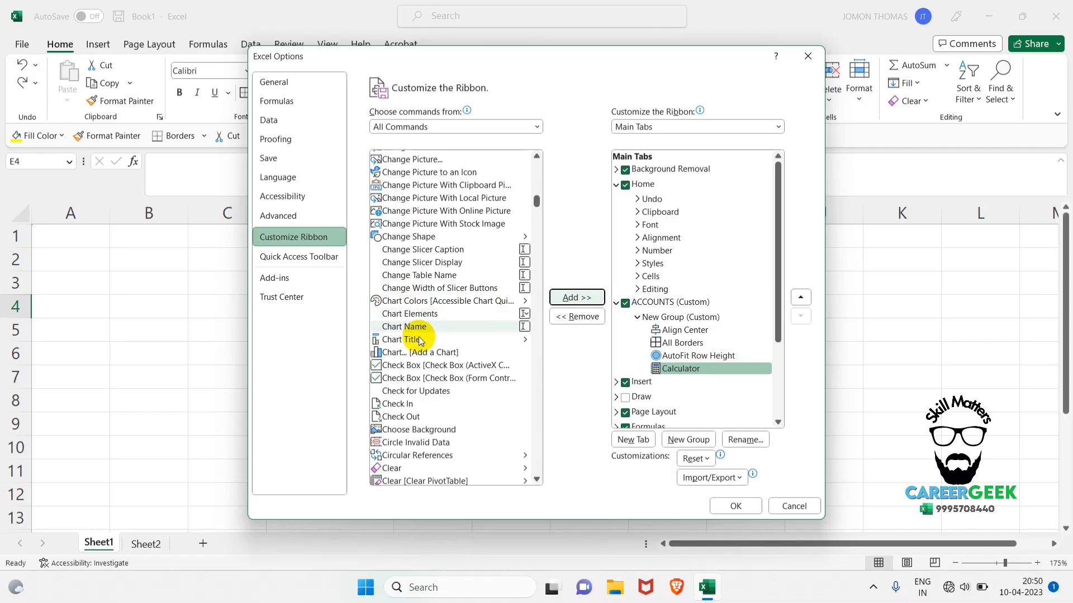
pyautogui.scroll(-6, 431, 436)
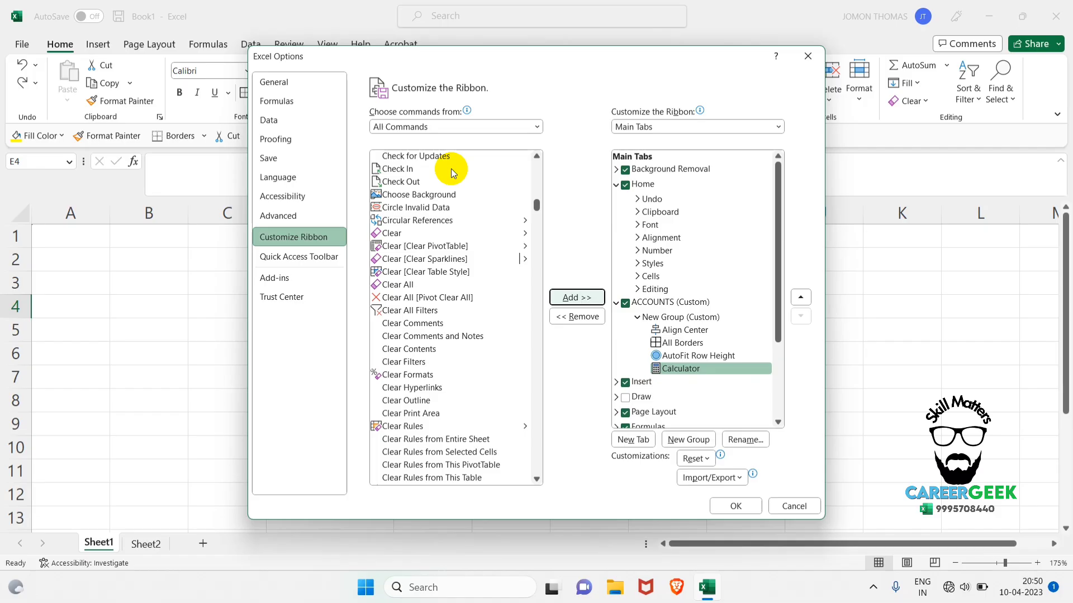
pyautogui.click(457, 131)
pyautogui.click(431, 141)
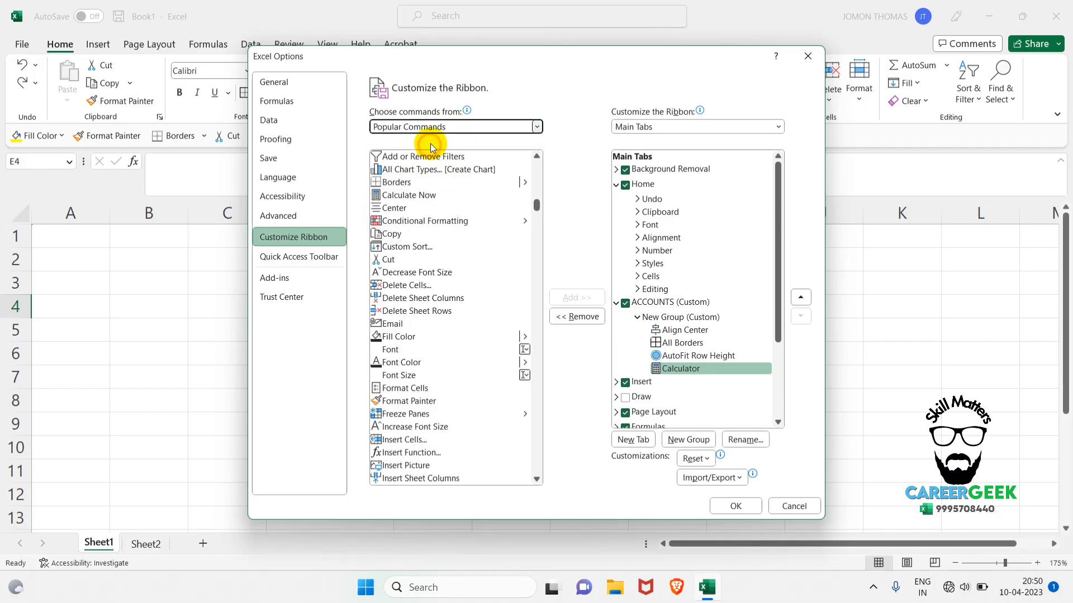
pyautogui.click(416, 234)
pyautogui.click(570, 297)
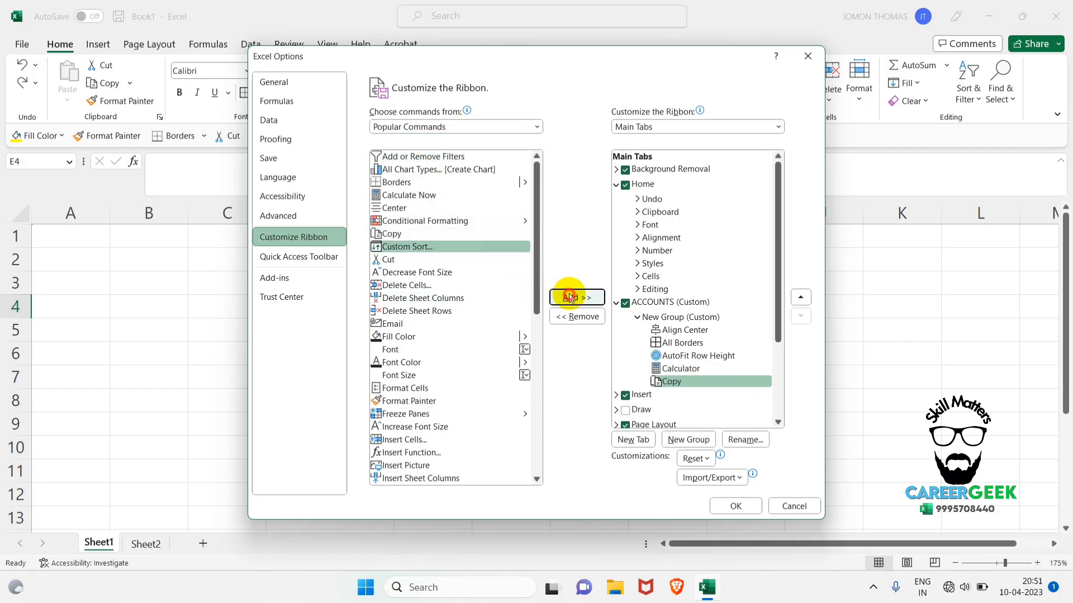
# Add the Freeze Panes and Format Painter commands to the custom group under ACCOUNTS.
pyautogui.scroll(-3, 418, 268)
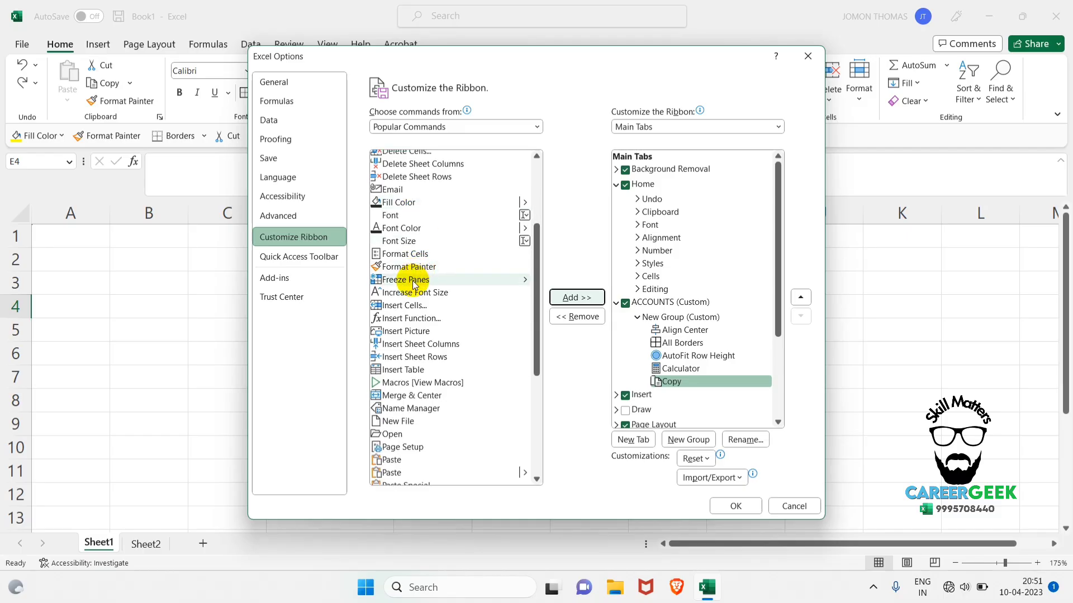
pyautogui.click(414, 281)
pyautogui.click(572, 299)
pyautogui.click(440, 267)
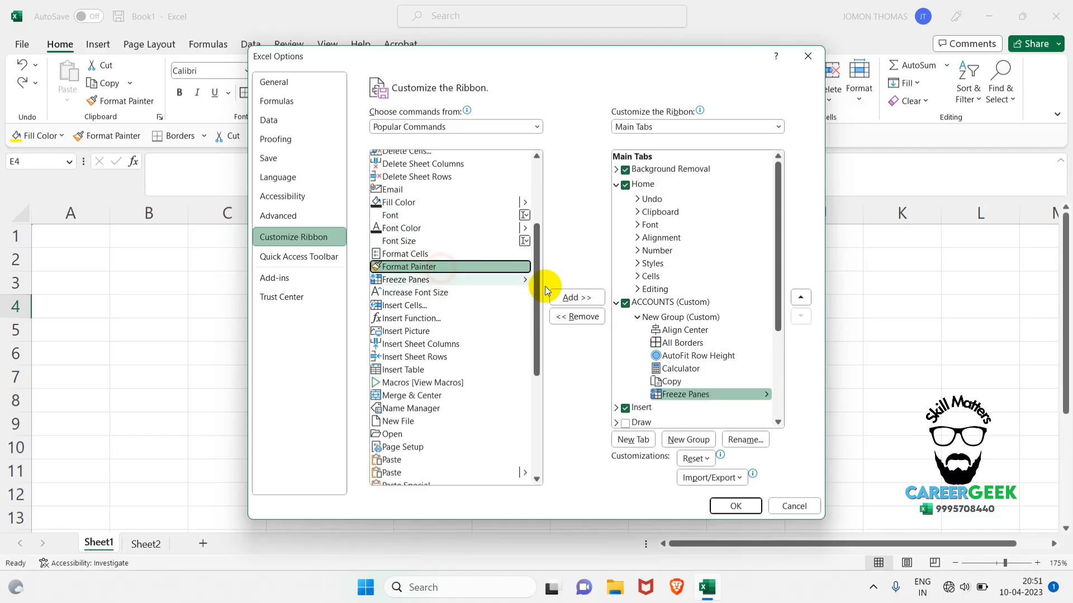
pyautogui.click(556, 297)
# Add the Paste command to the custom group under ACCOUNTS and apply the ribbon customization.
pyautogui.click(427, 395)
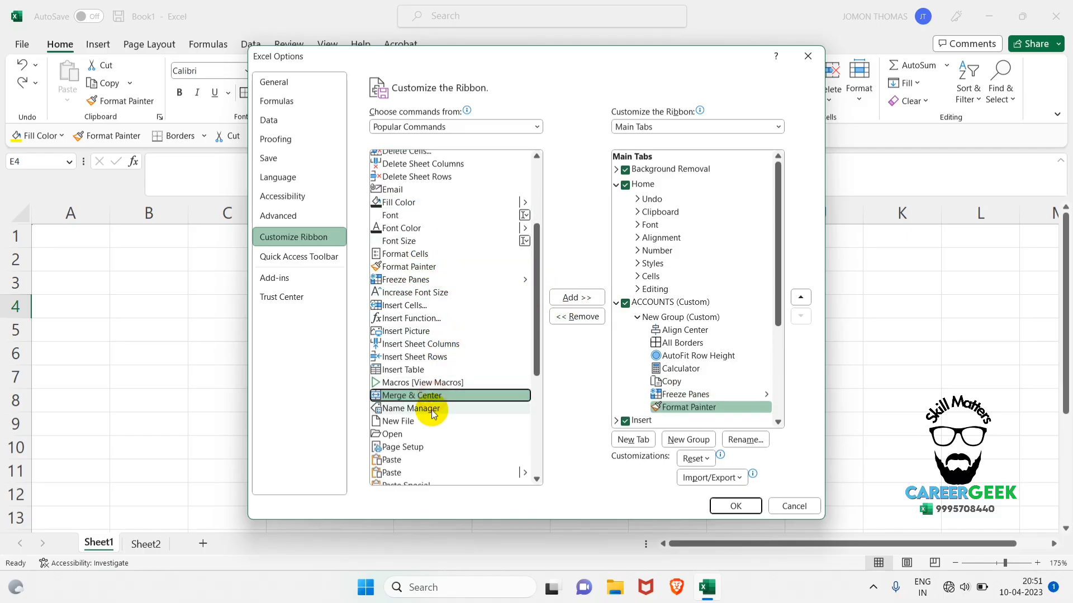
pyautogui.click(431, 409)
pyautogui.scroll(-4, 430, 375)
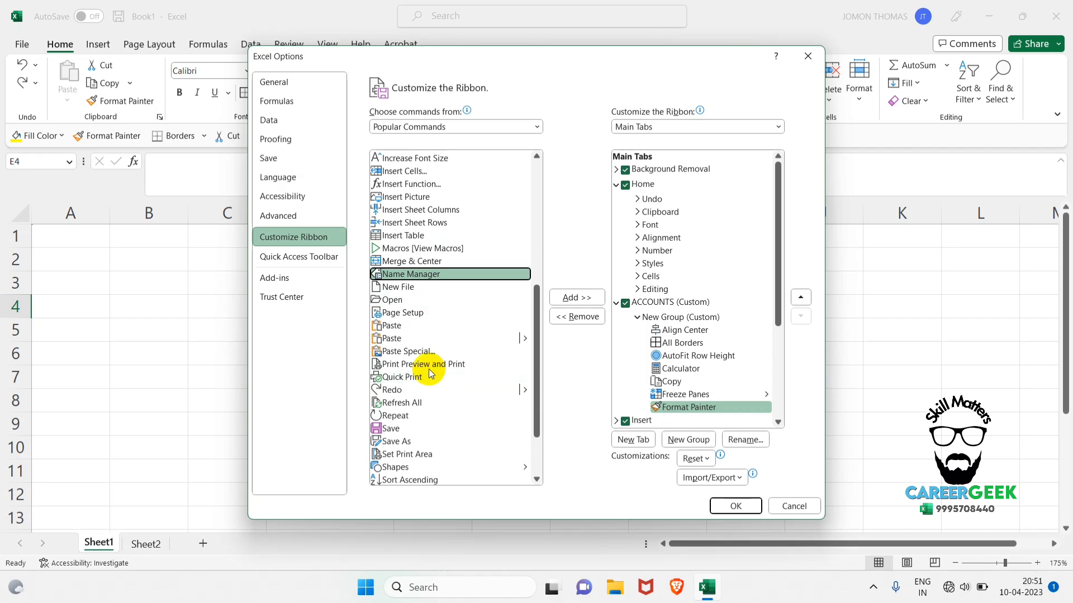
pyautogui.click(407, 336)
pyautogui.click(592, 297)
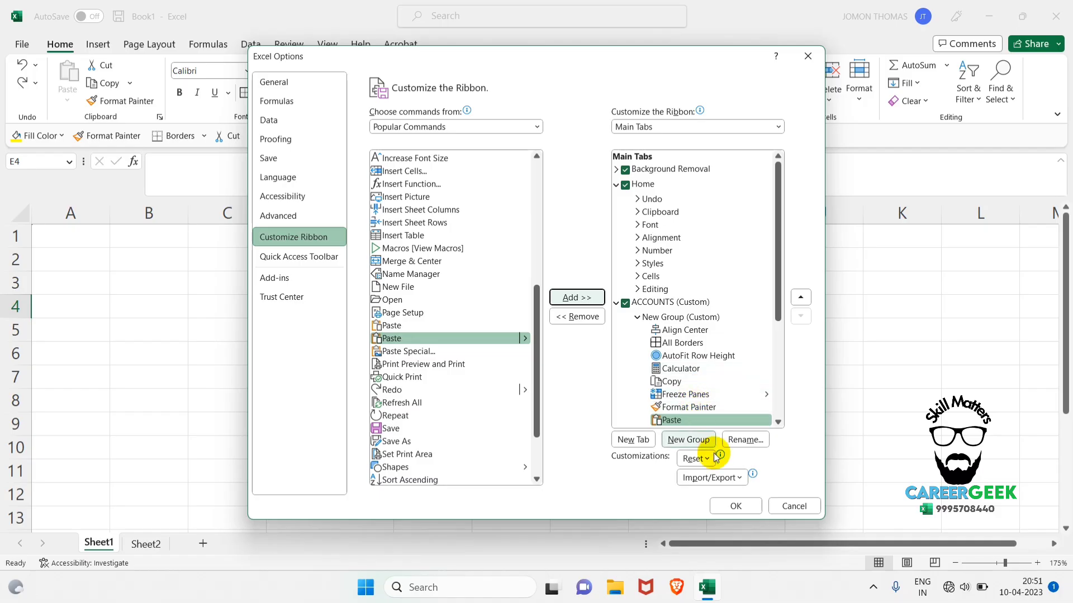
pyautogui.click(736, 505)
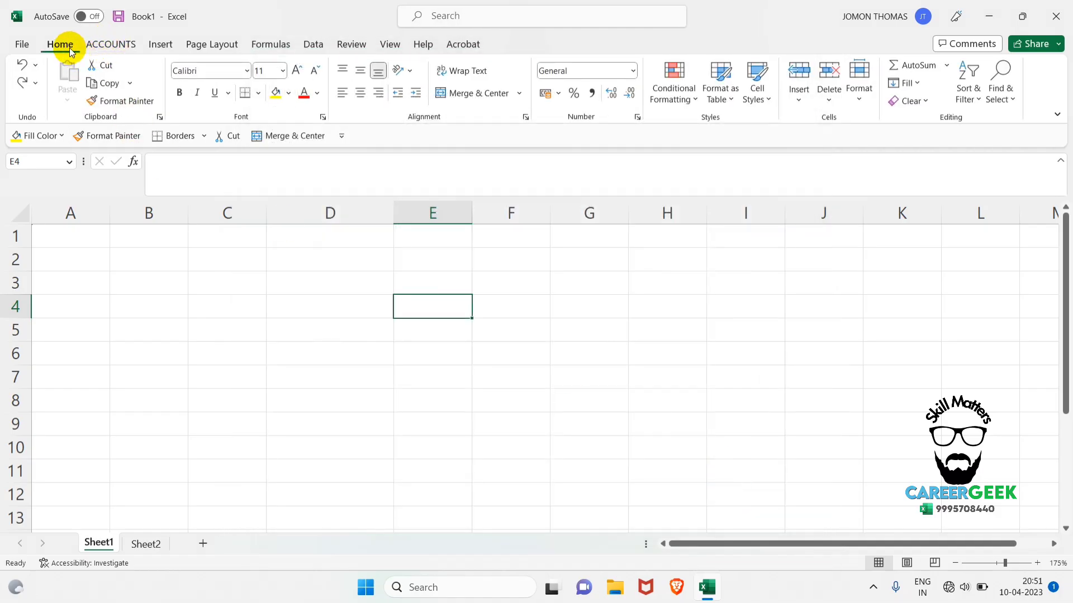
# Look at the commands on the ACCOUNTS ribbon, compare the Insert and Data ribbons, and return to ACCOUNTS.
pyautogui.click(109, 44)
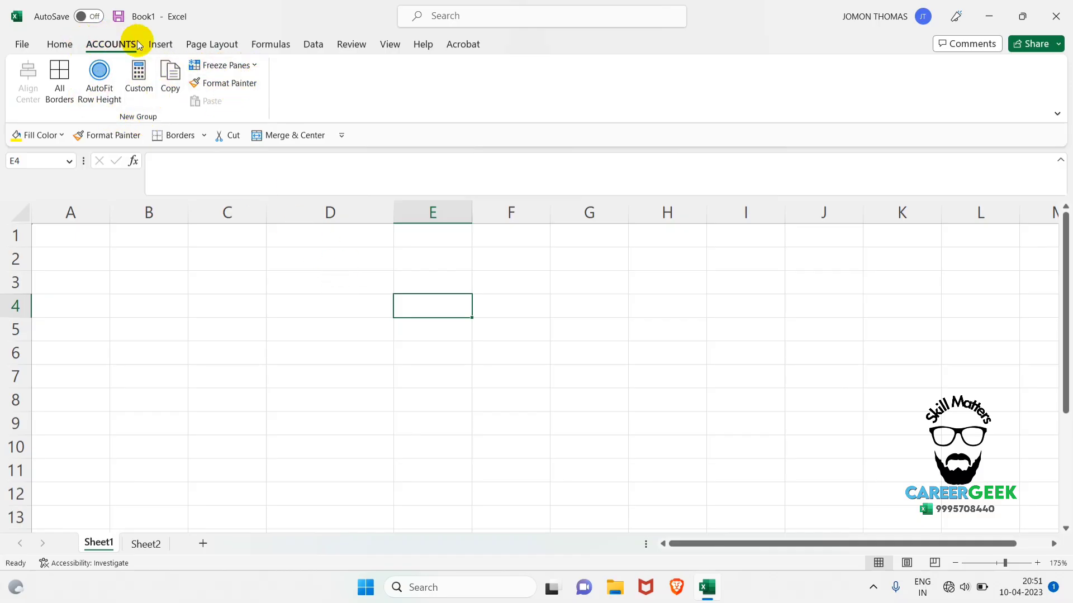
pyautogui.click(168, 45)
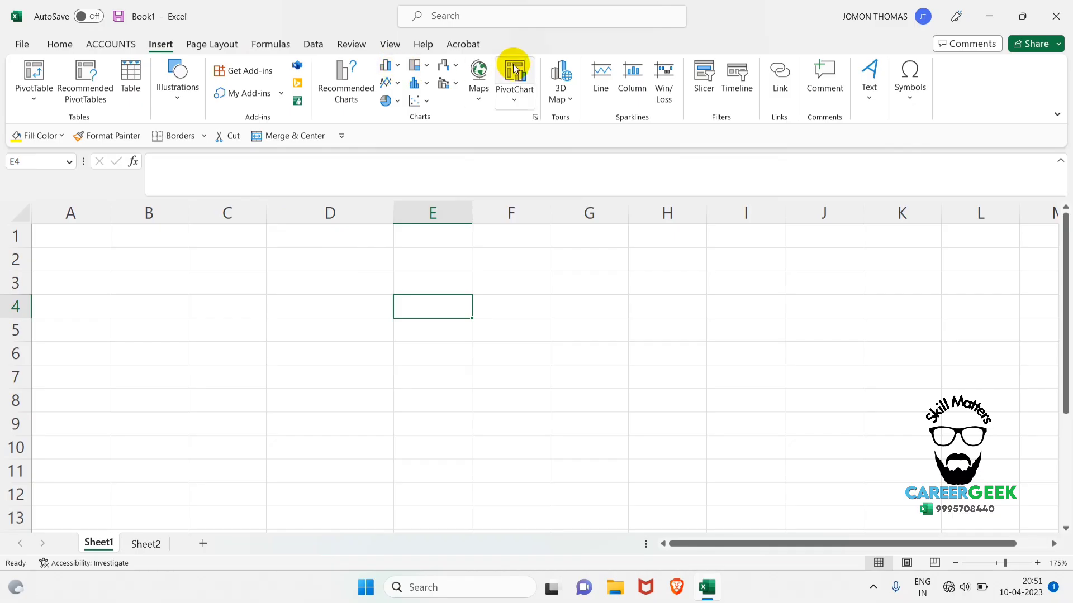
pyautogui.click(316, 45)
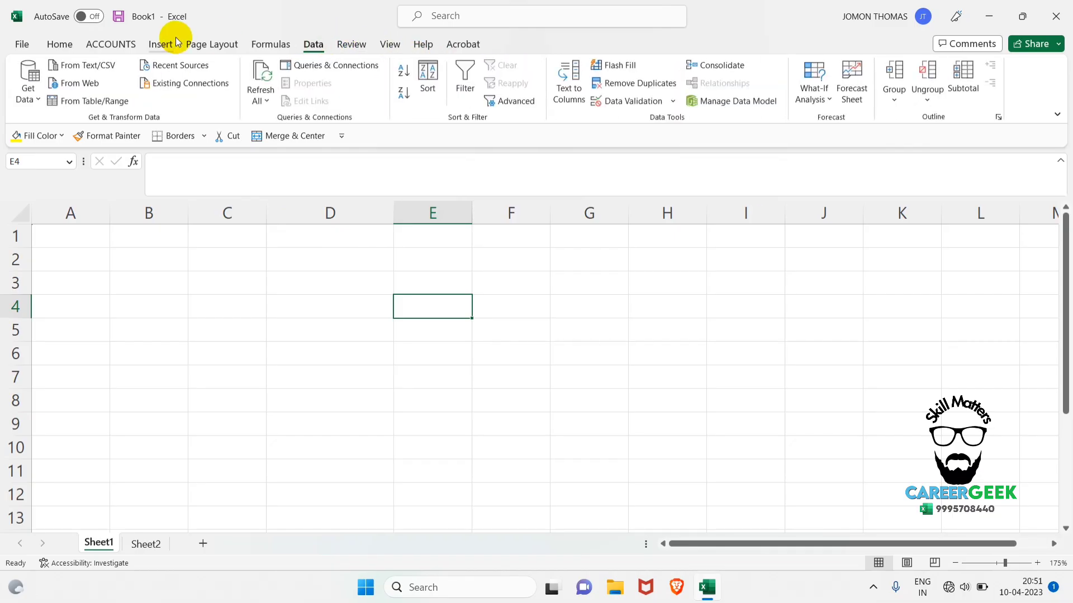
pyautogui.click(119, 45)
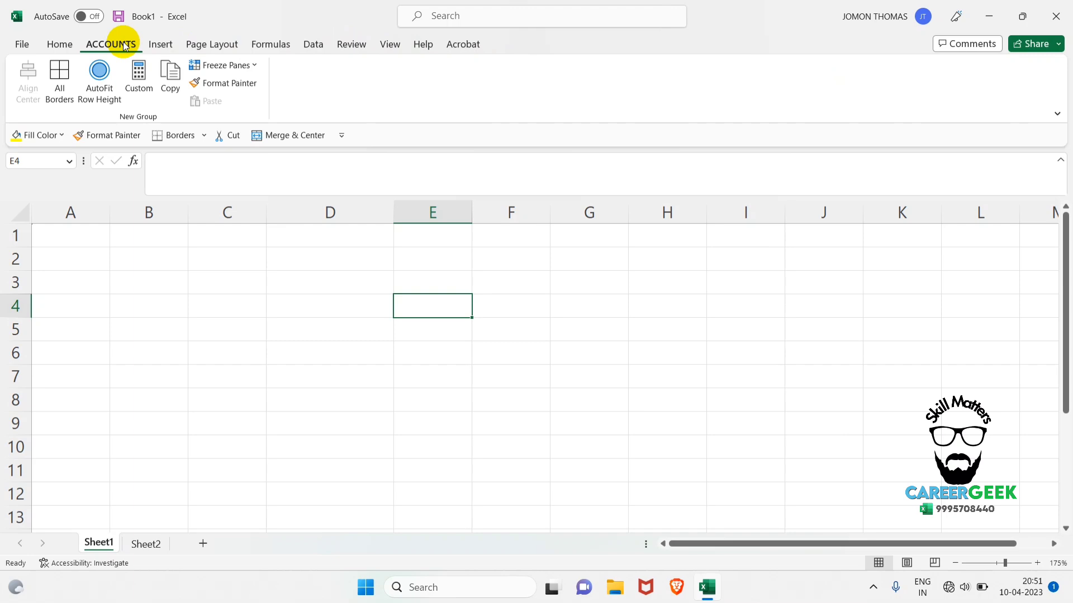
# Add the Cut command from Popular Commands to the custom group under the ACCOUNTS ribbon tab.
pyautogui.click(24, 45)
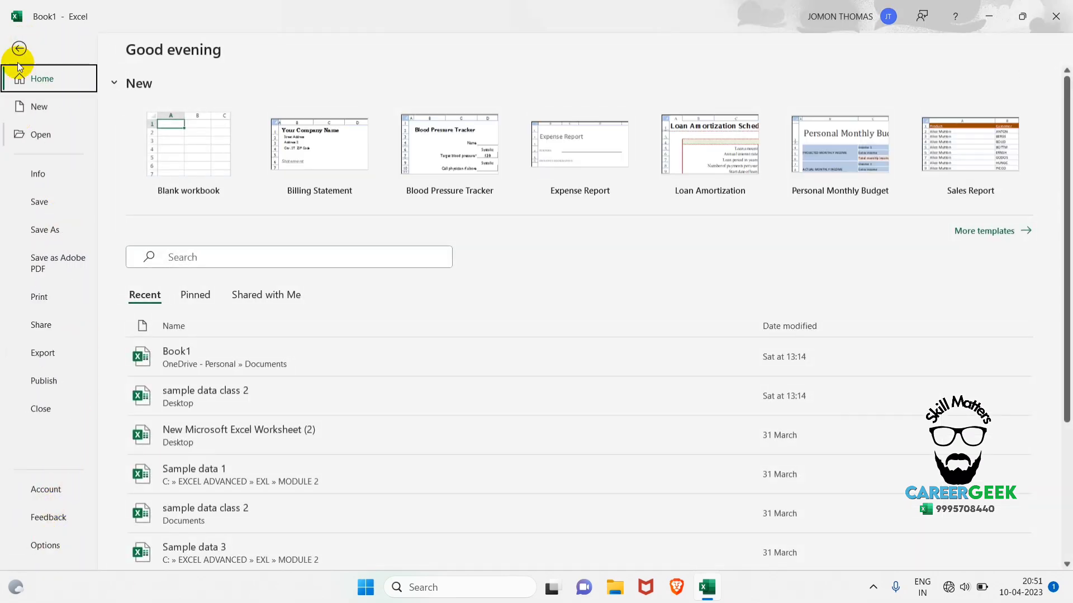
pyautogui.click(53, 545)
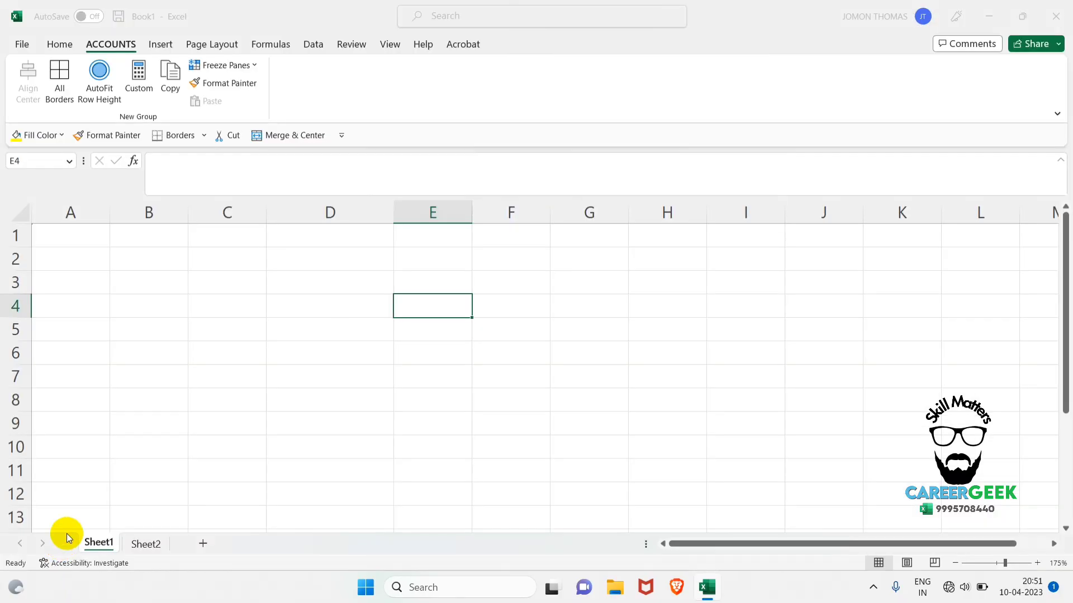
pyautogui.click(283, 240)
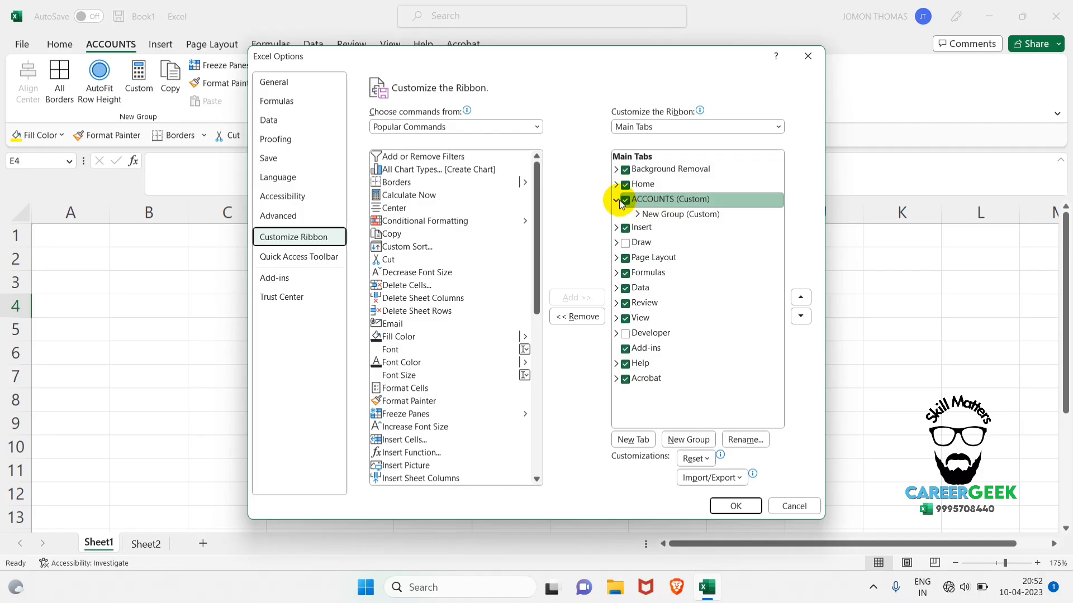
pyautogui.click(682, 215)
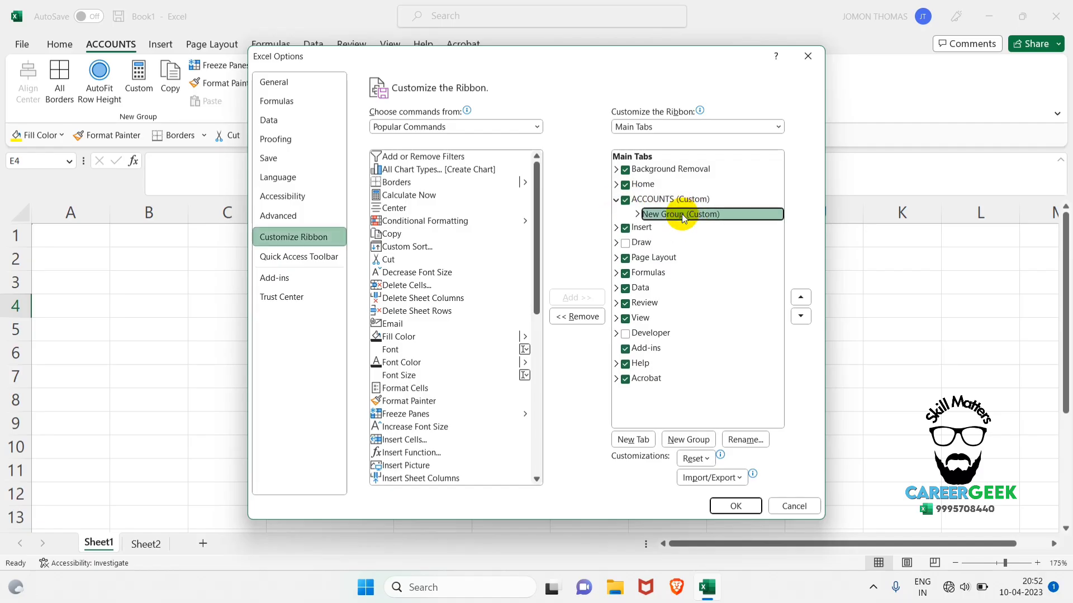
pyautogui.click(639, 214)
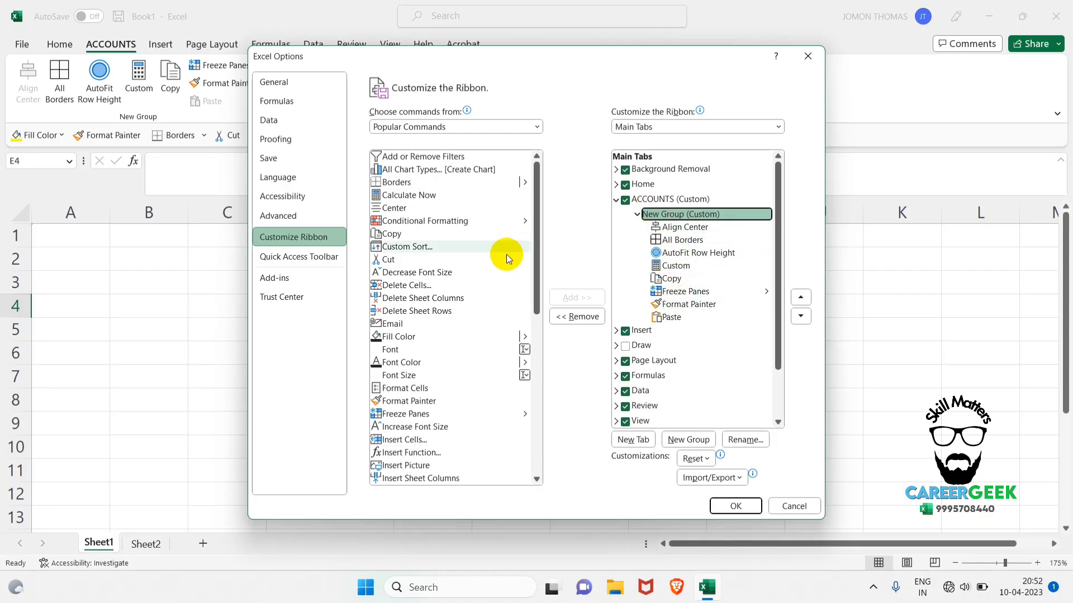
pyautogui.click(483, 259)
pyautogui.click(576, 298)
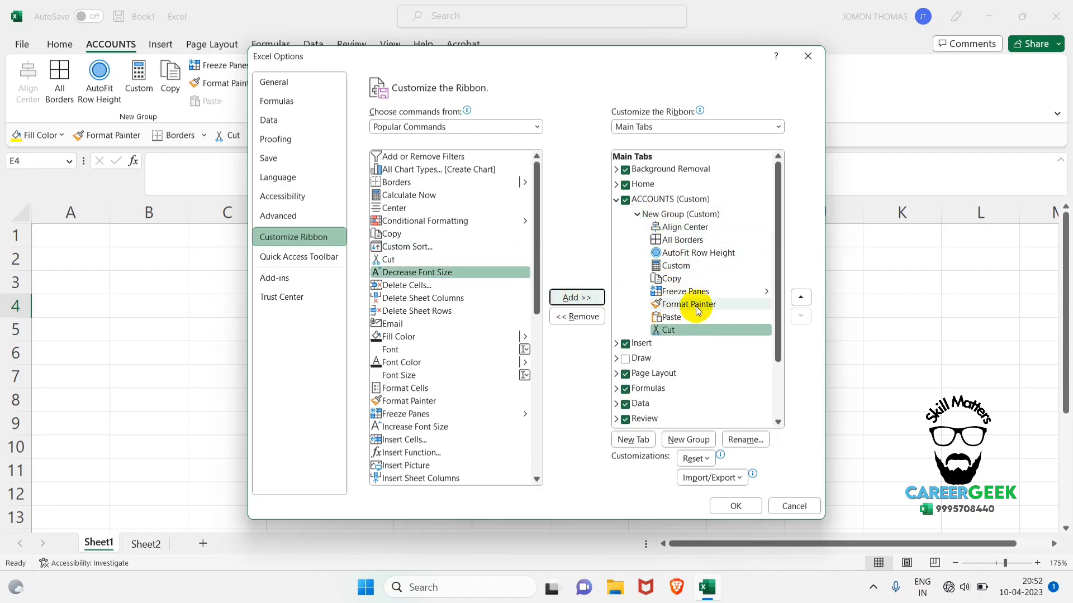
# Move the ACCOUNTS ribbon tab to just after Insert and apply the ribbon customization.
pyautogui.click(616, 200)
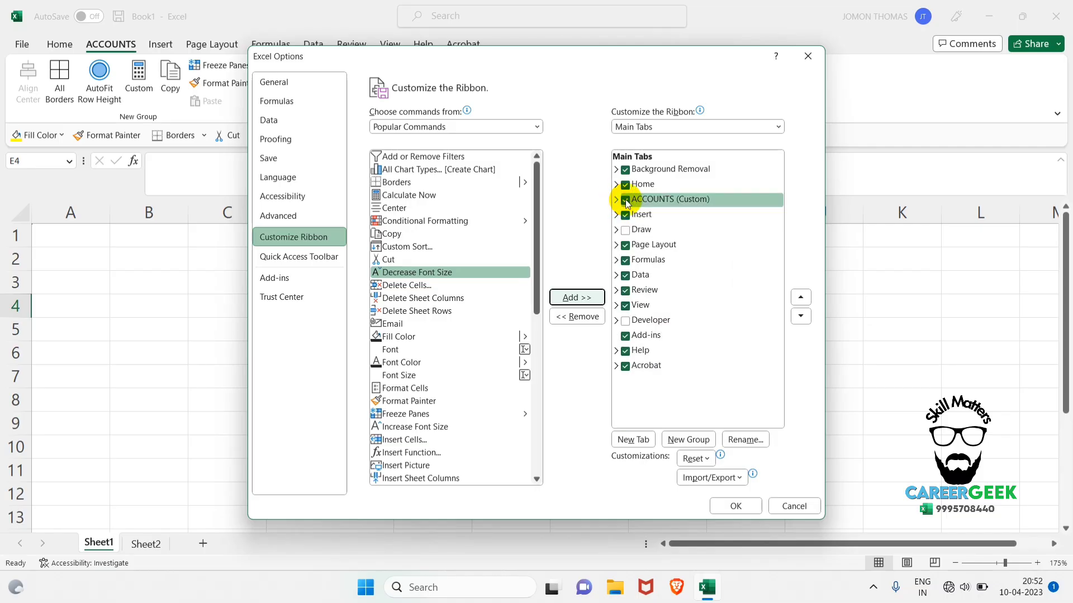
pyautogui.click(621, 202)
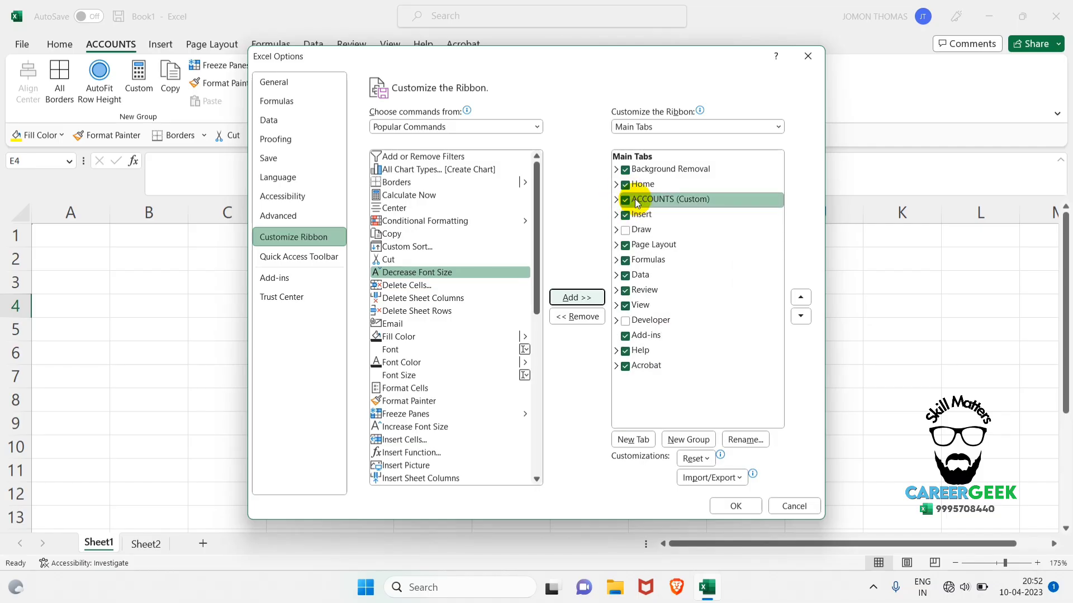
pyautogui.moveTo(637, 199)
pyautogui.mouseDown()
pyautogui.moveTo(656, 290)
pyautogui.moveTo(656, 229)
pyautogui.mouseUp()
pyautogui.click(735, 505)
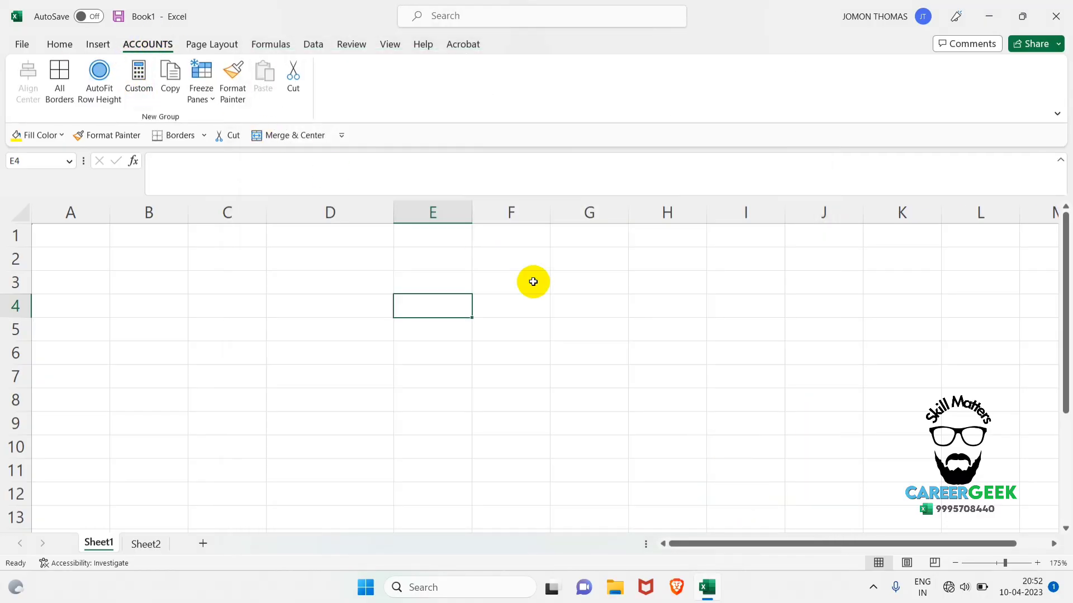
pyautogui.click(557, 282)
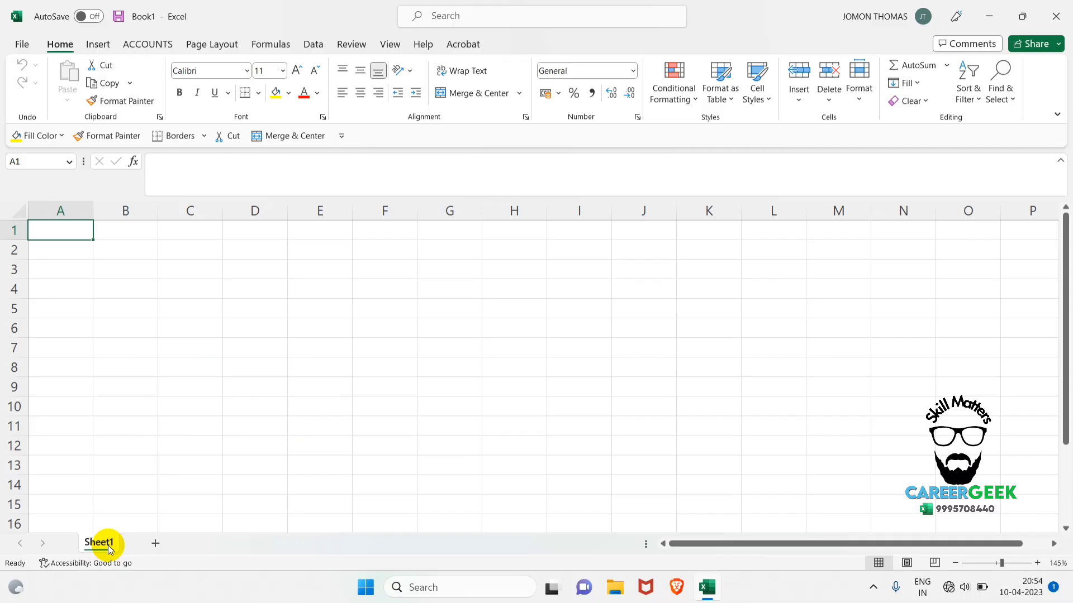
# Add a new worksheet after Sheet1, and insert six more worksheets between Sheet1 and the added one.
pyautogui.click(157, 543)
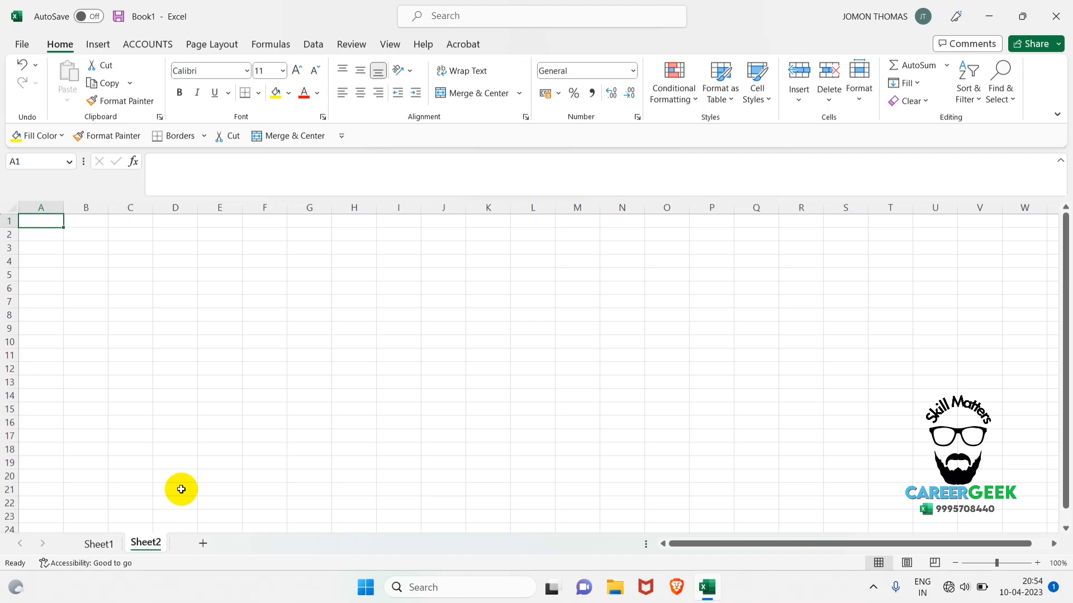
pyautogui.keyDown('ctrl'); pyautogui.scroll(2, 181, 489); pyautogui.keyUp('ctrl')
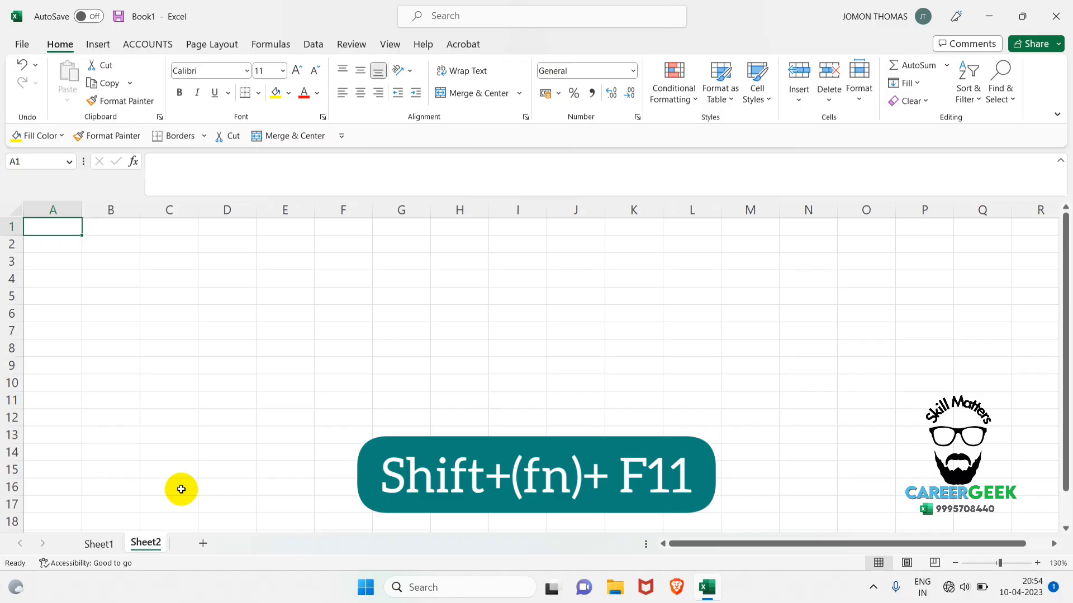
pyautogui.hotkey('shift', 'F11')
pyautogui.hotkey('shift', 'F11')
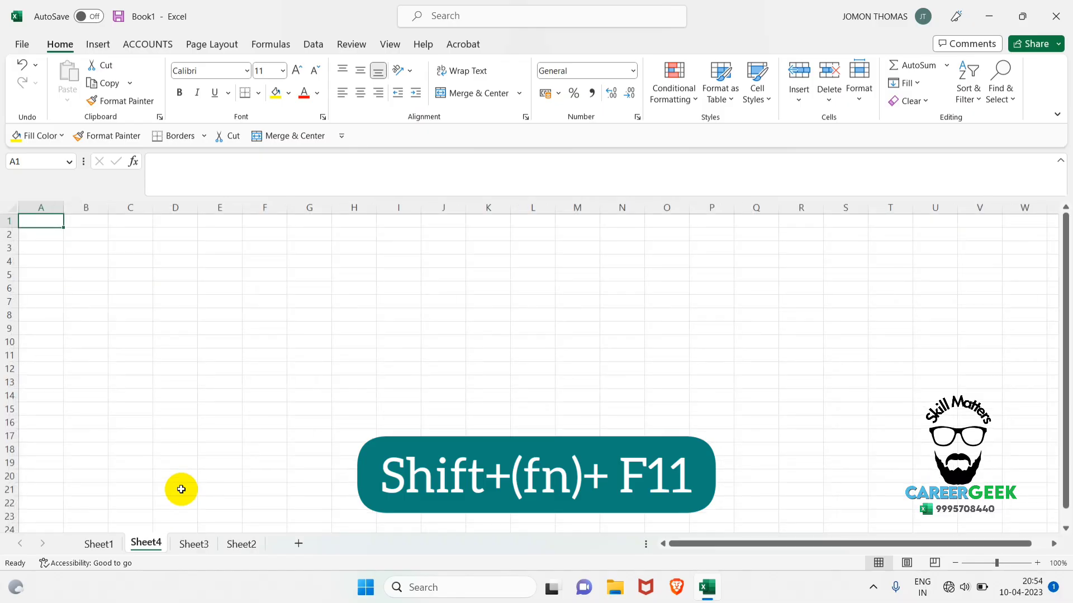
pyautogui.hotkey('shift', 'F11')
pyautogui.hotkey('shift', 'F11')
pyautogui.hotkey('shift', 'F11')
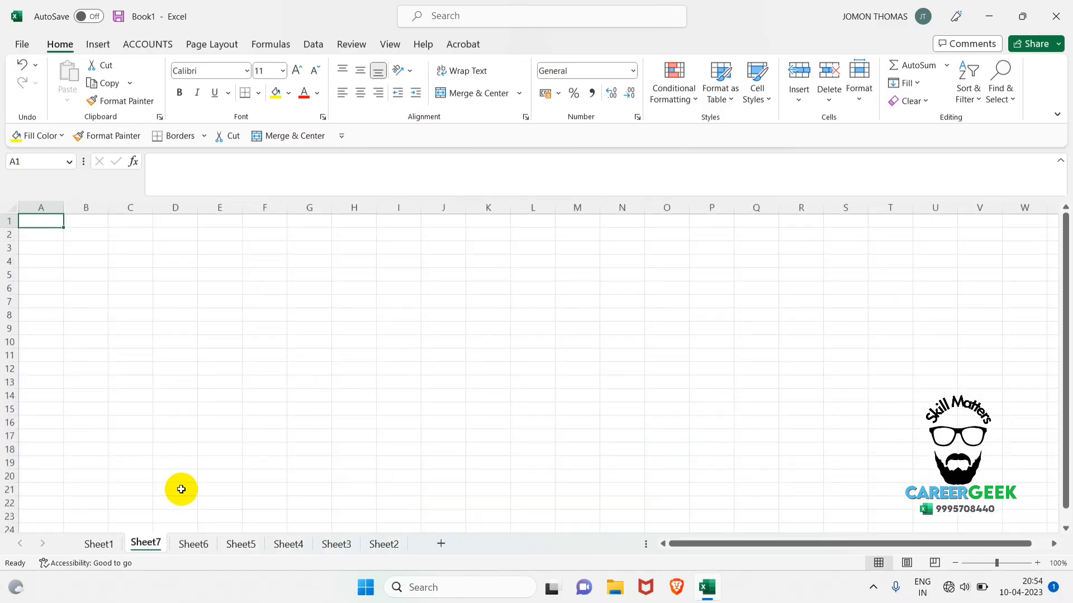
pyautogui.hotkey('shift', 'F11')
# Delete Sheet8 and rearrange the remaining worksheets in ascending order from Sheet1 to Sheet7.
pyautogui.rightClick(147, 544)
pyautogui.click(202, 371)
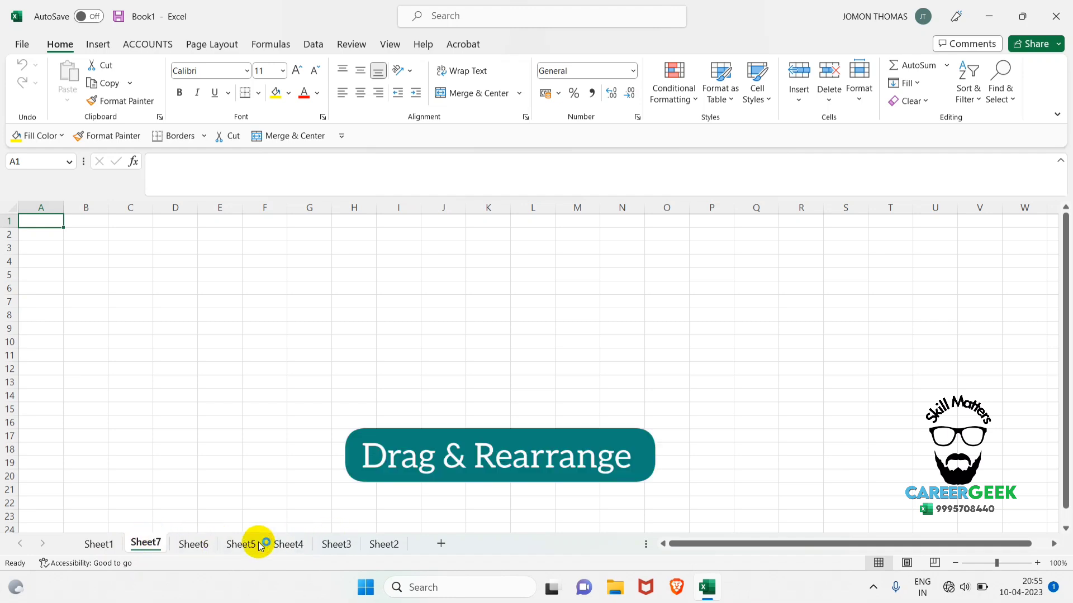
pyautogui.moveTo(384, 545)
pyautogui.mouseDown()
pyautogui.moveTo(371, 513)
pyautogui.moveTo(271, 424)
pyautogui.moveTo(140, 491)
pyautogui.moveTo(133, 540)
pyautogui.mouseUp()
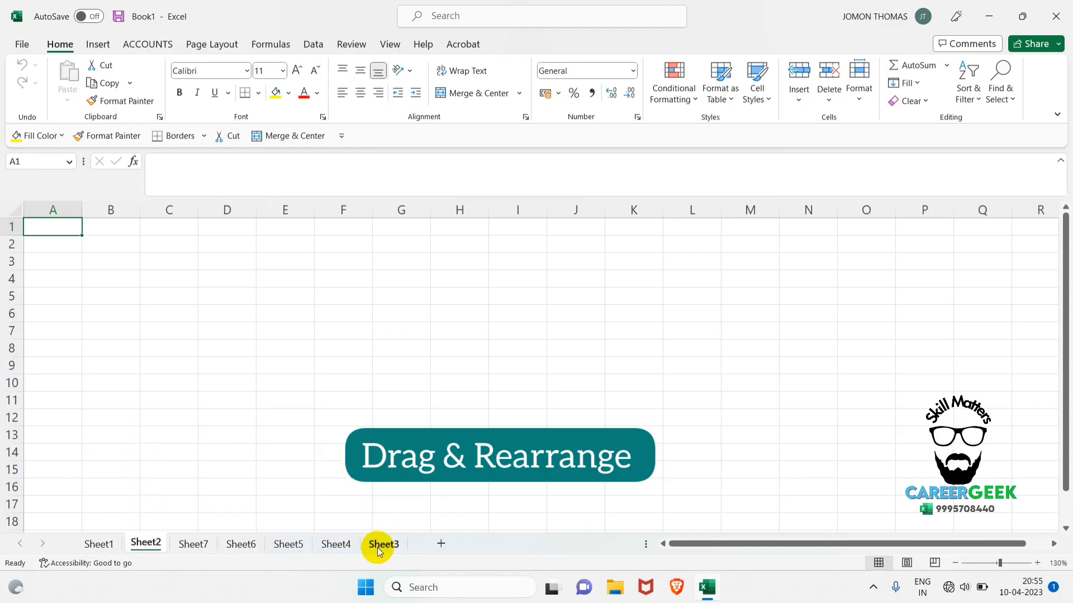
pyautogui.moveTo(377, 548); pyautogui.dragTo(202, 549)
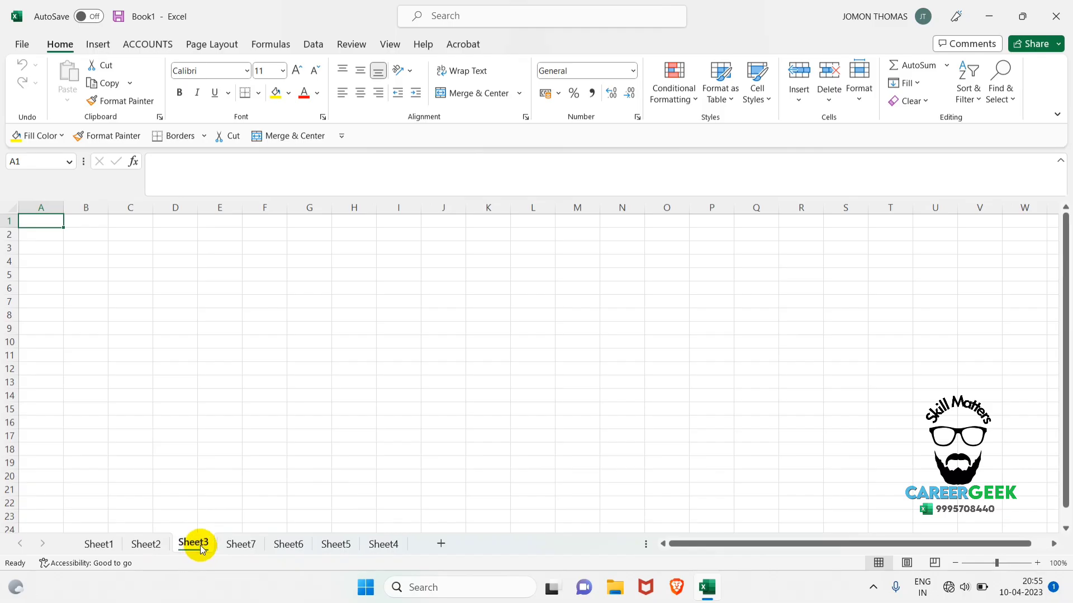
pyautogui.moveTo(383, 544)
pyautogui.mouseDown()
pyautogui.moveTo(290, 484)
pyautogui.moveTo(235, 545)
pyautogui.mouseUp()
pyautogui.moveTo(382, 545); pyautogui.dragTo(424, 533)
pyautogui.click(341, 546)
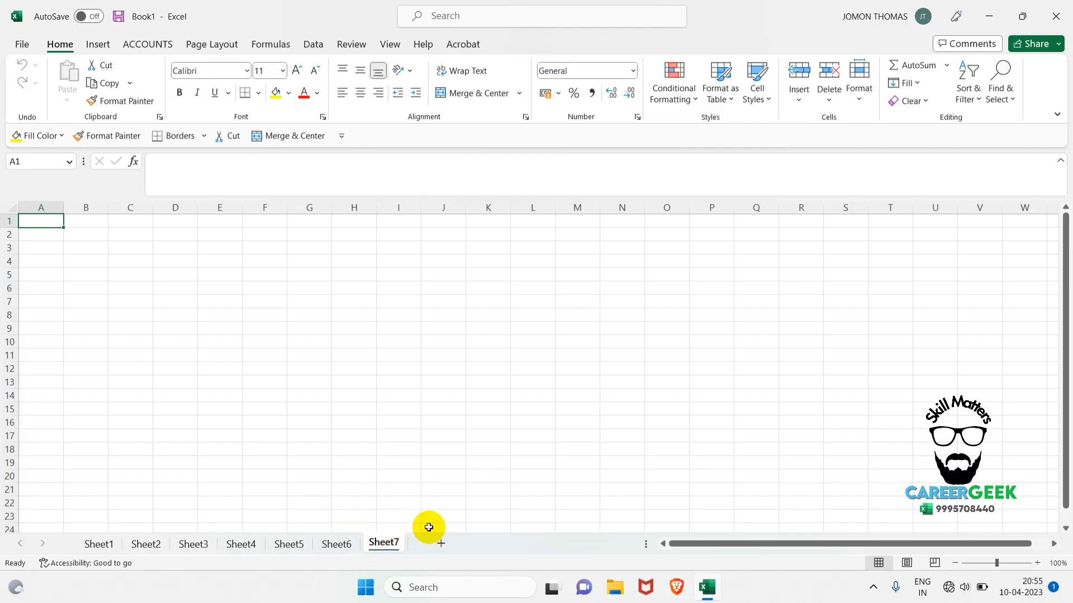
pyautogui.click(416, 495)
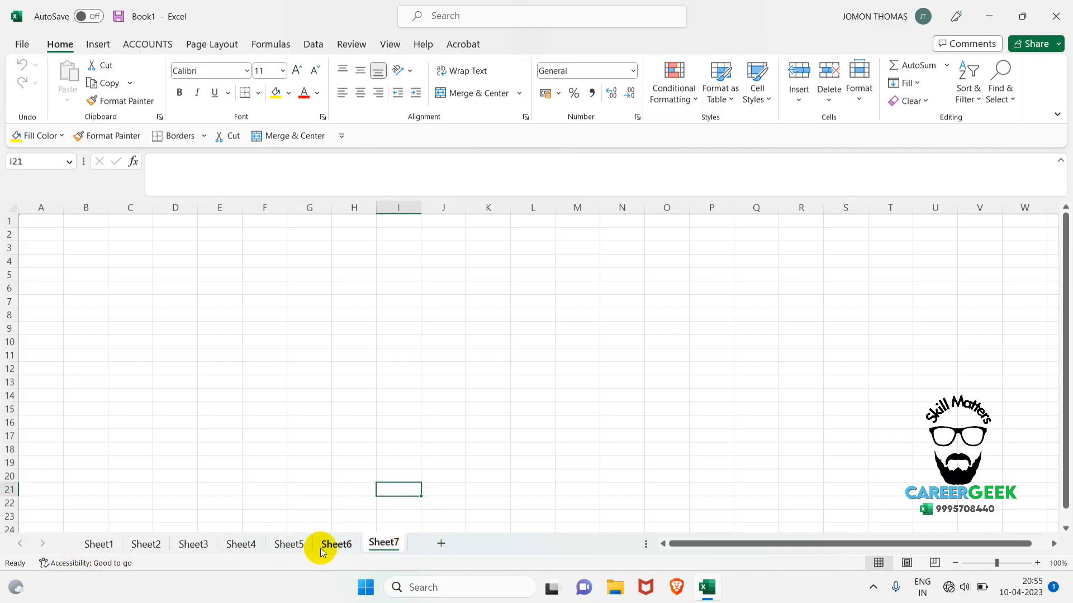
# Rename the Sheet1 worksheet as MASTER.
pyautogui.click(104, 545)
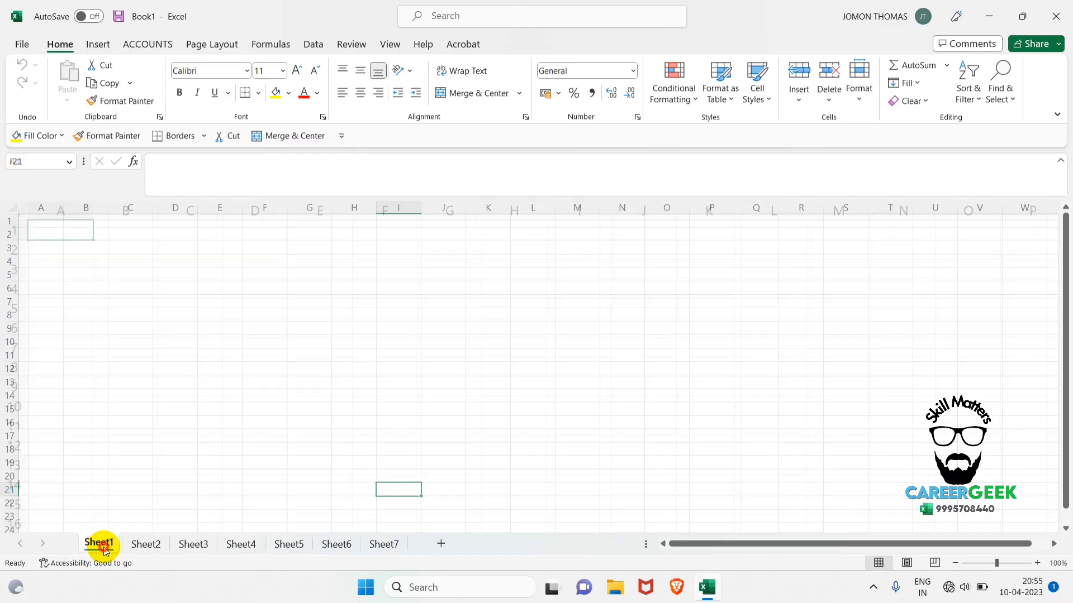
pyautogui.rightClick(104, 550)
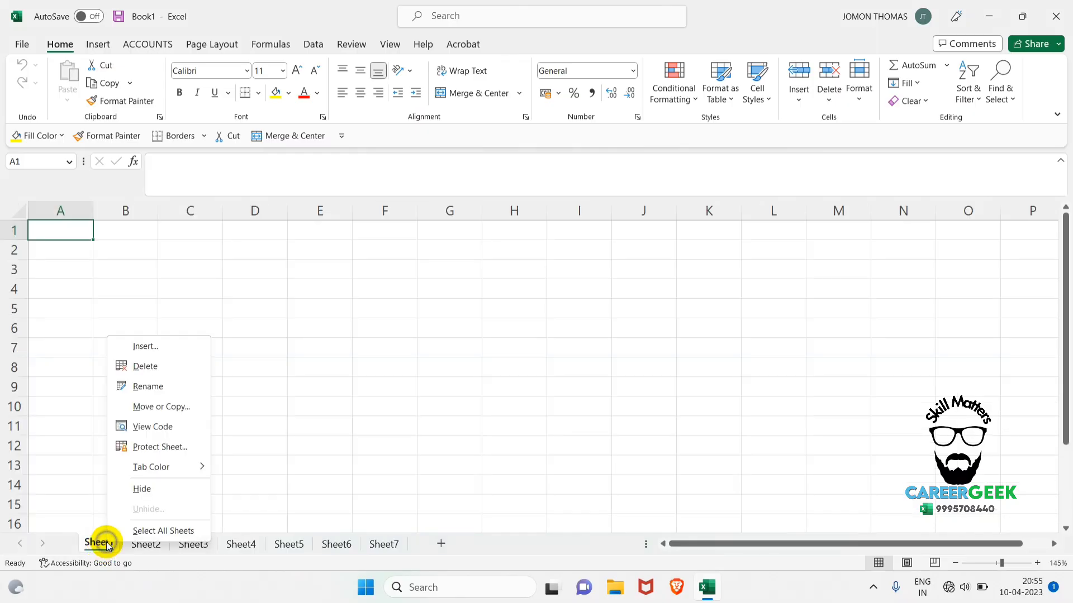
pyautogui.click(147, 387)
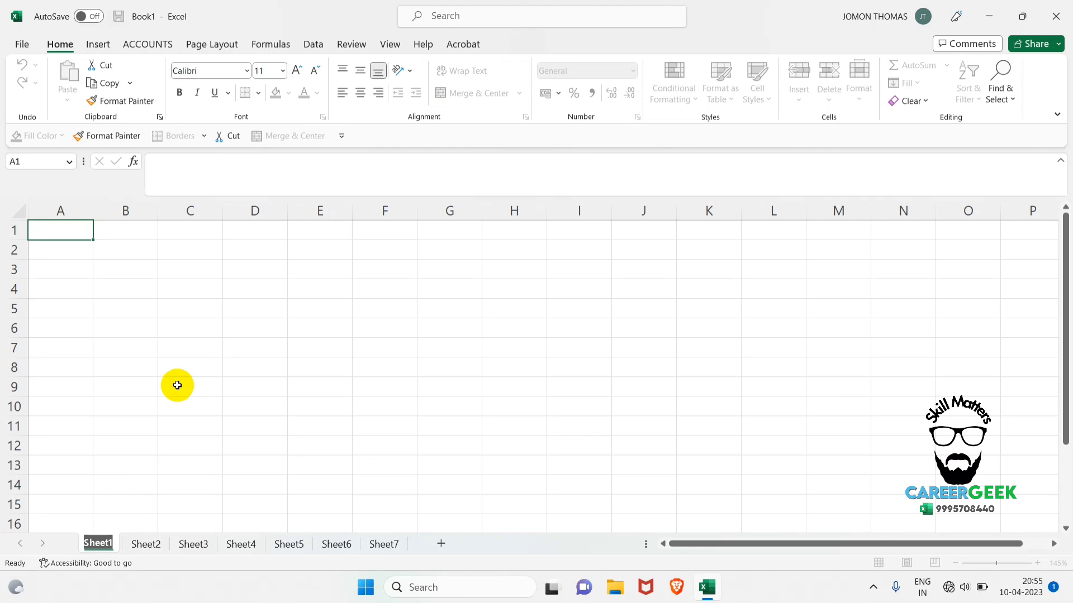
pyautogui.write('MASTER')
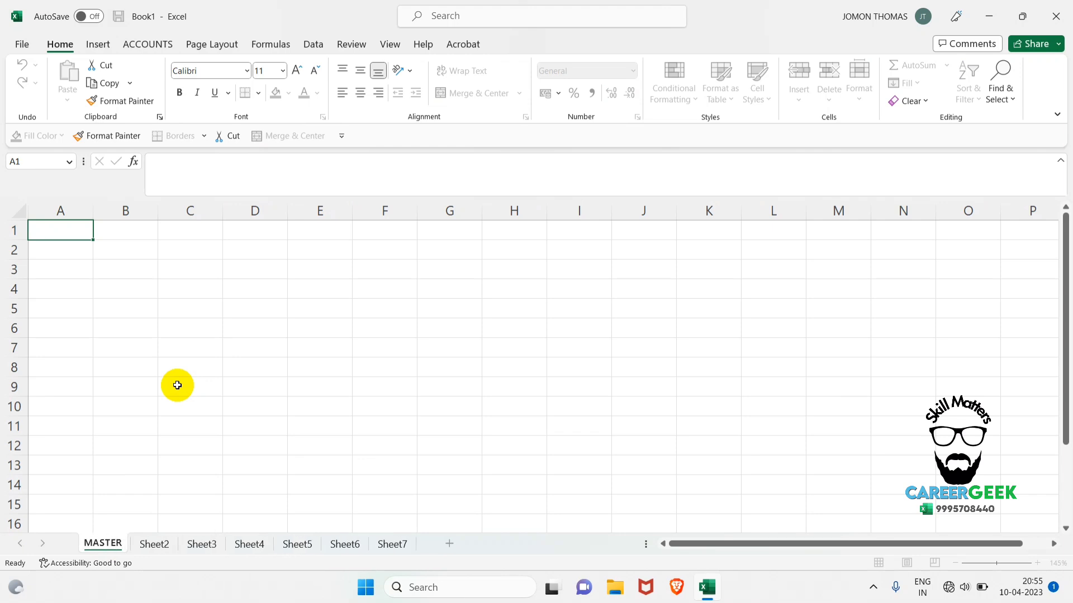
pyautogui.press('Return')
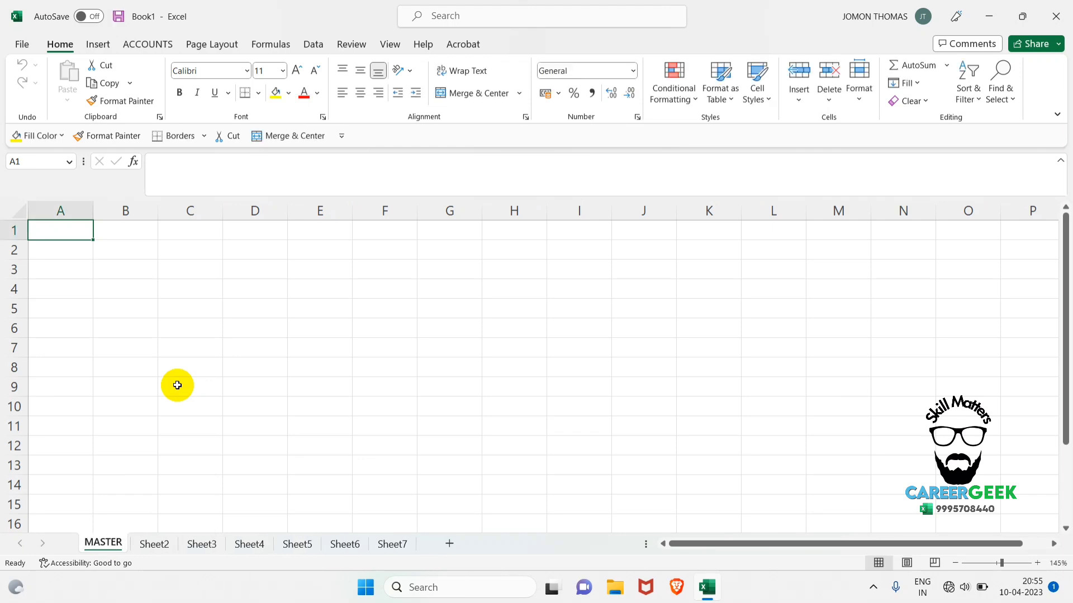
# Rename the Sheet2 worksheet as HR.
pyautogui.click(169, 545)
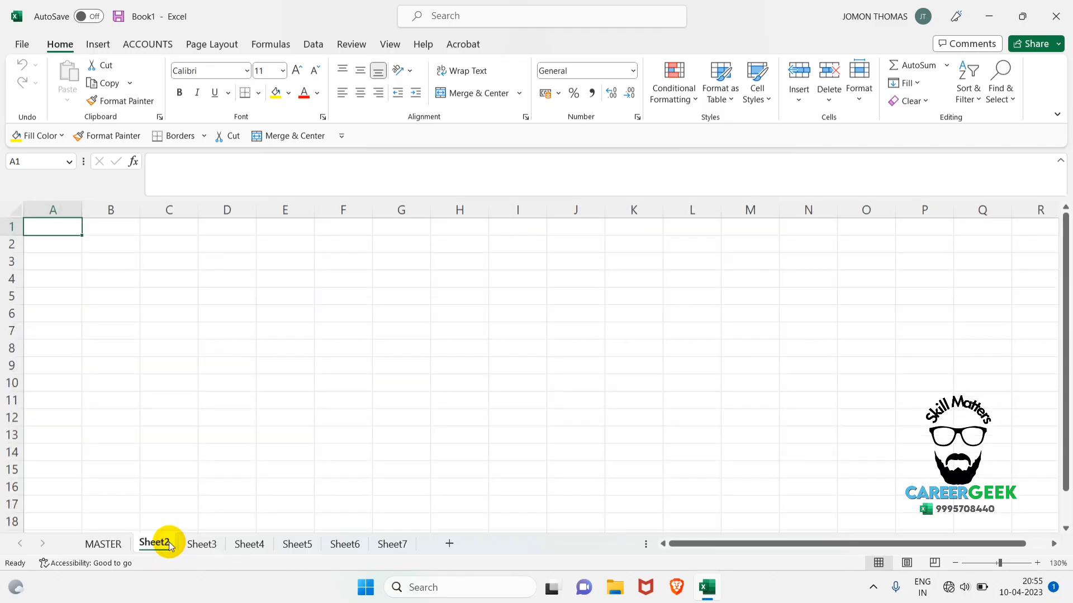
pyautogui.doubleClick(169, 542)
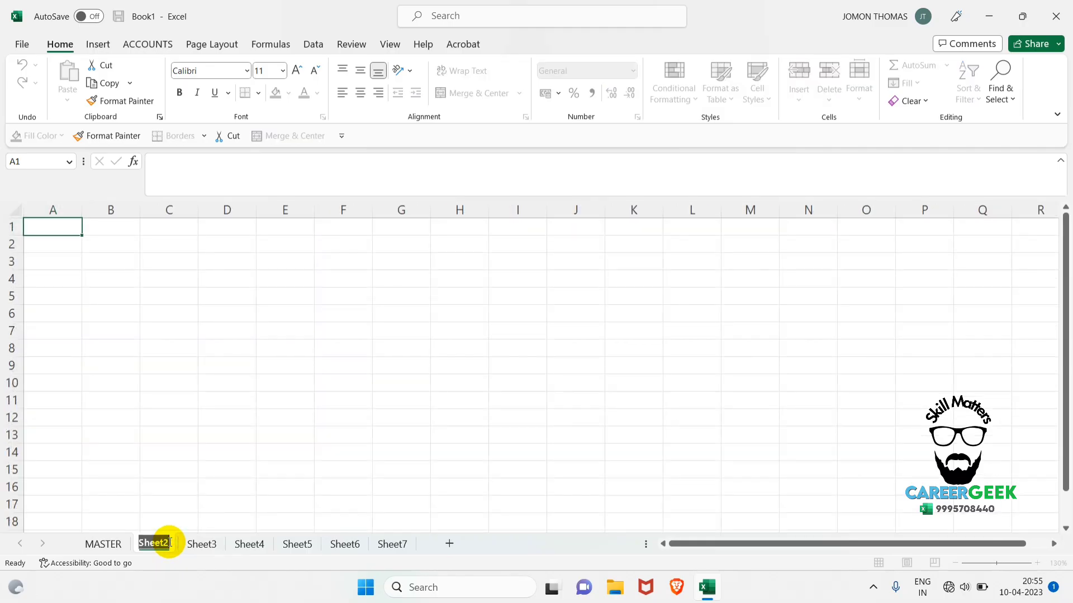
pyautogui.write('HR')
pyautogui.press('Return')
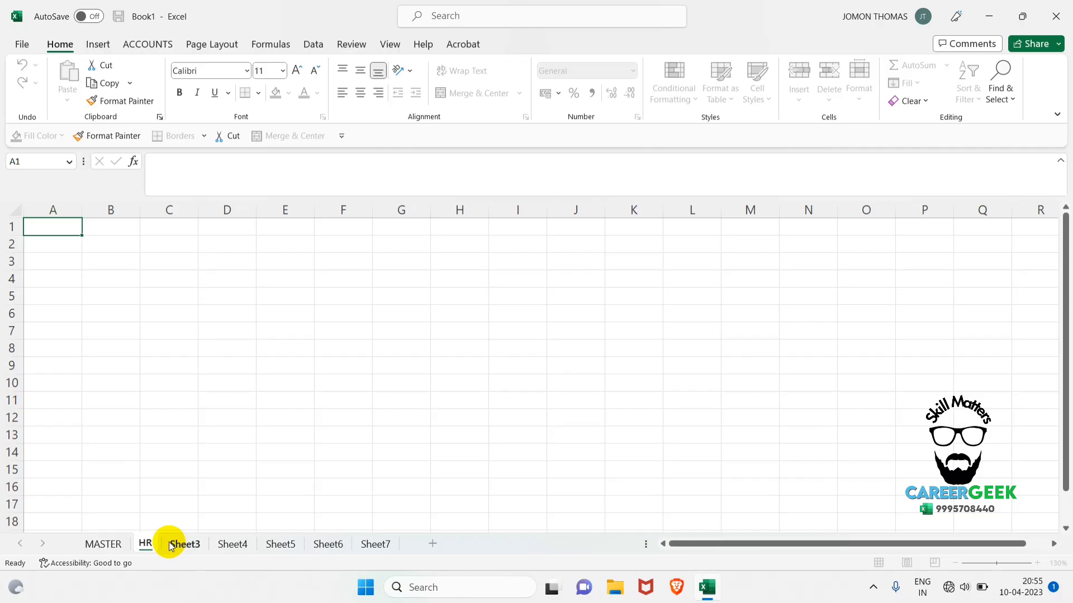
# Rename the Sheet3 worksheet as MARKETING.
pyautogui.click(178, 545)
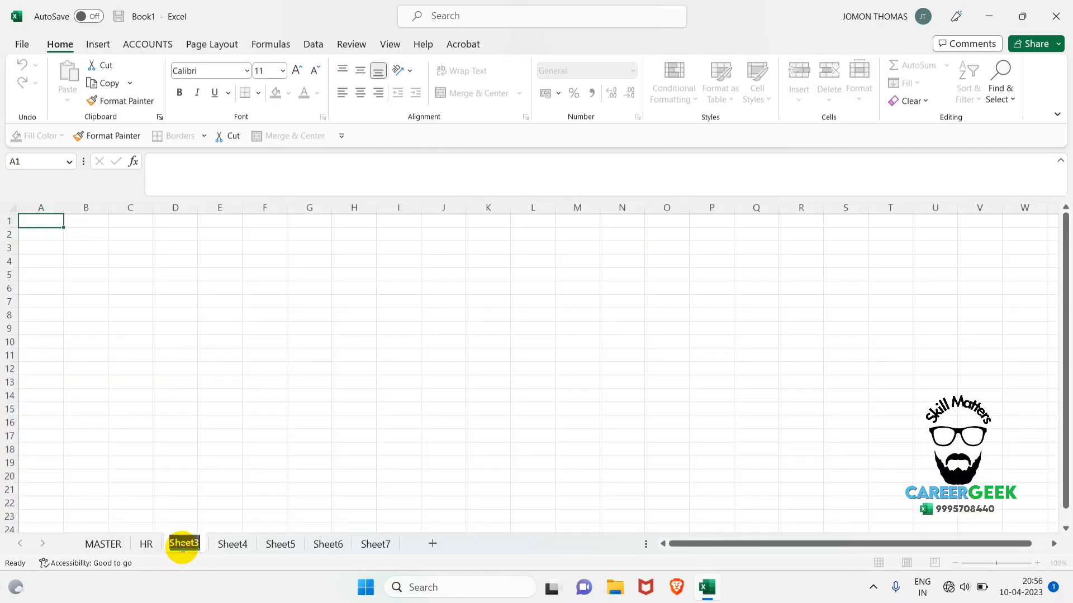
pyautogui.write('MARKET')
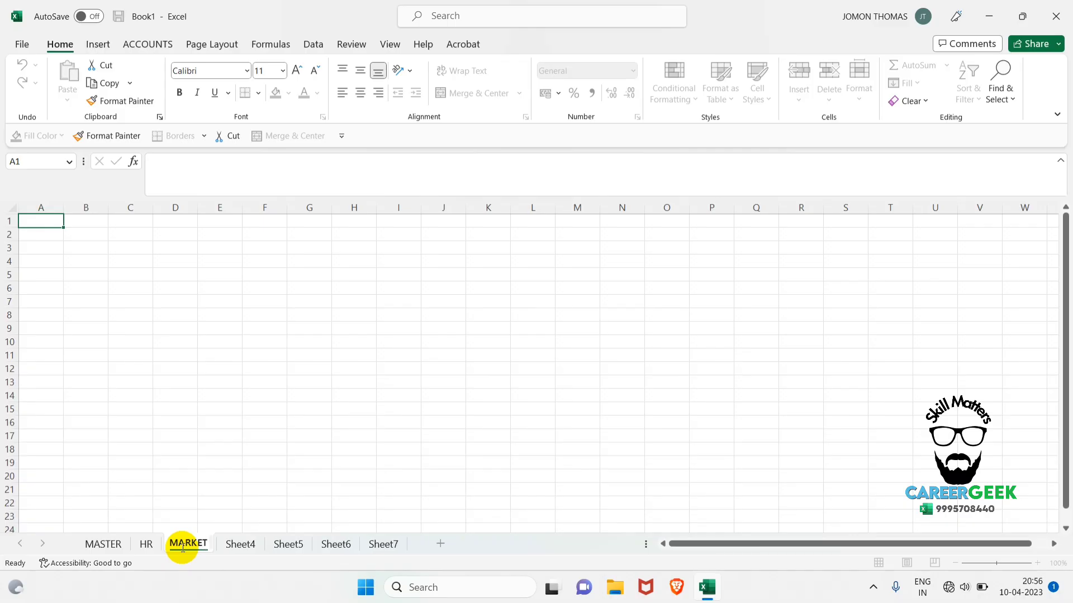
pyautogui.write('ING')
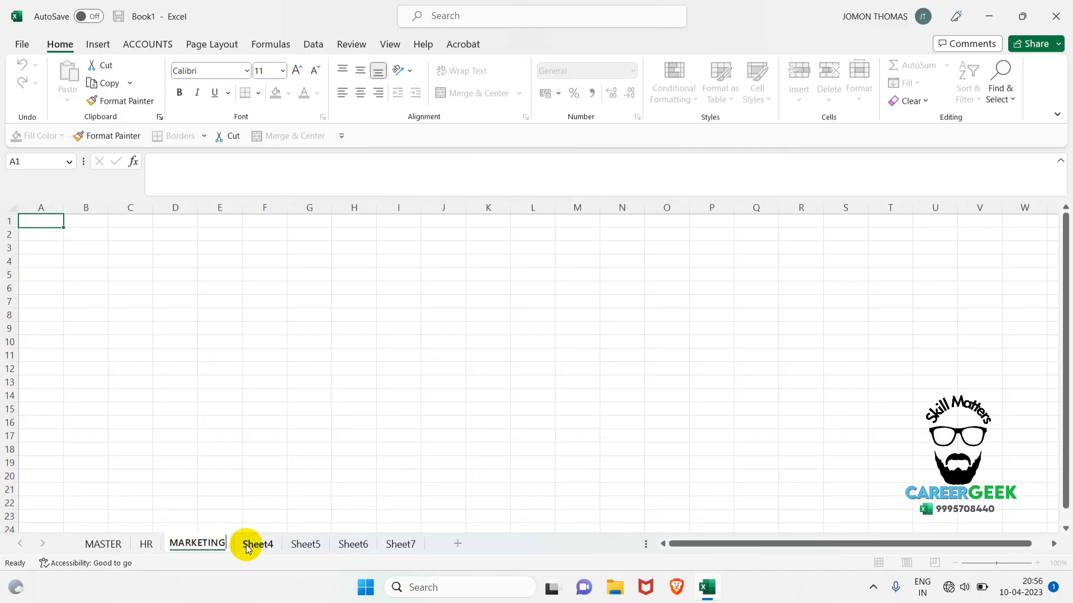
# Rename the Sheet4 worksheet as SALES and return to the MASTER worksheet.
pyautogui.doubleClick(246, 545)
pyautogui.write('SALE')
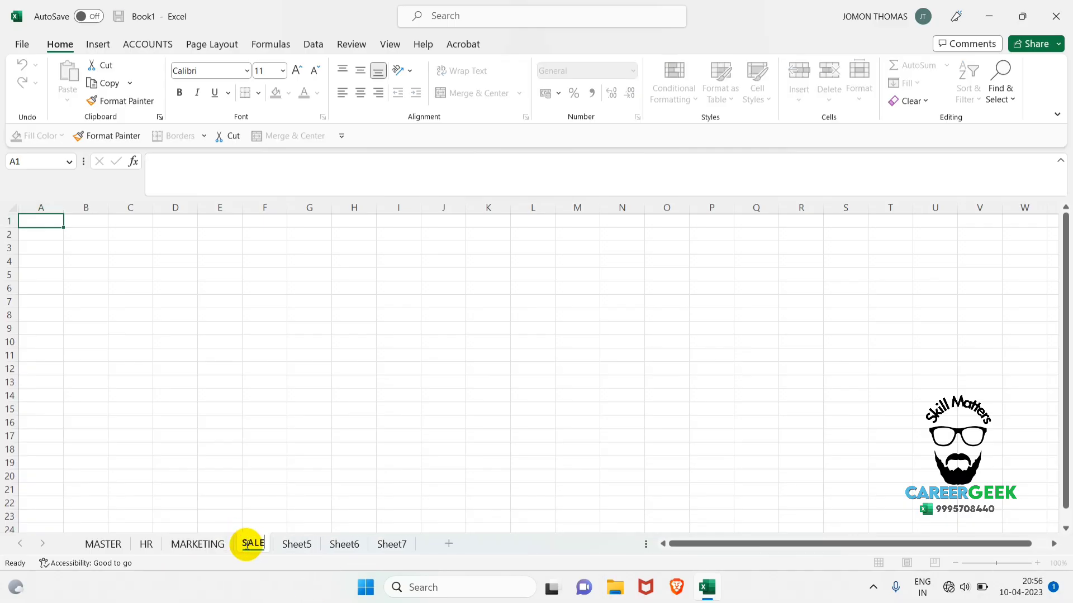
pyautogui.write('S')
pyautogui.press('Return')
pyautogui.click(262, 525)
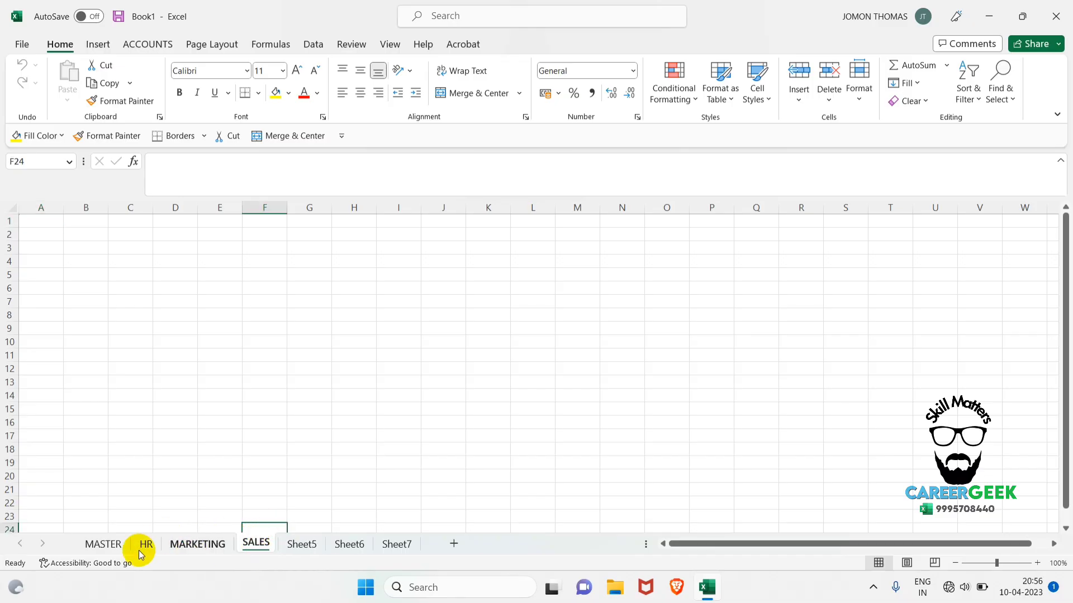
pyautogui.click(103, 544)
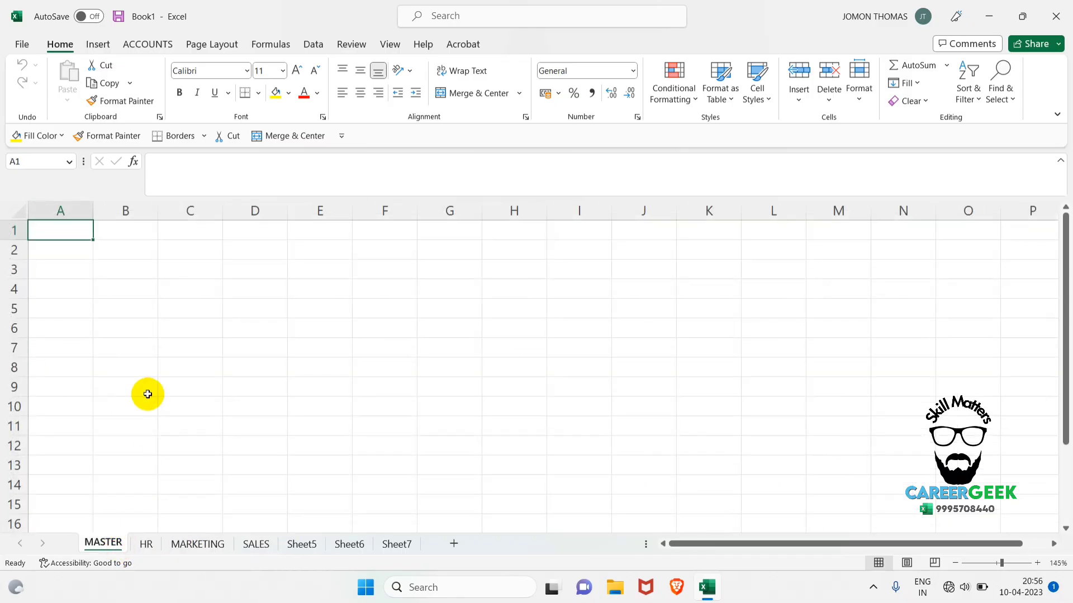
pyautogui.keyDown('ctrl'); pyautogui.scroll(1, 145, 393); pyautogui.keyUp('ctrl')
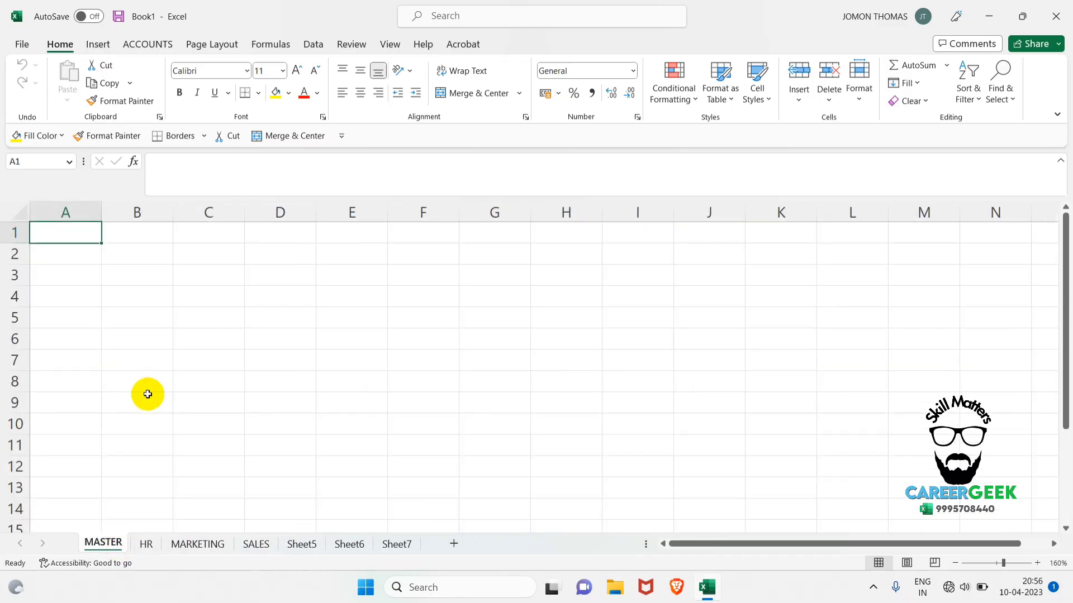
# Enter the headings SL, NAME and EMPLOYEE ID in cells A2 to C2 of the MASTER worksheet.
pyautogui.click(88, 252)
pyautogui.write('SL')
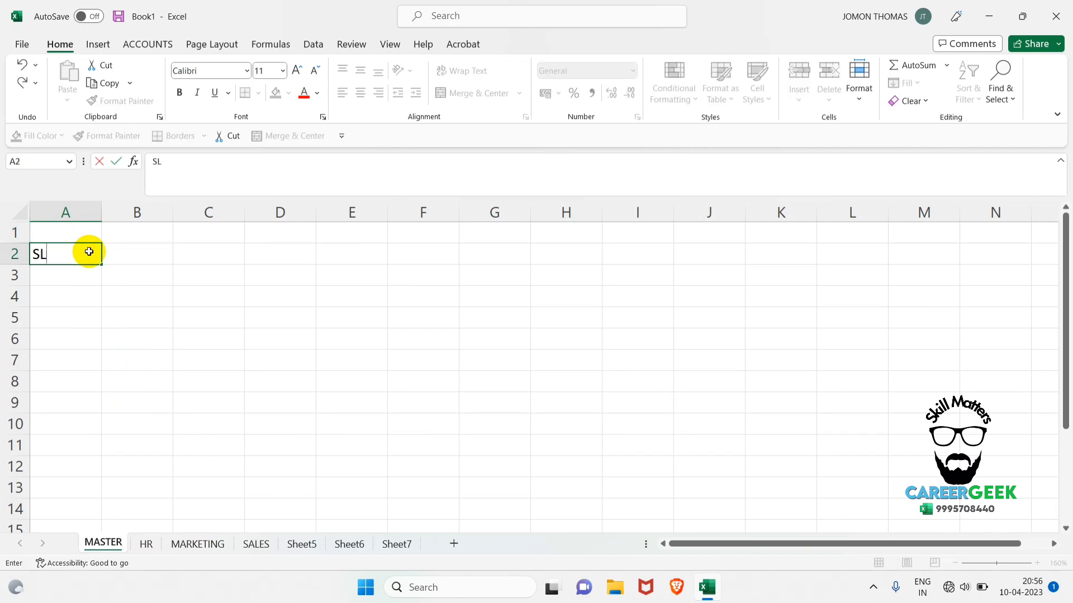
pyautogui.press('Tab')
pyautogui.write('NAME')
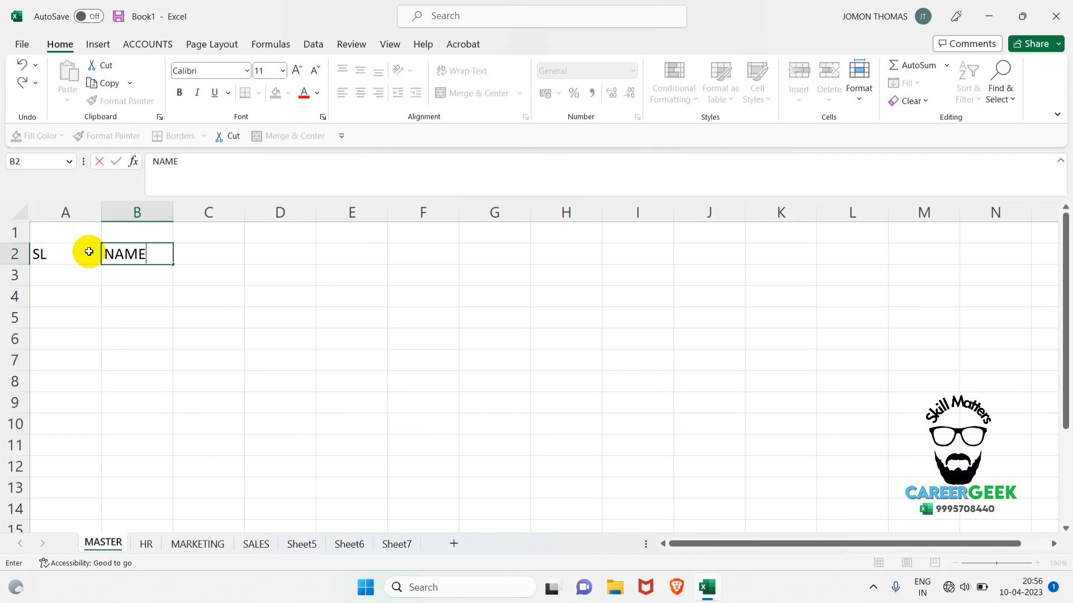
pyautogui.press('Tab')
pyautogui.write('EM')
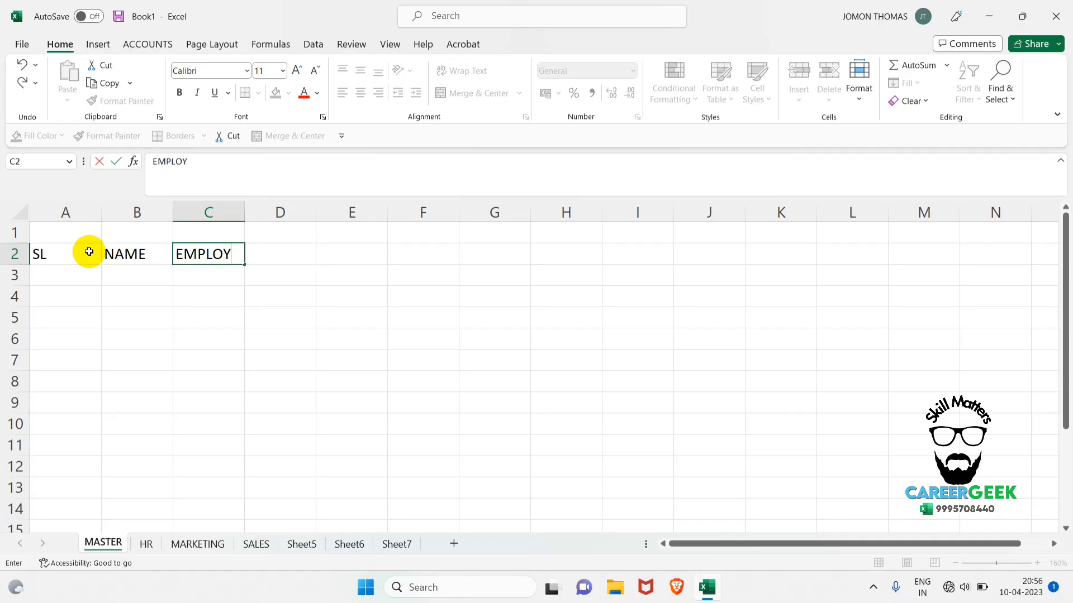
pyautogui.press('Tab')
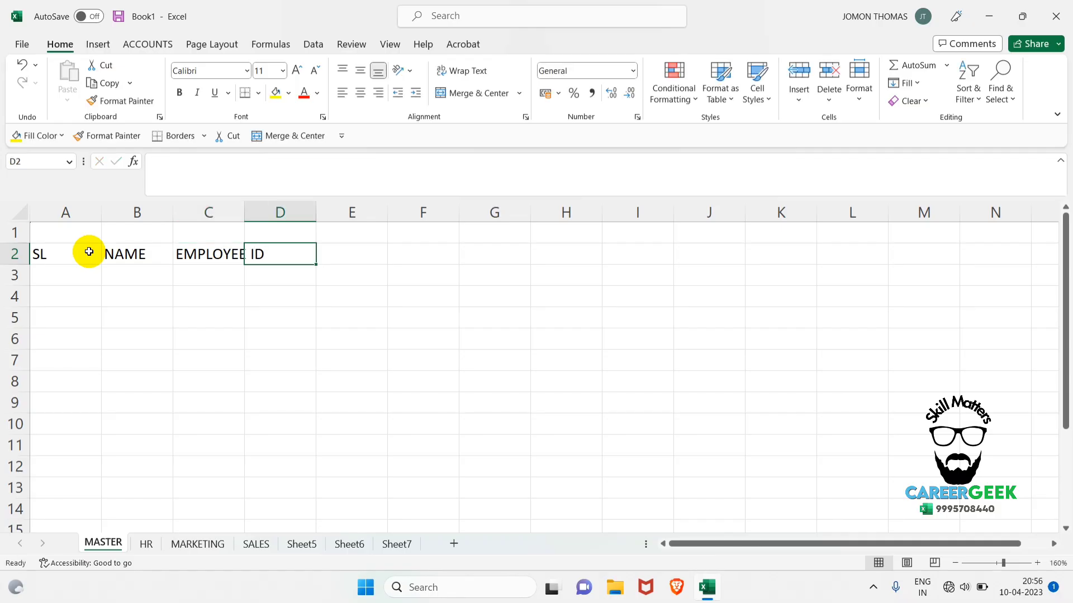
# Fit column C to its heading and enter AREA in cell D2.
pyautogui.doubleClick(251, 212)
pyautogui.click(307, 254)
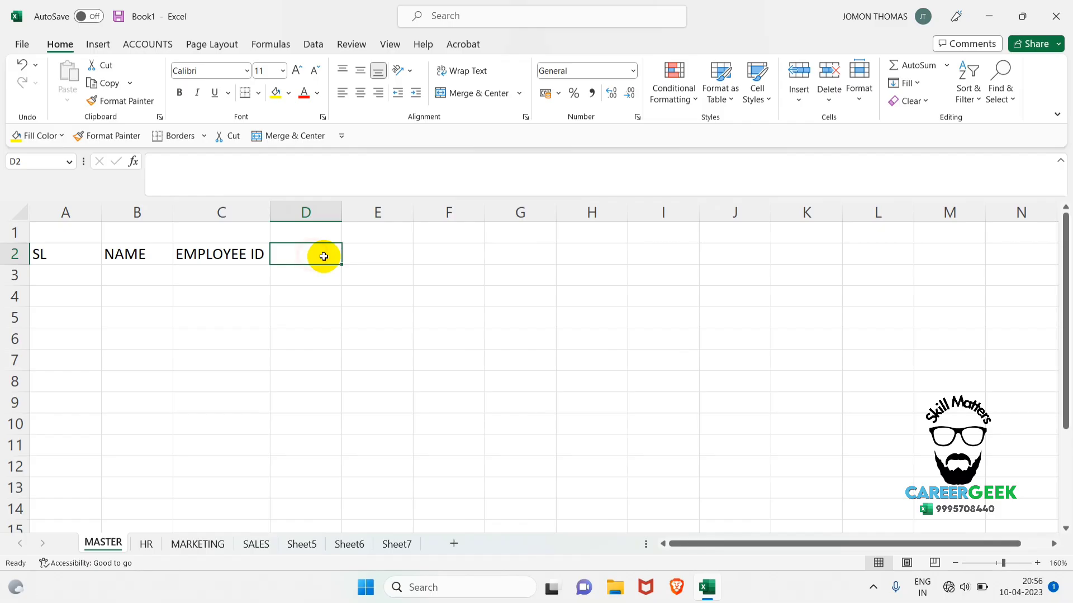
pyautogui.write('AREA')
pyautogui.press('Return')
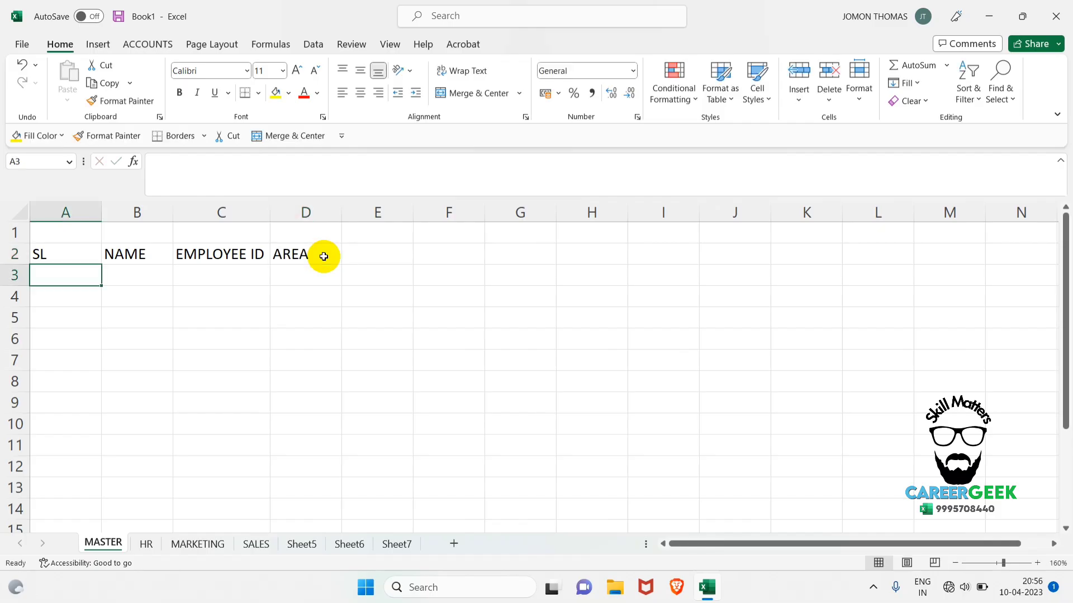
# Center the headings in A2:D2 horizontally and vertically and make them bold.
pyautogui.moveTo(82, 249); pyautogui.dragTo(289, 246)
pyautogui.click(361, 91)
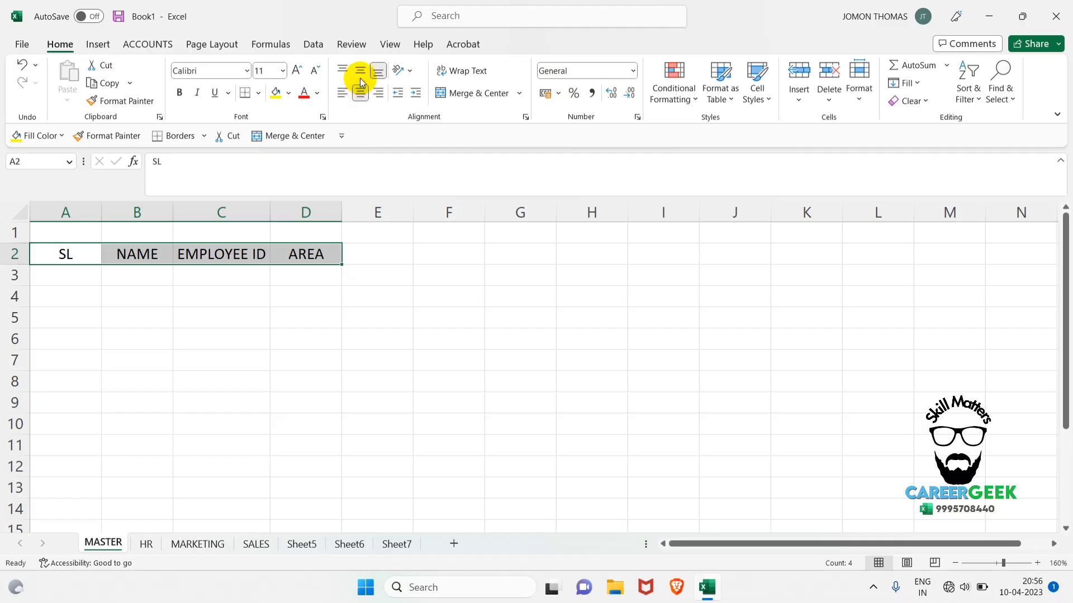
pyautogui.click(359, 77)
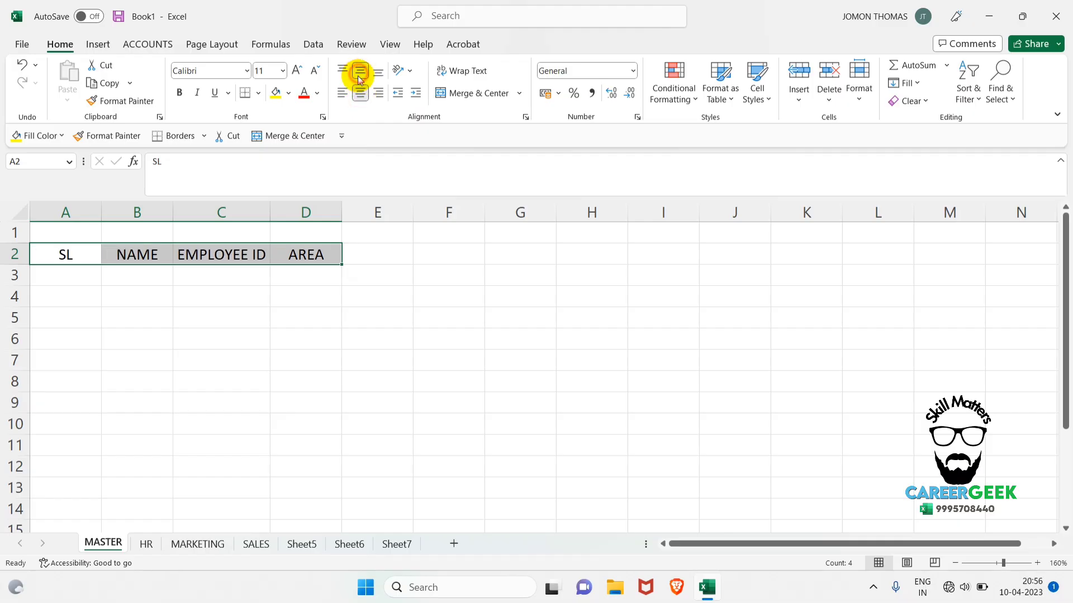
pyautogui.click(179, 94)
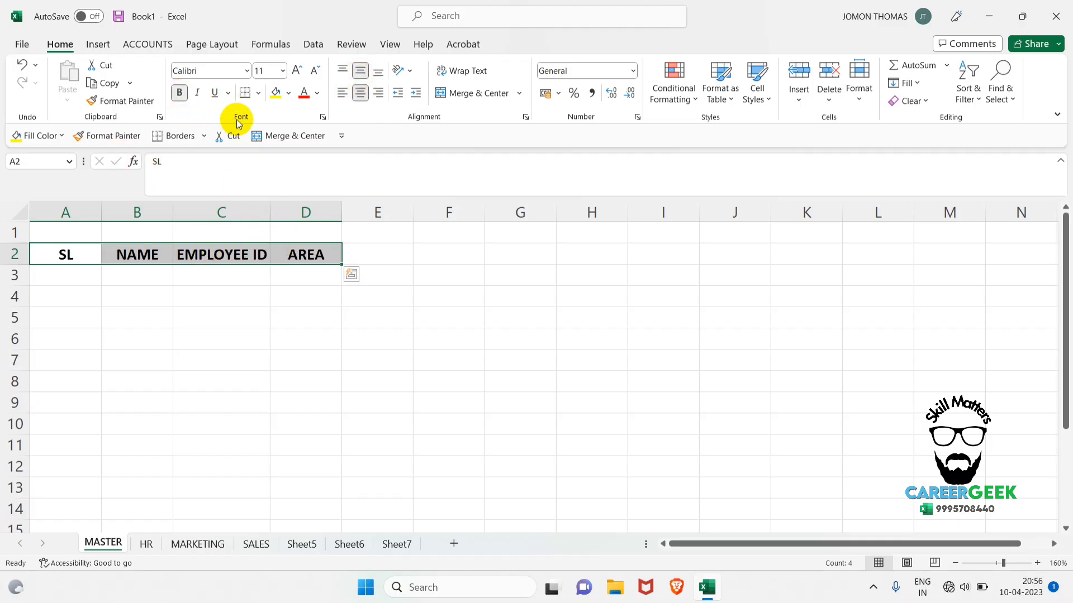
# Apply All Borders to the header cells A2:D2 and widen columns C and D slightly.
pyautogui.click(256, 94)
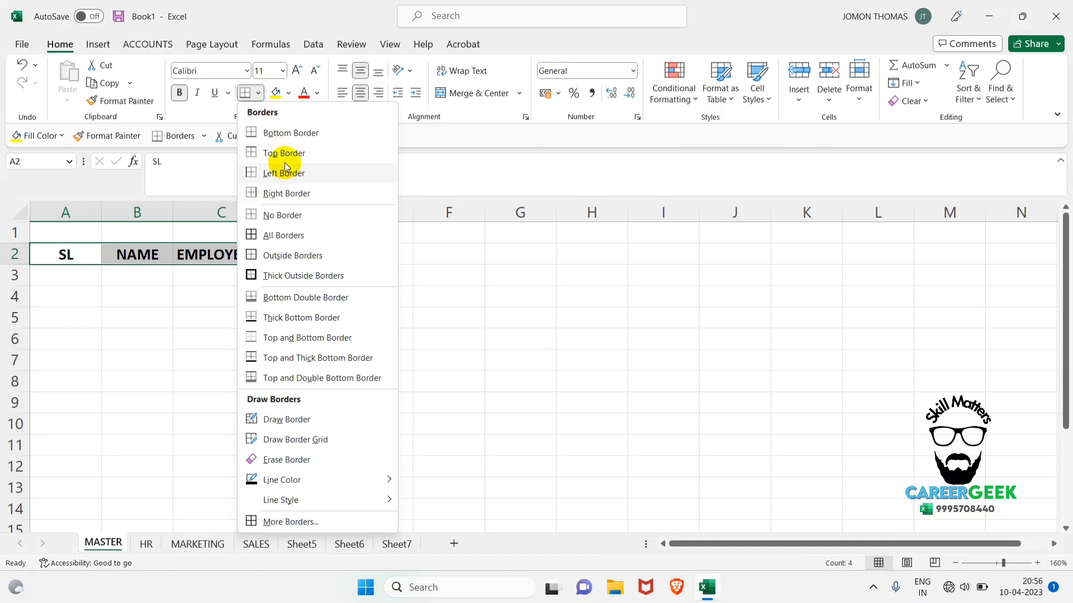
pyautogui.click(282, 235)
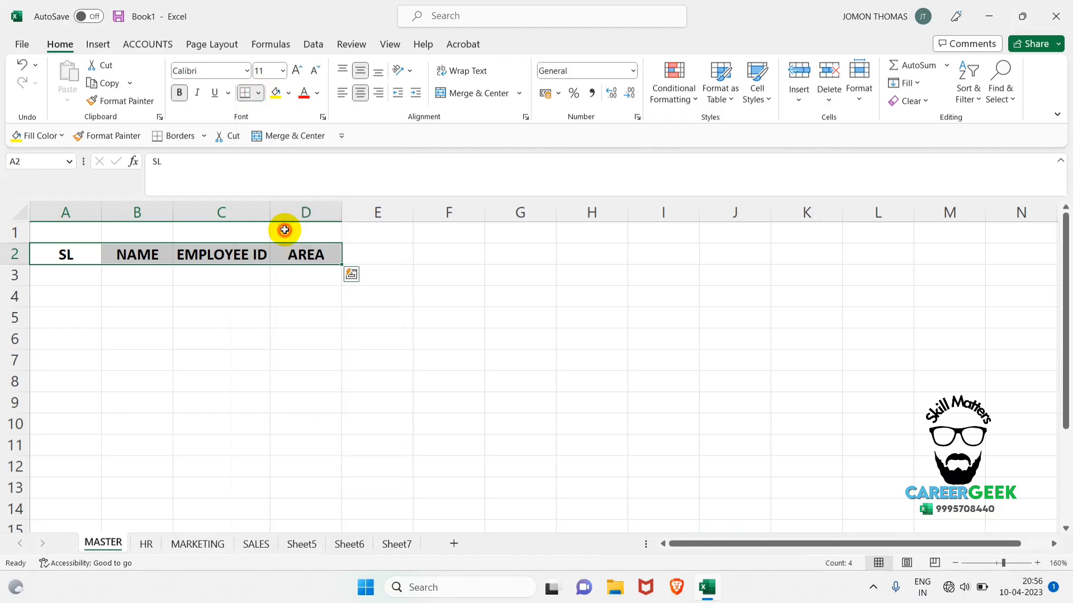
pyautogui.click(306, 352)
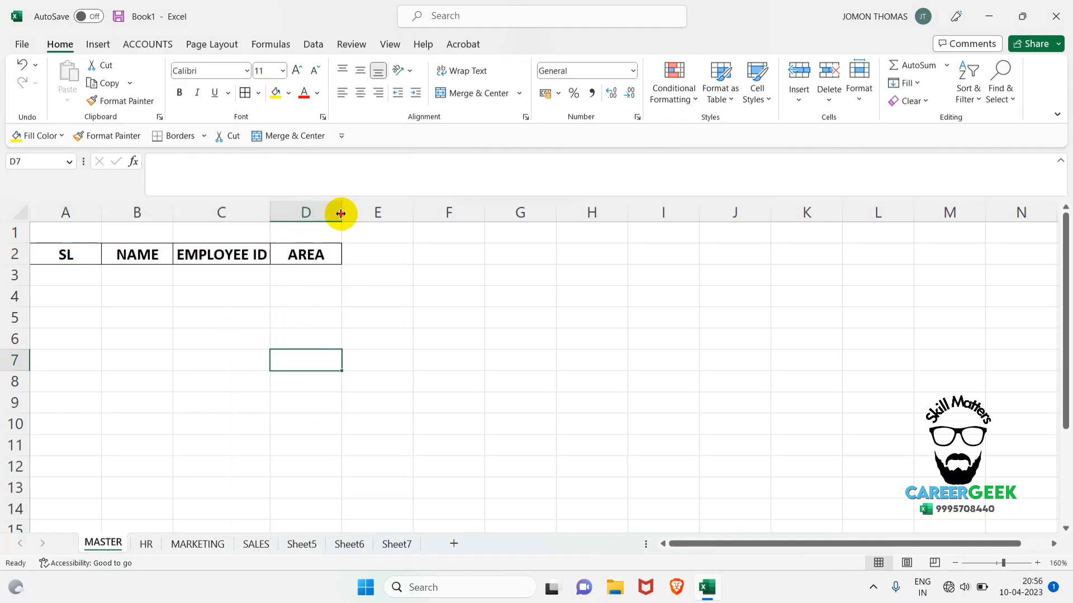
pyautogui.moveTo(342, 213); pyautogui.dragTo(279, 216)
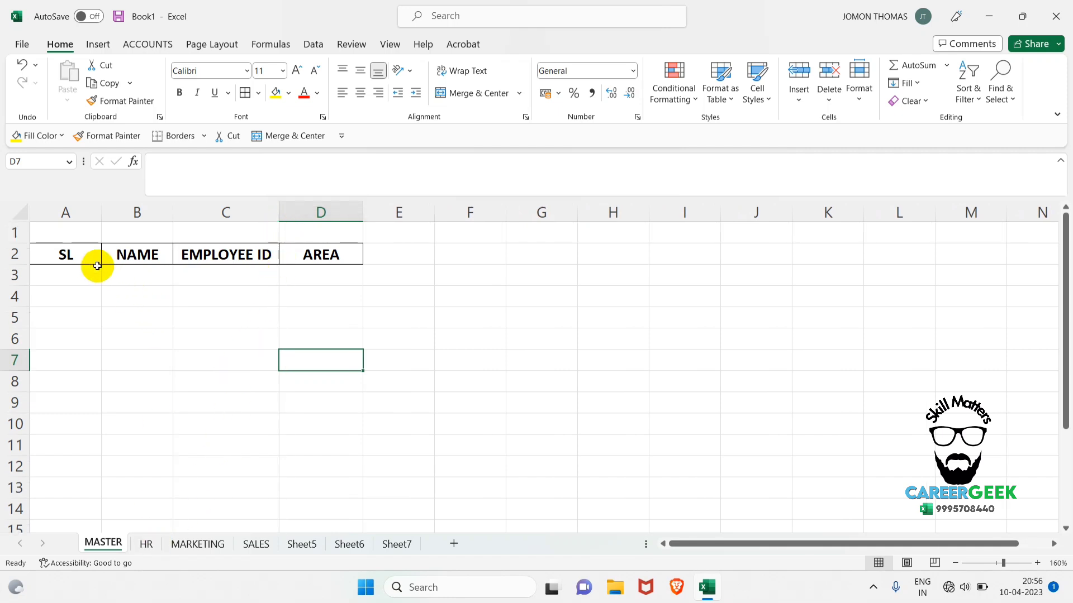
pyautogui.click(144, 545)
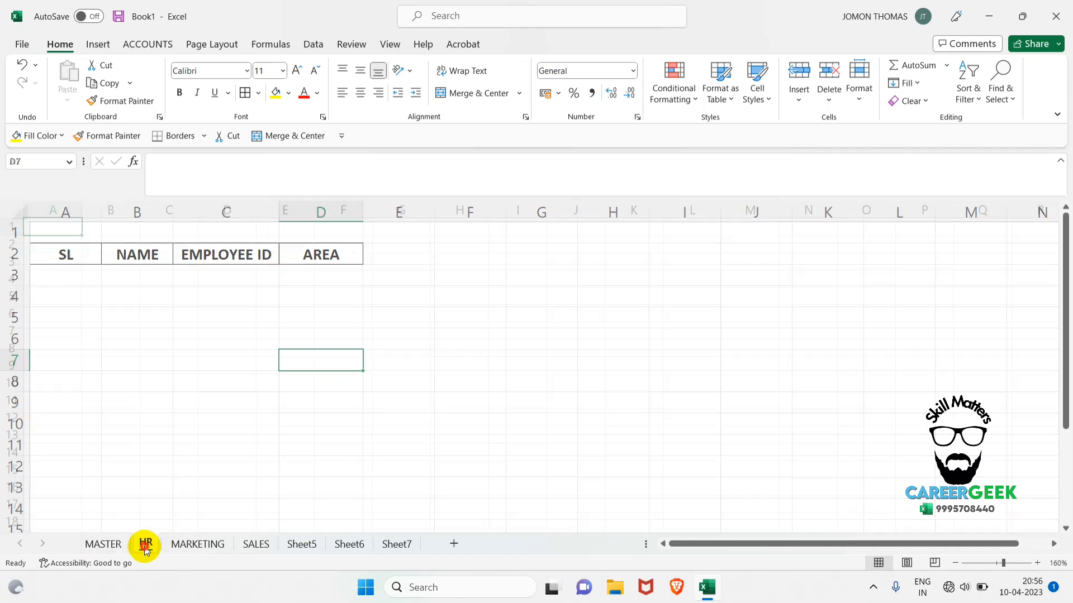
pyautogui.click(189, 544)
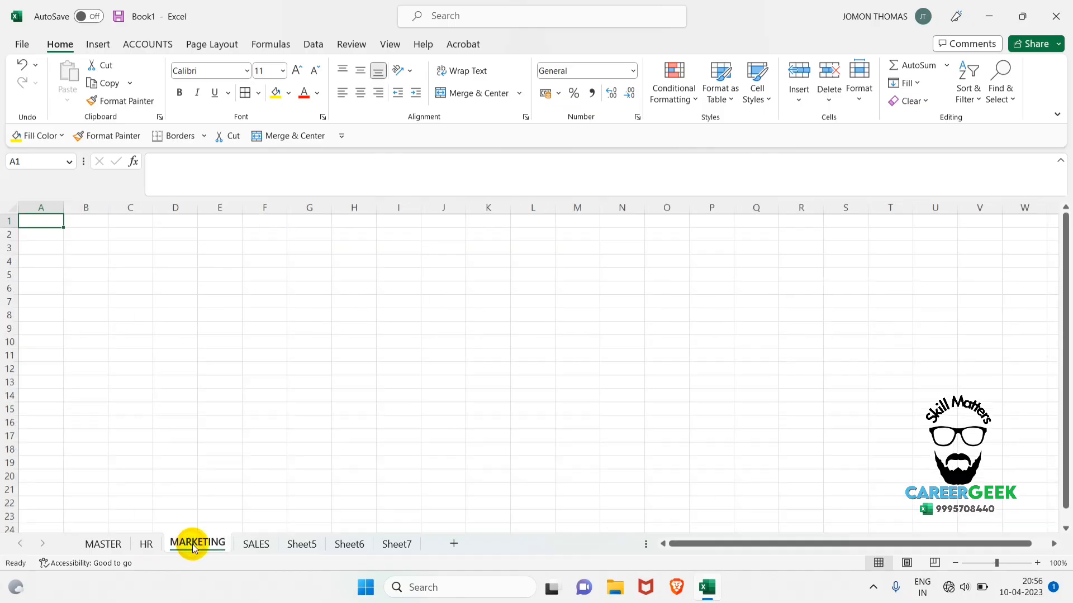
pyautogui.click(141, 544)
pyautogui.click(105, 545)
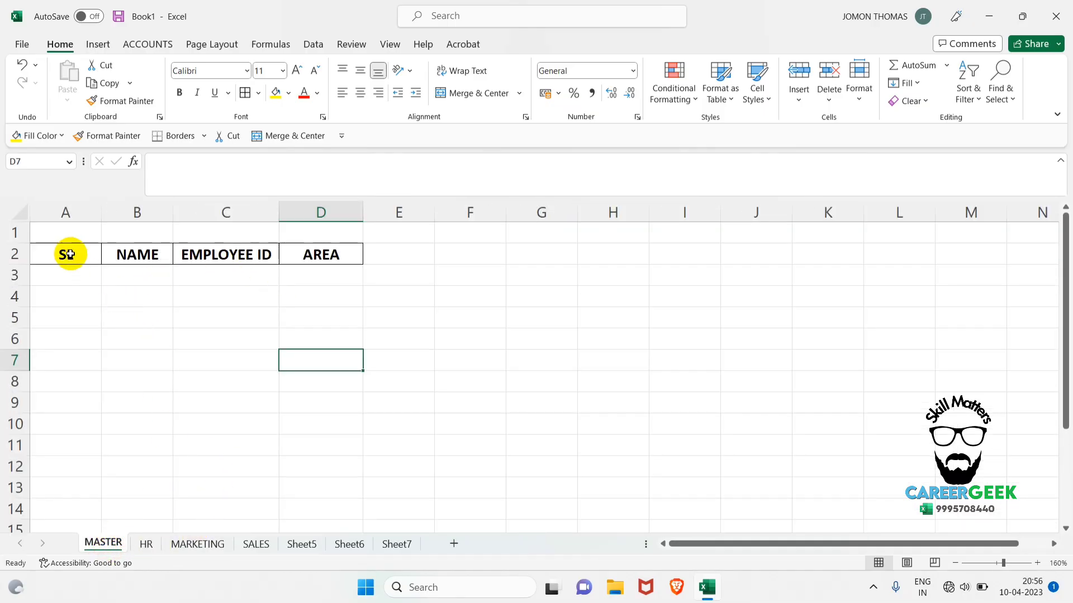
# Copy the header row A2:D2 from MASTER and paste it at A1 of the HR and MARKETING worksheets.
pyautogui.moveTo(65, 254); pyautogui.dragTo(290, 251)
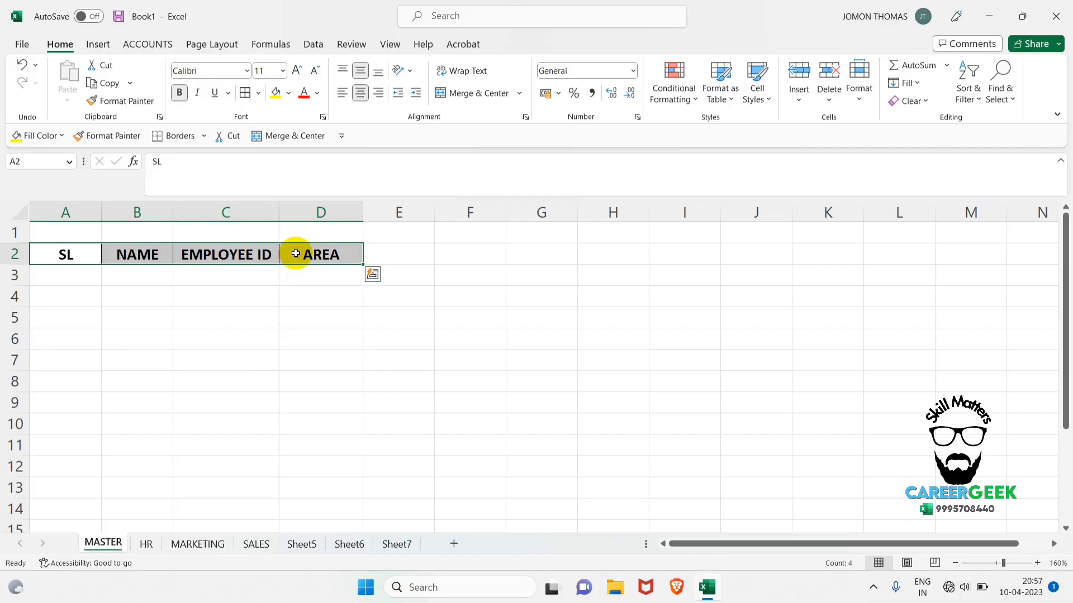
pyautogui.hotkey('ctrl', 'c')
pyautogui.click(149, 544)
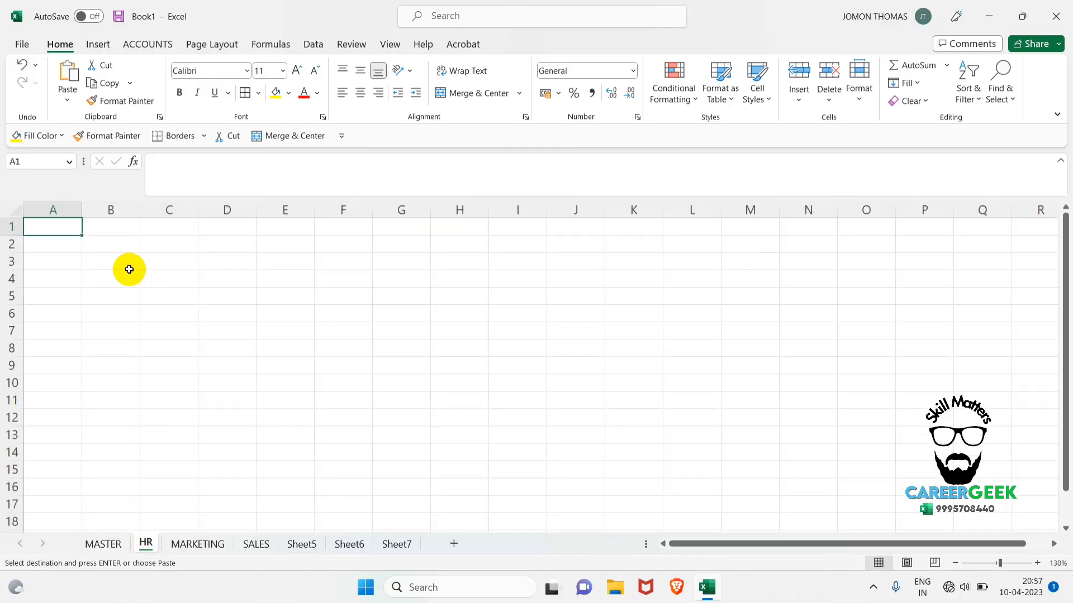
pyautogui.hotkey('ctrl', 'v')
pyautogui.click(186, 541)
pyautogui.hotkey('ctrl', 'v')
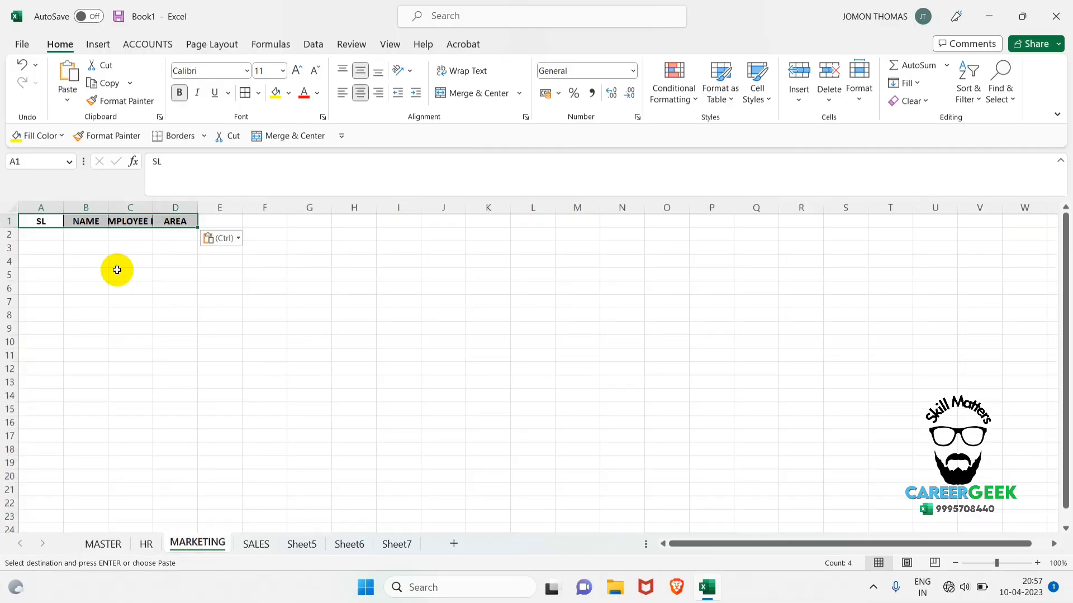
# Undo the header pastes on the MARKETING and HR worksheets and return to MASTER.
pyautogui.hotkey('ctrl', 'z')
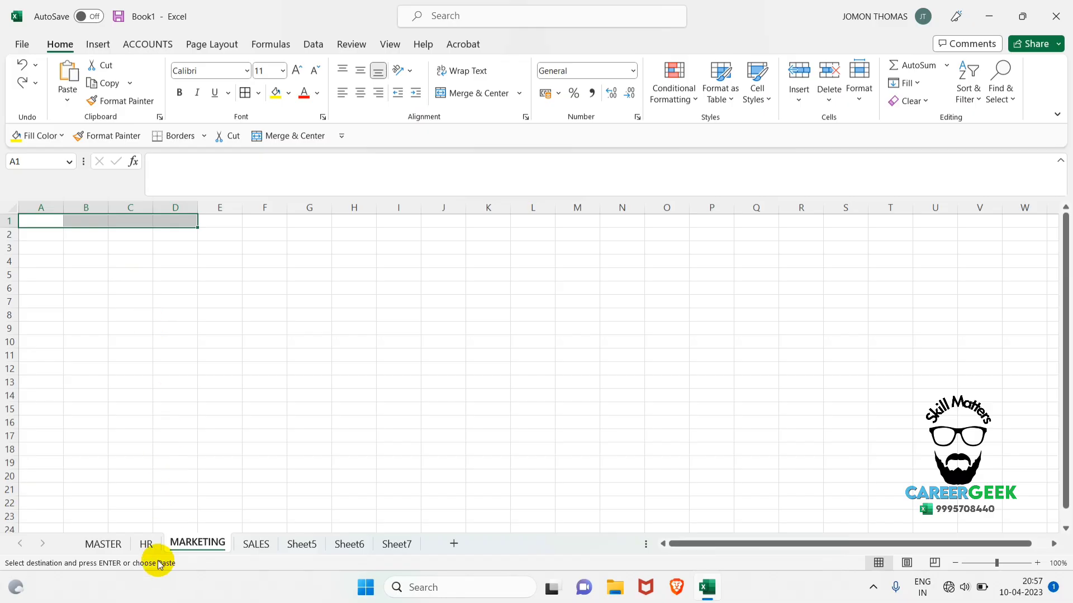
pyautogui.click(147, 544)
pyautogui.hotkey('ctrl', 'z')
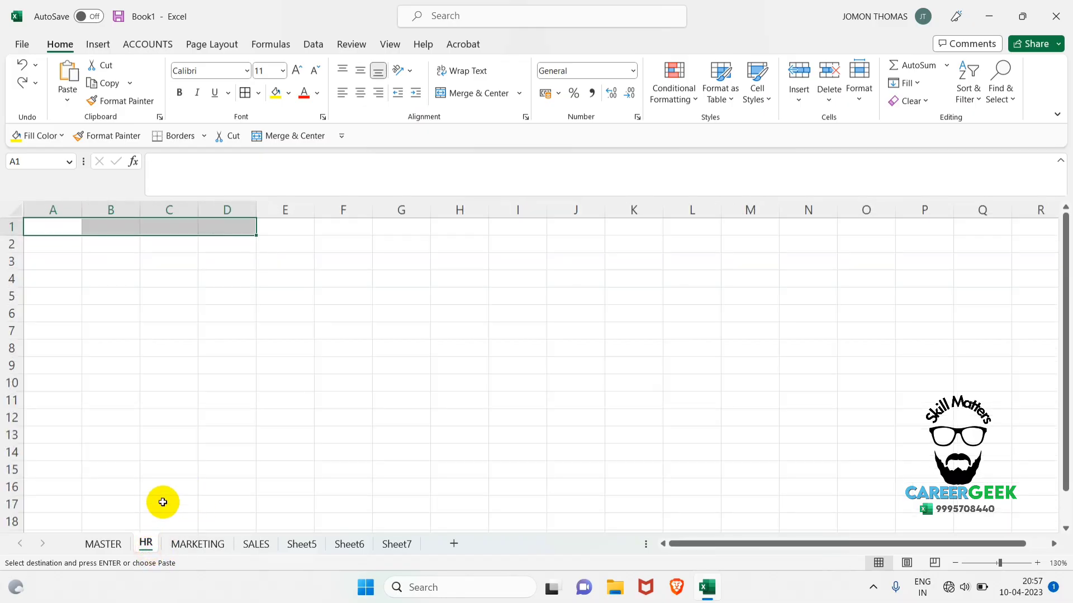
pyautogui.click(104, 543)
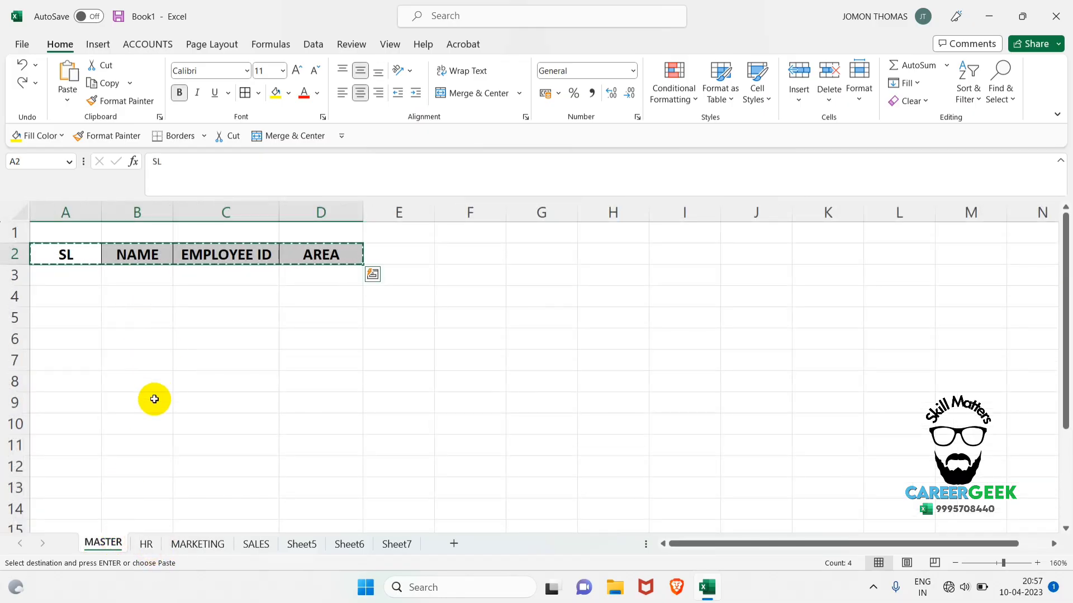
pyautogui.click(148, 543)
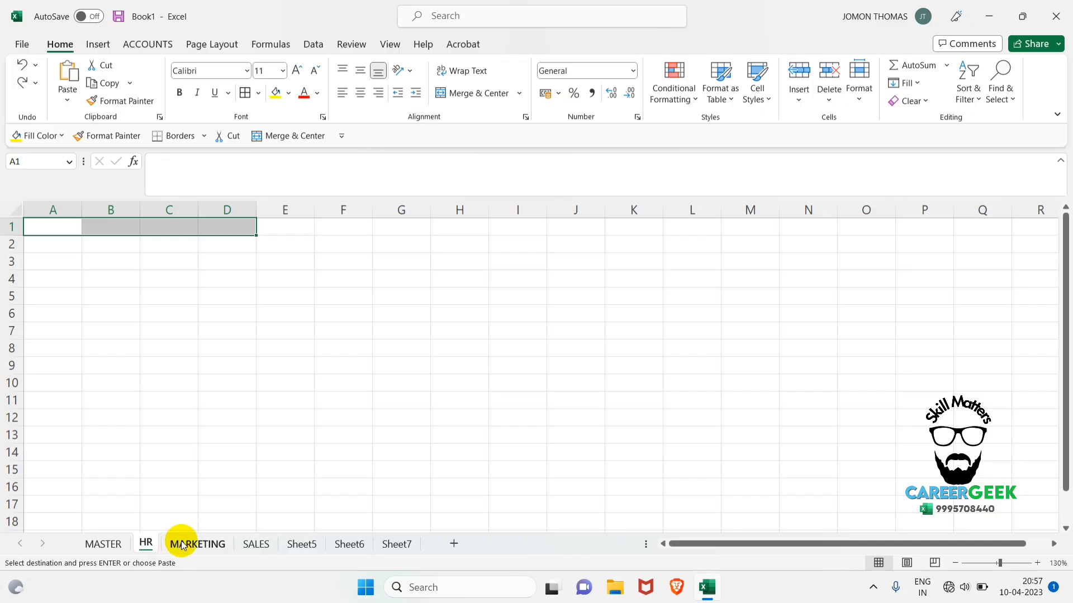
pyautogui.click(180, 543)
pyautogui.click(150, 543)
pyautogui.click(190, 543)
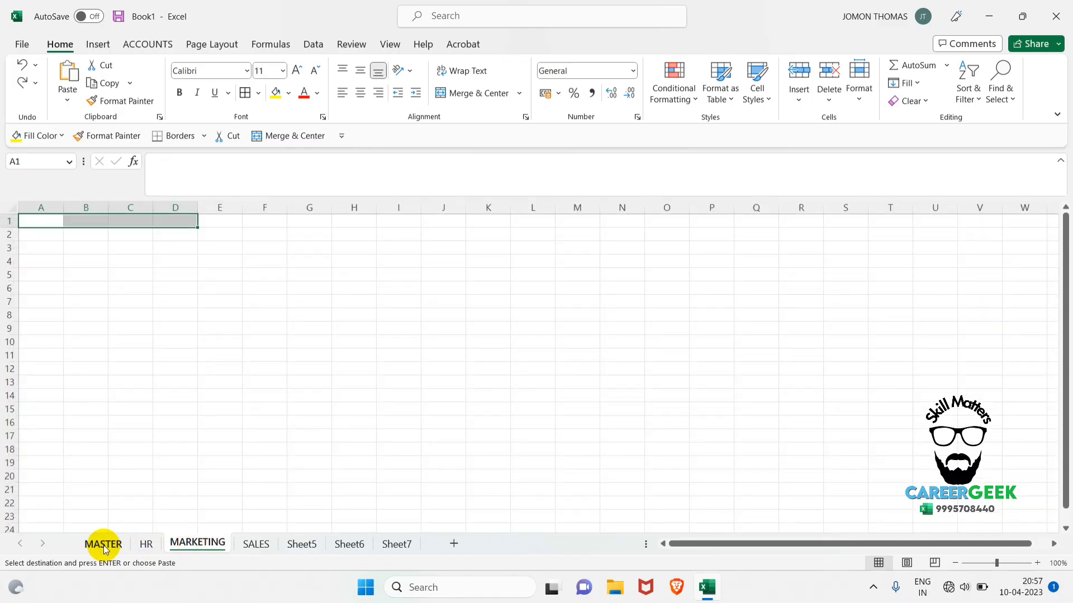
# Return to the MASTER worksheet and clear all contents and formatting from the header cells A2:D2.
pyautogui.click(102, 544)
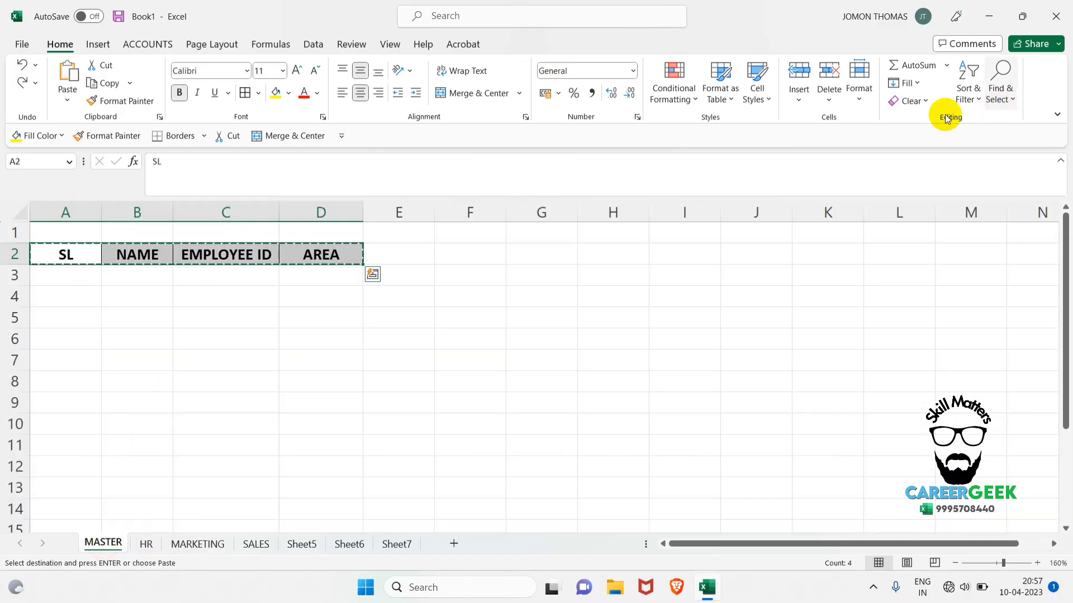
pyautogui.click(904, 101)
pyautogui.click(916, 121)
pyautogui.click(342, 403)
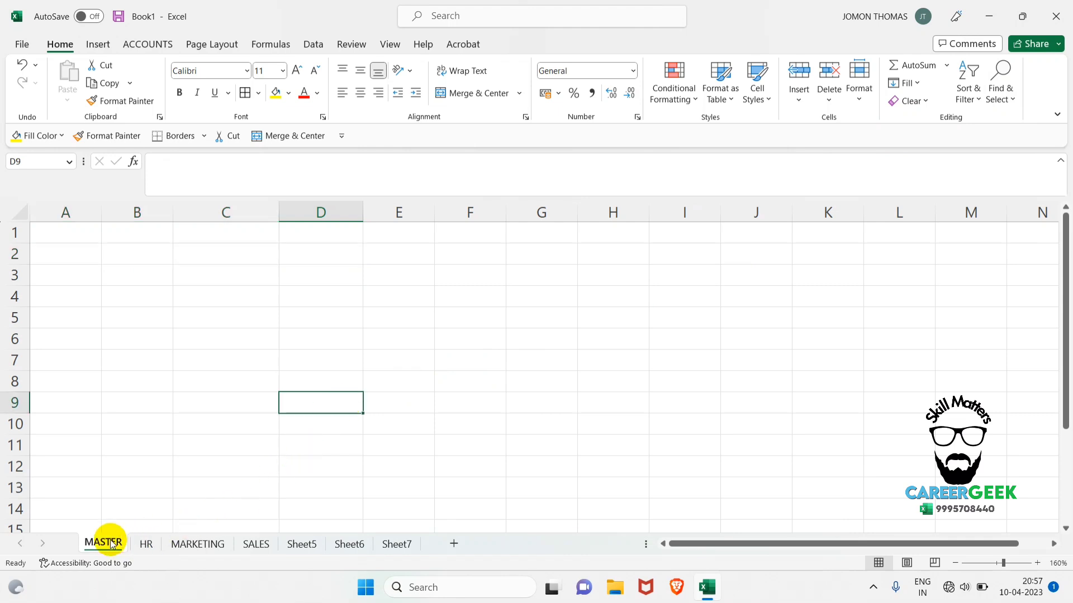
# Group the HR and MARKETING worksheets with MASTER by selecting all three together.
pyautogui.keyDown('ctrl'); pyautogui.click(146, 548); pyautogui.keyUp('ctrl')
pyautogui.keyDown('ctrl'); pyautogui.click(200, 544); pyautogui.keyUp('ctrl')
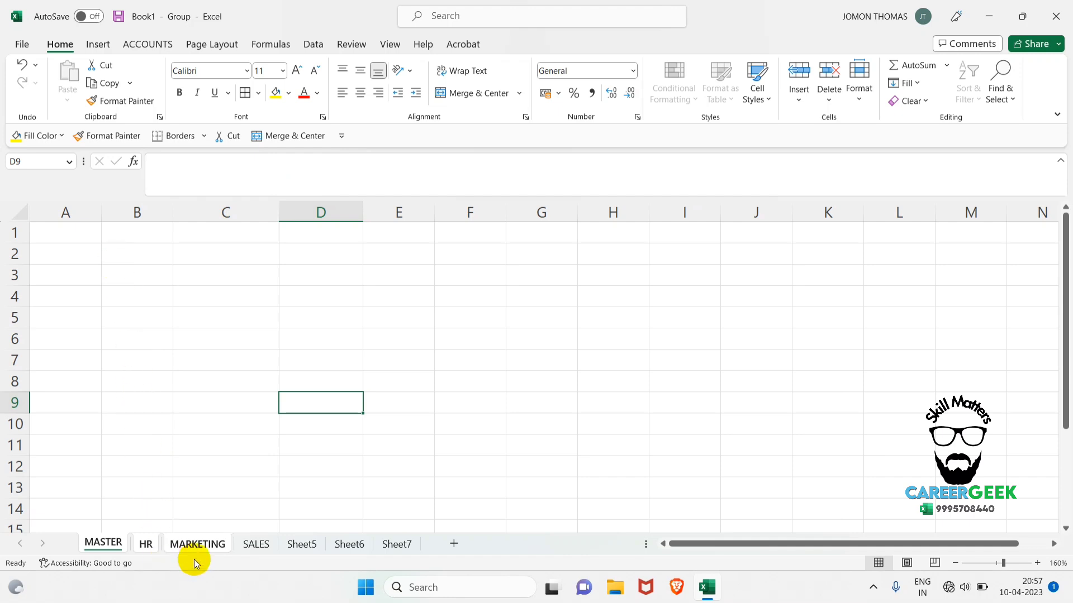
# Enter the headings SL, NAME, EMPLOYEE ID and AREA in cells A2:D2 of the grouped worksheets.
pyautogui.click(91, 255)
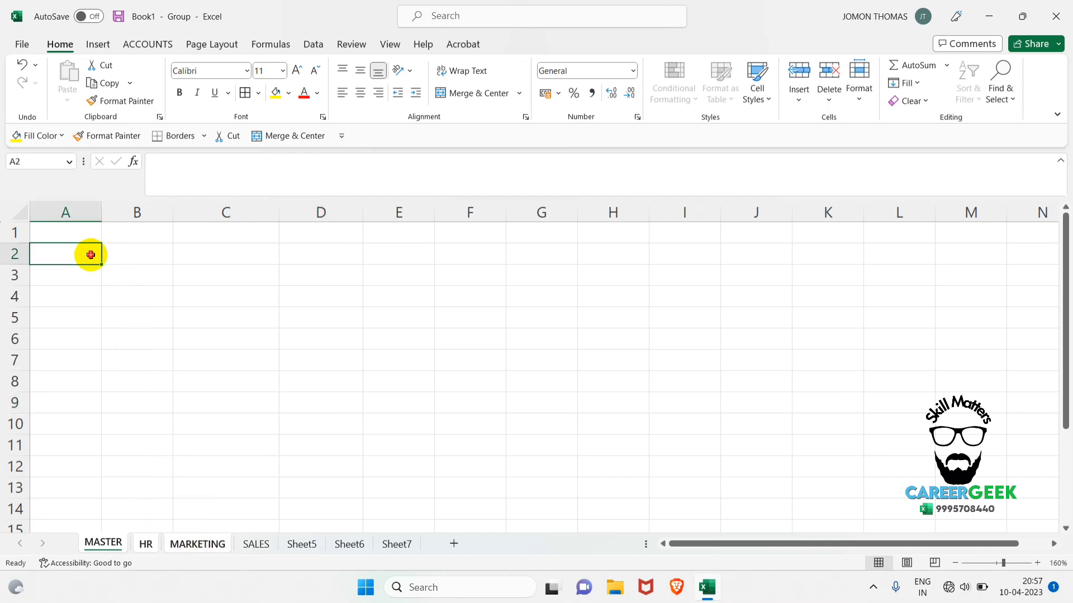
pyautogui.write('SL')
pyautogui.press('Tab')
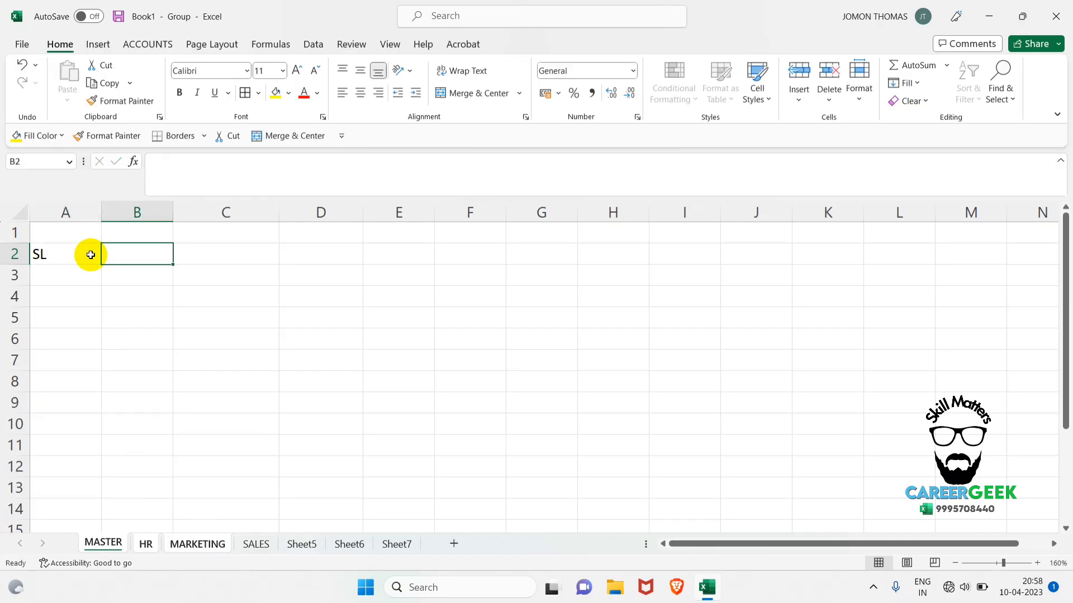
pyautogui.write('NAME')
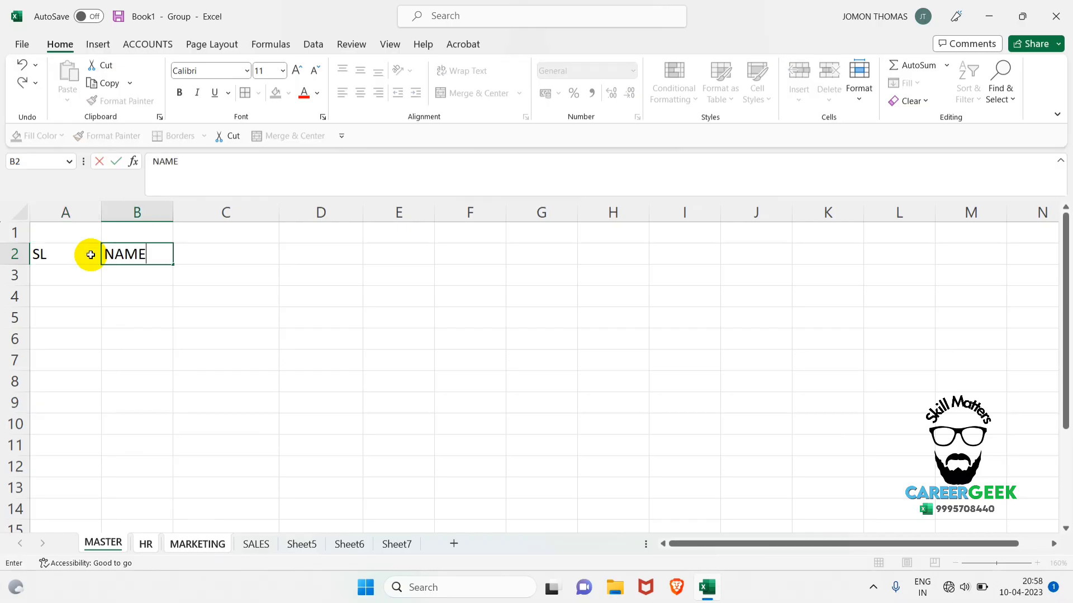
pyautogui.press('Tab')
pyautogui.write('EMPLOYEE ID')
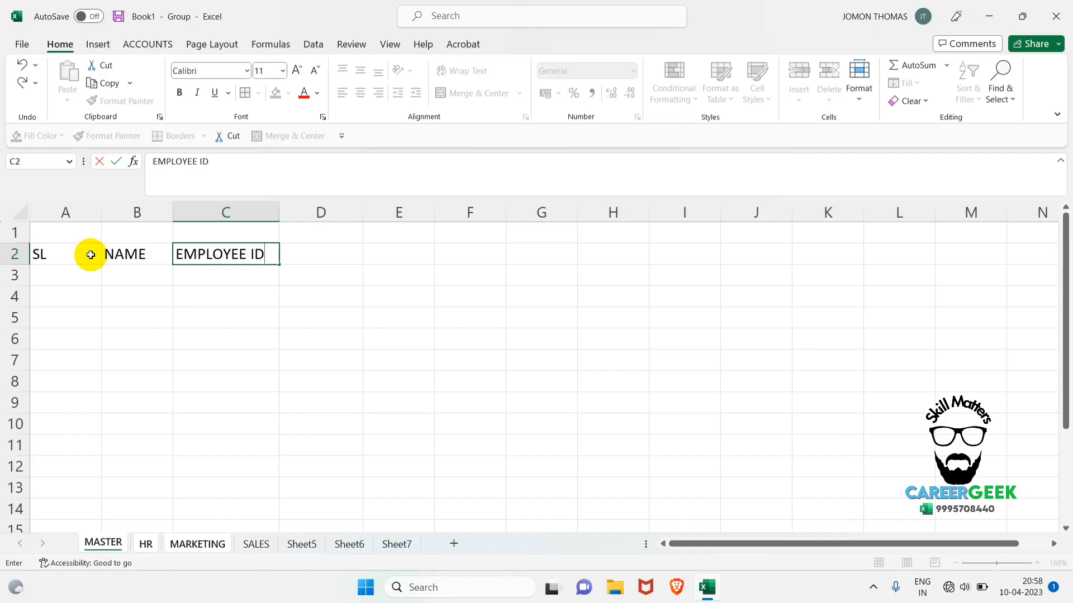
pyautogui.press('Tab')
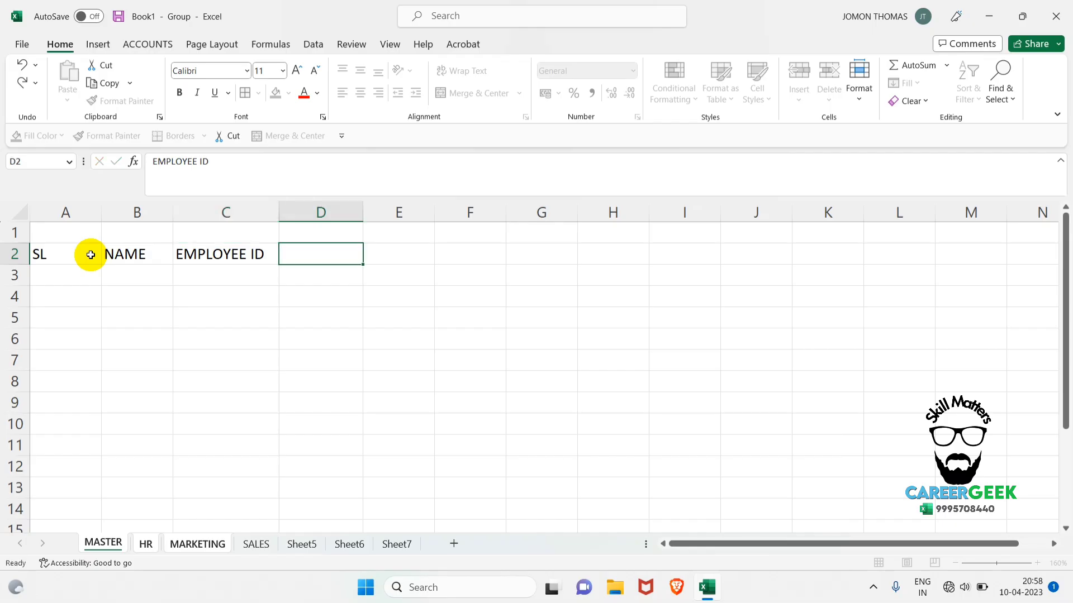
pyautogui.write('AREA')
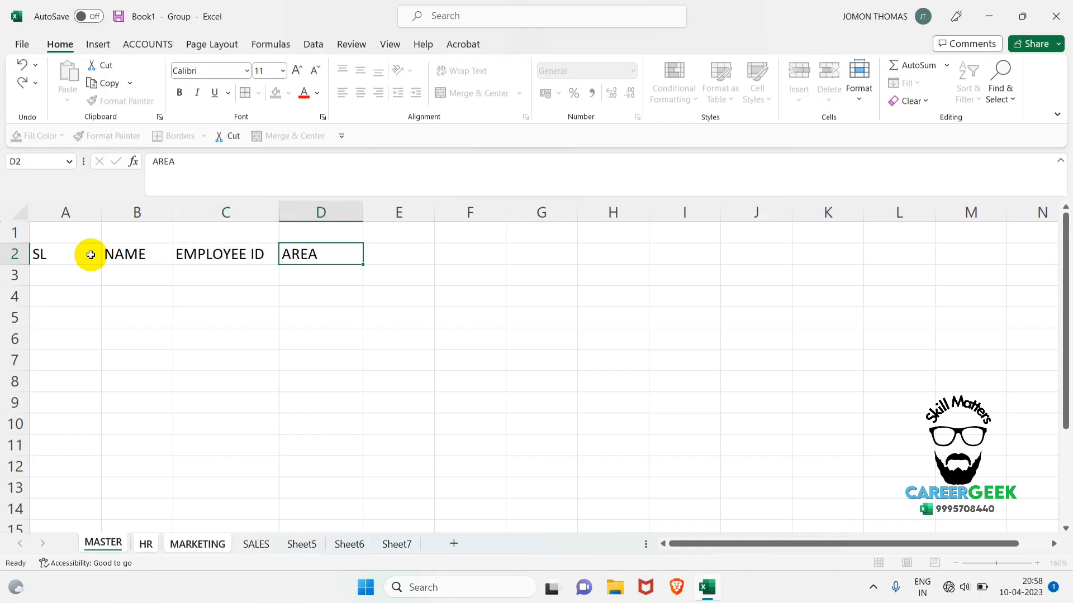
pyautogui.press('Return')
# Format the headings in A2:D2 with centre and middle alignment, all borders and a light blue fill.
pyautogui.moveTo(90, 255); pyautogui.dragTo(302, 258)
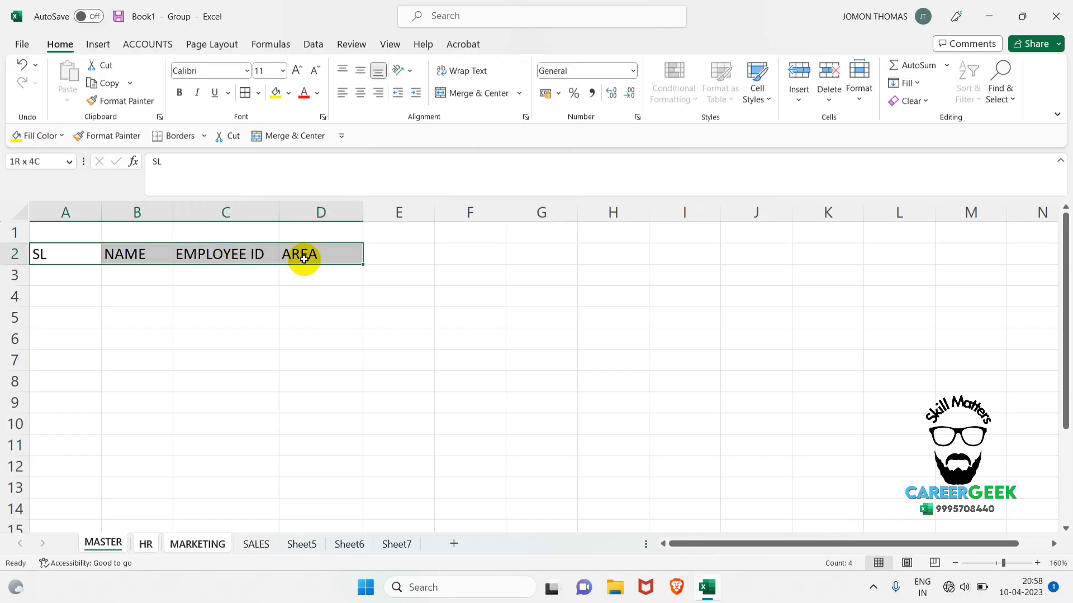
pyautogui.click(360, 92)
pyautogui.click(360, 71)
pyautogui.click(249, 91)
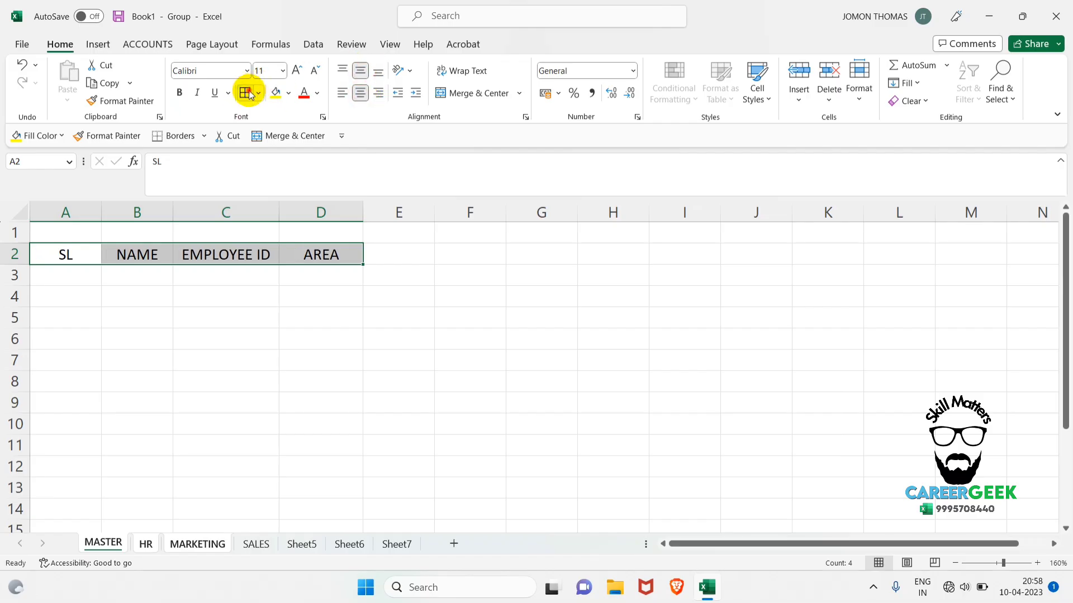
pyautogui.click(289, 93)
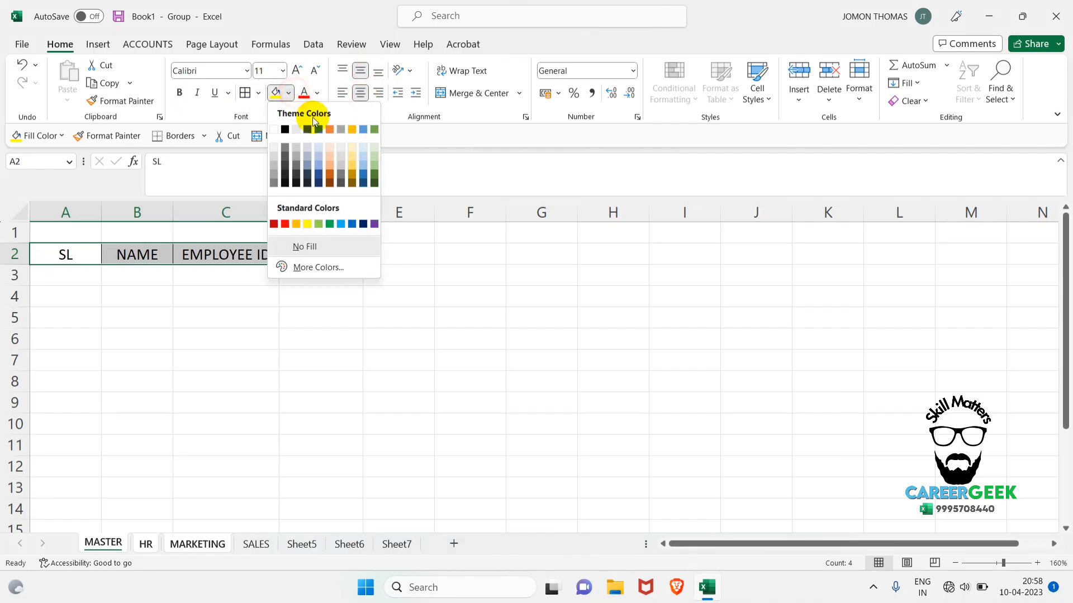
pyautogui.click(363, 157)
pyautogui.click(336, 319)
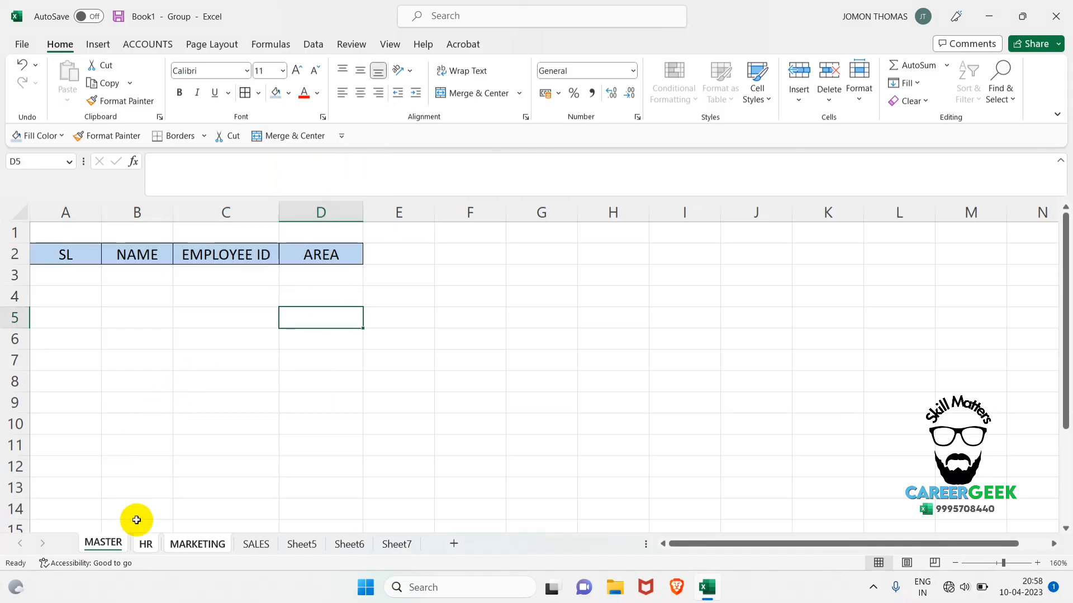
# On the HR worksheet, autofit the EMPLOYEE ID column and widen the AREA column beyond its text.
pyautogui.click(145, 543)
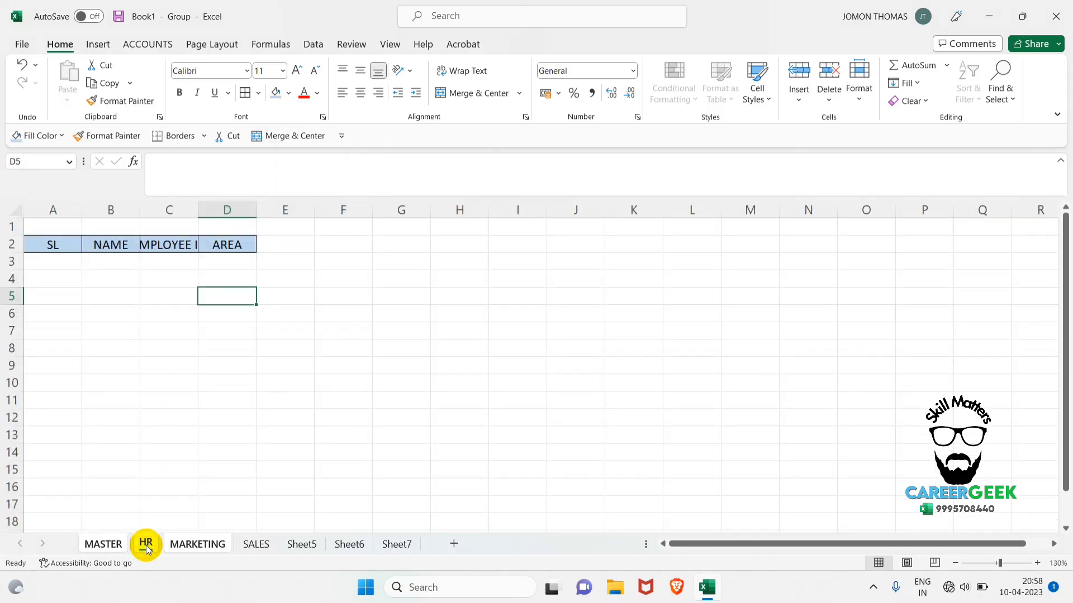
pyautogui.doubleClick(199, 210)
pyautogui.doubleClick(278, 210)
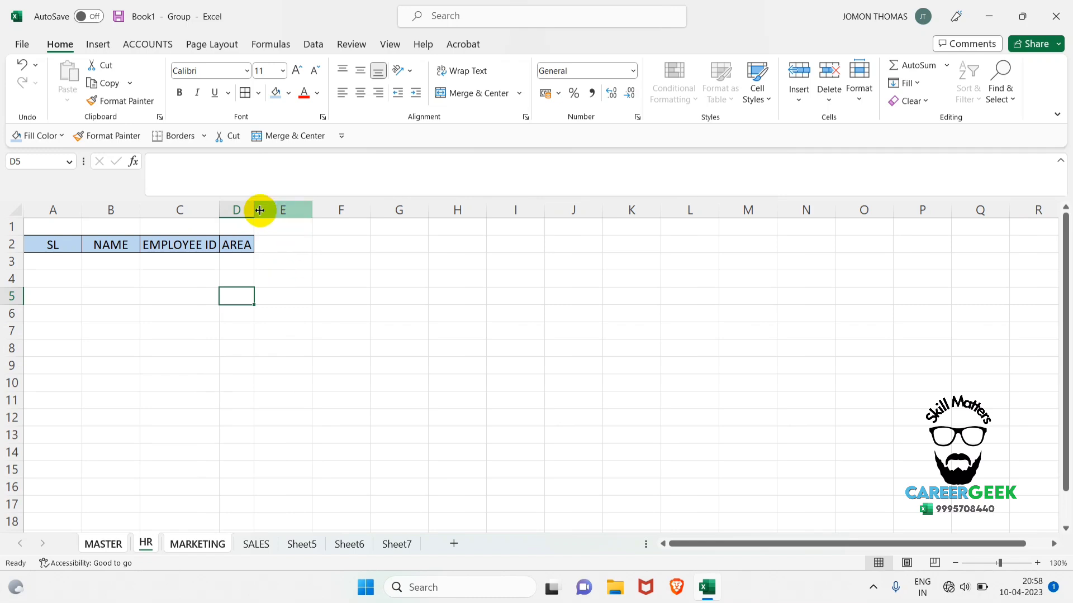
pyautogui.moveTo(254, 211); pyautogui.dragTo(280, 210)
pyautogui.scroll(1, 311, 288)
pyautogui.scroll(1, 310, 289)
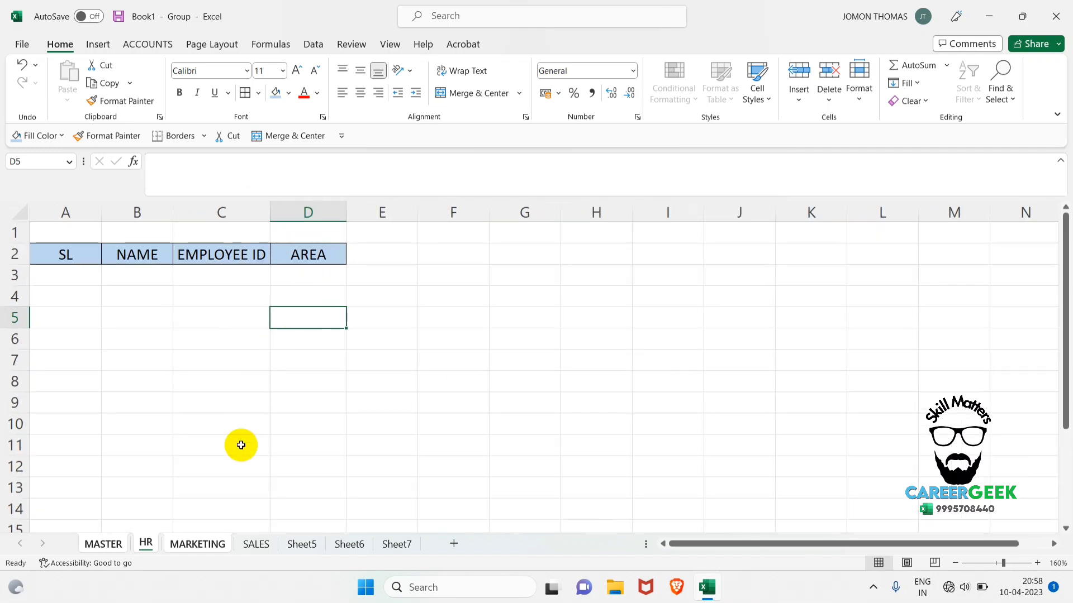
# Check the headings on MARKETING, ungroup the worksheets by switching to Sheet5, and return to MASTER.
pyautogui.click(201, 544)
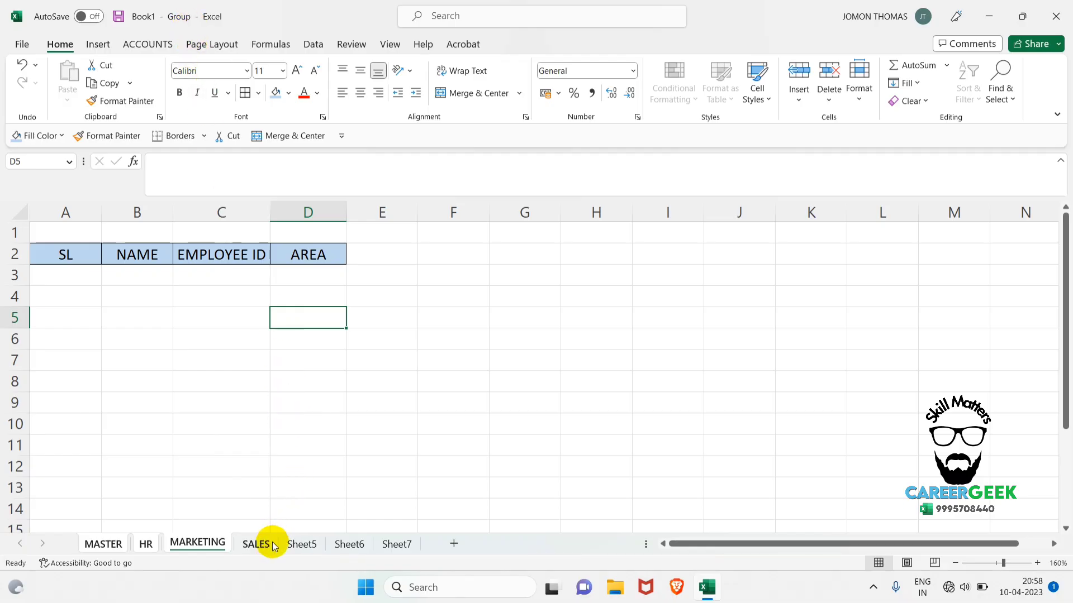
pyautogui.click(303, 545)
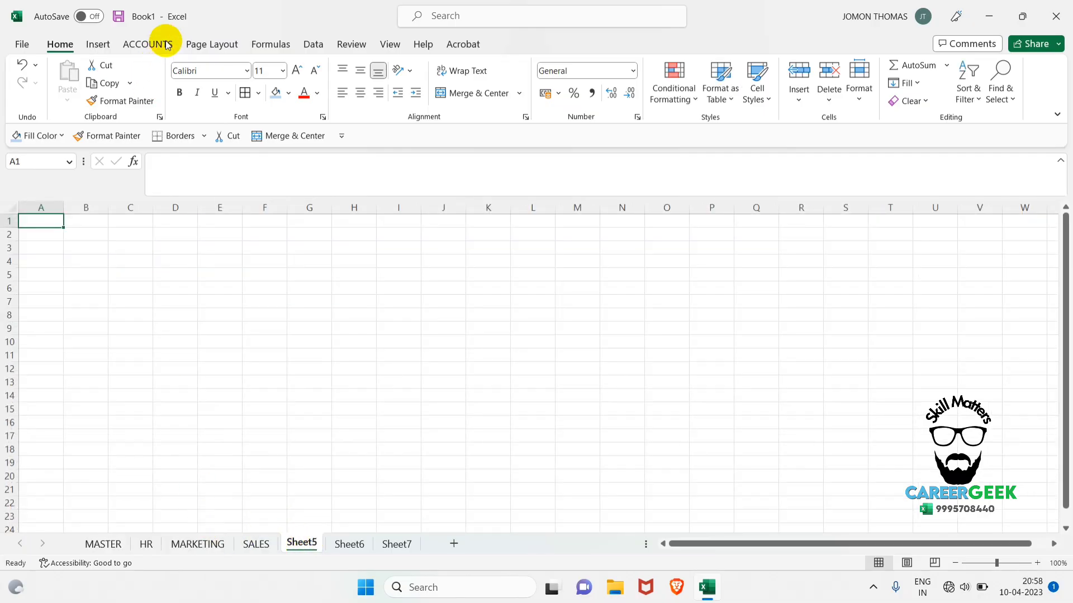
pyautogui.click(195, 544)
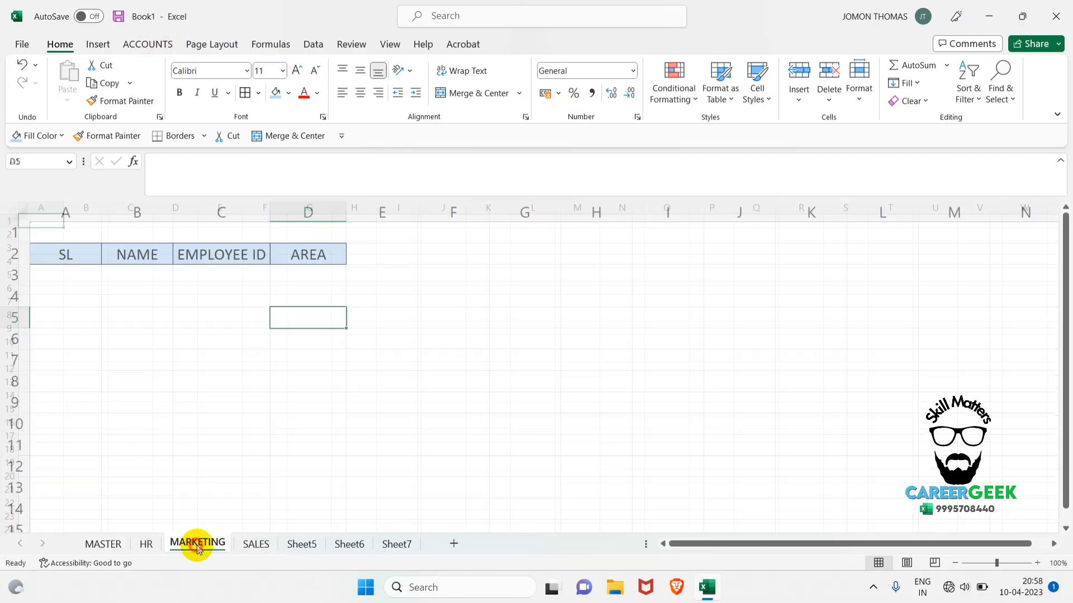
pyautogui.click(103, 544)
pyautogui.click(135, 488)
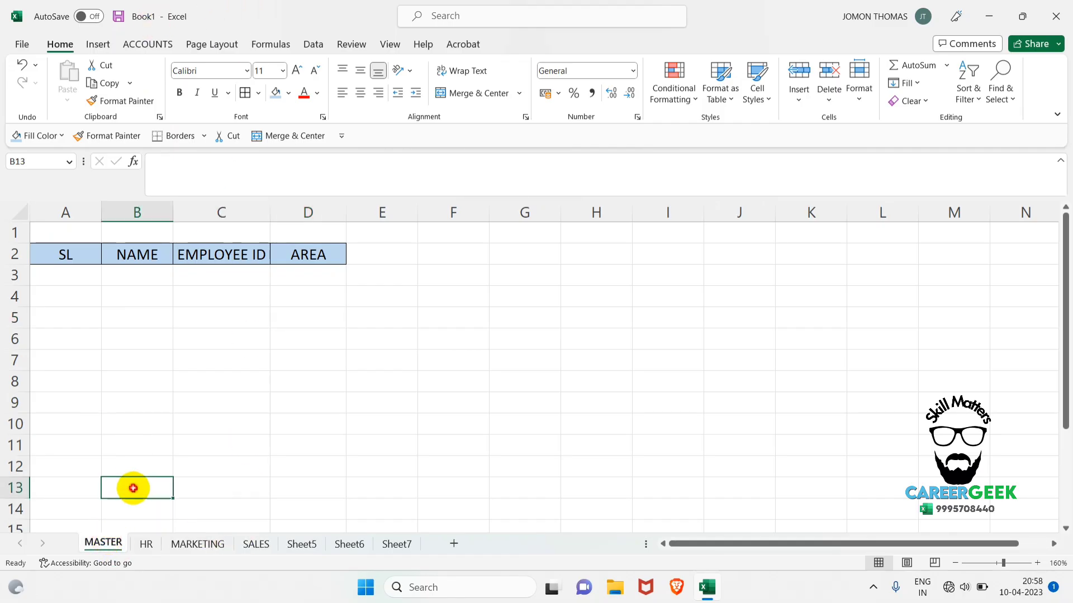
# Fill row 3 of the ungrouped MASTER worksheet with serial number 1, the employee's name and ID, and area NORTH.
pyautogui.click(61, 276)
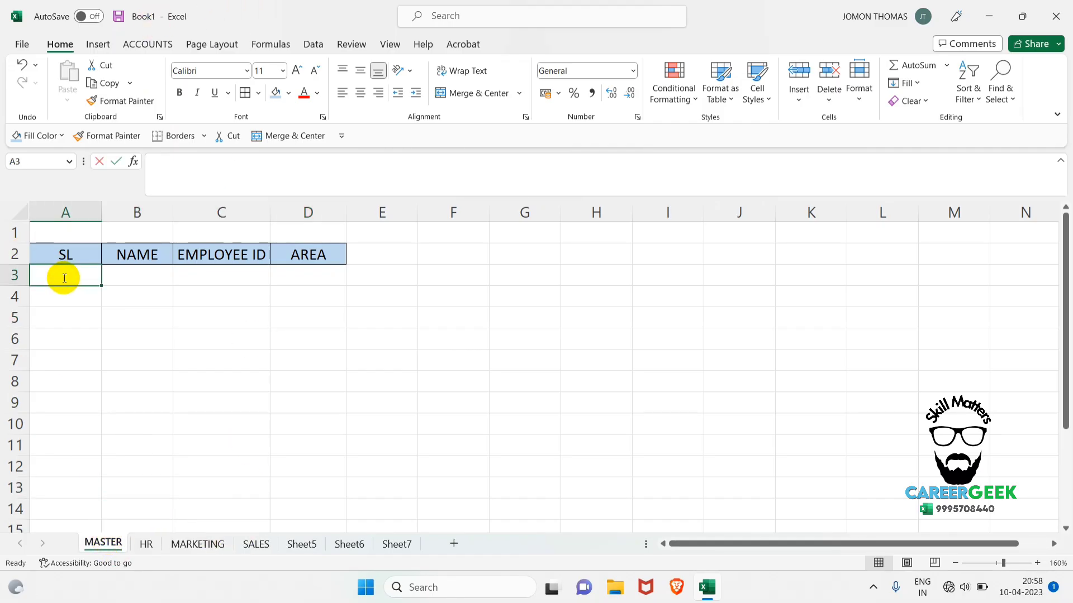
pyautogui.write('1')
pyautogui.press('Tab')
pyautogui.write('ARUN')
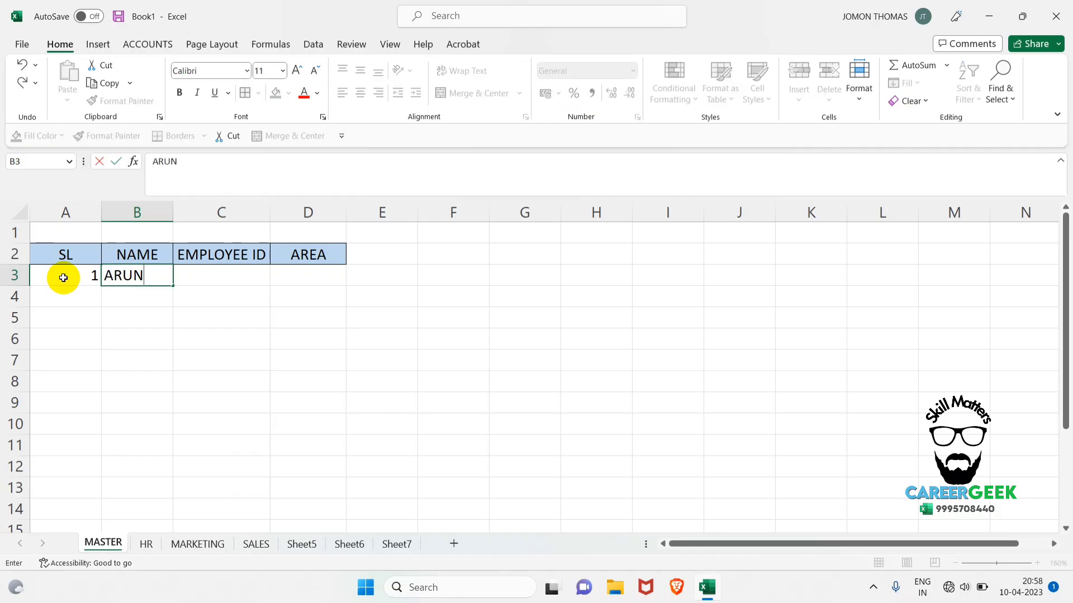
pyautogui.press('Tab')
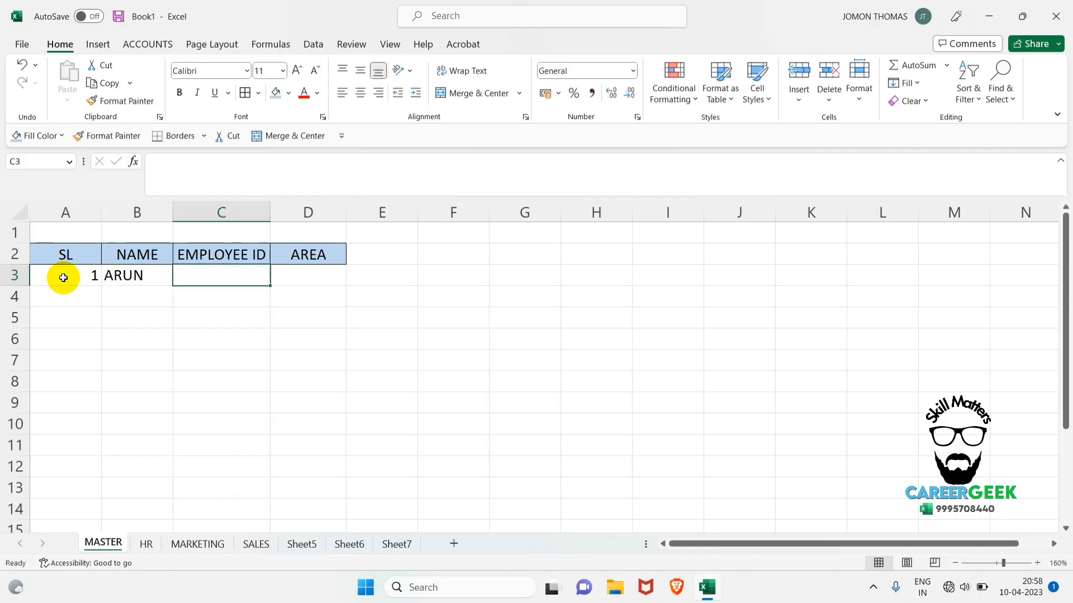
pyautogui.write('ECD0')
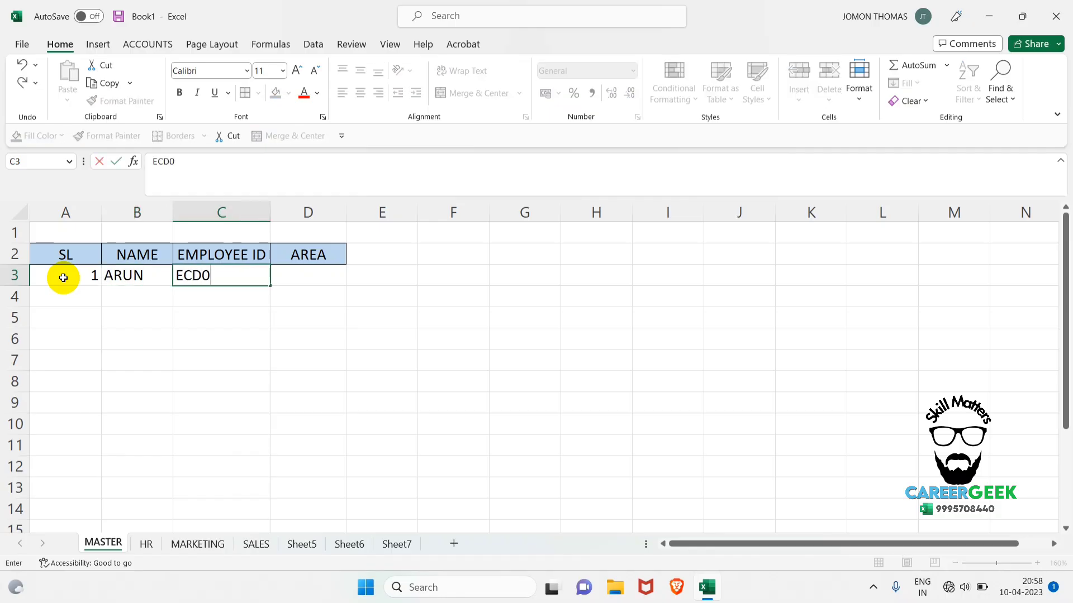
pyautogui.write('01')
pyautogui.press('Tab')
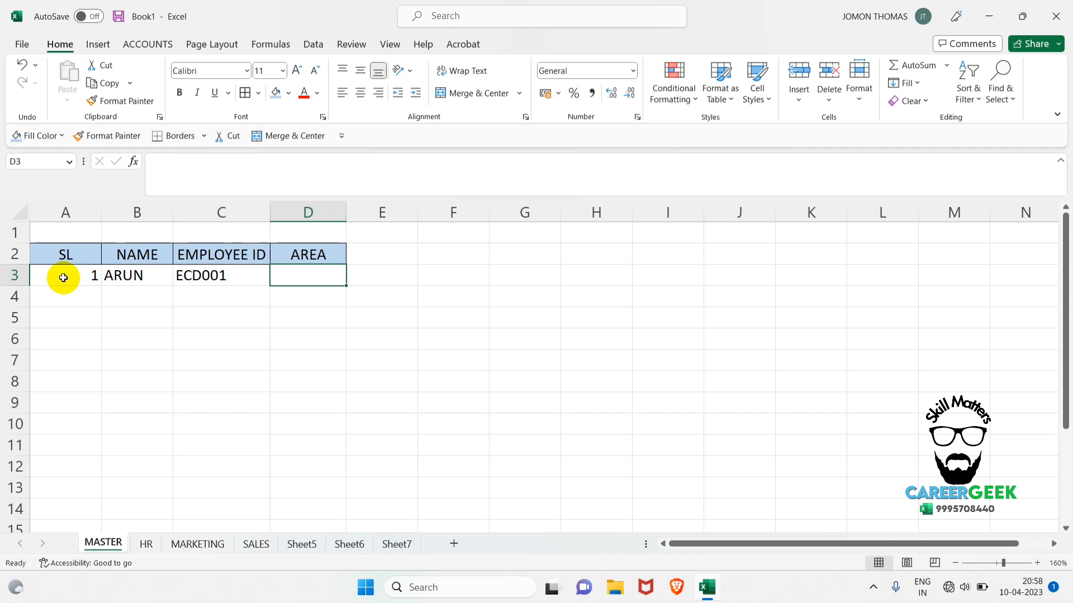
pyautogui.write('NORTH')
pyautogui.press('Return')
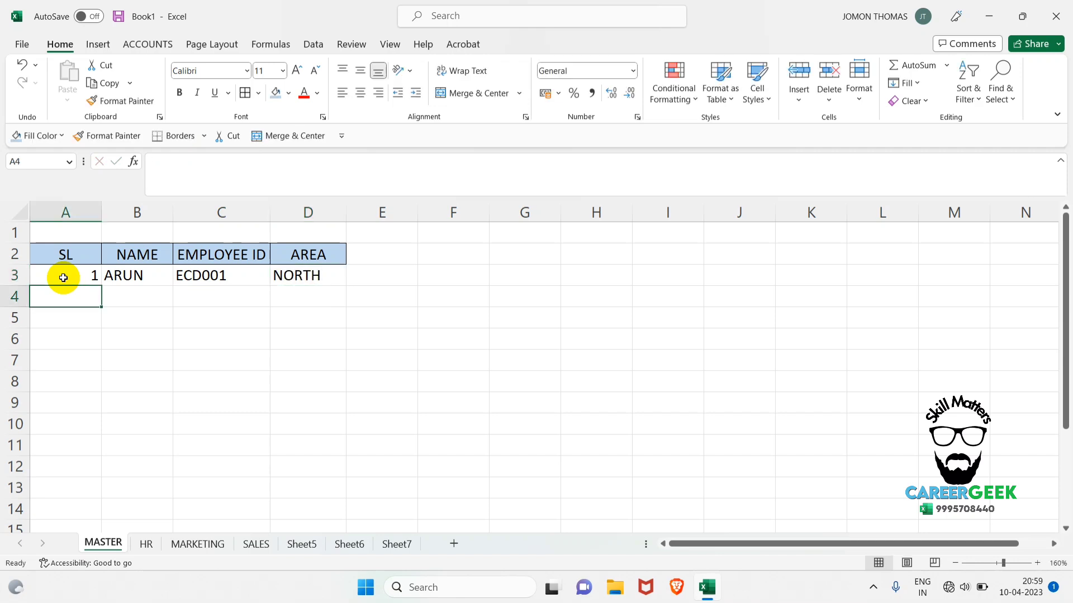
# Compare the HR and MARKETING worksheets with MASTER to check where the row 3 record was entered.
pyautogui.click(149, 541)
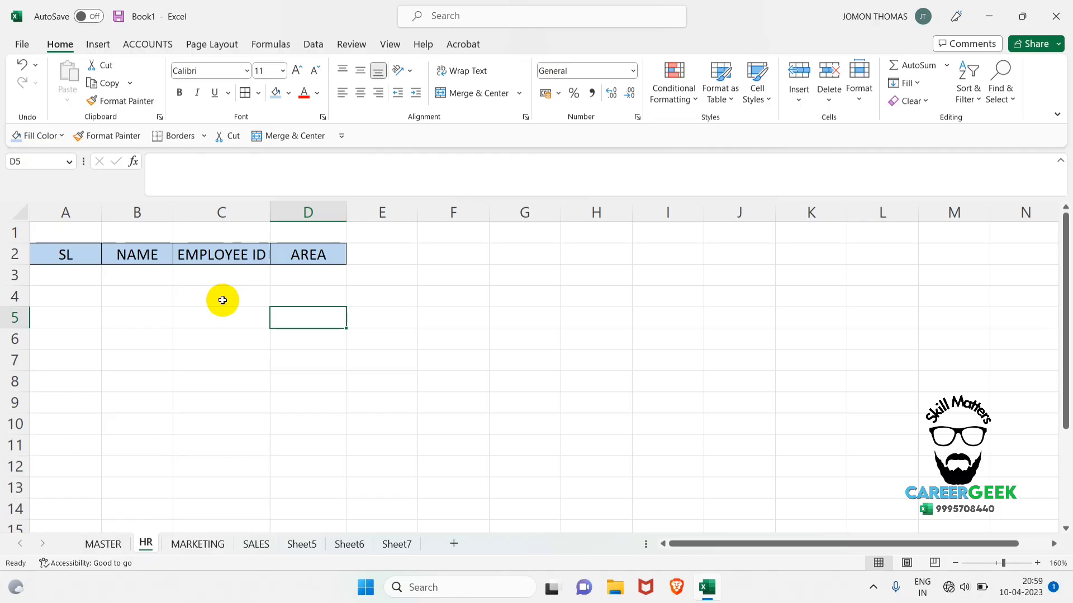
pyautogui.click(111, 541)
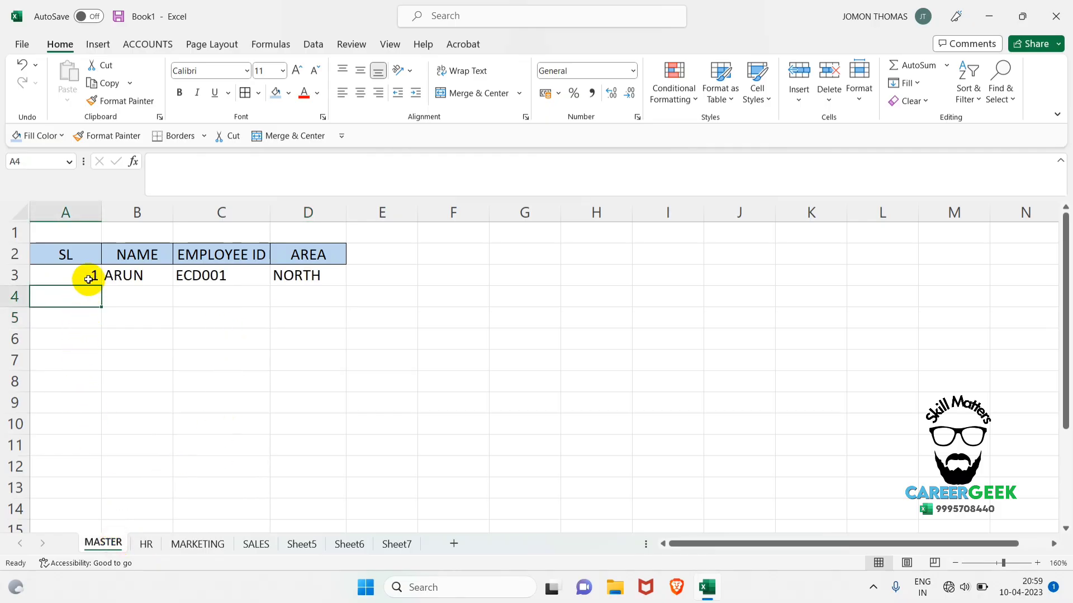
pyautogui.click(145, 544)
pyautogui.click(185, 543)
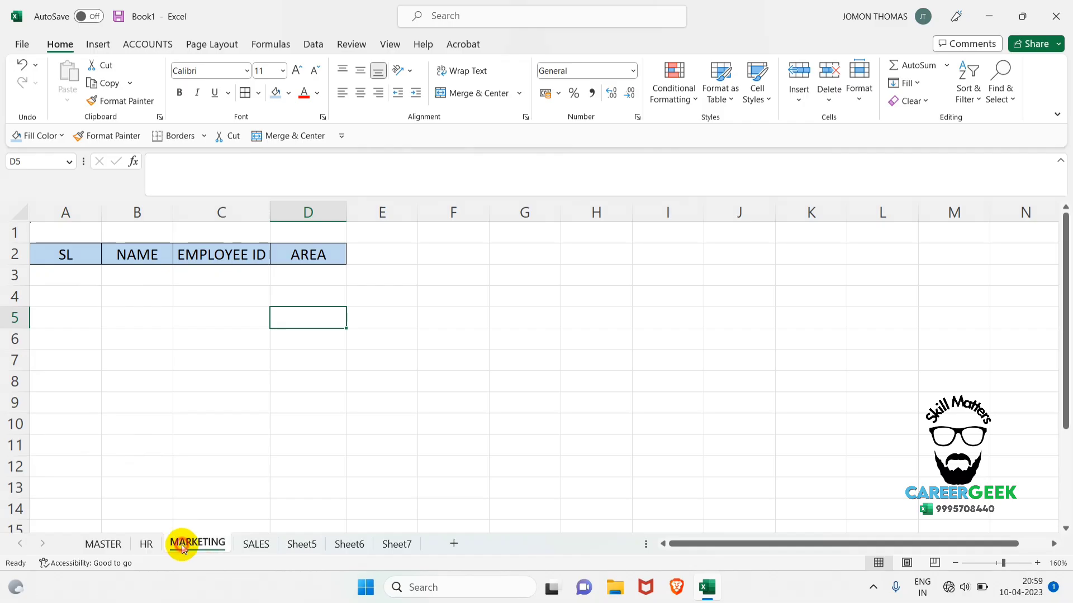
pyautogui.click(115, 543)
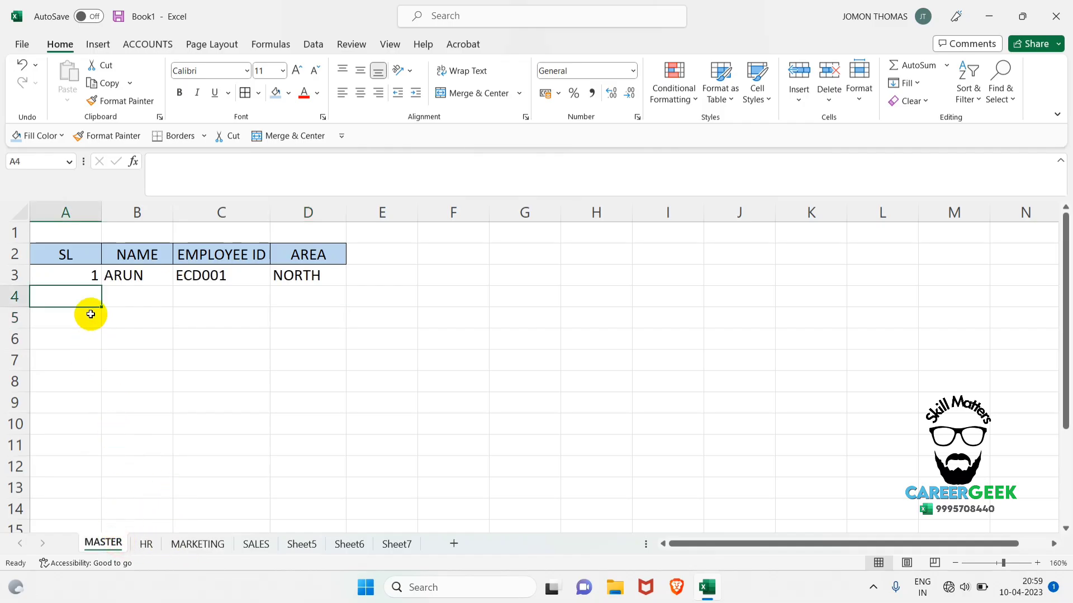
# Delete the employee record in A3:D3 of the MASTER worksheet.
pyautogui.click(78, 275)
pyautogui.moveTo(114, 272); pyautogui.dragTo(294, 276)
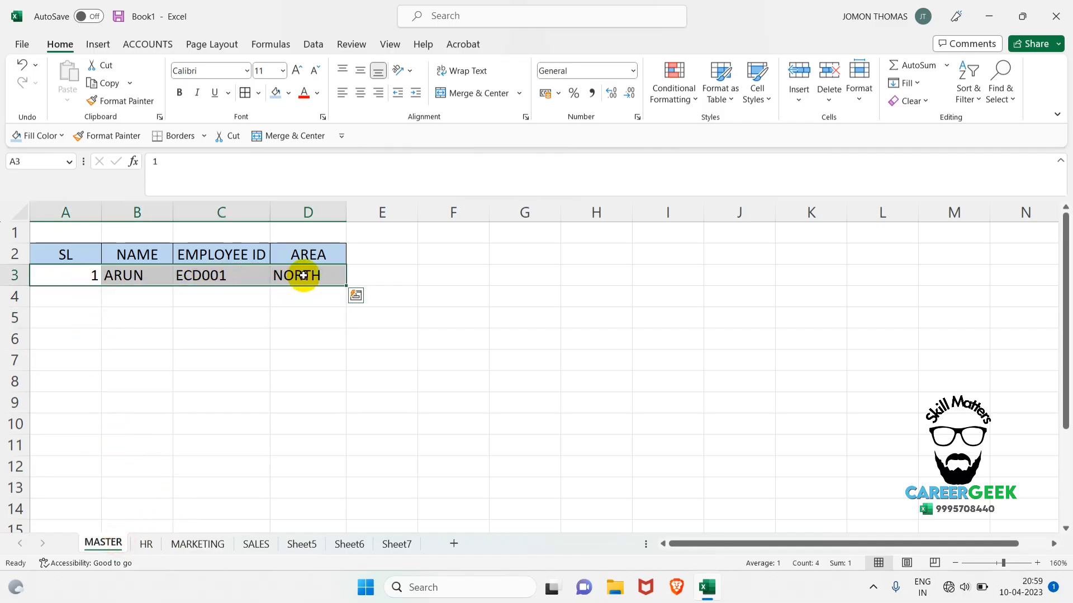
pyautogui.press('Delete')
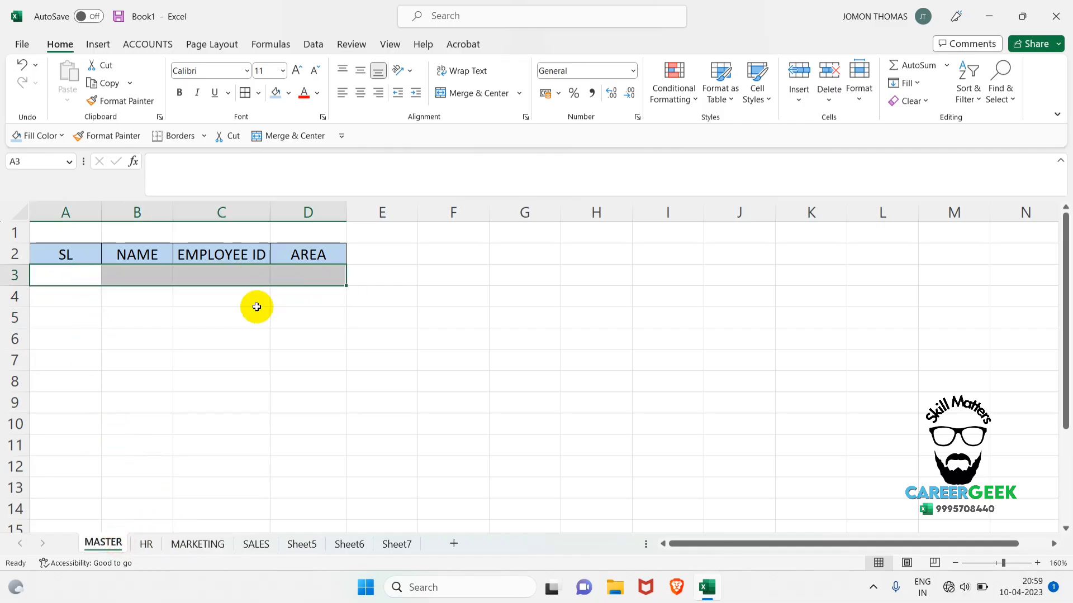
# Group HR and MARKETING with MASTER again and enter serial number 1 in cell A3.
pyautogui.keyDown('ctrl'); pyautogui.click(151, 545); pyautogui.keyUp('ctrl')
pyautogui.keyDown('ctrl'); pyautogui.click(190, 544); pyautogui.keyUp('ctrl')
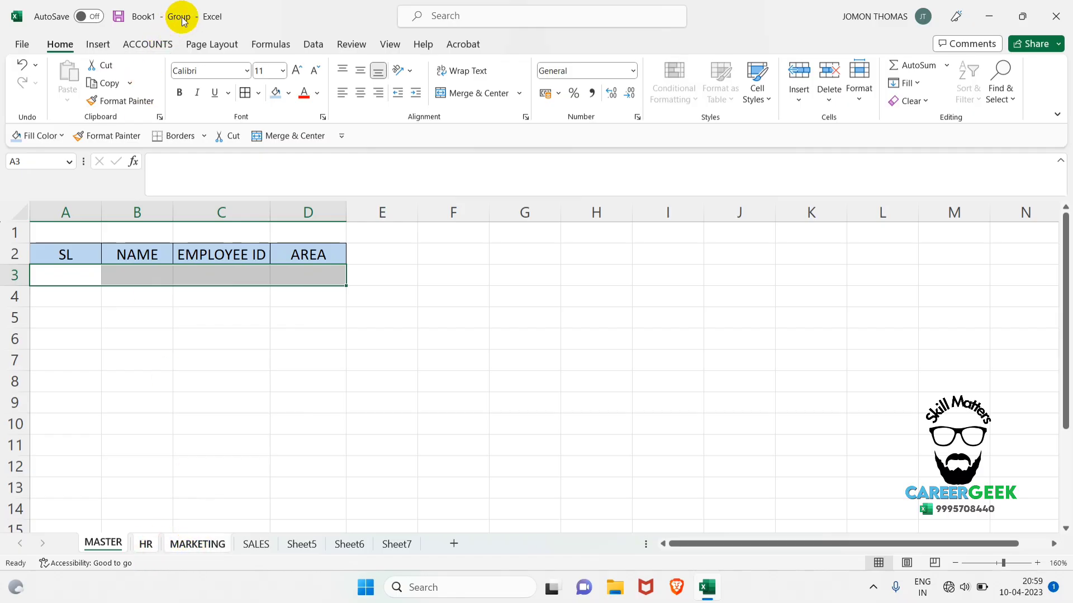
pyautogui.click(81, 278)
pyautogui.write('1')
pyautogui.hotkey('ctrl', 'Return')
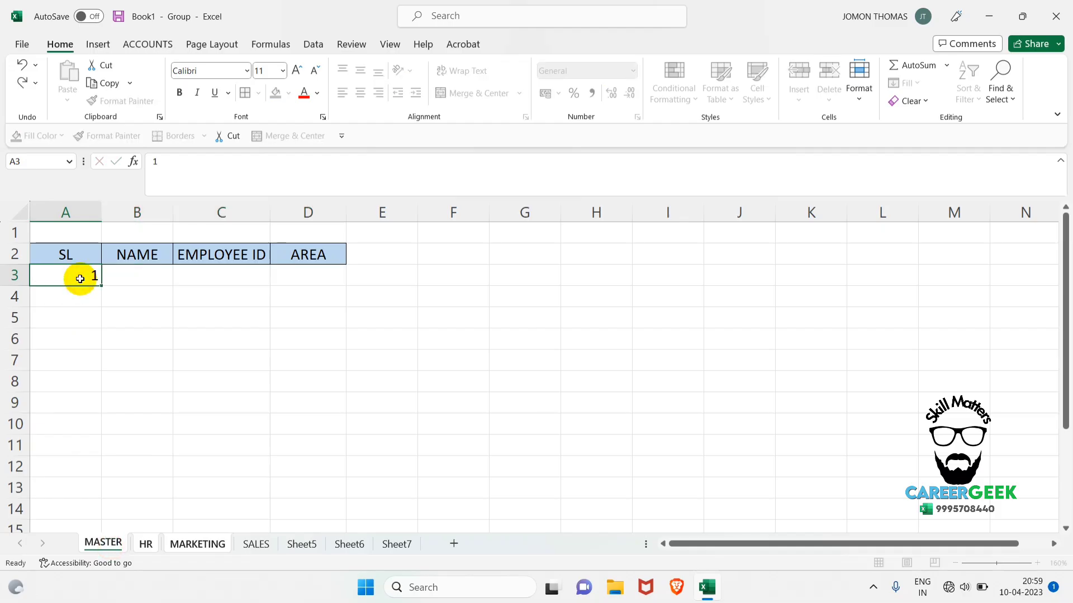
# Complete row 3 of the grouped worksheets with the employee's name, employee ID and area NORTH.
pyautogui.press('Tab')
pyautogui.write('ARUN')
pyautogui.press('Tab')
pyautogui.write('E')
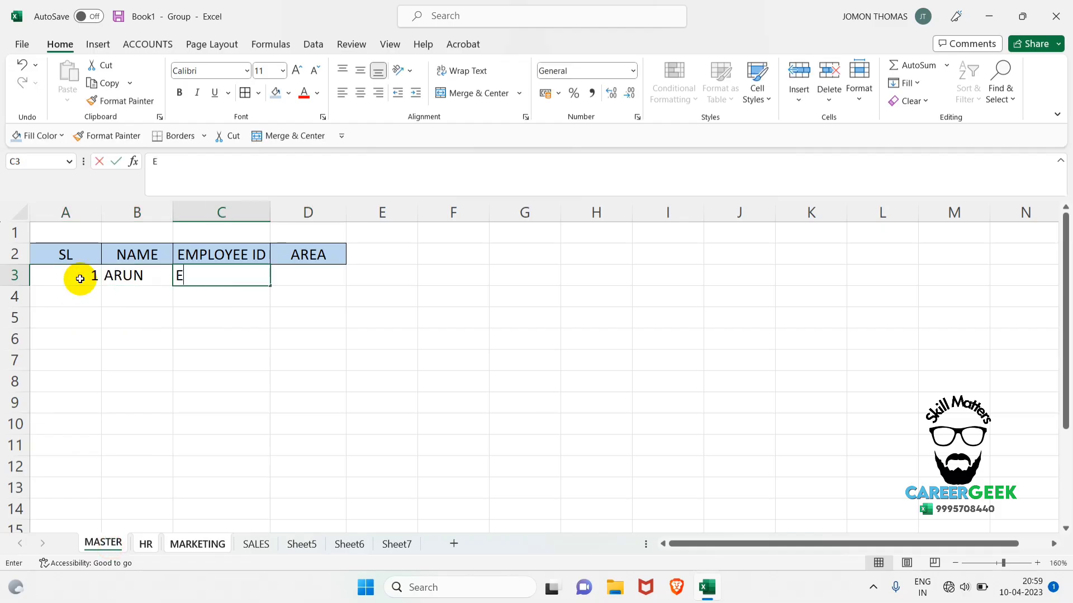
pyautogui.write('CD001')
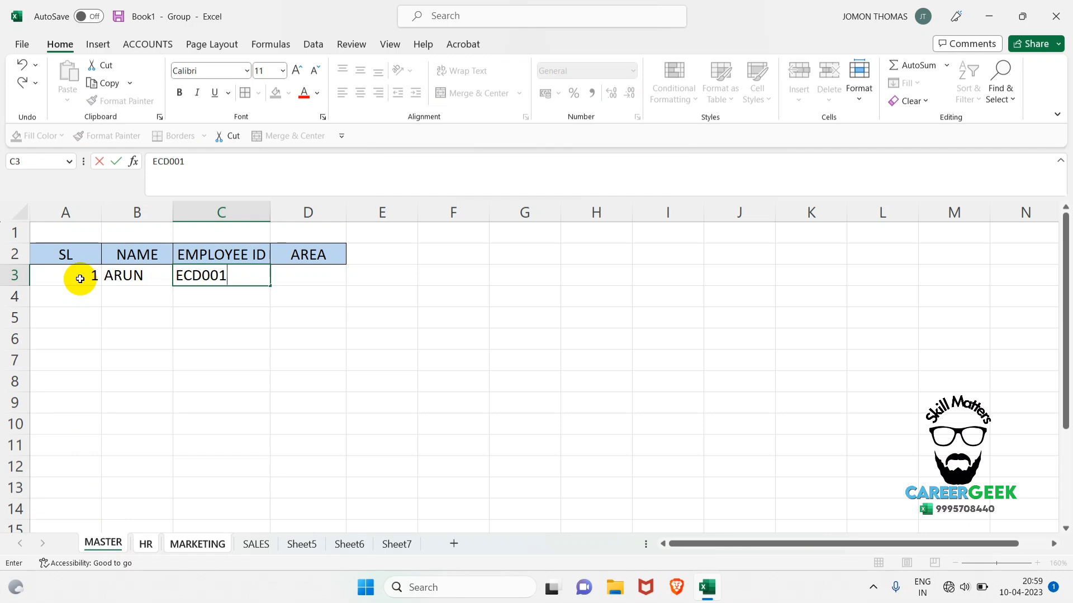
pyautogui.press('Tab')
pyautogui.write('NORTH')
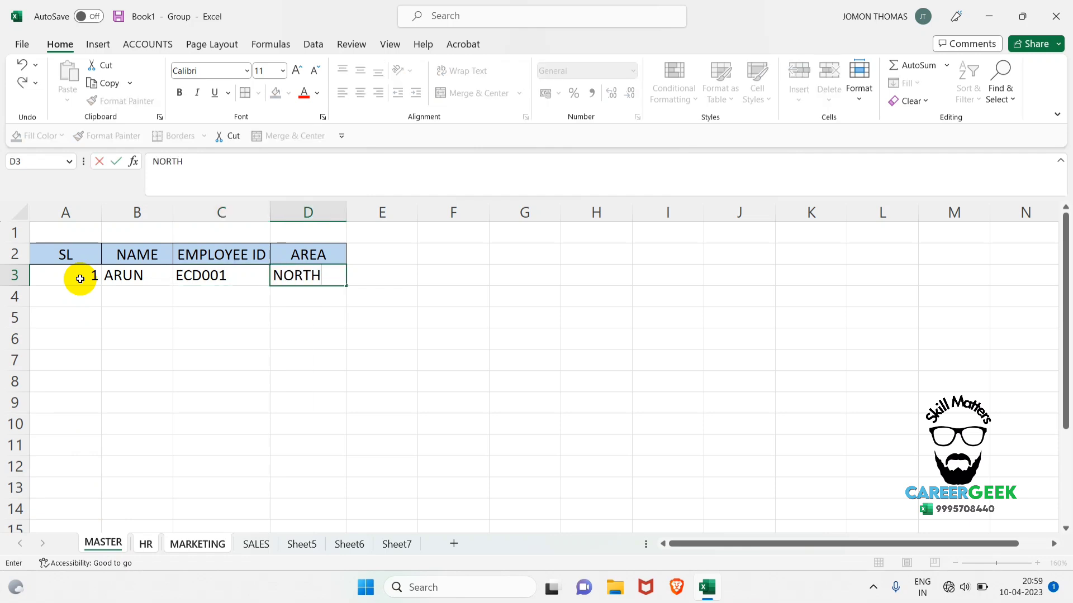
pyautogui.press('Return')
# Fill row 4 of the grouped worksheets with serial number 2, the employee's name, employee ID and area SOUTH.
pyautogui.write('2')
pyautogui.press('Tab')
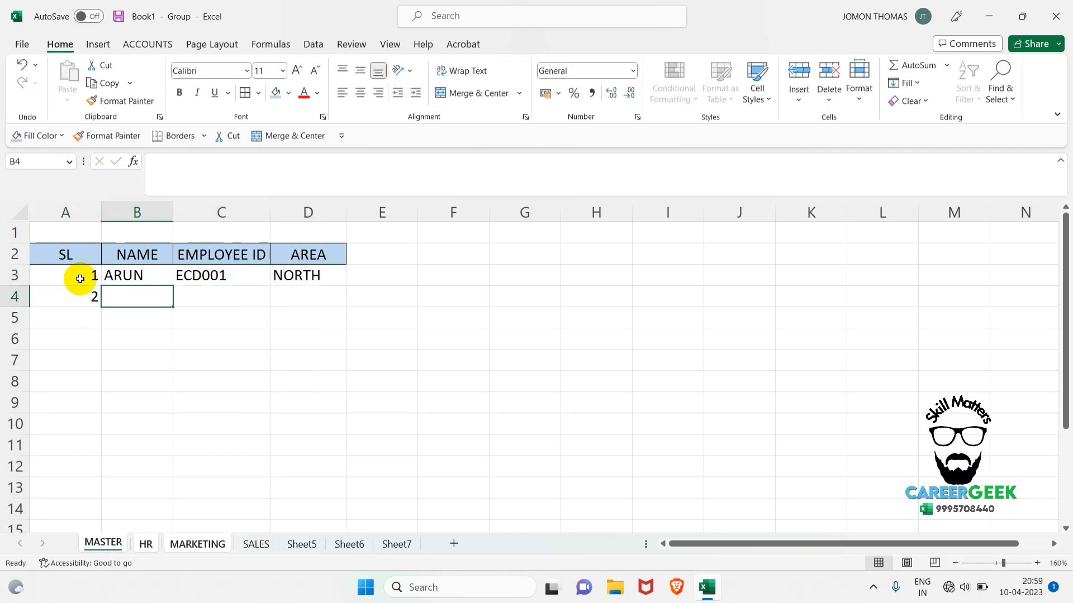
pyautogui.write('MATHEW')
pyautogui.press('Tab')
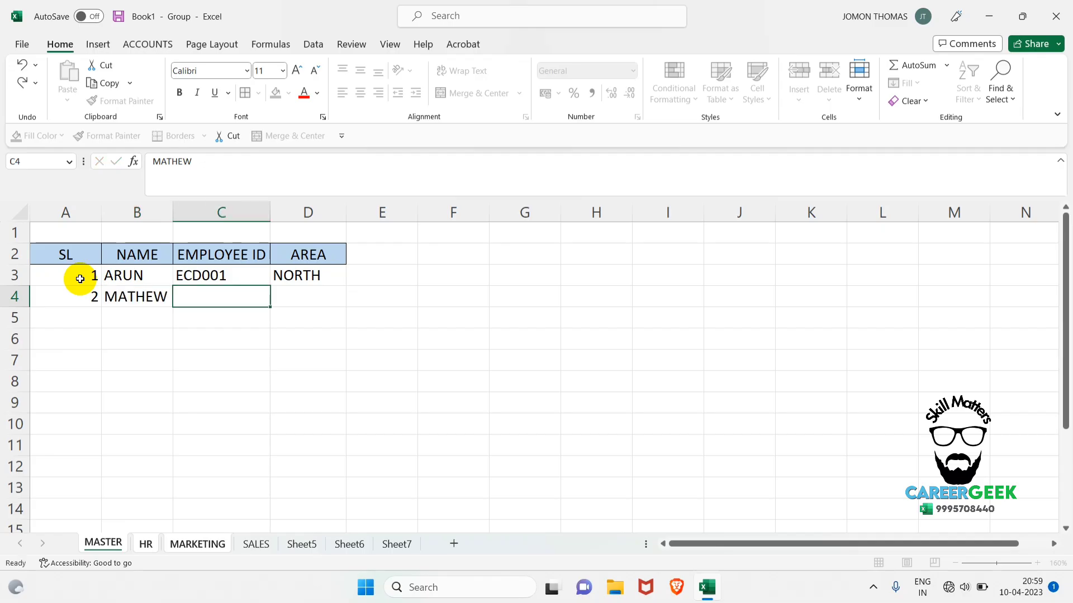
pyautogui.write('ECD002')
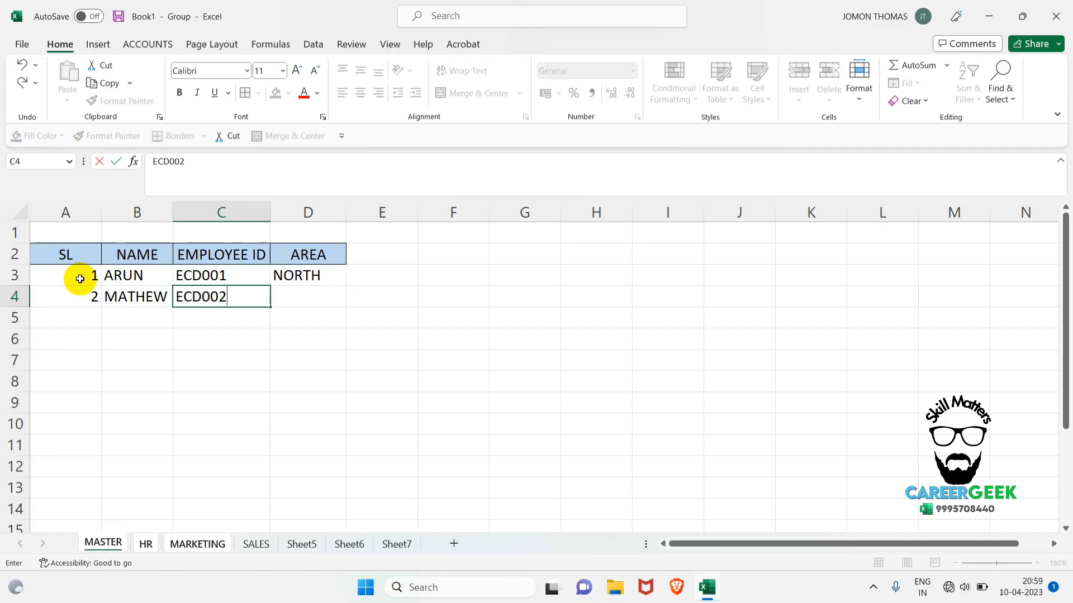
pyautogui.press('Tab')
pyautogui.write('SOUTH')
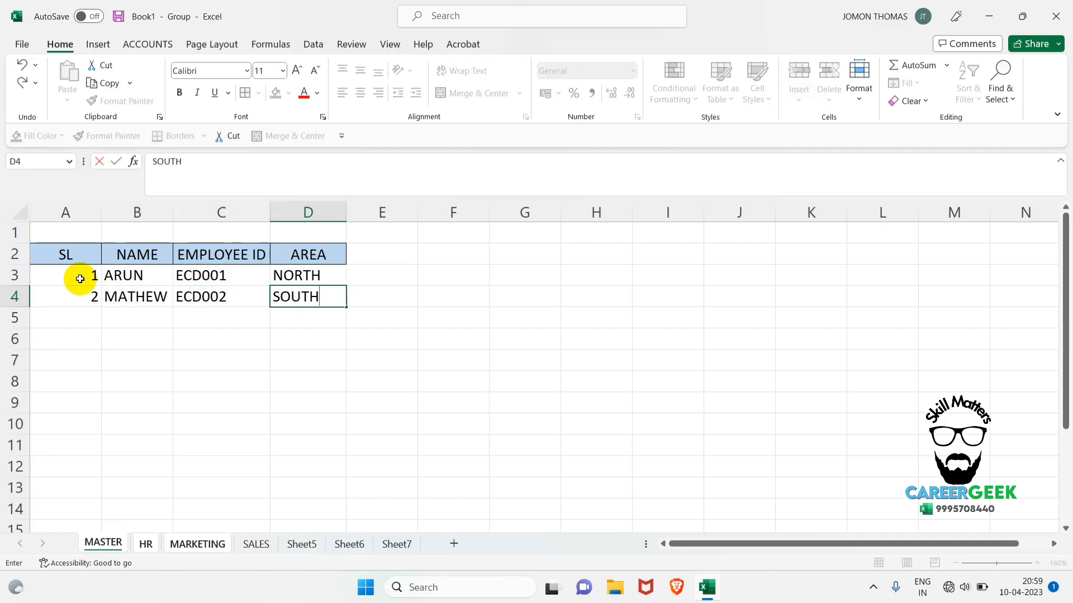
pyautogui.press('Return')
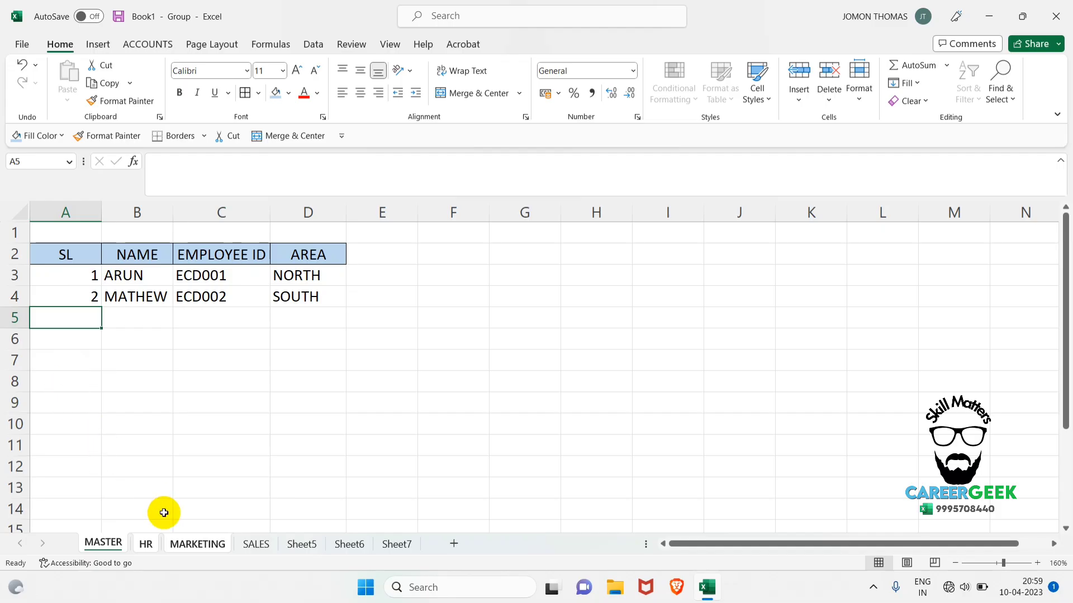
# Ungroup the worksheets and check MARKETING, HR and MASTER for the row 4 record.
pyautogui.click(305, 546)
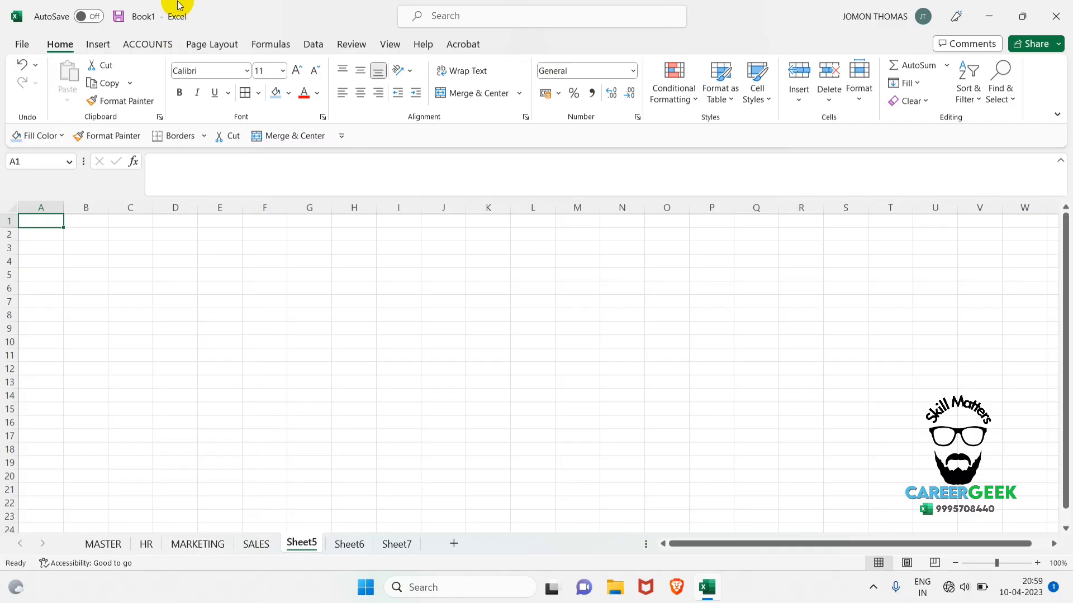
pyautogui.click(198, 544)
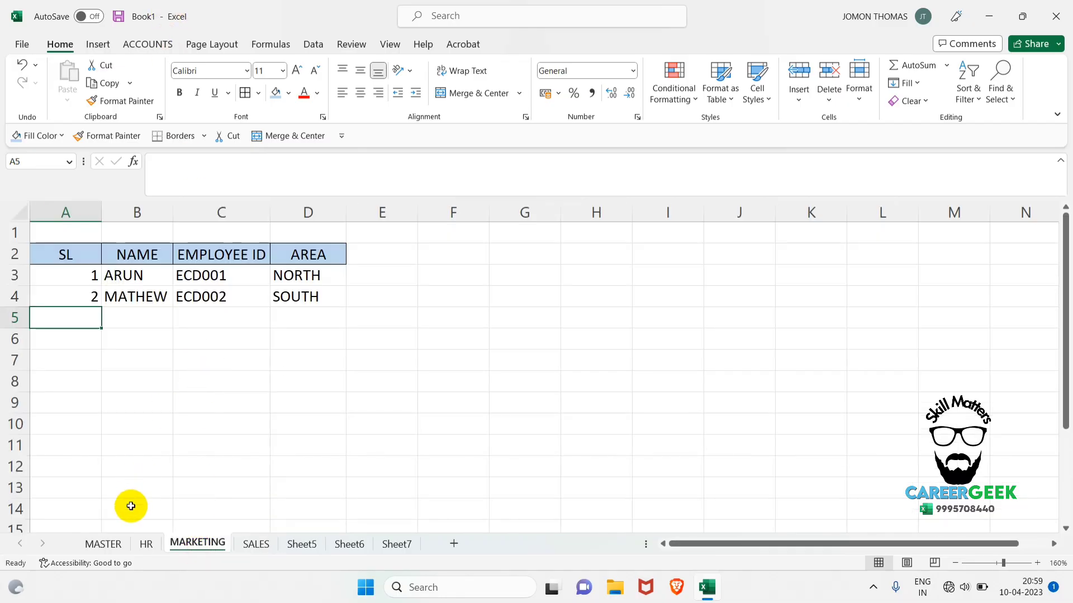
pyautogui.click(144, 544)
pyautogui.click(107, 543)
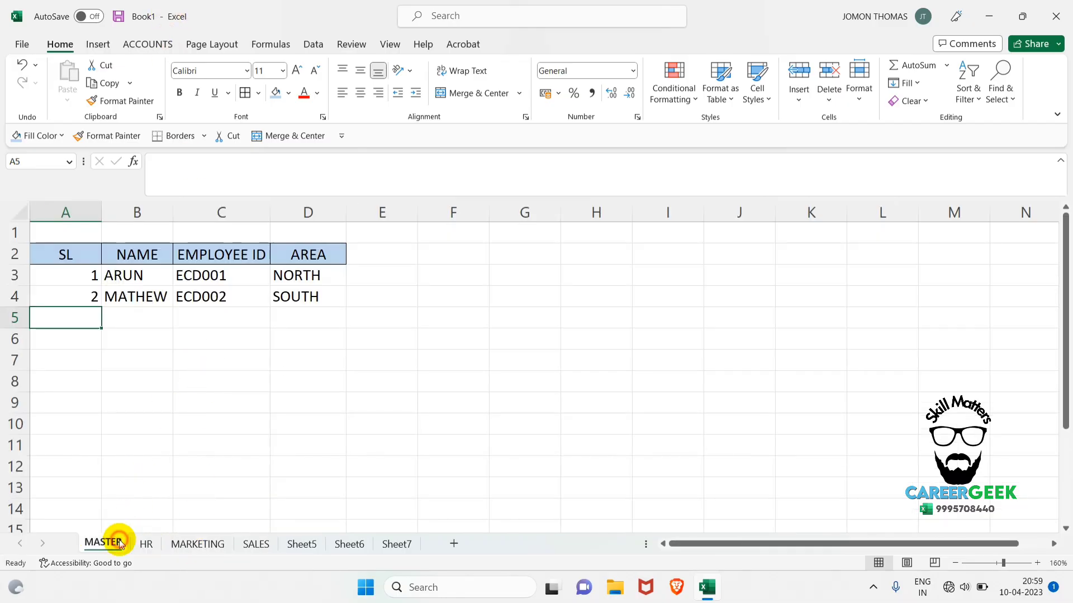
pyautogui.click(141, 549)
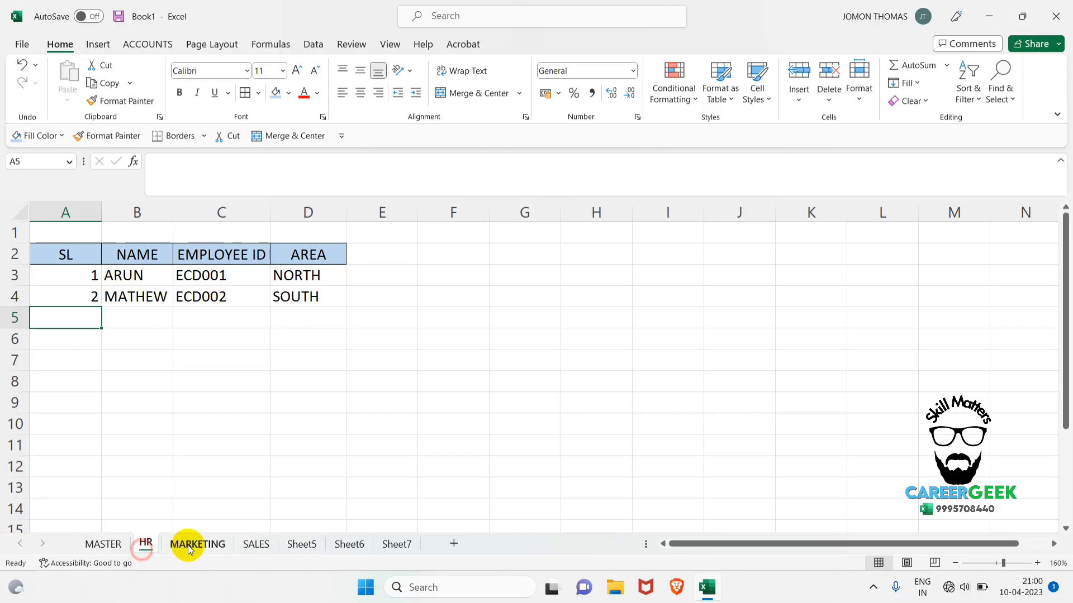
pyautogui.click(192, 545)
pyautogui.click(226, 359)
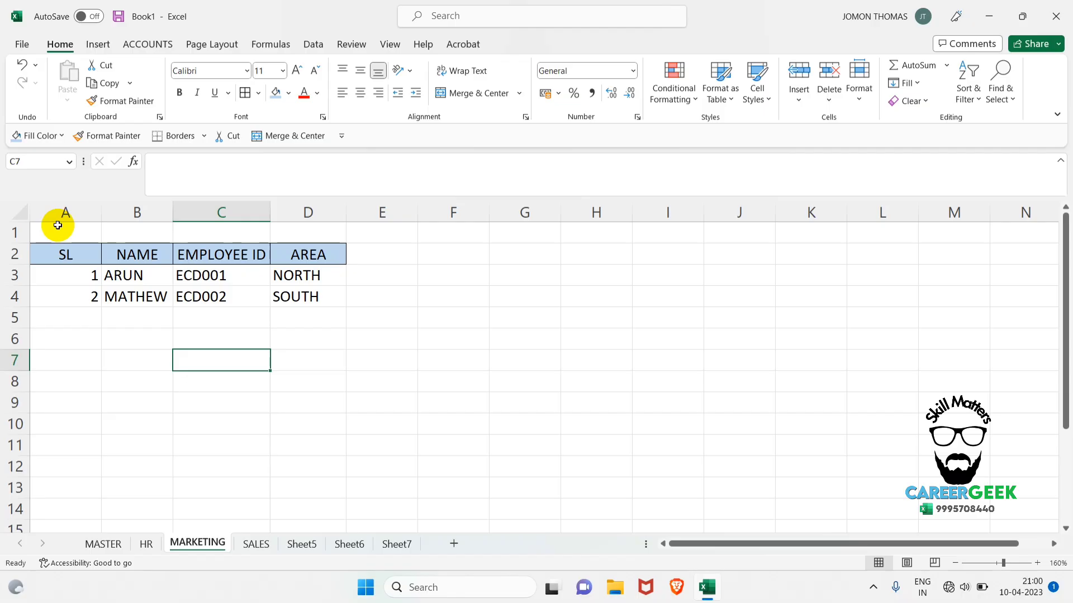
# Examine range A1:D5 on MARKETING and compare it with MASTER, HR, Sheet7, SALES and Sheet5.
pyautogui.moveTo(62, 229); pyautogui.dragTo(314, 319)
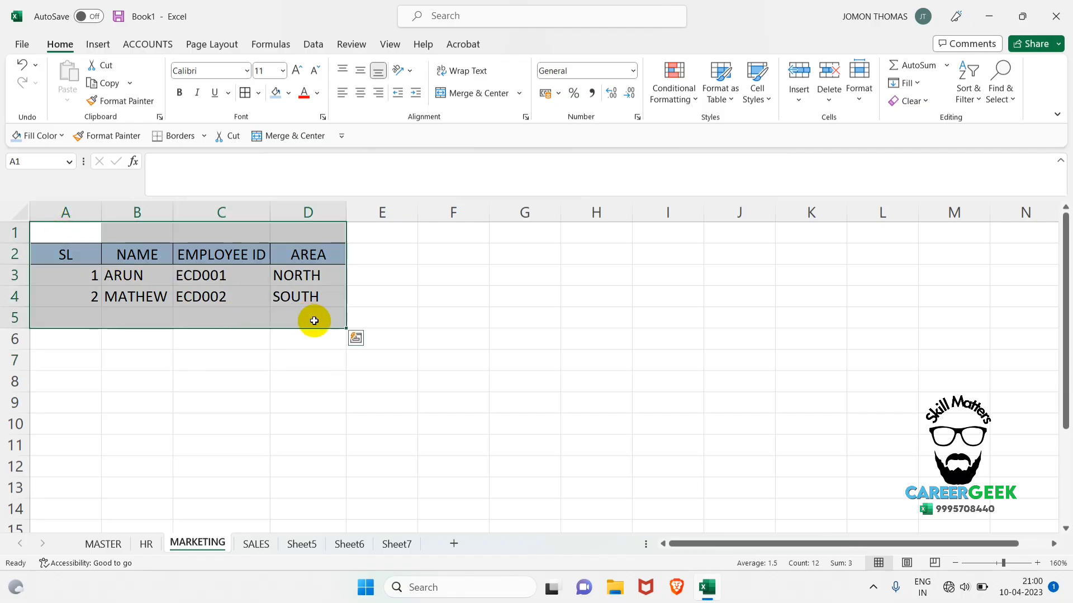
pyautogui.click(312, 356)
pyautogui.click(98, 543)
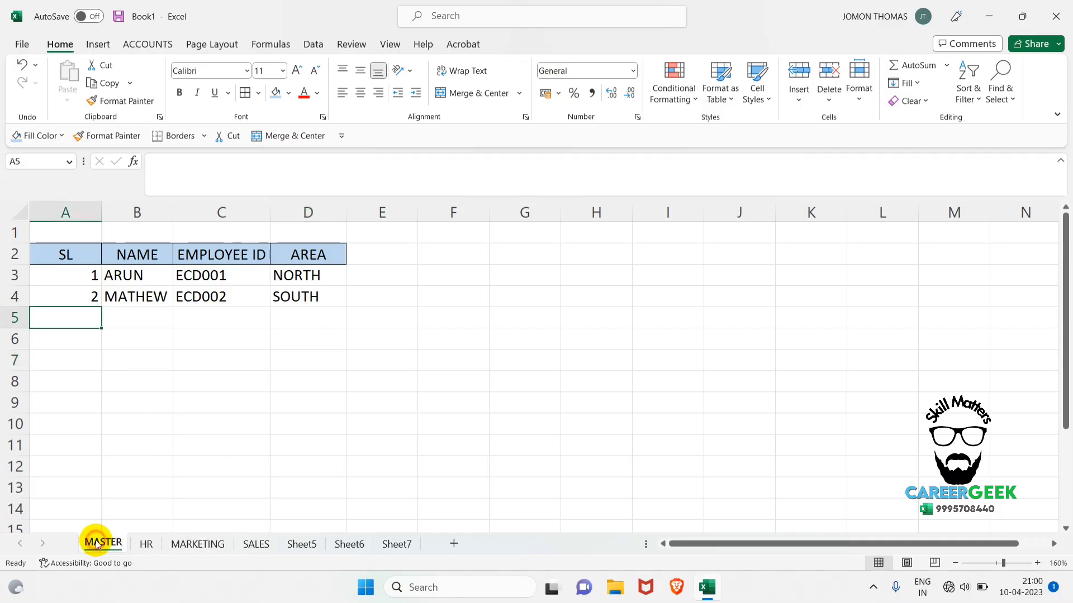
pyautogui.click(145, 544)
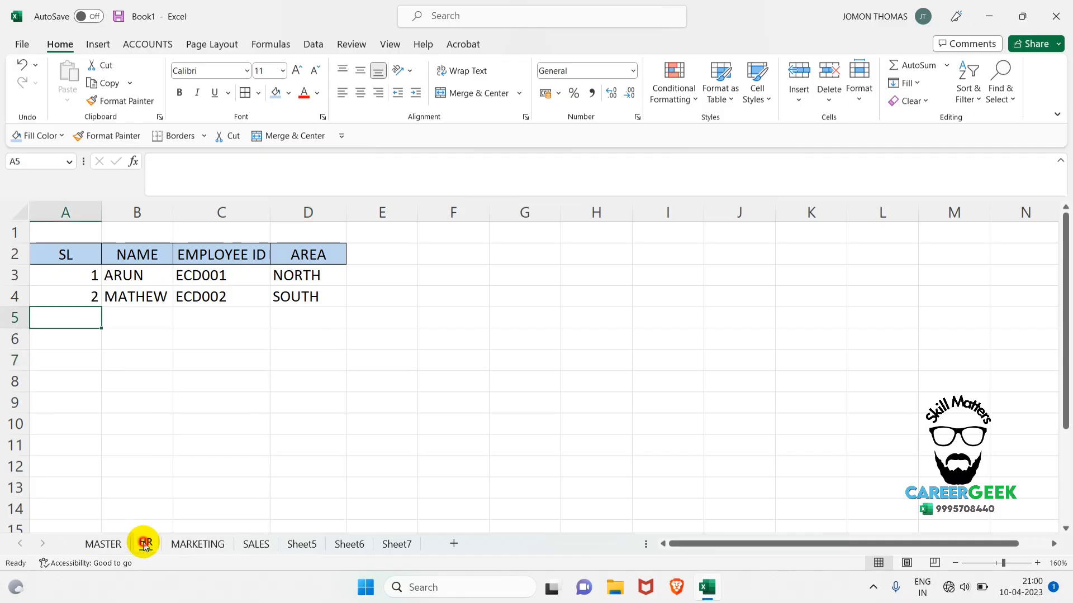
pyautogui.click(403, 549)
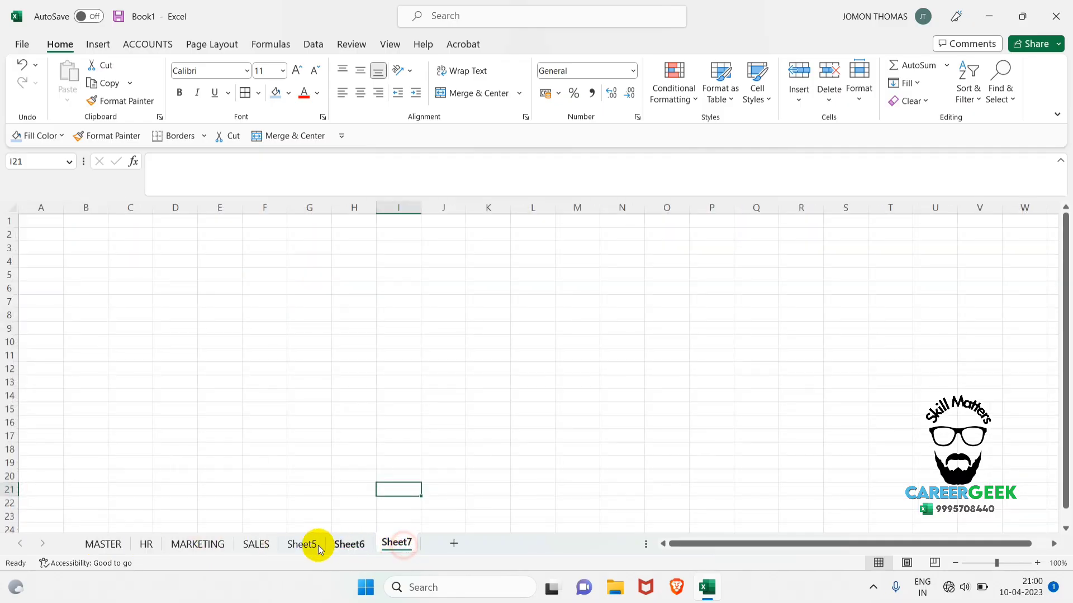
pyautogui.click(182, 544)
pyautogui.click(261, 543)
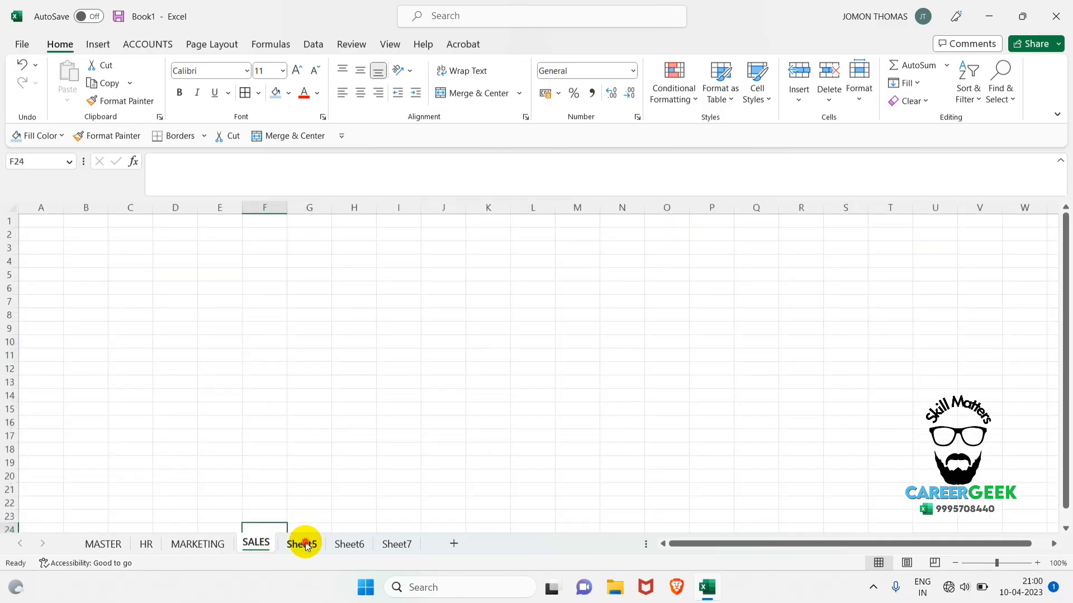
pyautogui.click(304, 544)
# Go to cell A1 of MASTER and step through the worksheets one at a time up to Sheet7.
pyautogui.click(106, 544)
pyautogui.press('Up')
pyautogui.press('Up')
pyautogui.press('Up')
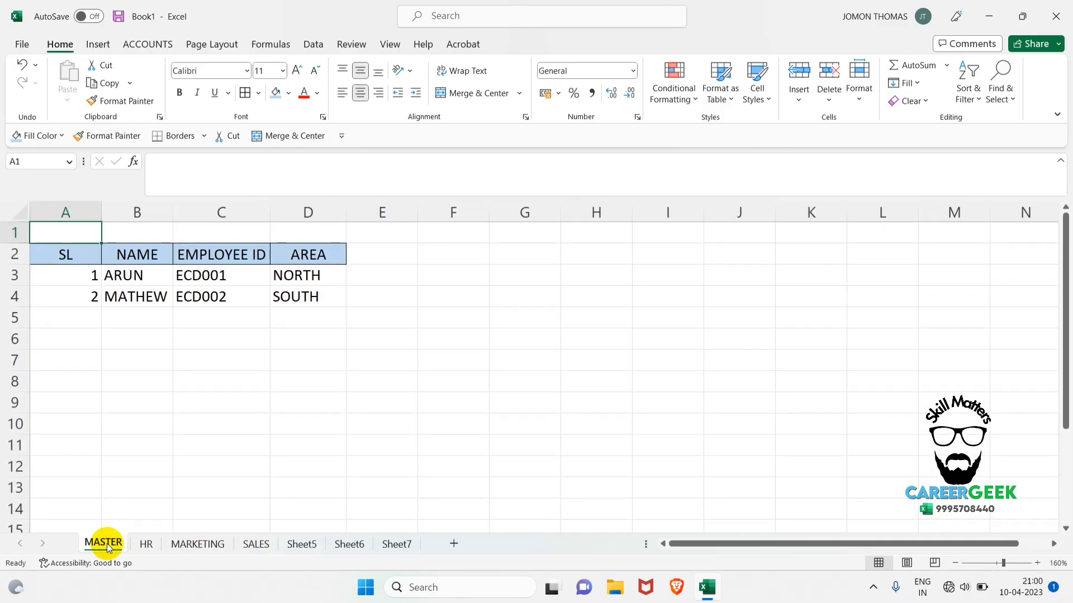
pyautogui.hotkey('ctrl', 'pagedown')
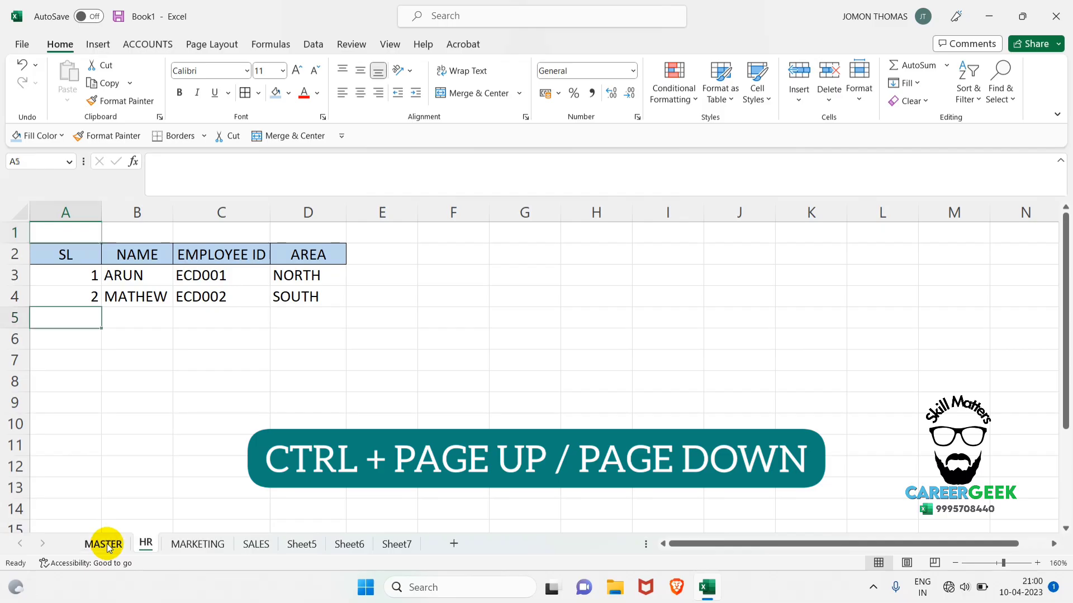
pyautogui.hotkey('ctrl', 'pageup')
pyautogui.hotkey('ctrl', 'pagedown')
pyautogui.hotkey('ctrl', 'pagedown')
pyautogui.hotkey('ctrl', 'pagedown')
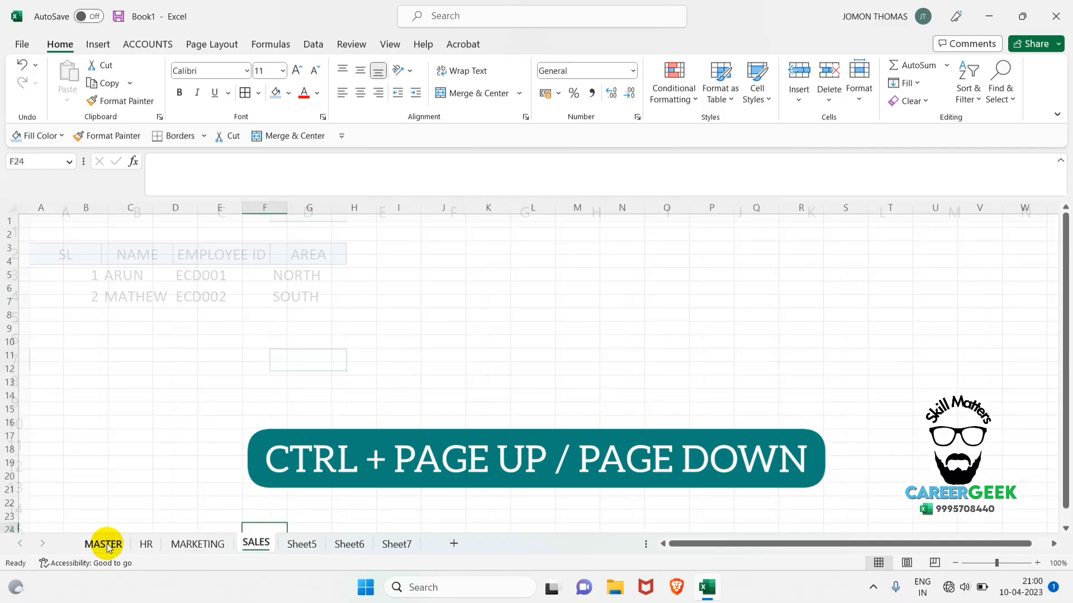
pyautogui.hotkey('ctrl', 'pagedown')
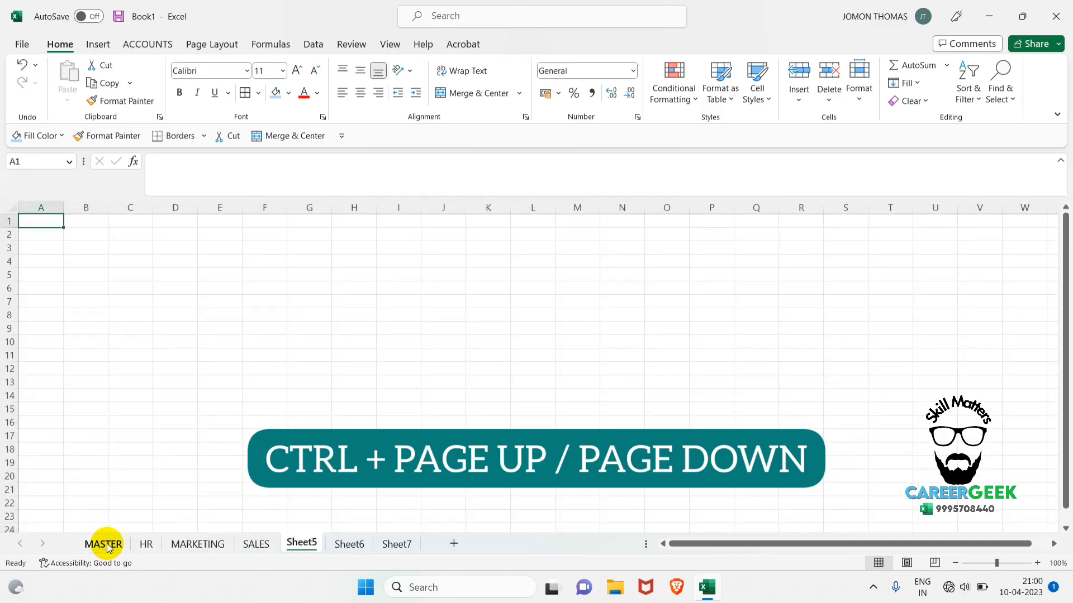
pyautogui.hotkey('ctrl', 'pagedown')
pyautogui.hotkey('ctrl', 'pagedown')
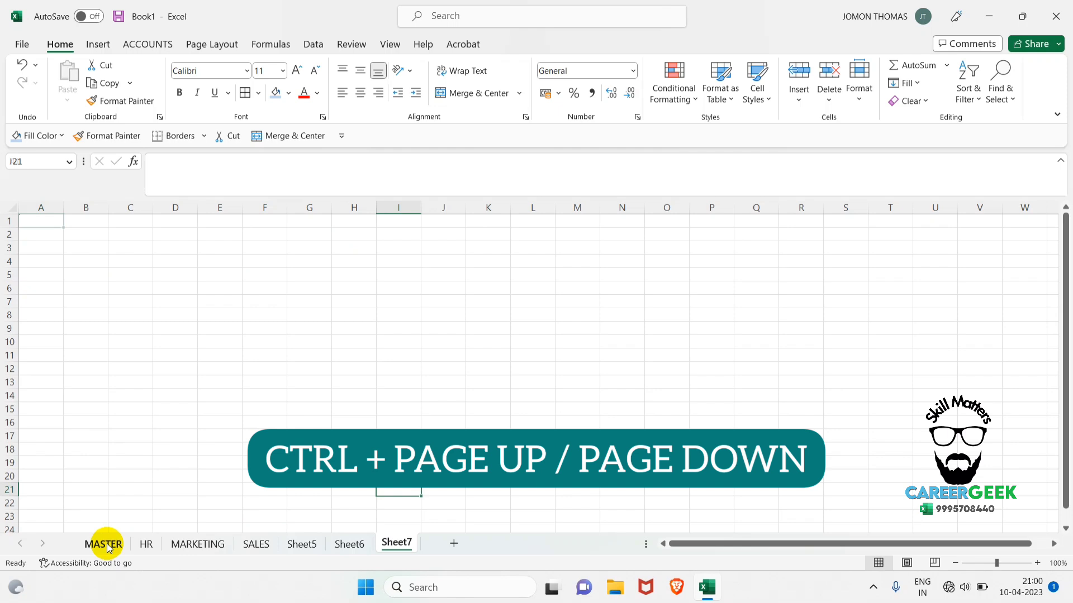
# Step back and forth among the last worksheets, ending by moving one sheet at a time from Sheet7 back to MASTER.
pyautogui.hotkey('ctrl', 'pageup')
pyautogui.hotkey('ctrl', 'pageup')
pyautogui.hotkey('ctrl', 'pageup')
pyautogui.hotkey('ctrl', 'pageup')
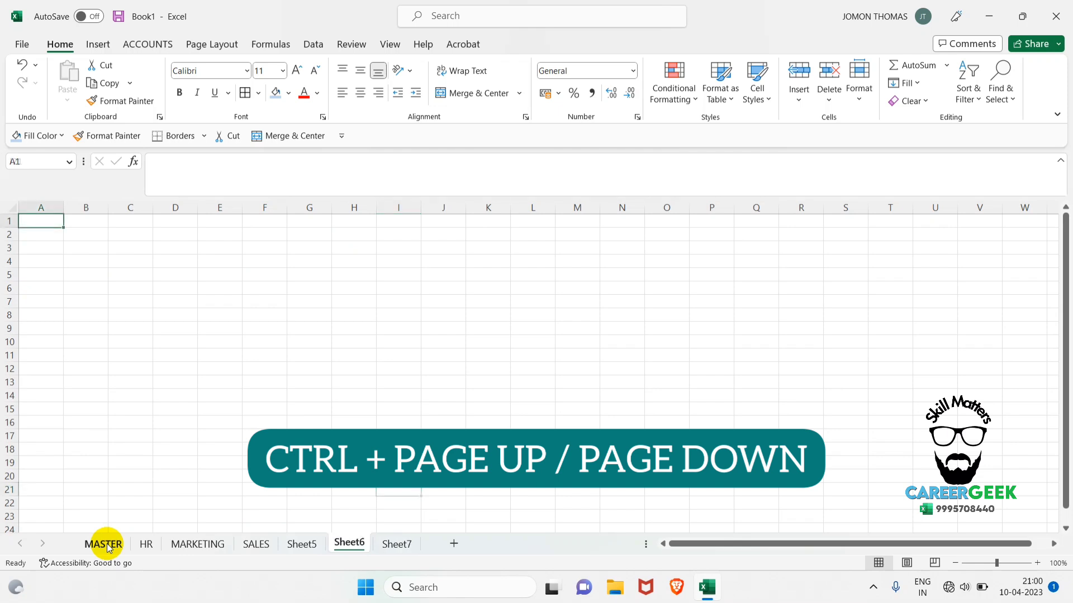
pyautogui.hotkey('ctrl', 'pagedown')
pyautogui.hotkey('ctrl', 'pagedown')
pyautogui.hotkey('ctrl', 'pagedown')
pyautogui.hotkey('ctrl', 'pagedown')
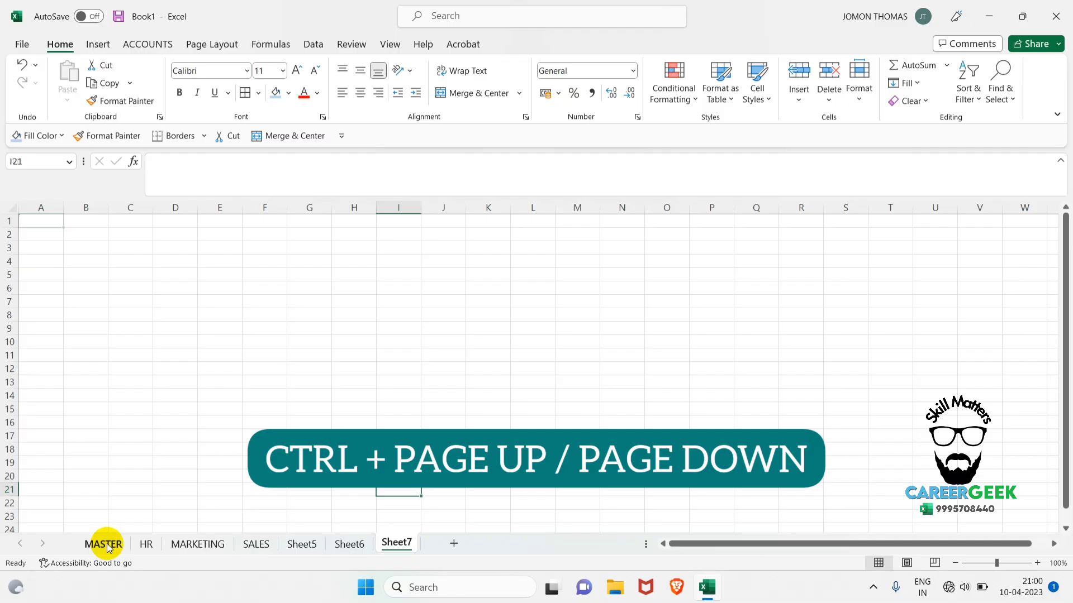
pyautogui.hotkey('ctrl', 'pageup')
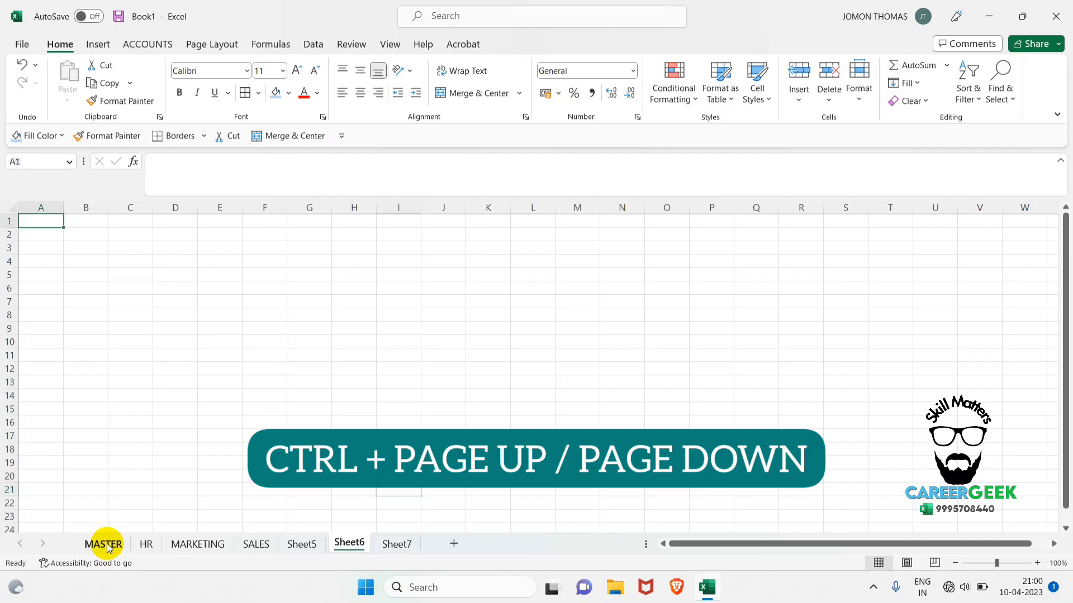
pyautogui.hotkey('ctrl', 'pageup')
pyautogui.hotkey('ctrl', 'pageup')
pyautogui.hotkey('ctrl', 'pageup')
pyautogui.hotkey('ctrl', 'pageup')
pyautogui.hotkey('ctrl', 'pageup')
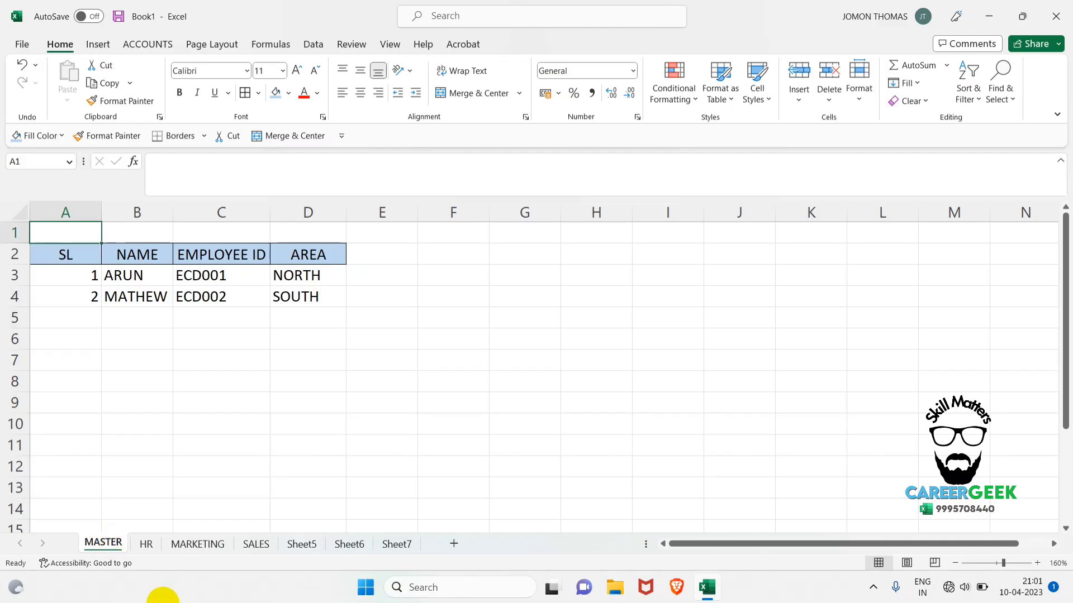
# Insert twelve blank worksheets directly before Sheet7.
pyautogui.click(334, 511)
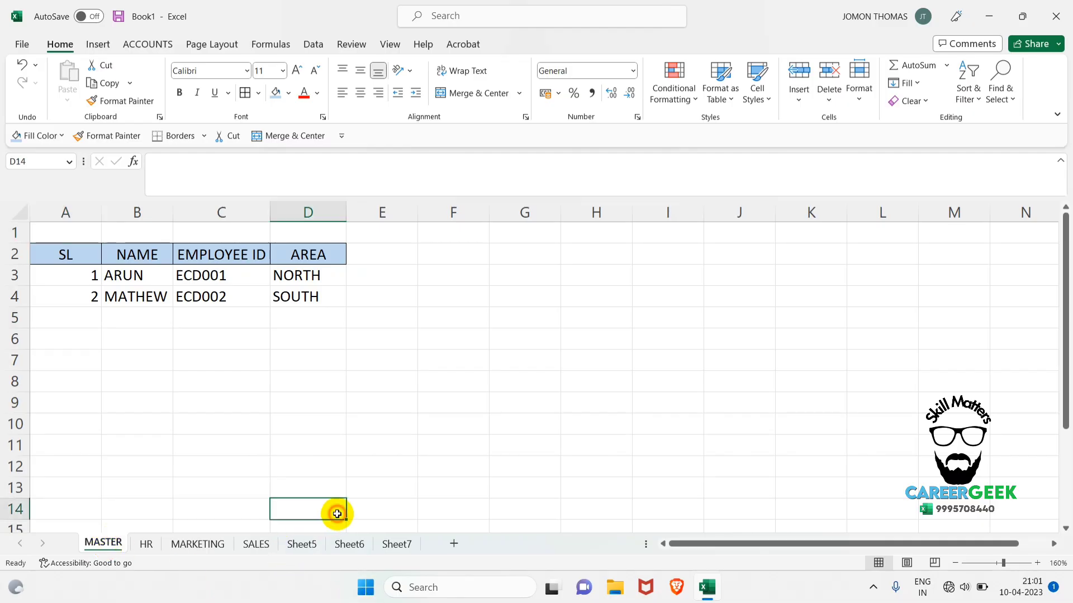
pyautogui.click(386, 553)
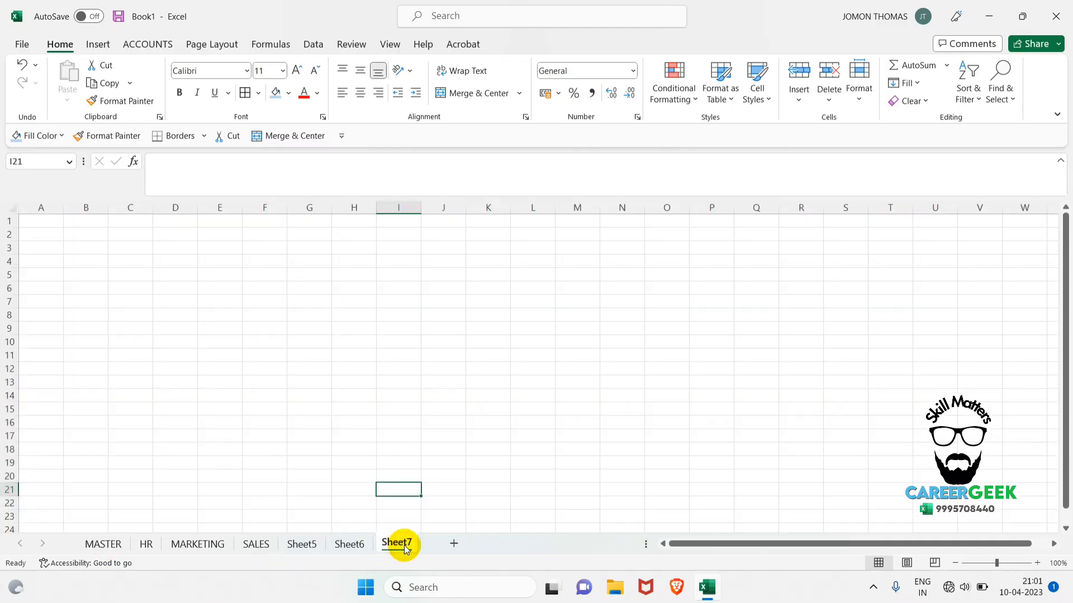
pyautogui.click(454, 545)
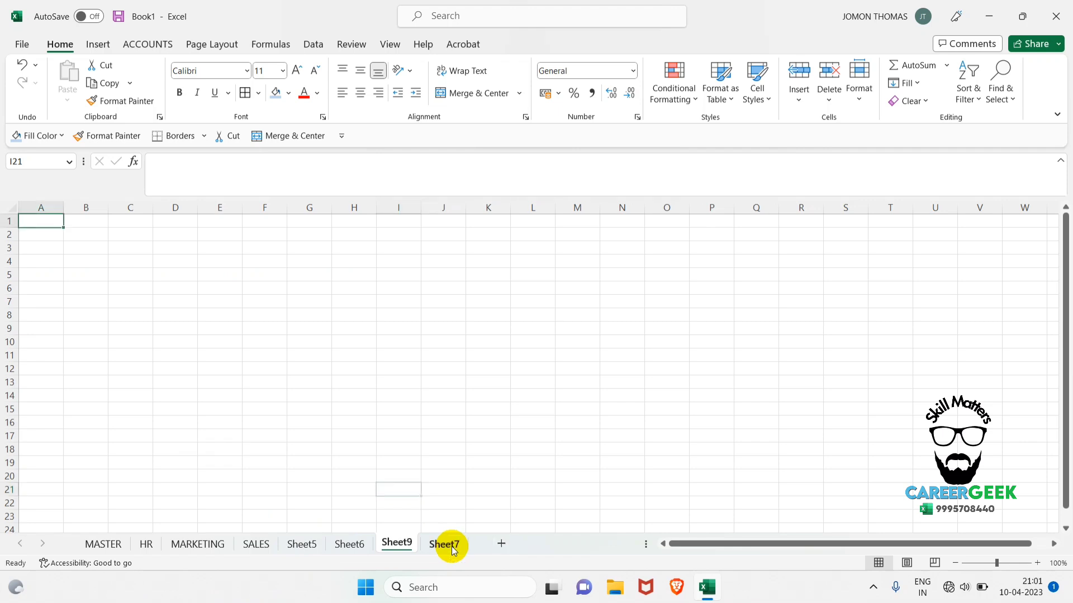
pyautogui.hotkey('shift', 'F11')
pyautogui.hotkey('shift', 'F11')
pyautogui.hotkey('shift', 'F11')
pyautogui.hotkey('shift', 'F11')
pyautogui.hotkey('shift', 'F11')
pyautogui.hotkey('shift', 'F11')
pyautogui.hotkey('shift', 'F11')
pyautogui.hotkey('shift', 'F11')
pyautogui.hotkey('shift', 'F11')
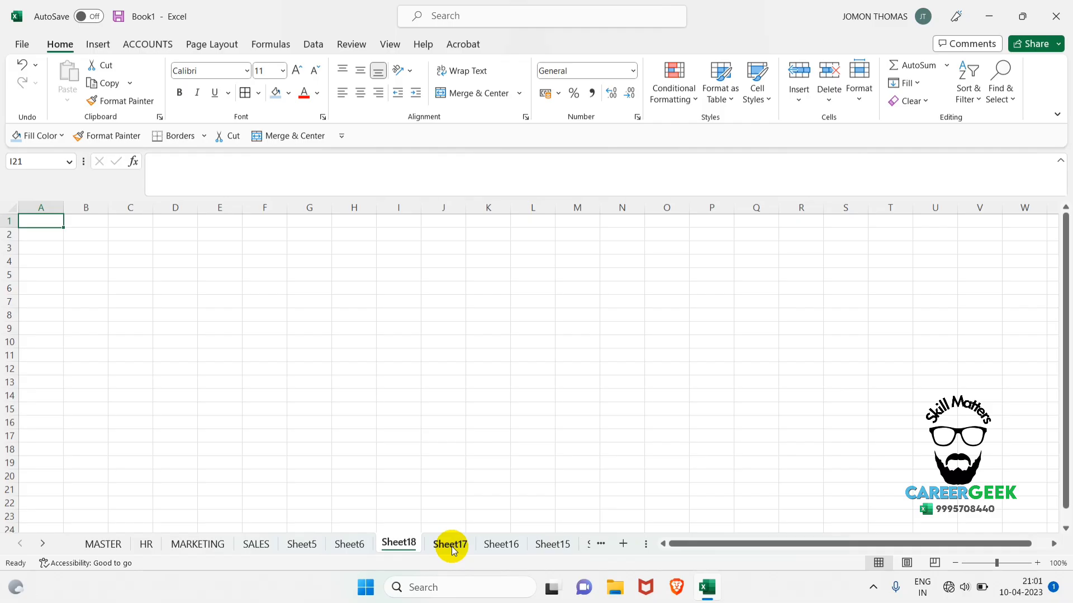
pyautogui.hotkey('shift', 'F11')
pyautogui.hotkey('shift', 'F11')
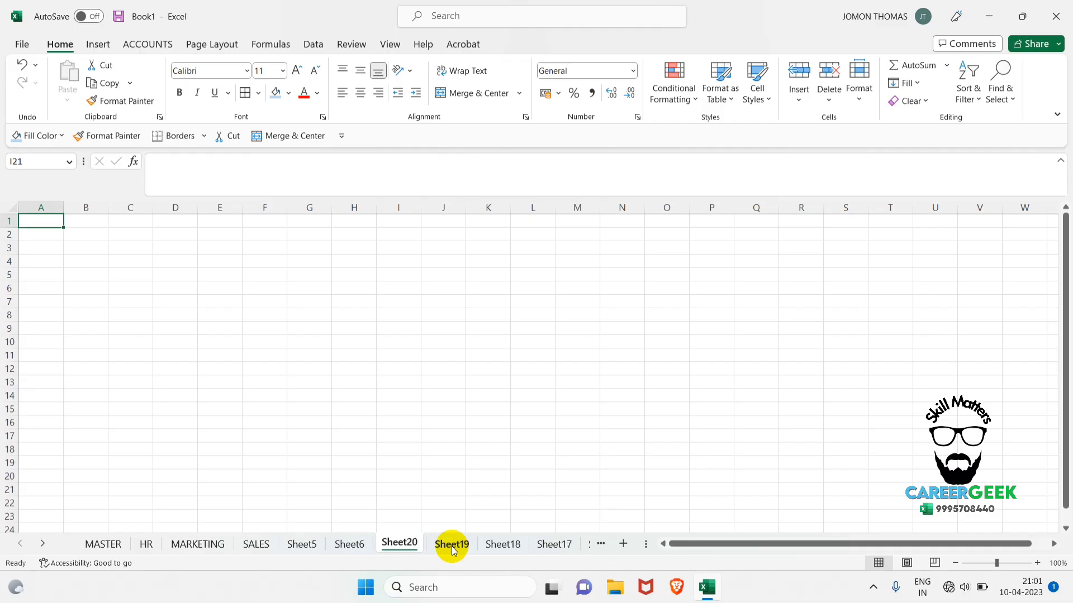
pyautogui.click(337, 502)
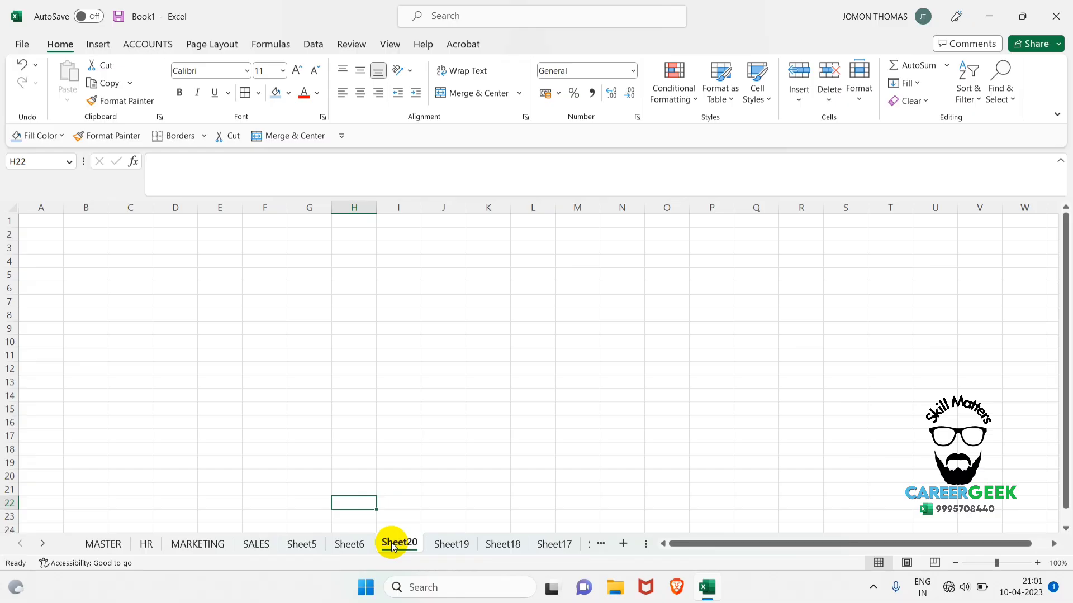
# Step forward through the newly added worksheets and return sheet by sheet to MASTER.
pyautogui.keyDown('ctrl'); pyautogui.click(256, 545); pyautogui.keyUp('ctrl')
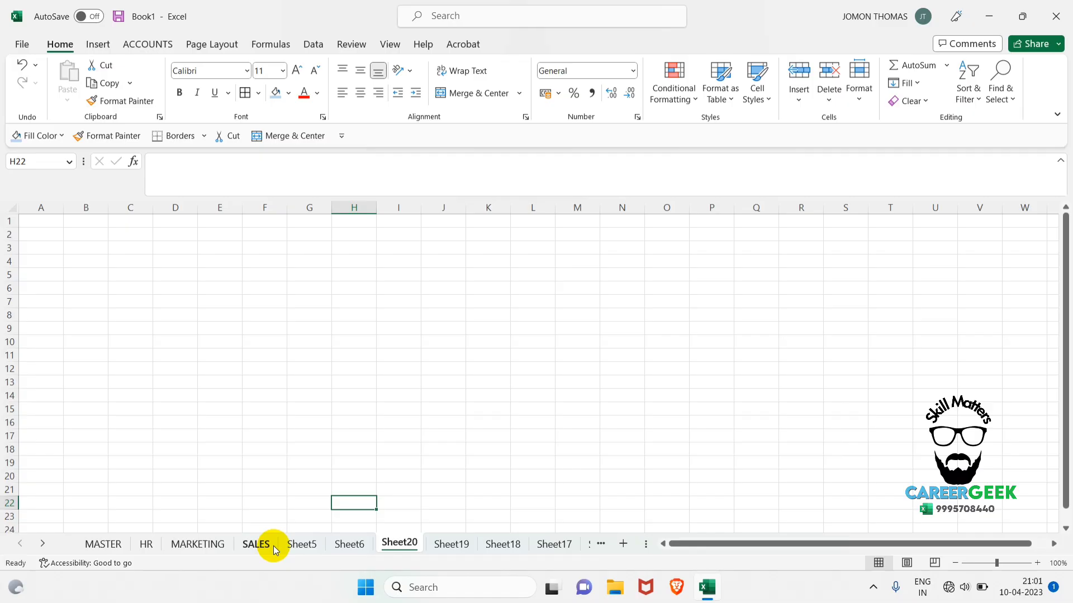
pyautogui.hotkey('ctrl', 'pagedown')
pyautogui.hotkey('ctrl', 'pagedown')
pyautogui.hotkey('ctrl', 'pagedown')
pyautogui.hotkey('ctrl', 'pagedown')
pyautogui.hotkey('ctrl', 'pagedown')
pyautogui.hotkey('ctrl', 'pagedown')
pyautogui.hotkey('ctrl', 'pageup')
pyautogui.hotkey('ctrl', 'pageup')
pyautogui.hotkey('ctrl', 'pageup')
pyautogui.hotkey('ctrl', 'pageup')
pyautogui.hotkey('ctrl', 'pageup')
pyautogui.hotkey('ctrl', 'pageup')
pyautogui.hotkey('ctrl', 'pageup')
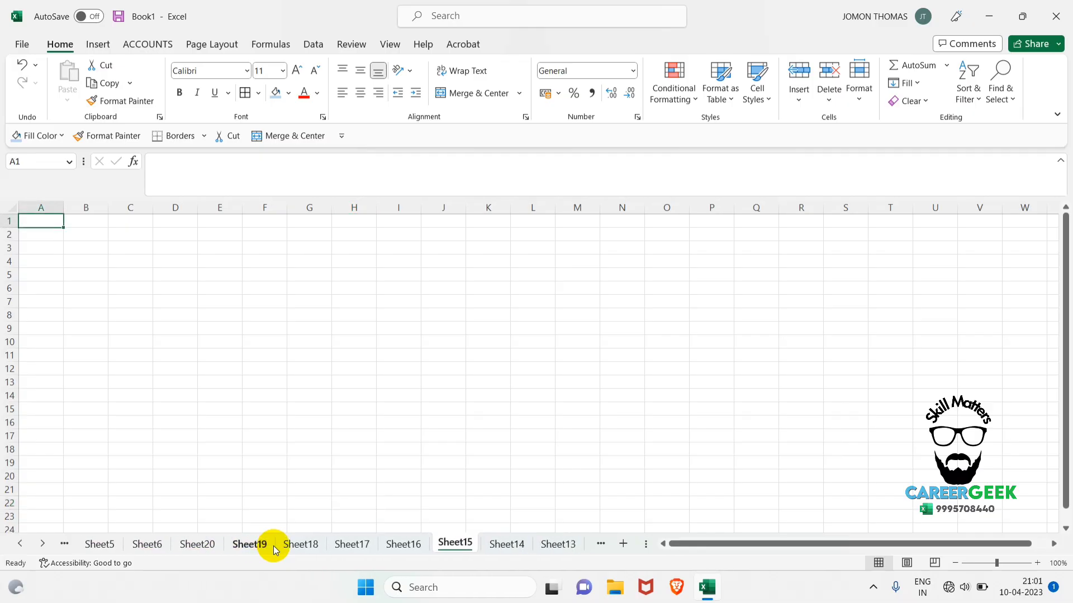
pyautogui.hotkey('ctrl', 'pageup')
pyautogui.hotkey('ctrl', 'pageup')
pyautogui.hotkey('ctrl', 'pageup')
pyautogui.hotkey('ctrl', 'pageup')
pyautogui.hotkey('ctrl', 'pageup')
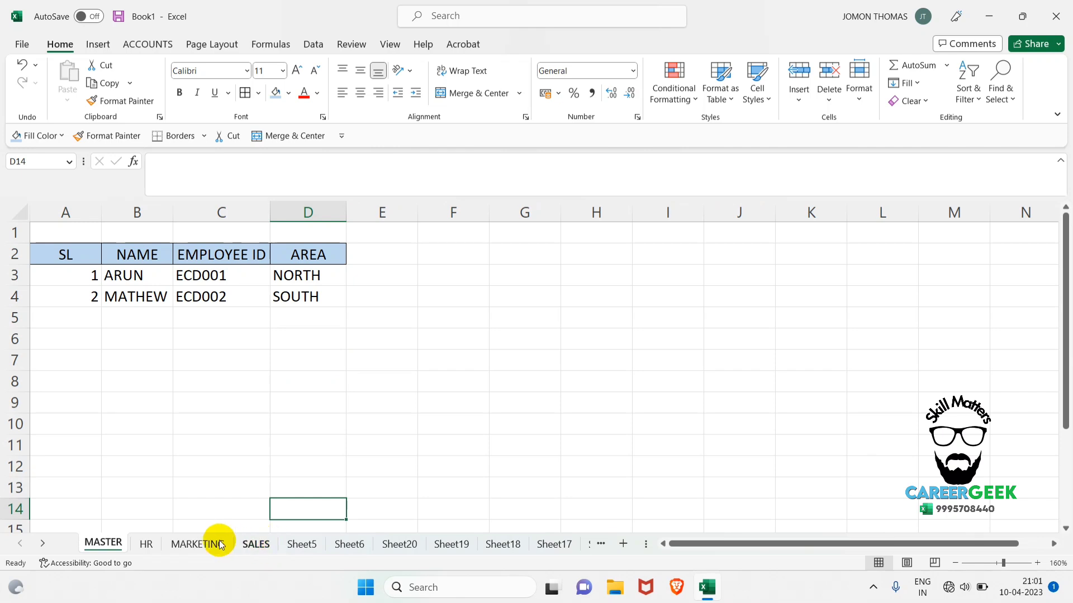
# Browse the worksheets individually from HR through SALES and Sheet5 up to Sheet14.
pyautogui.click(146, 544)
pyautogui.click(238, 542)
pyautogui.click(302, 544)
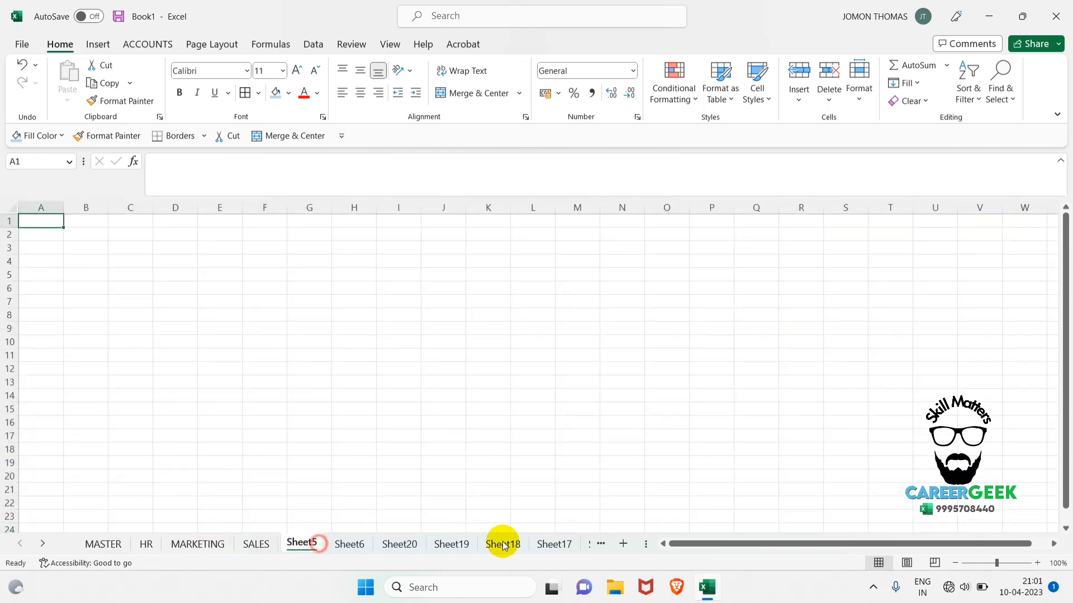
pyautogui.click(553, 544)
pyautogui.click(597, 544)
pyautogui.click(601, 545)
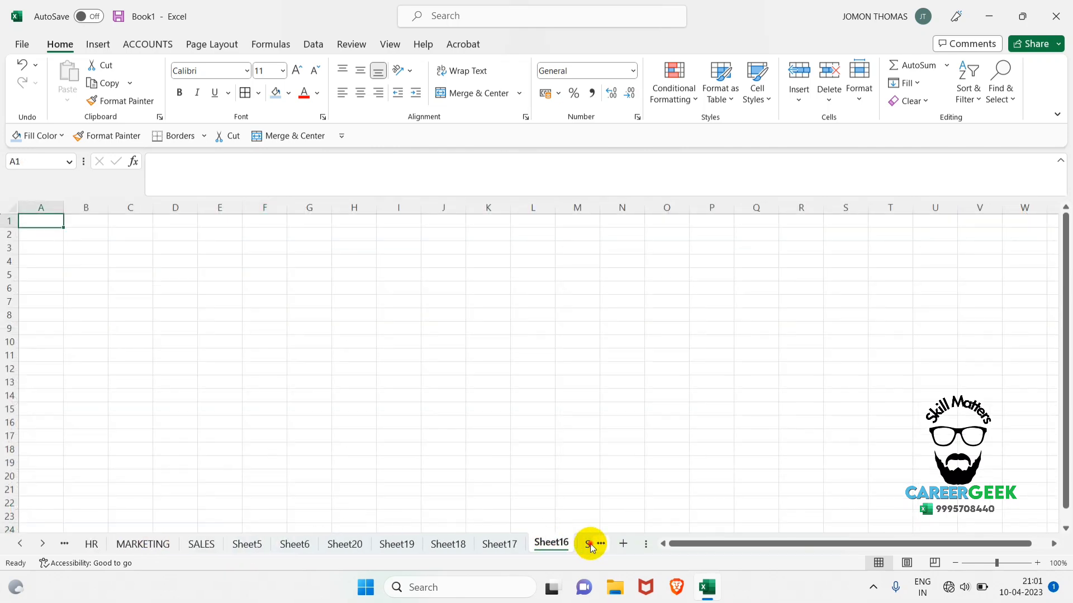
pyautogui.click(601, 544)
pyautogui.click(601, 544)
pyautogui.click(601, 544)
pyautogui.click(514, 545)
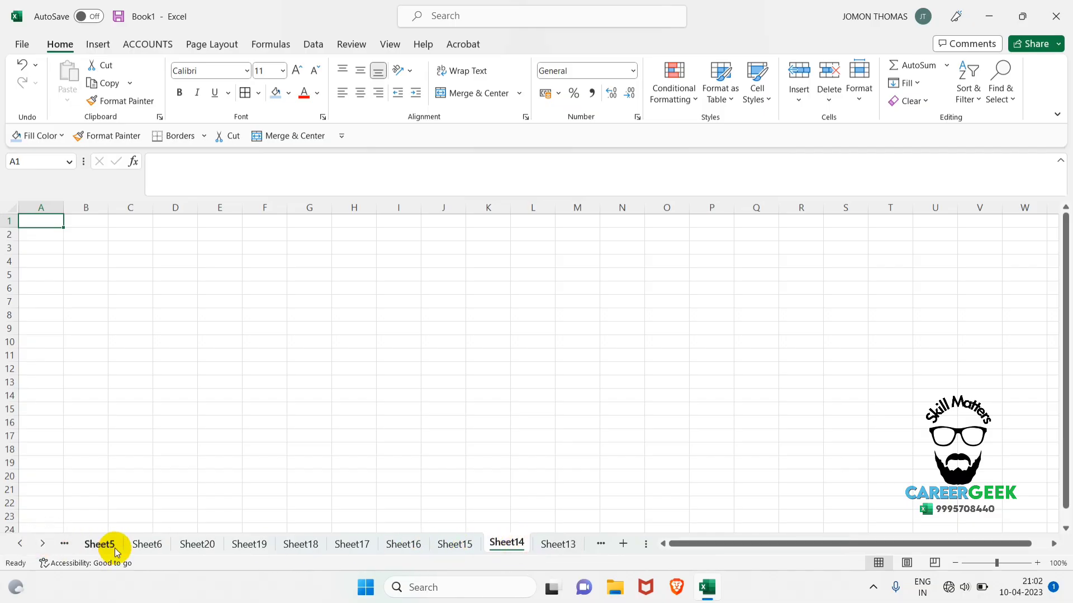
# Jump directly to Sheet19 using the list of all worksheets.
pyautogui.rightClick(45, 544)
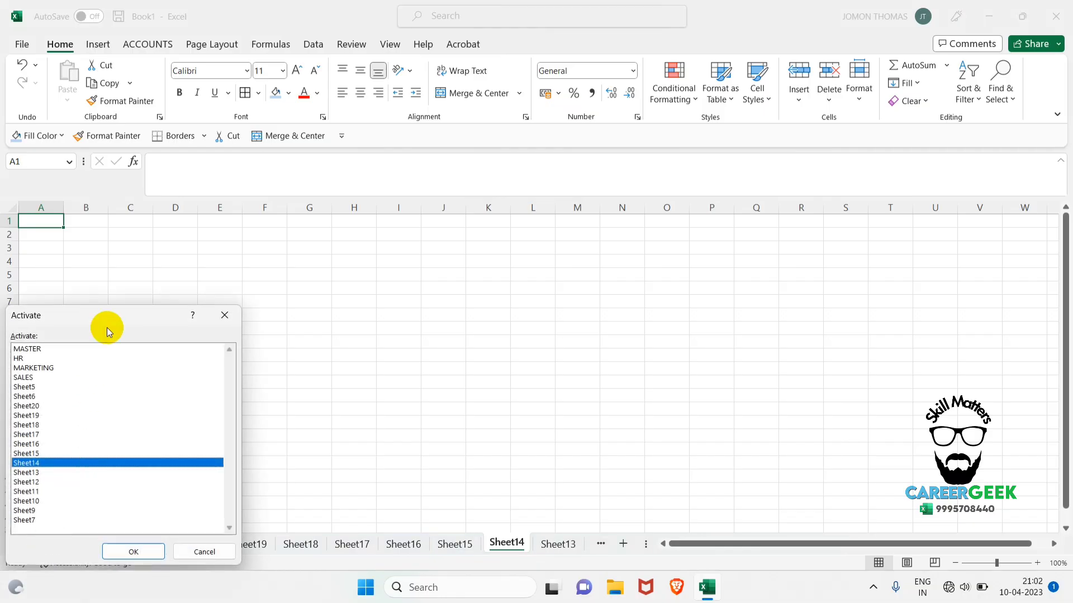
pyautogui.click(46, 415)
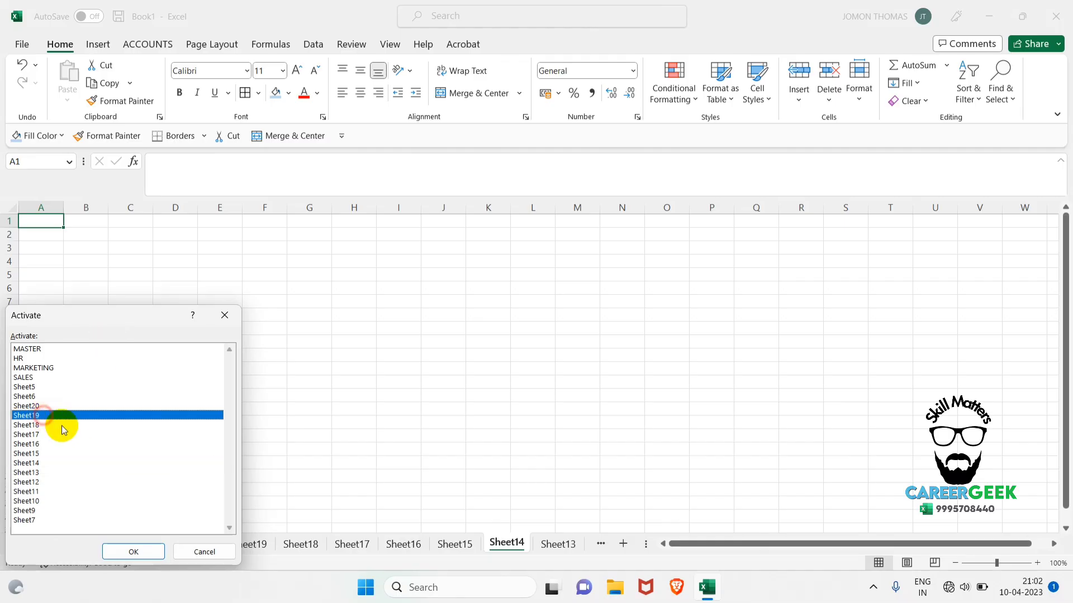
pyautogui.click(156, 552)
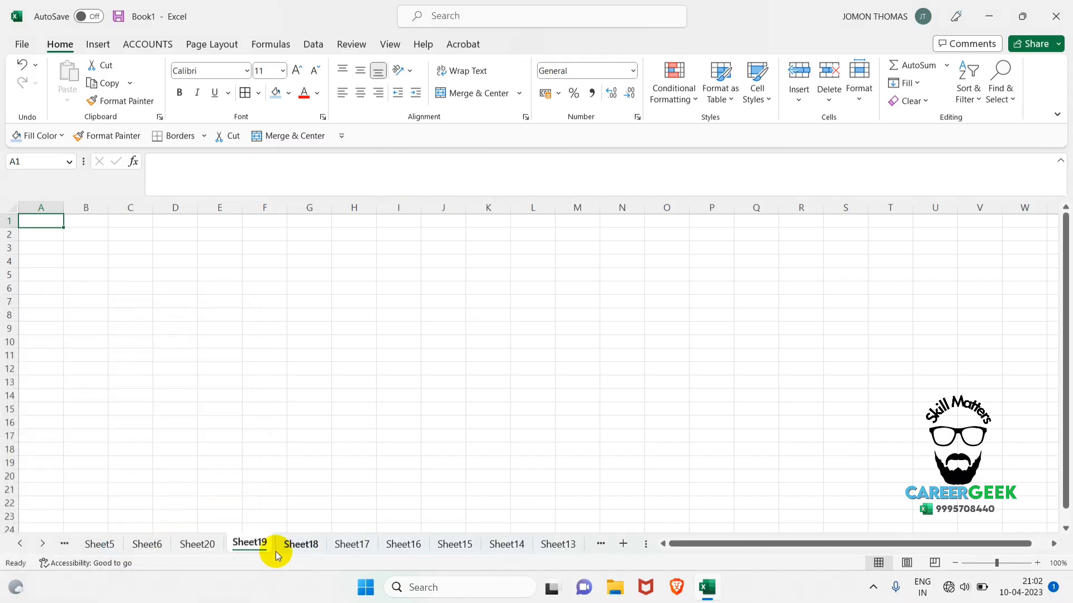
# Activate MARKETING from the list of all worksheets, and step back sheet by sheet to MASTER.
pyautogui.rightClick(42, 545)
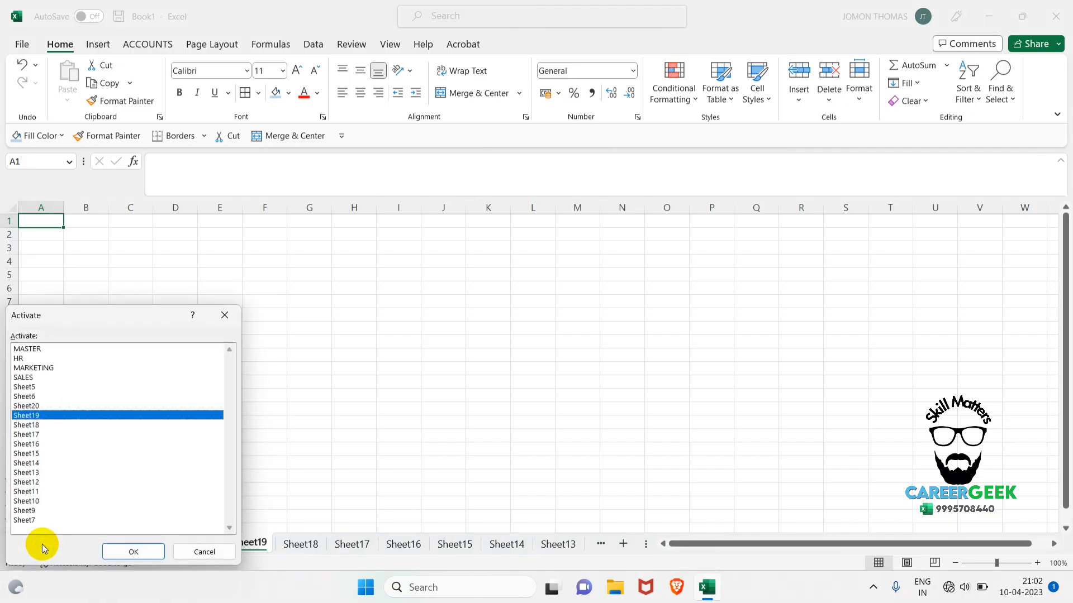
pyautogui.press('Home')
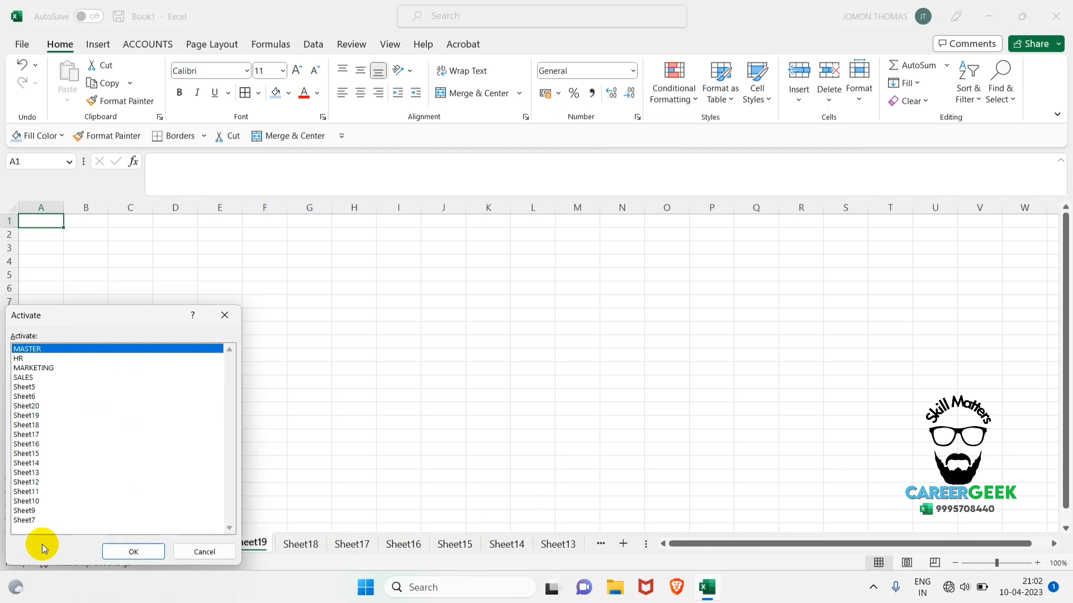
pyautogui.press('Down')
pyautogui.press('Down')
pyautogui.press('Return')
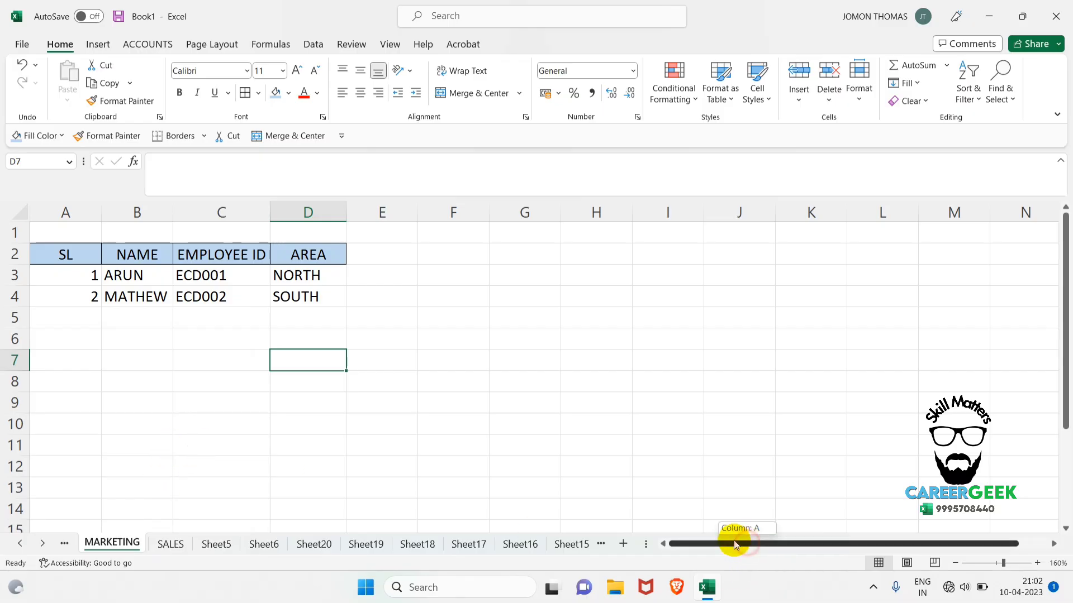
pyautogui.hotkey('ctrl', 'pageup')
pyautogui.hotkey('ctrl', 'pageup')
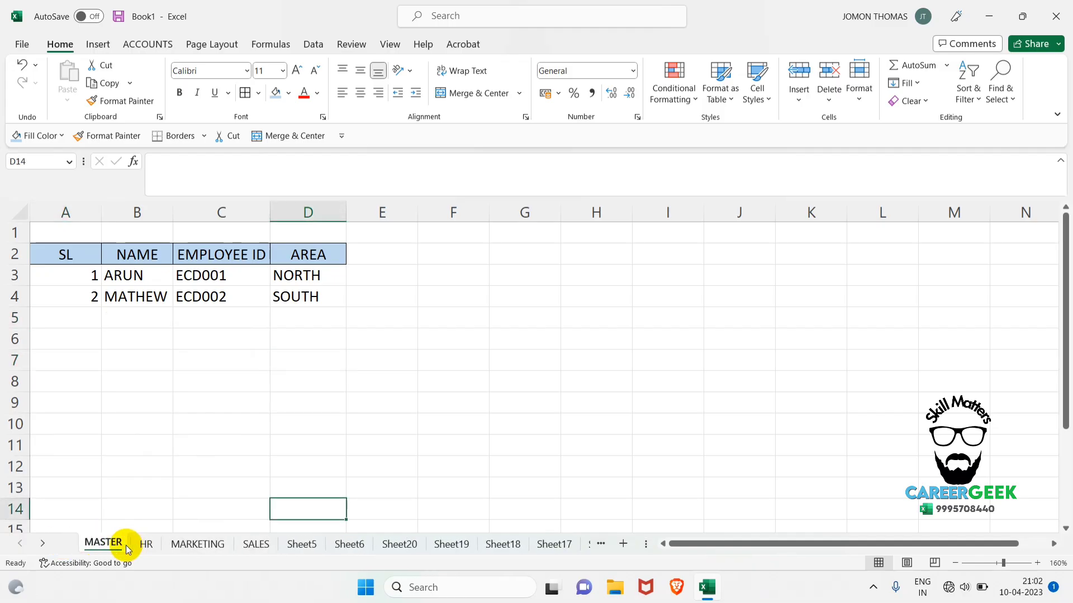
# Delete the HR worksheet permanently from the workbook.
pyautogui.click(147, 547)
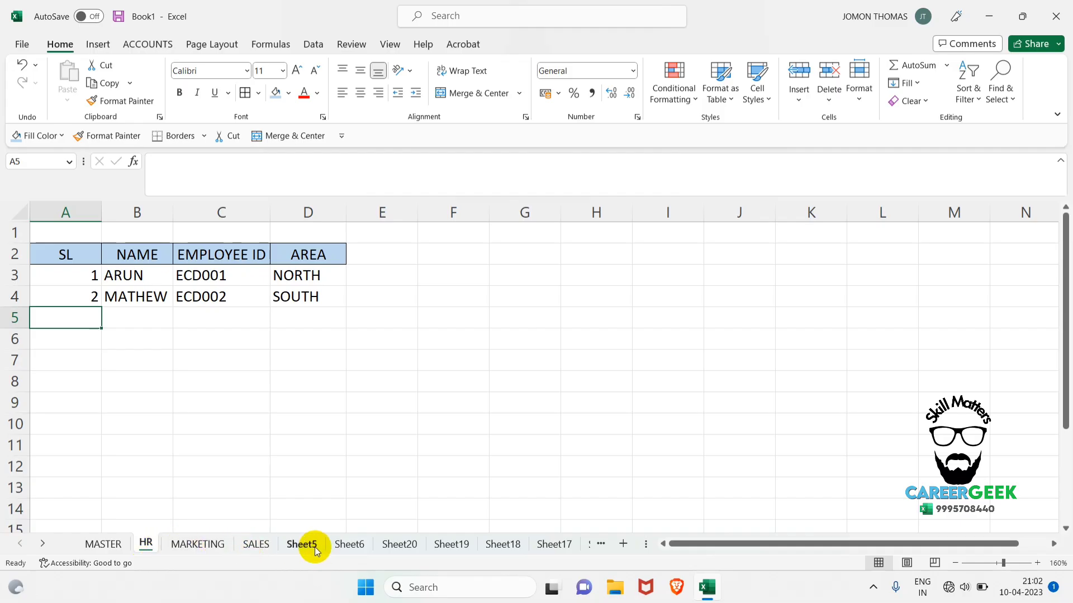
pyautogui.click(257, 505)
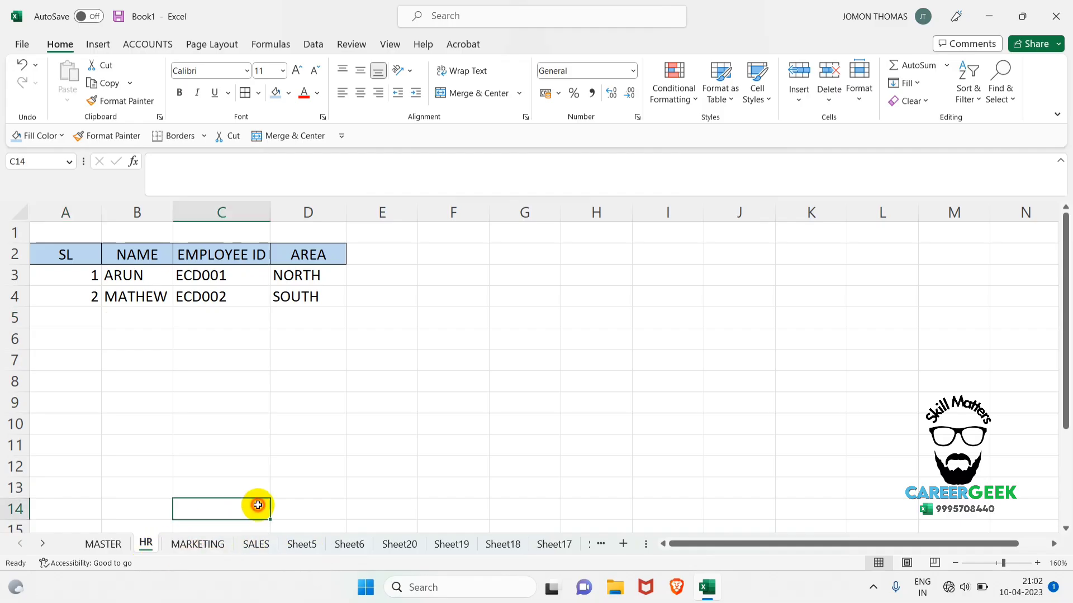
pyautogui.rightClick(144, 545)
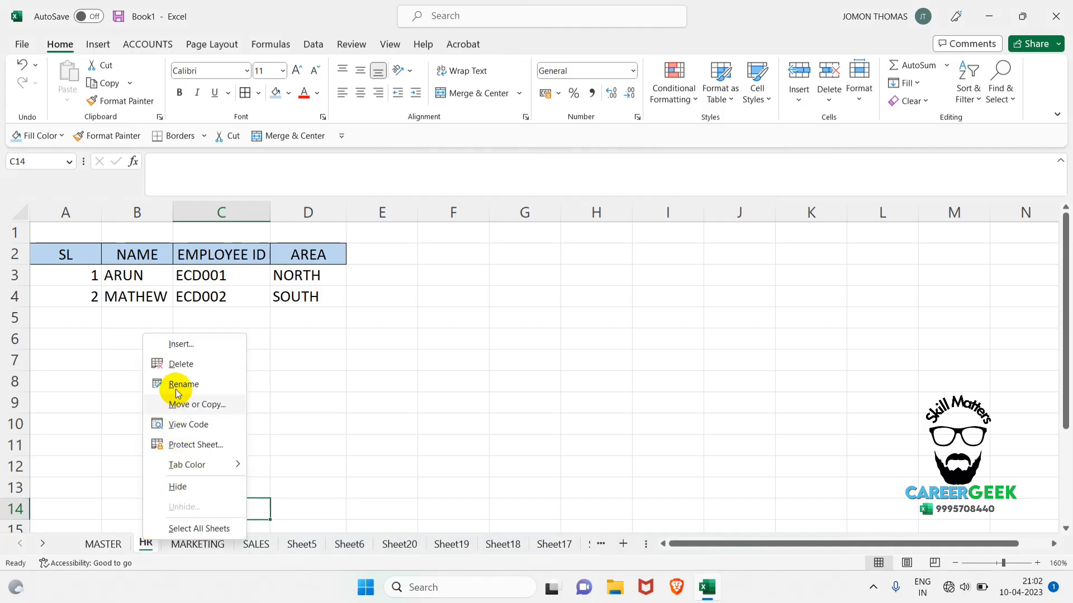
pyautogui.click(230, 365)
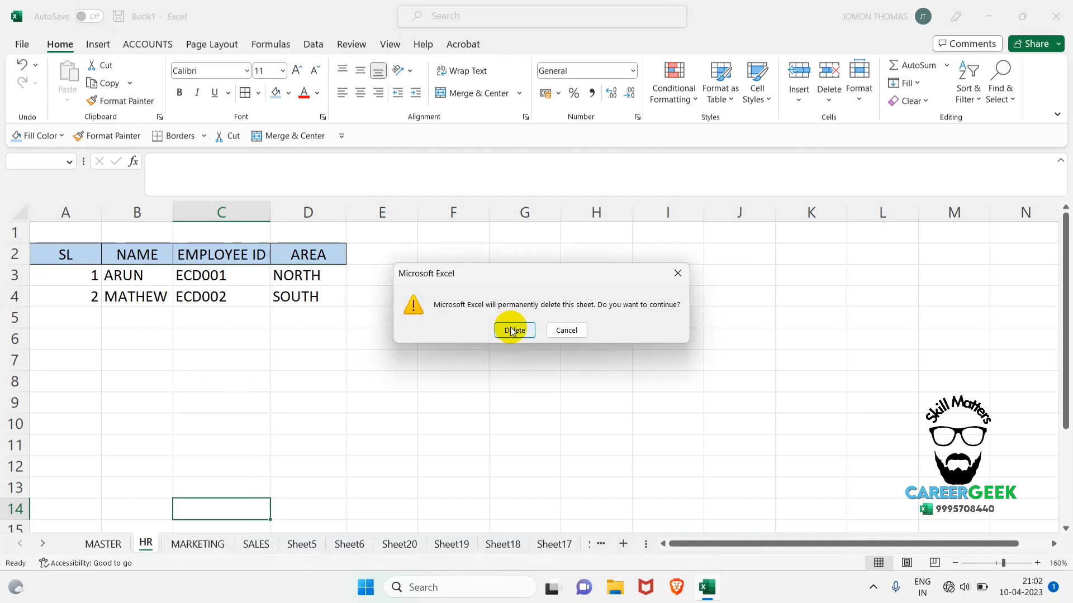
pyautogui.click(508, 329)
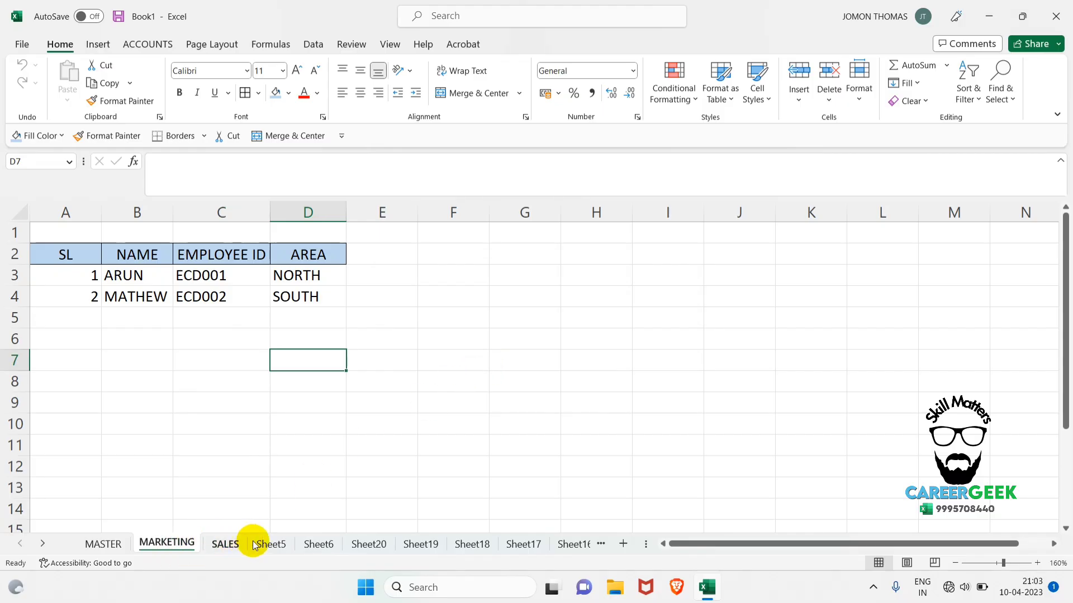
# Group the non-adjacent worksheets MARKETING, SALES and Sheet6 and delete them together.
pyautogui.click(281, 491)
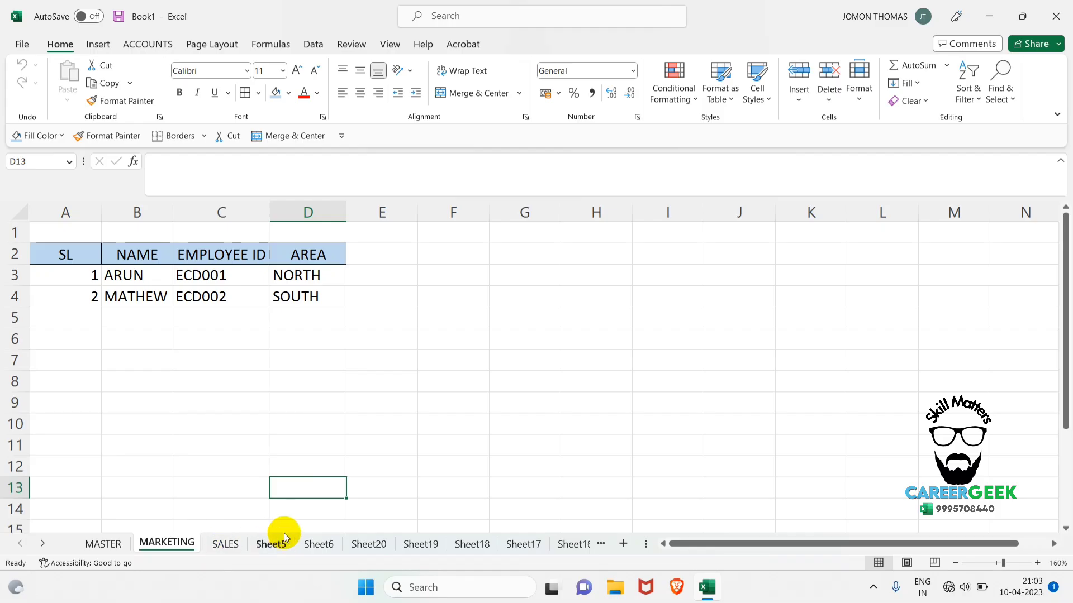
pyautogui.click(191, 446)
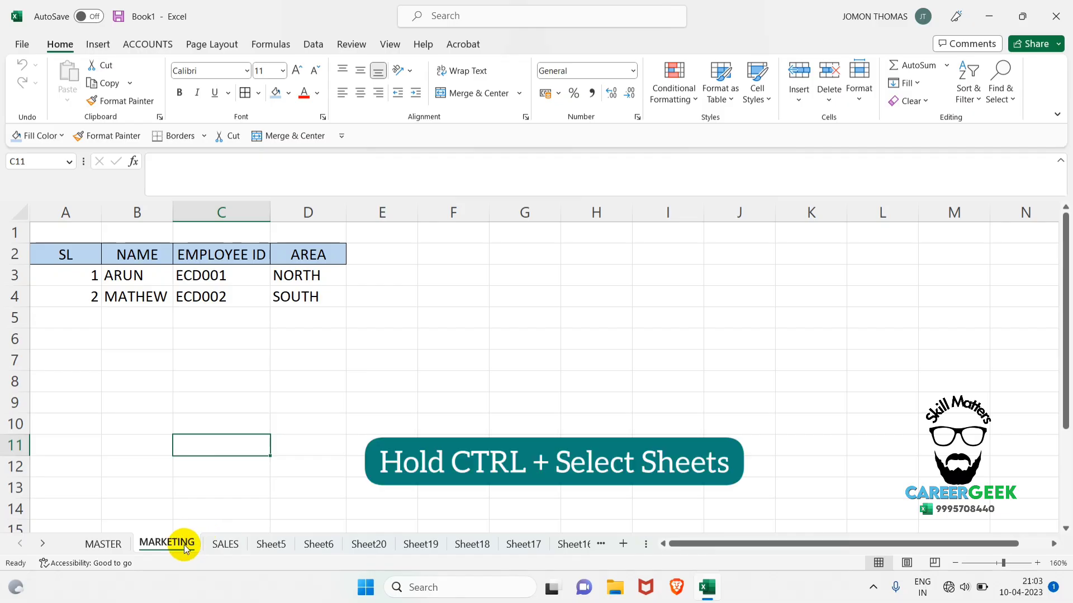
pyautogui.keyDown('ctrl'); pyautogui.click(224, 544); pyautogui.keyUp('ctrl')
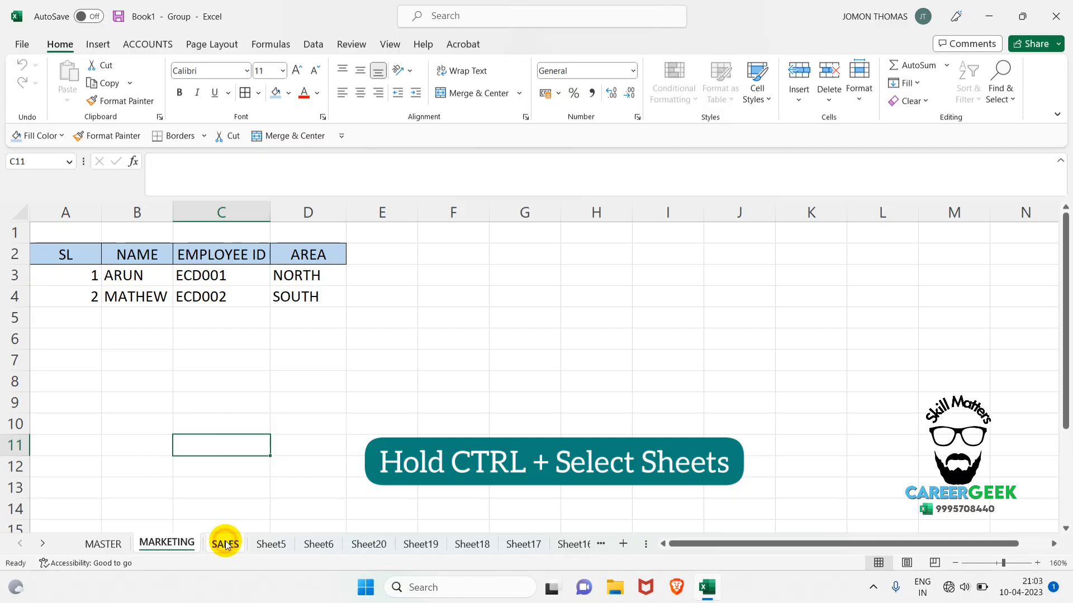
pyautogui.keyDown('ctrl'); pyautogui.click(318, 545); pyautogui.keyUp('ctrl')
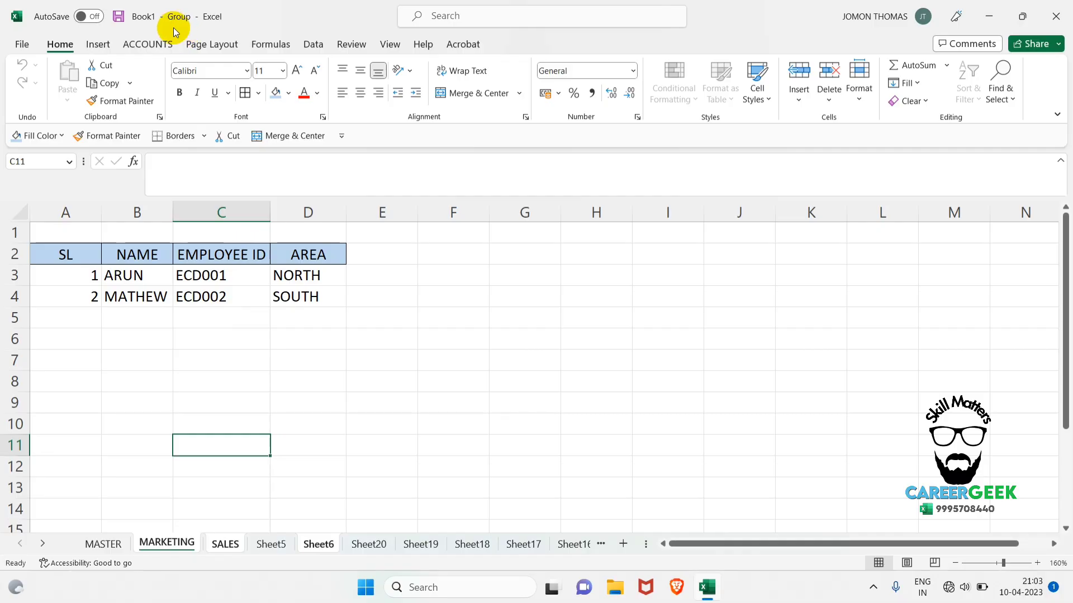
pyautogui.rightClick(328, 542)
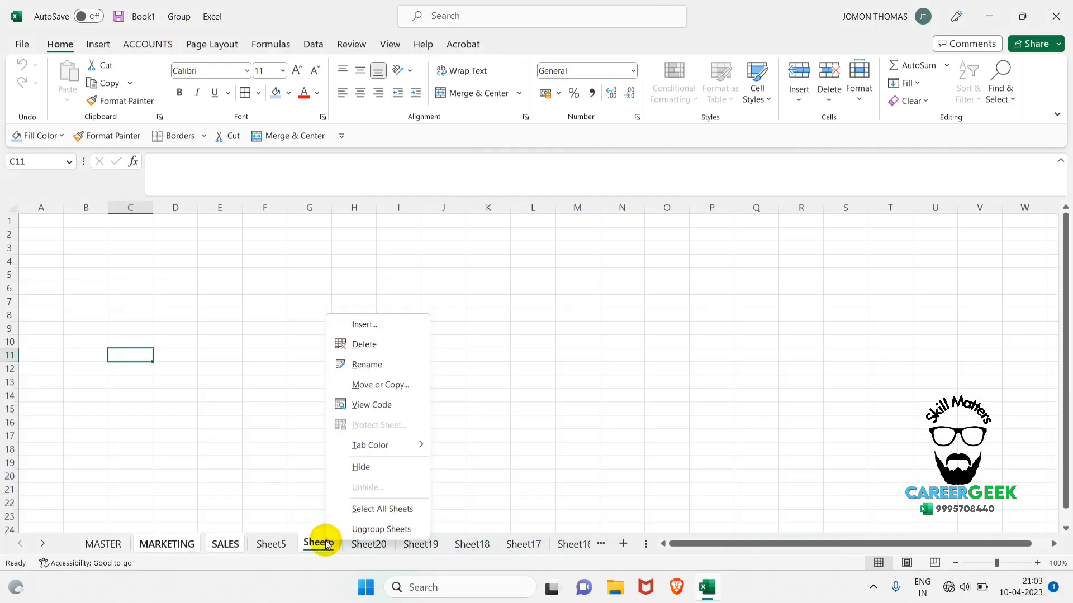
pyautogui.click(364, 345)
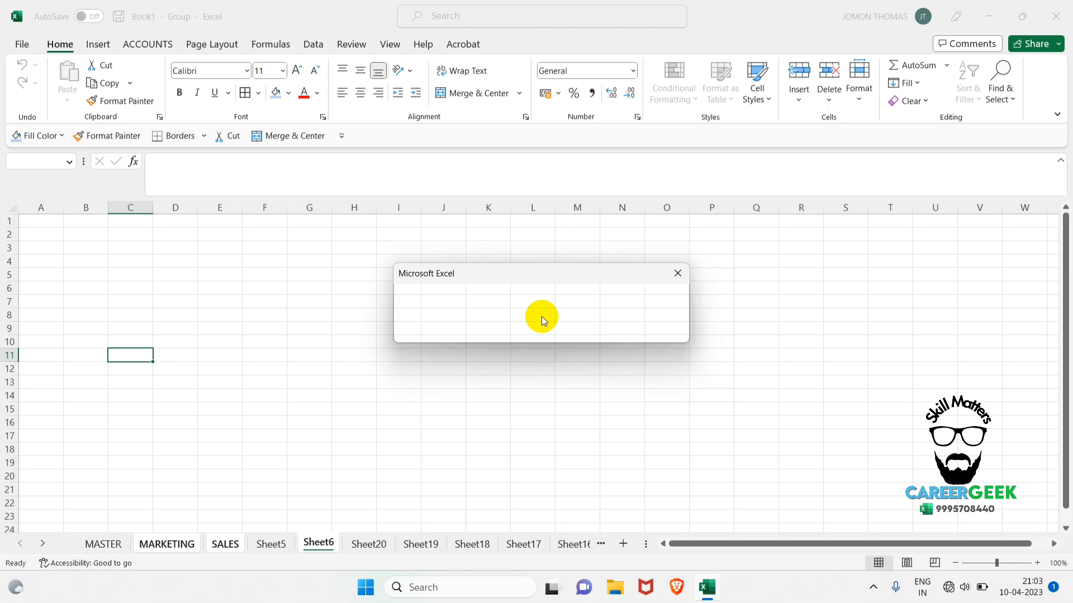
pyautogui.press('Return')
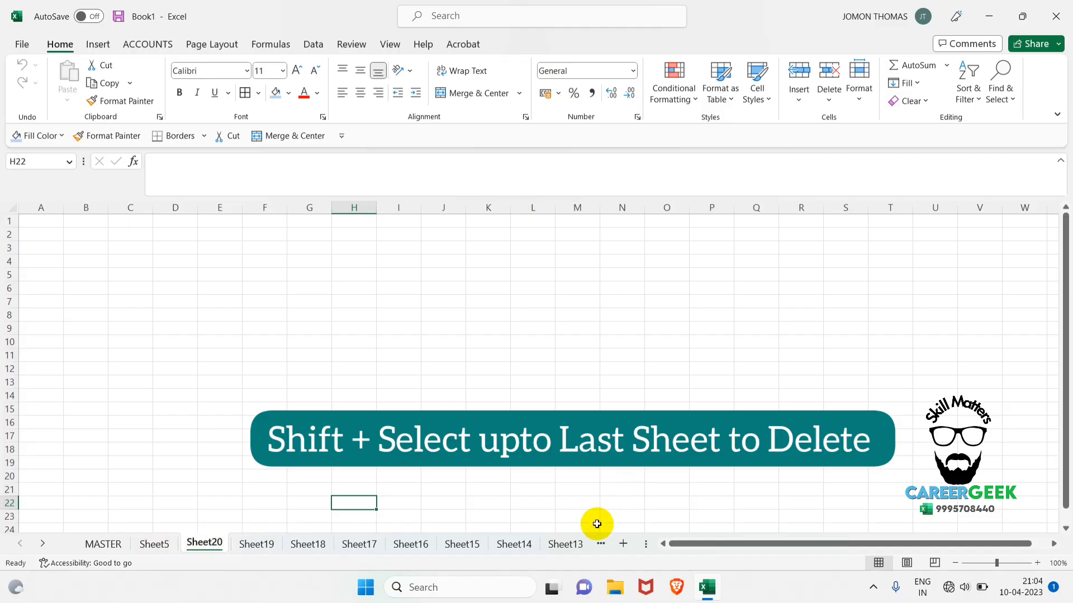
# Group the consecutive worksheets from Sheet20 through Sheet13 and delete them together.
pyautogui.keyDown('shift'); pyautogui.click(569, 548); pyautogui.keyUp('shift')
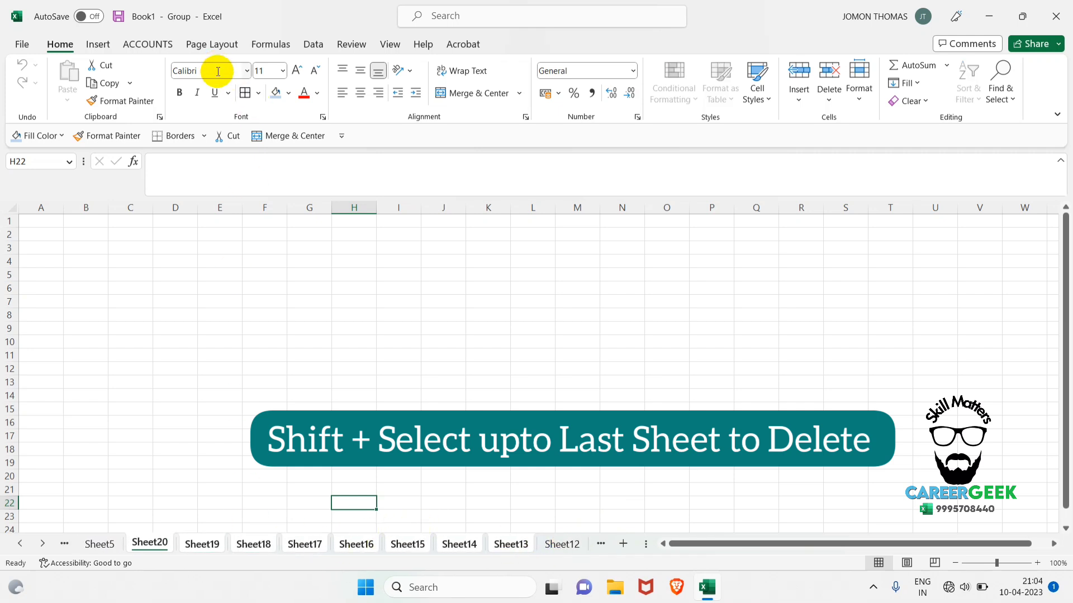
pyautogui.rightClick(519, 544)
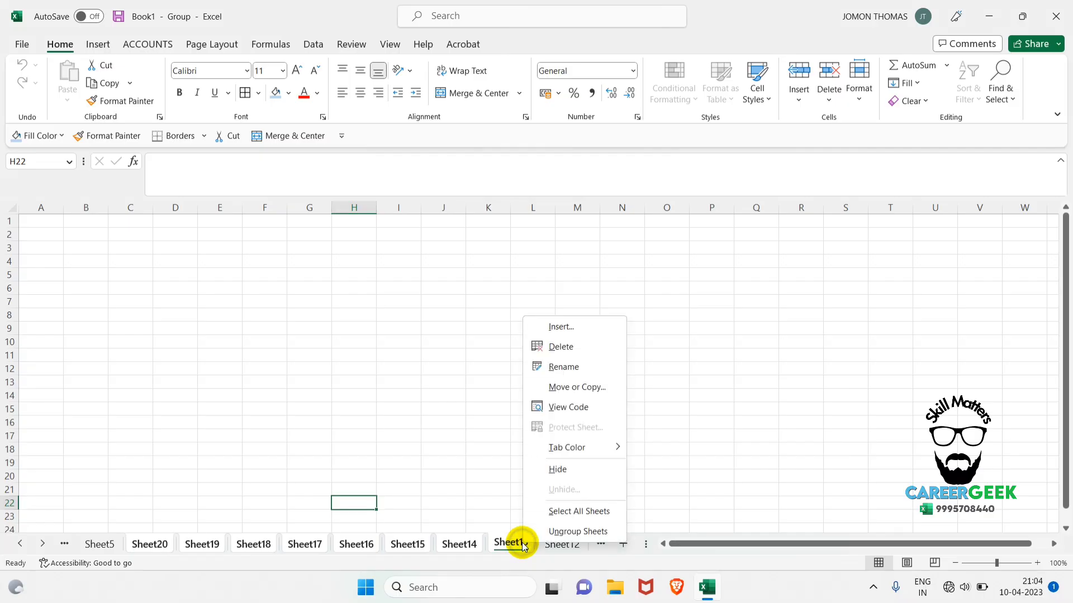
pyautogui.click(571, 347)
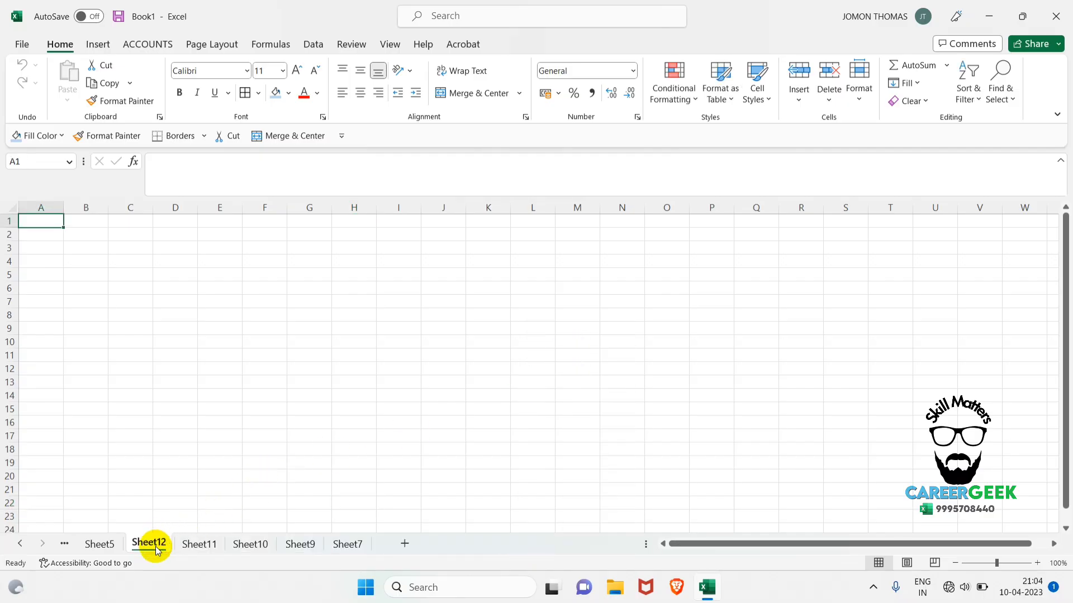
# Group all worksheets from Sheet5 through Sheet7 and delete them, keeping only MASTER.
pyautogui.click(116, 543)
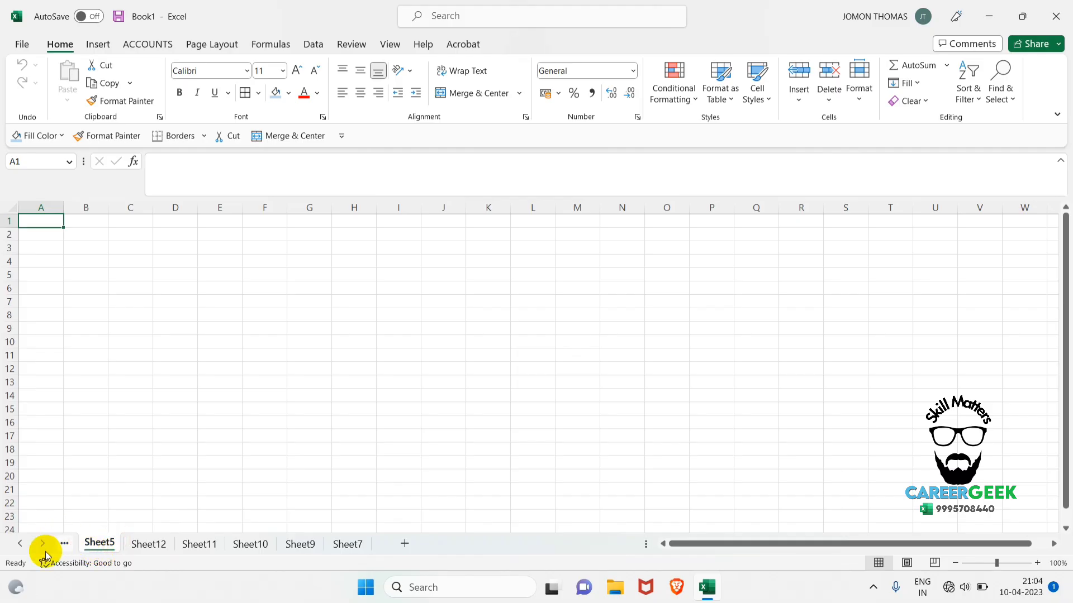
pyautogui.click(22, 543)
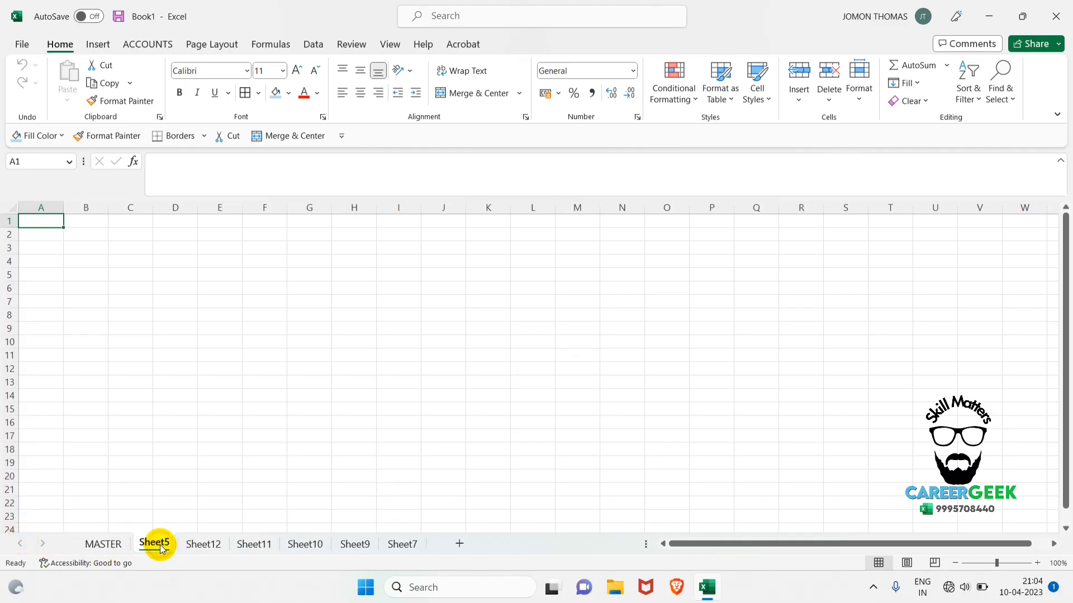
pyautogui.keyDown('shift'); pyautogui.click(414, 549); pyautogui.keyUp('shift')
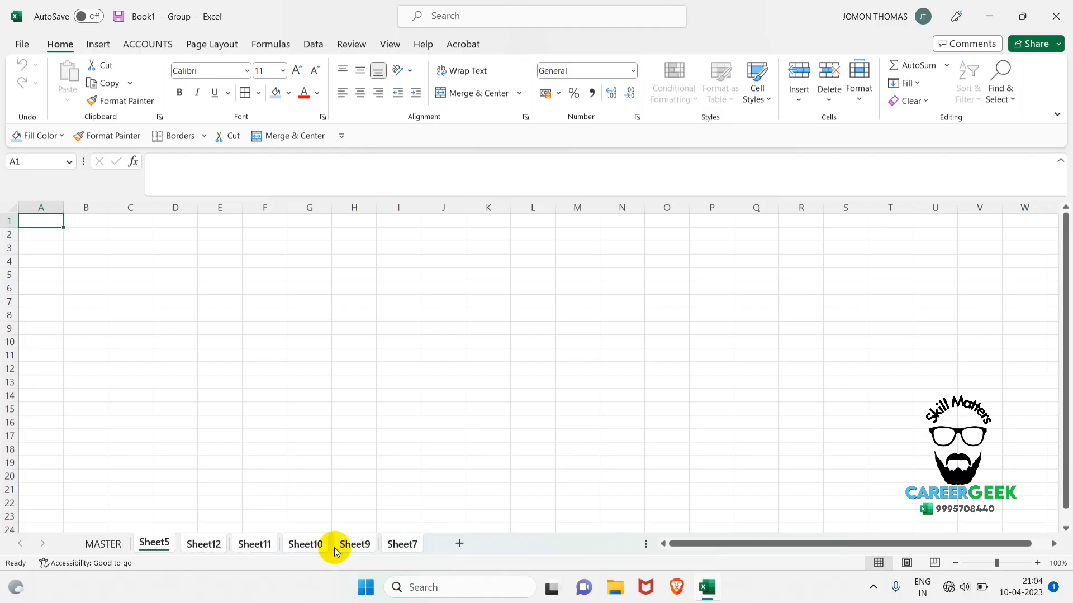
pyautogui.rightClick(415, 546)
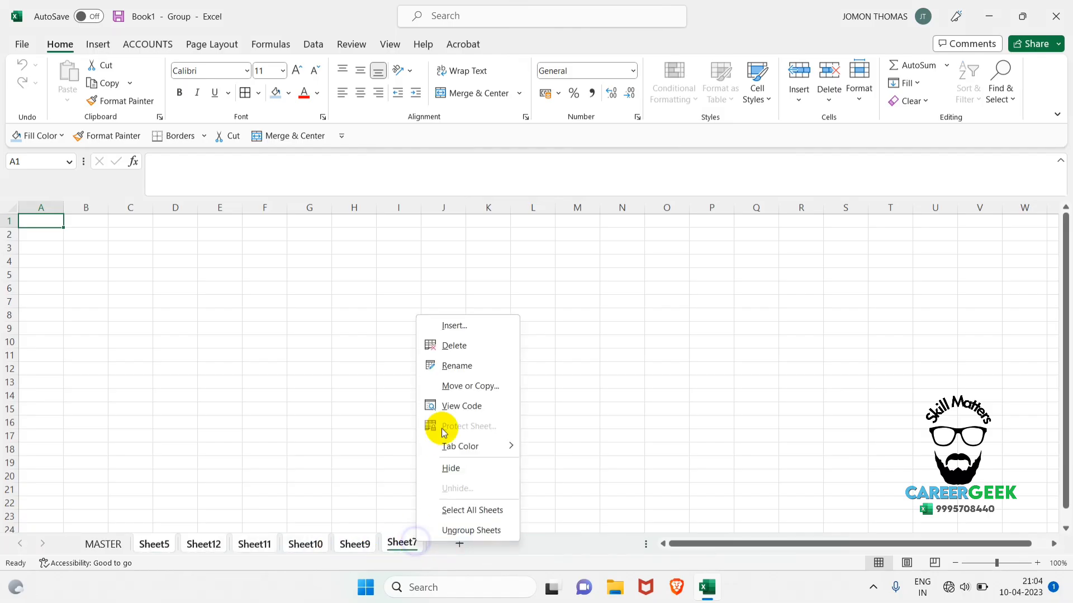
pyautogui.click(473, 342)
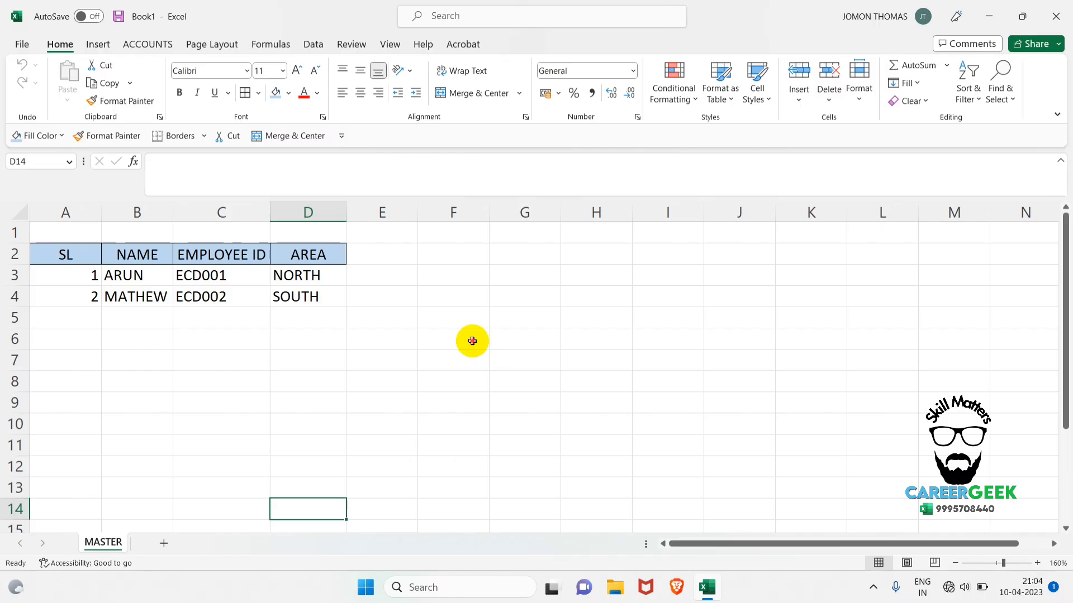
# Select cell C6 on MASTER and open the program options for how workbooks are saved.
pyautogui.click(472, 342)
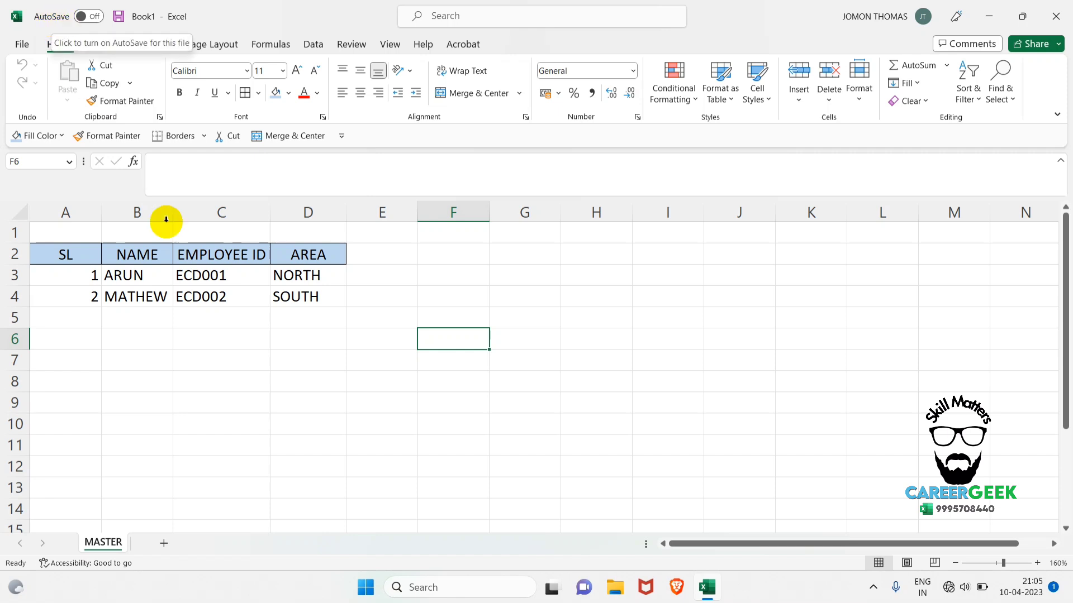
pyautogui.click(223, 332)
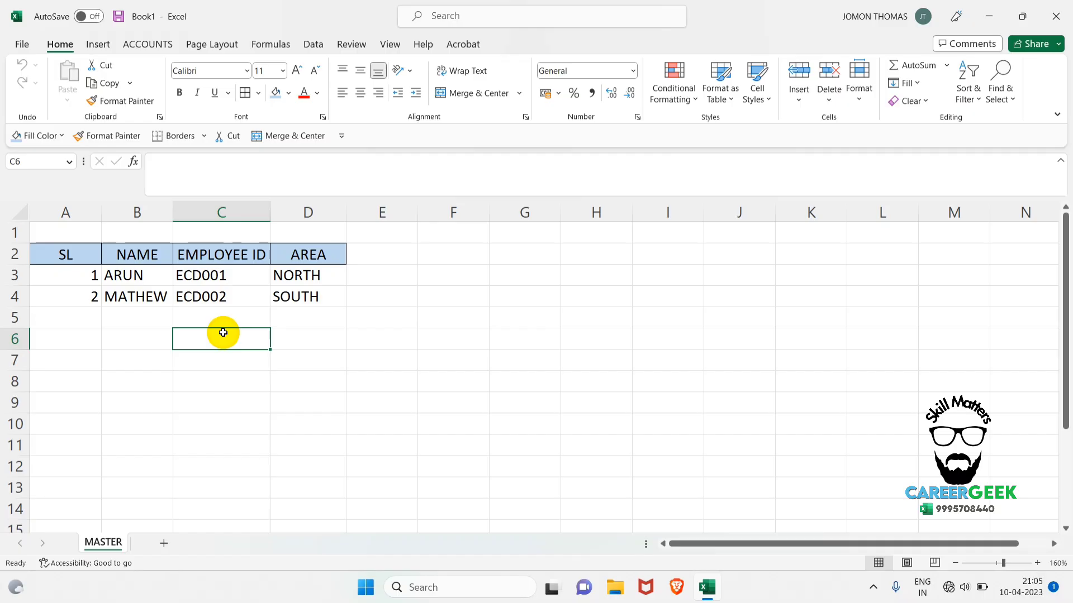
pyautogui.click(20, 45)
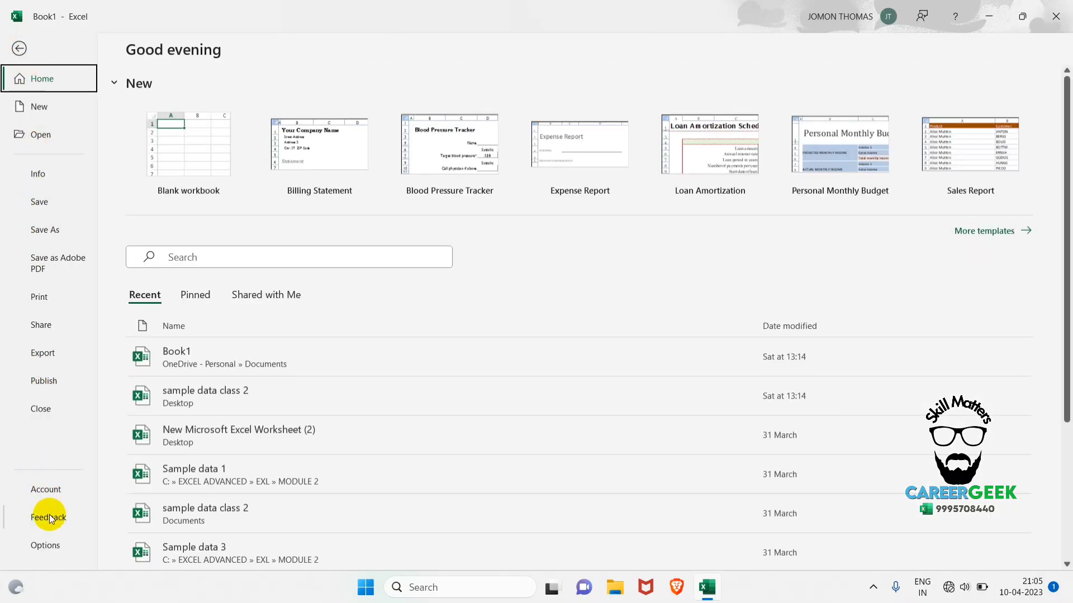
pyautogui.click(45, 545)
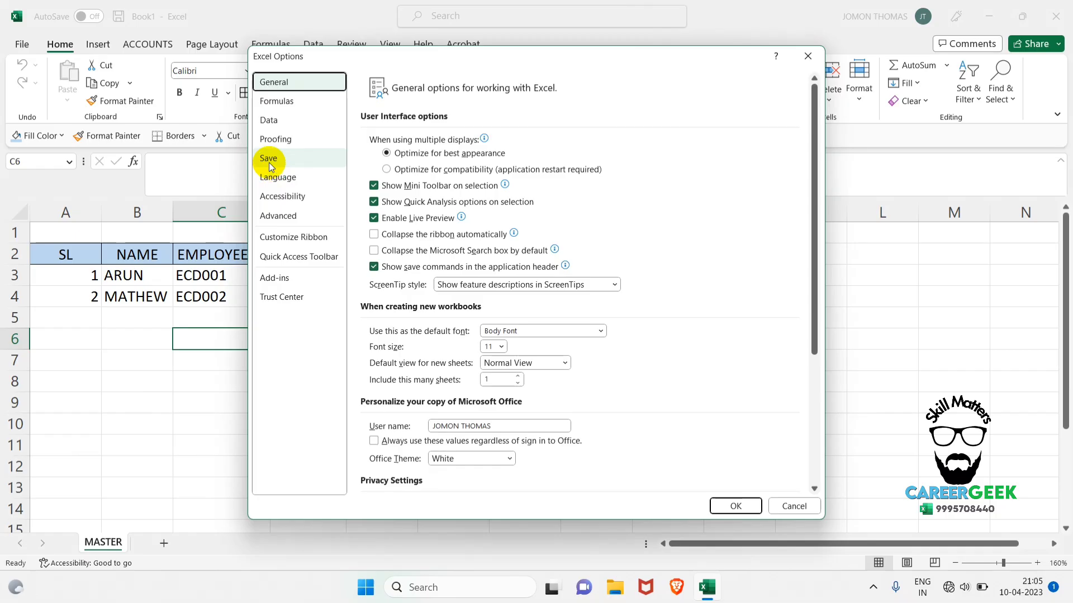
pyautogui.click(269, 164)
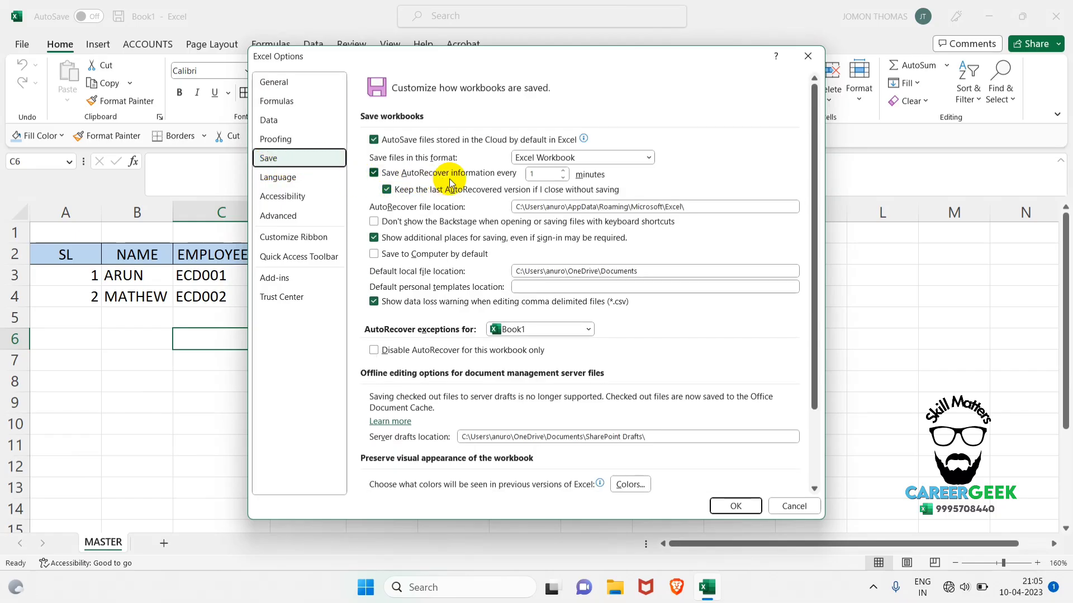
# Try a 10-minute AutoRecover save interval, set it back to 1 minute and apply the options.
pyautogui.click(546, 172)
pyautogui.write('1')
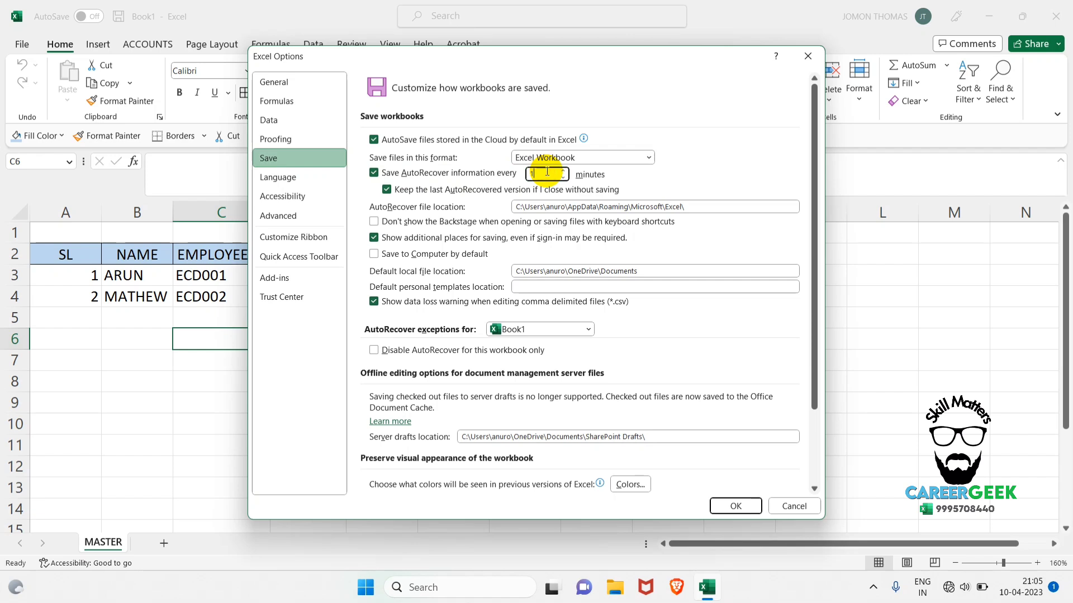
pyautogui.write('0')
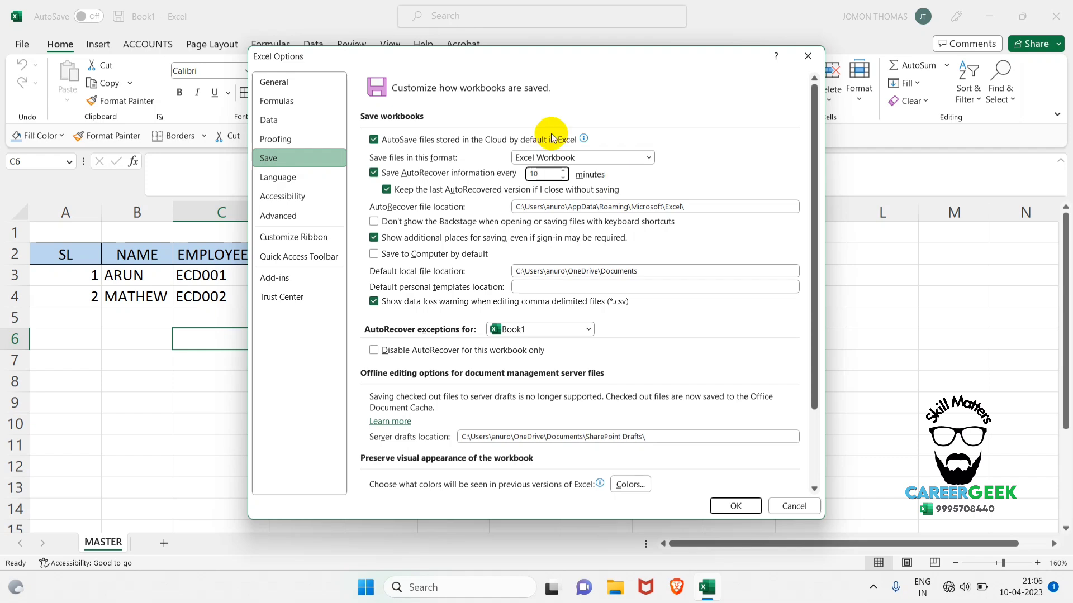
pyautogui.click(562, 179)
pyautogui.click(563, 178)
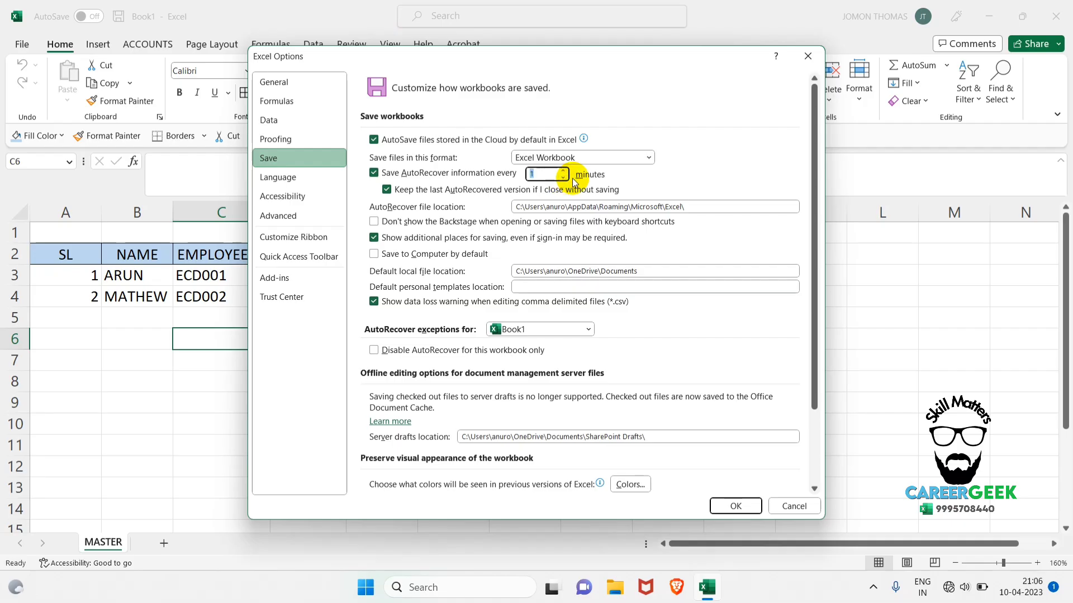
pyautogui.click(752, 511)
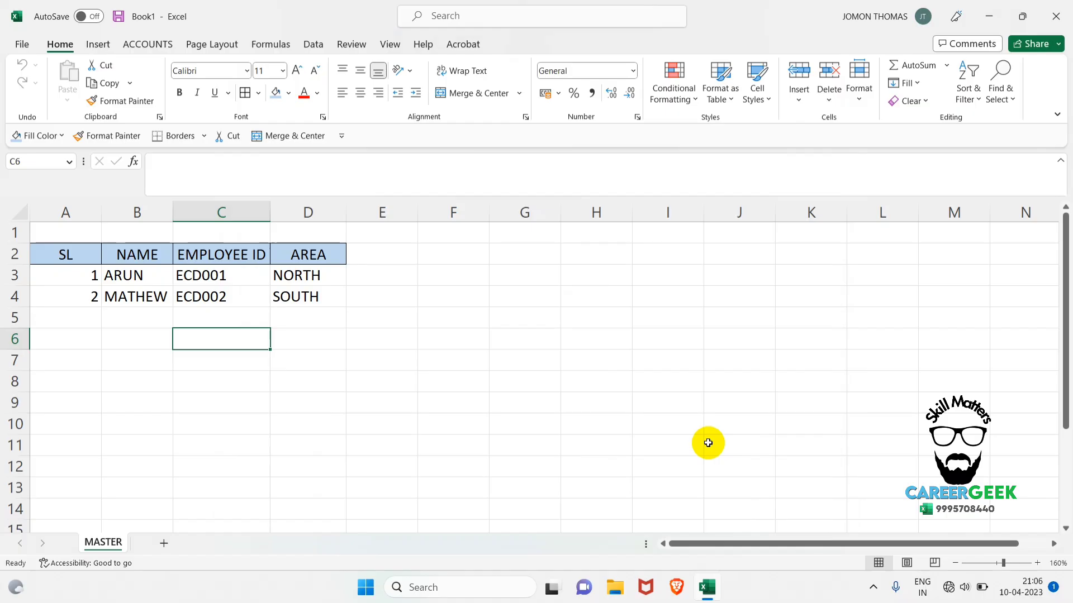
# Reopen the workbook save options, check the AutoRecover save interval and close the options.
pyautogui.click(20, 44)
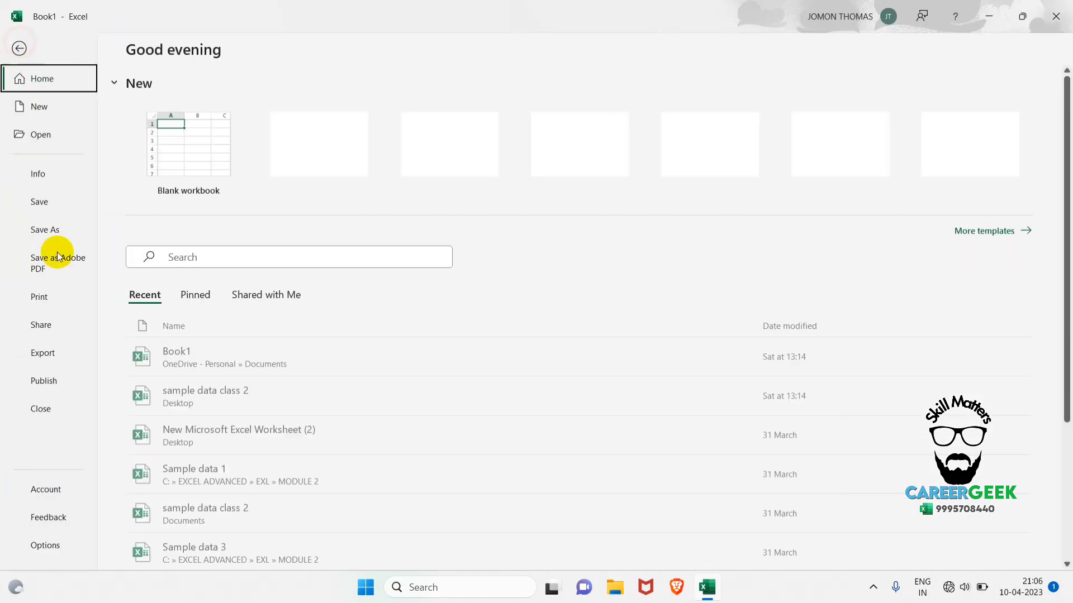
pyautogui.press('Escape')
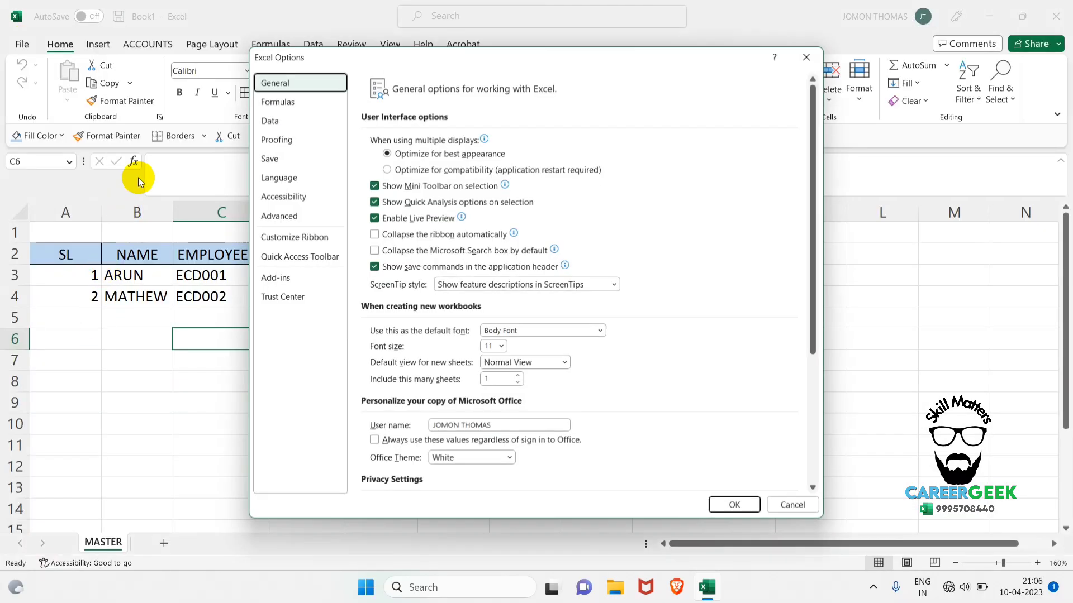
pyautogui.click(268, 159)
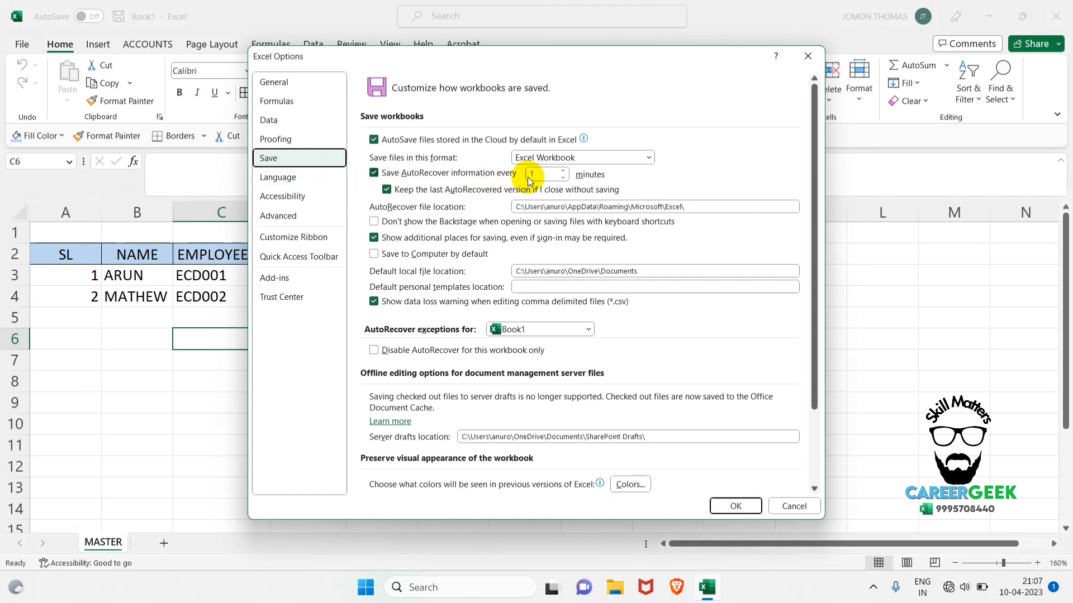
pyautogui.click(735, 505)
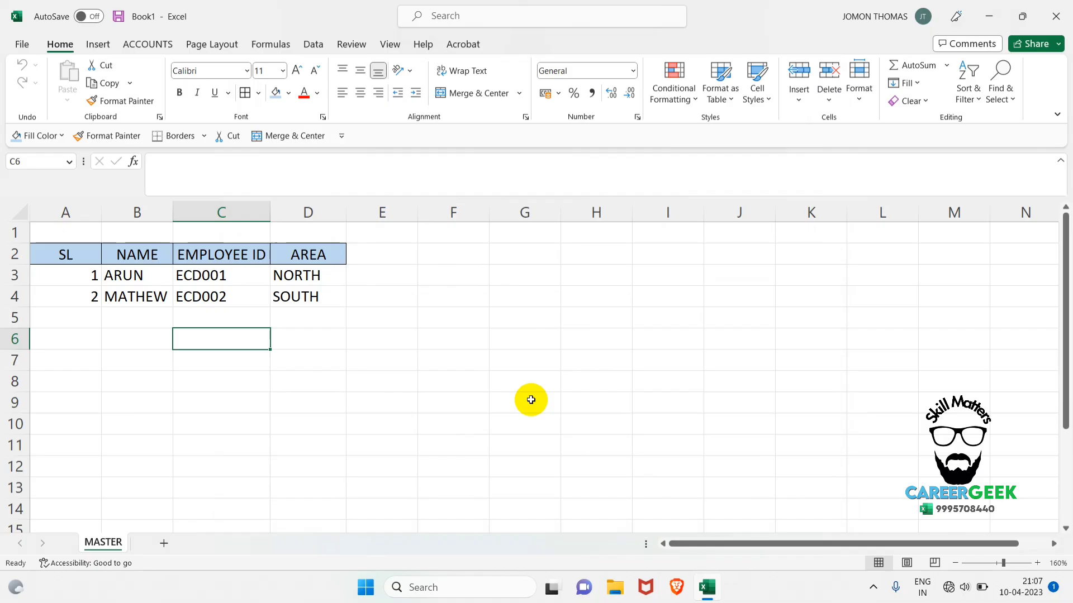
# Open the list of recoverable unsaved workbooks and examine the files and their modification dates.
pyautogui.click(29, 46)
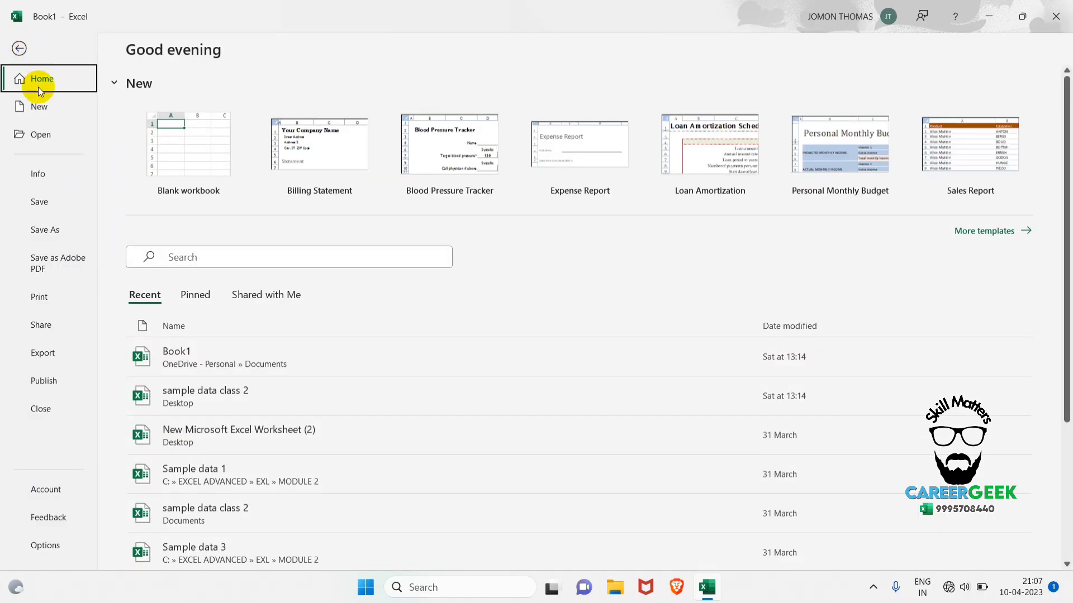
pyautogui.click(49, 134)
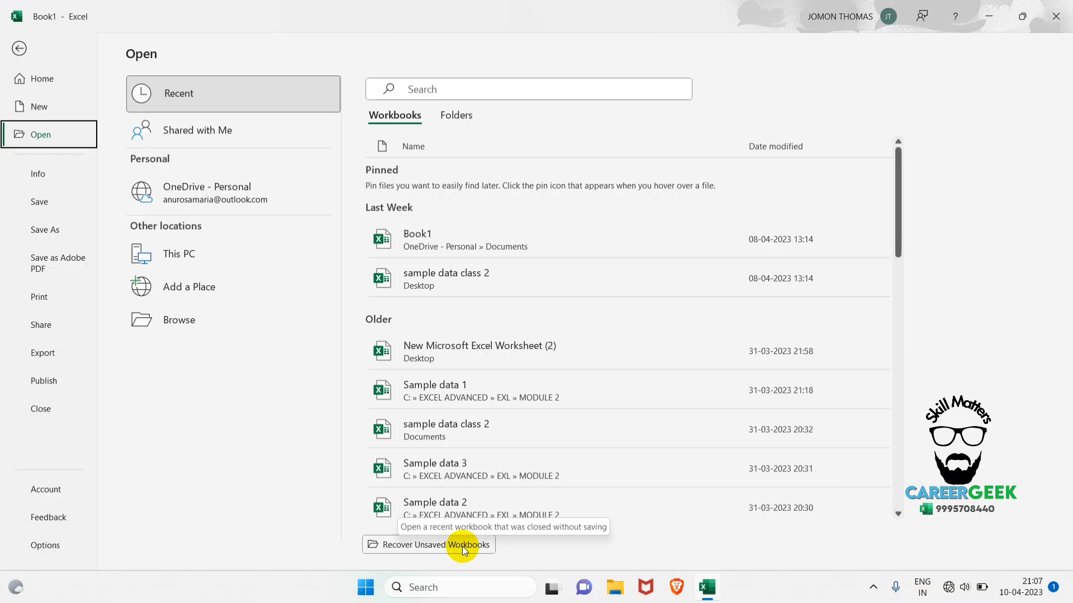
pyautogui.click(447, 545)
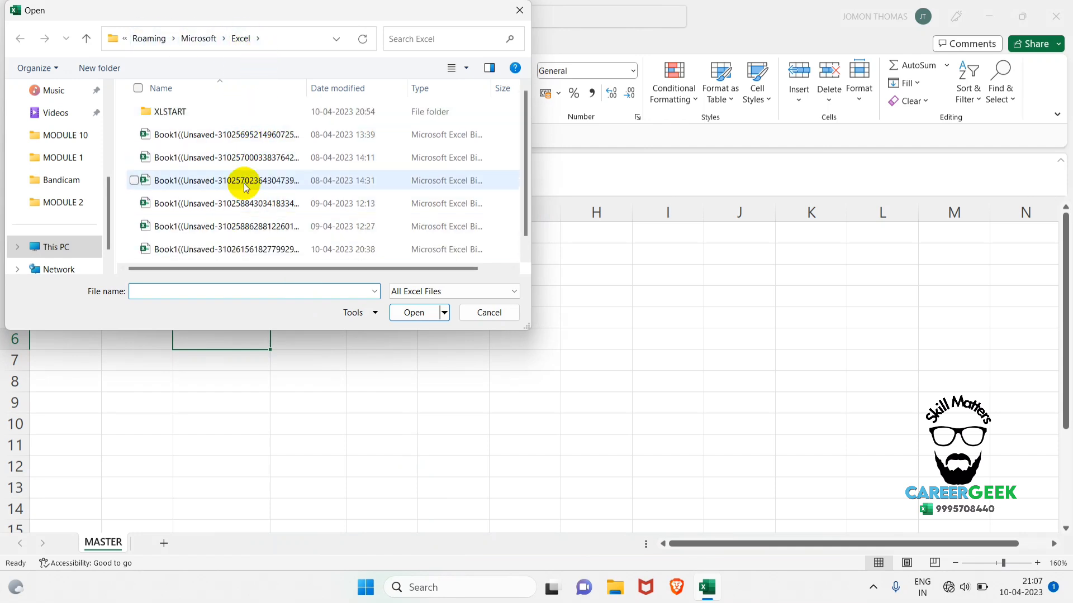
pyautogui.moveTo(527, 112)
pyautogui.mouseDown()
pyautogui.moveTo(525, 182)
pyautogui.moveTo(522, 101)
pyautogui.mouseUp()
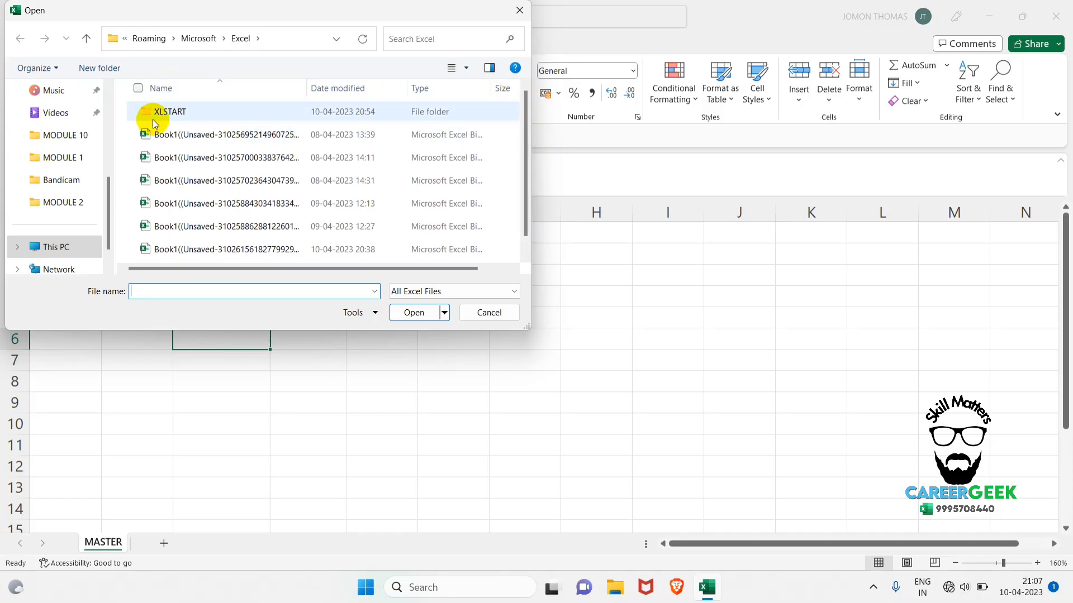
pyautogui.scroll(-1, 187, 145)
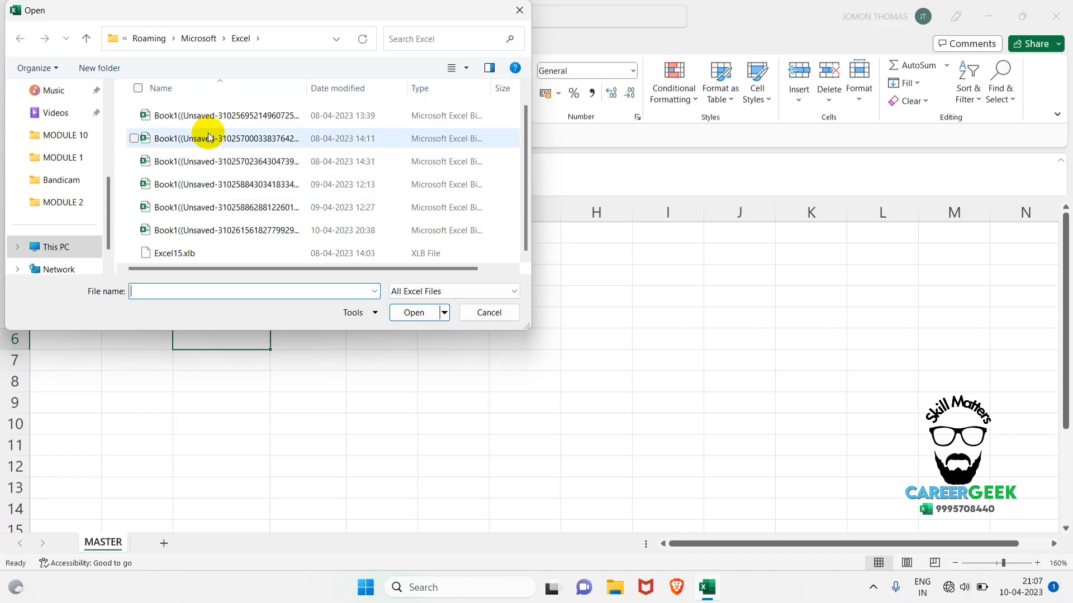
pyautogui.scroll(1, 208, 137)
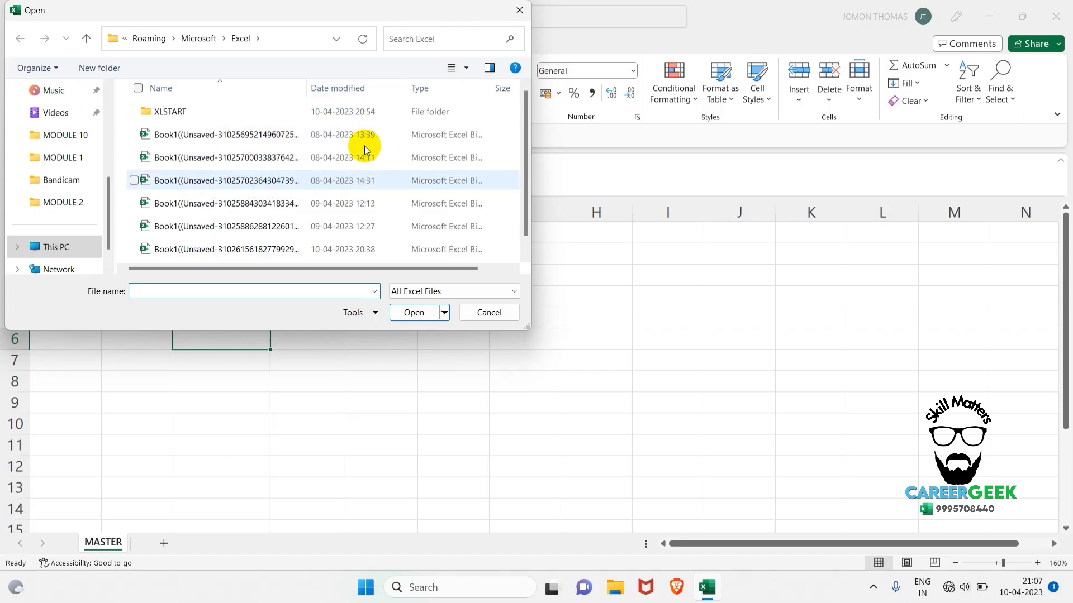
pyautogui.scroll(-1, 361, 250)
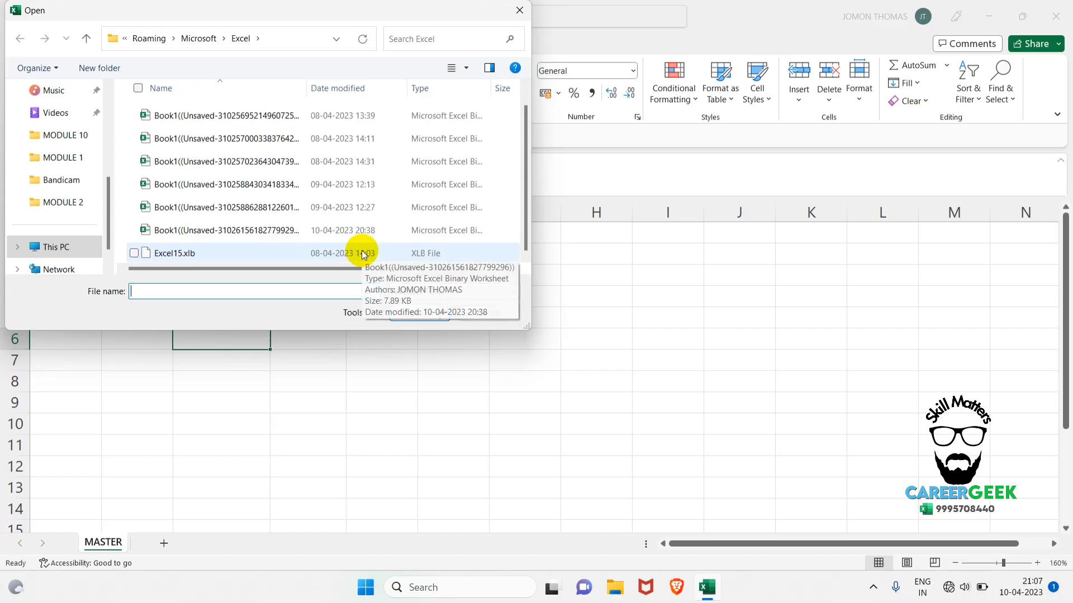
pyautogui.scroll(1, 336, 199)
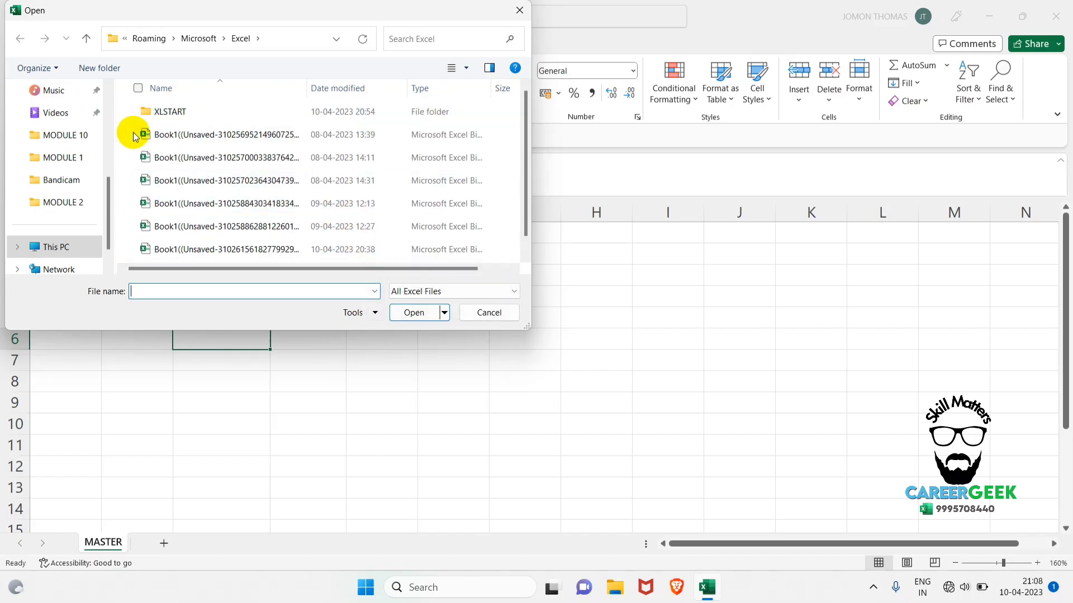
pyautogui.doubleClick(330, 187)
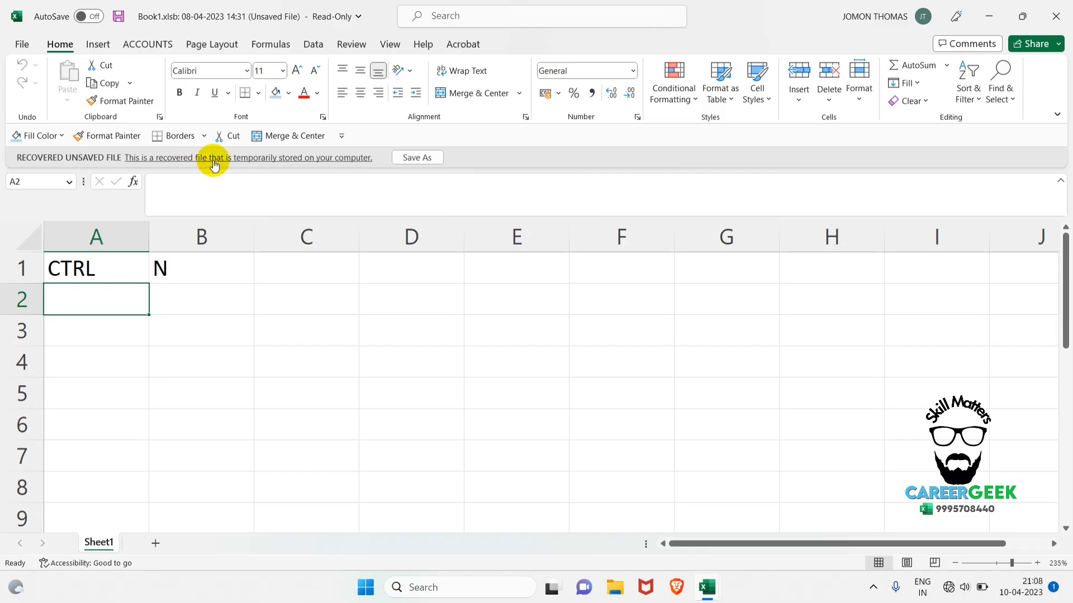
pyautogui.click(416, 158)
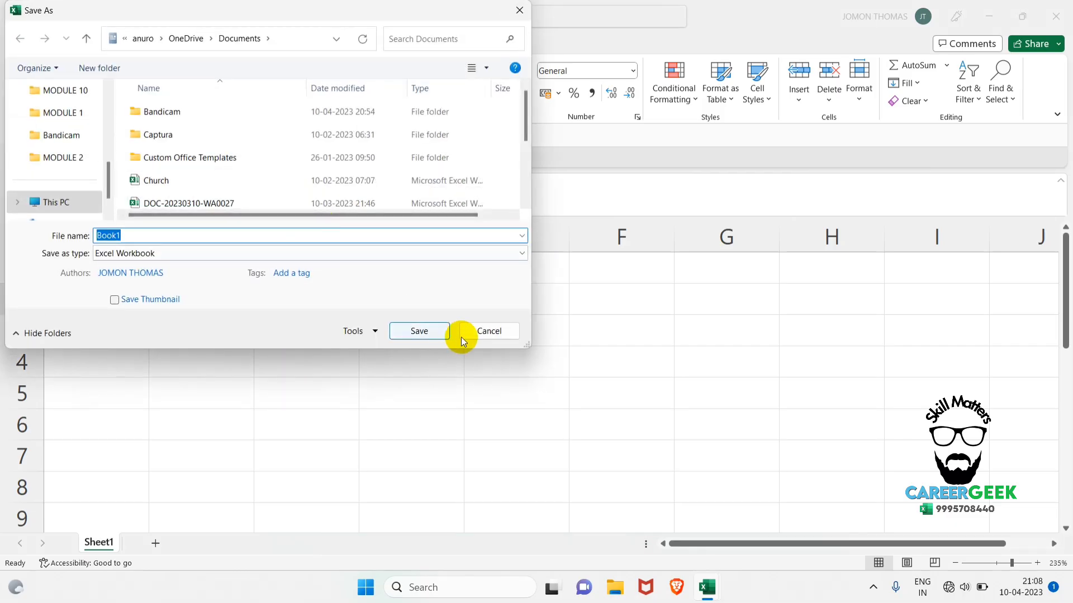
pyautogui.click(480, 334)
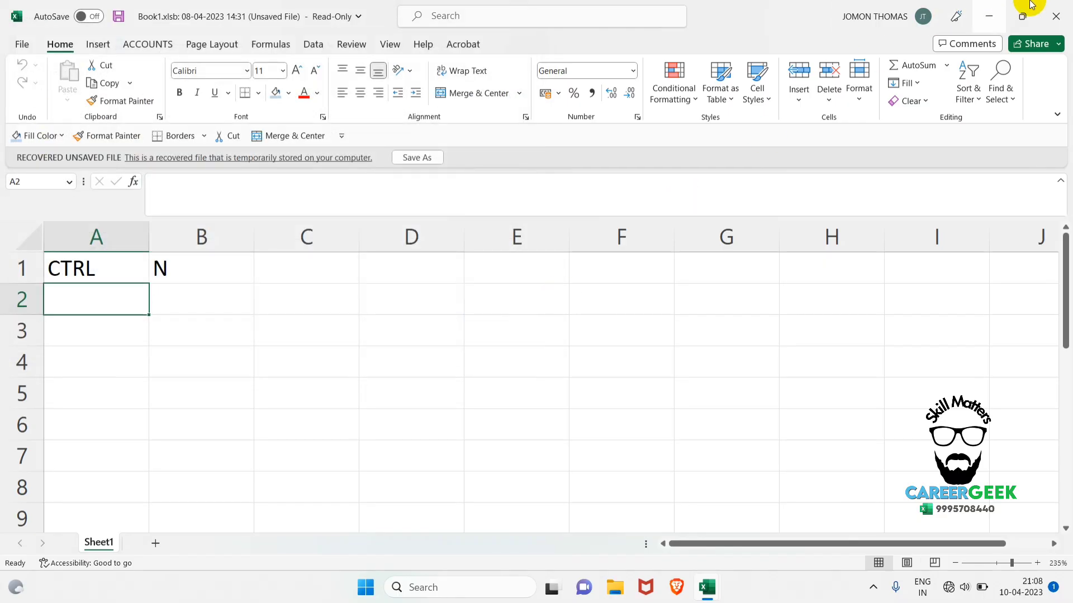